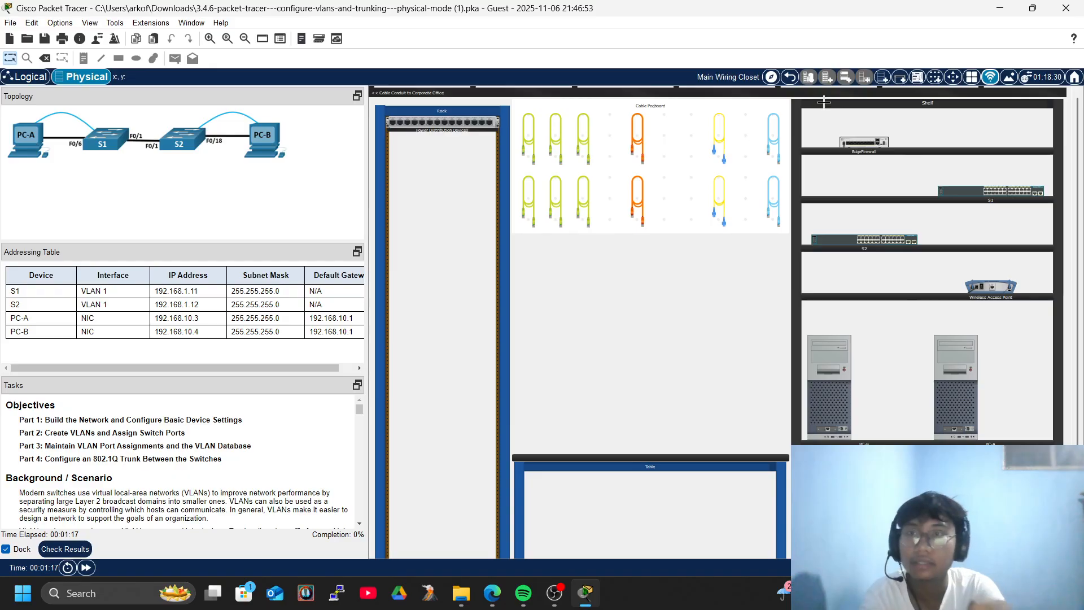
Pick a yellow pegboard cable and zoom in on the PC-A and PC-B towers on the shelf.
click(719, 202)
scroll(699, 410, down, 1)
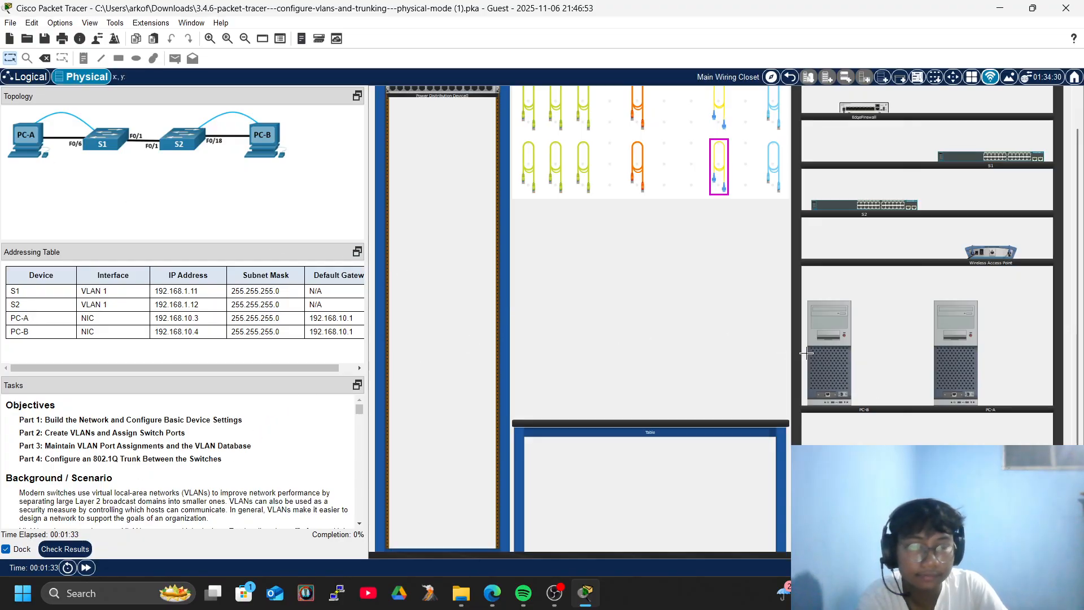
scroll(727, 462, up, 2)
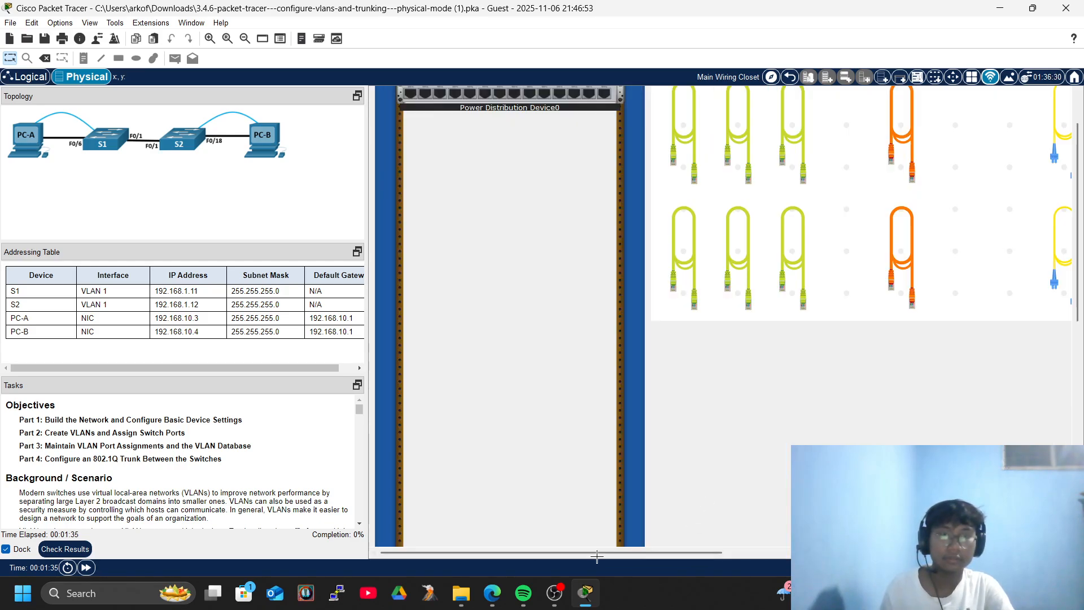
scroll(596, 559, right, 10)
scroll(702, 387, down, 5)
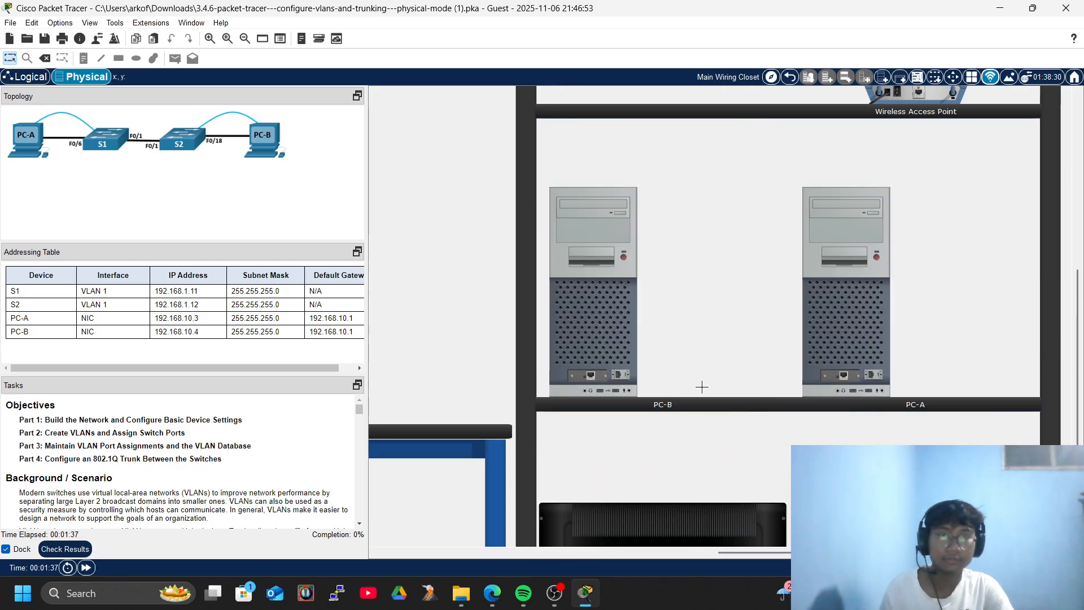
Move PC-A and then PC-B from the shelf onto the table side by side.
drag(855, 348, 508, 361)
drag(740, 552, 503, 554)
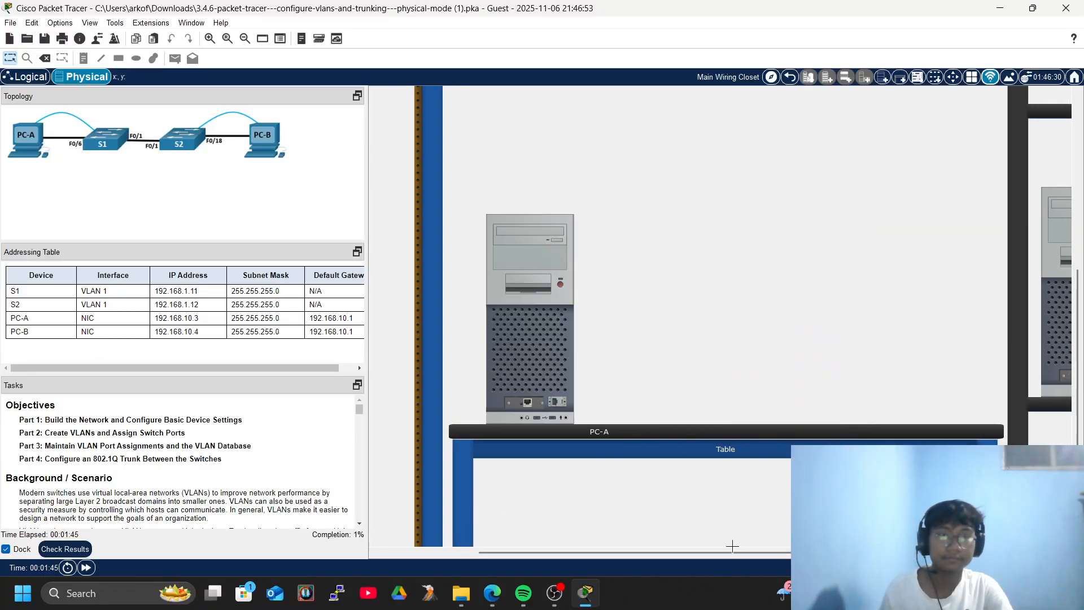
drag(733, 548, 781, 551)
drag(960, 316, 740, 384)
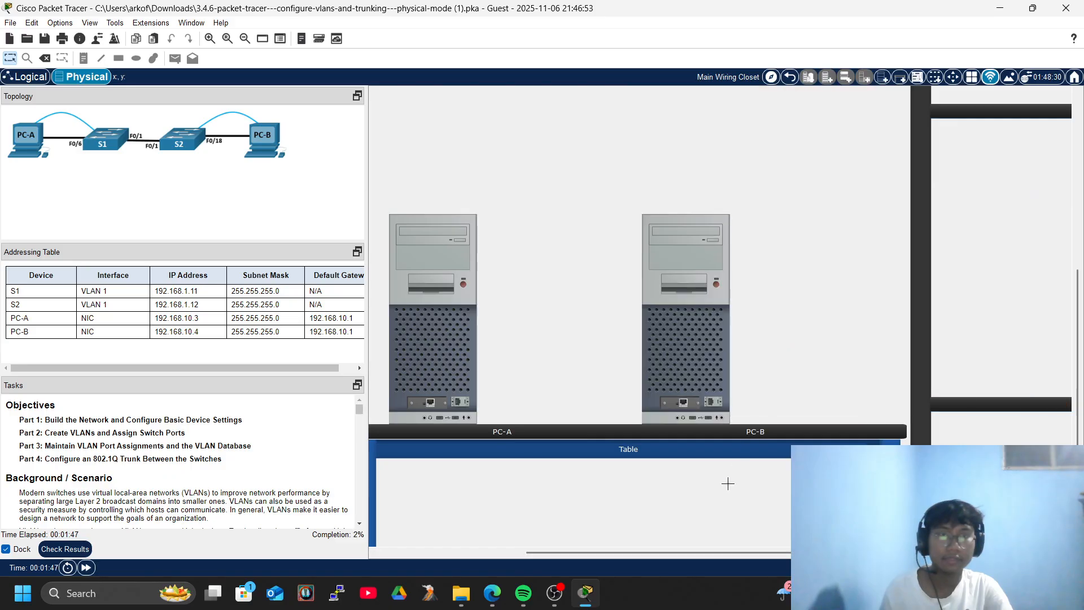
drag(636, 553, 570, 552)
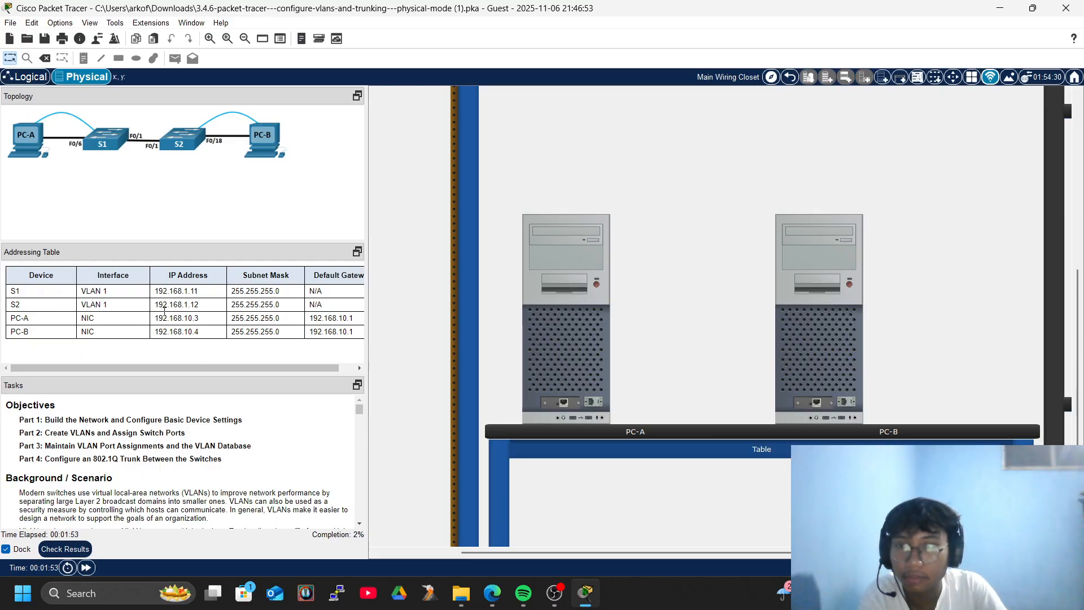
Read the Tasks panel, highlighting the Part 3 and Part 4 objectives, down to Part 1 Step 1.
scroll(277, 327, down, 1)
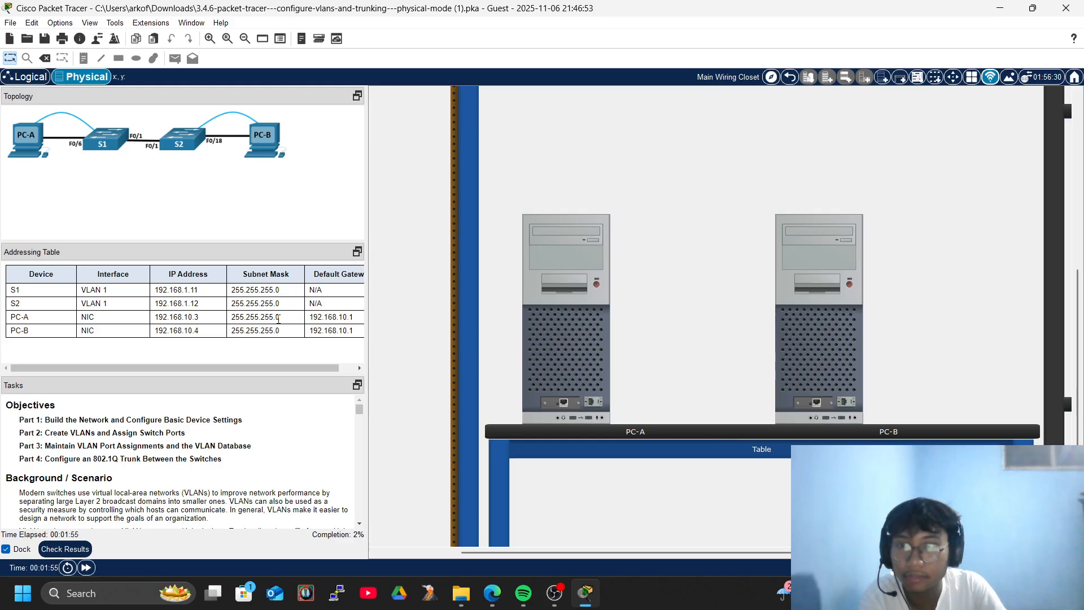
scroll(84, 485, down, 3)
scroll(100, 484, up, 3)
scroll(109, 484, down, 3)
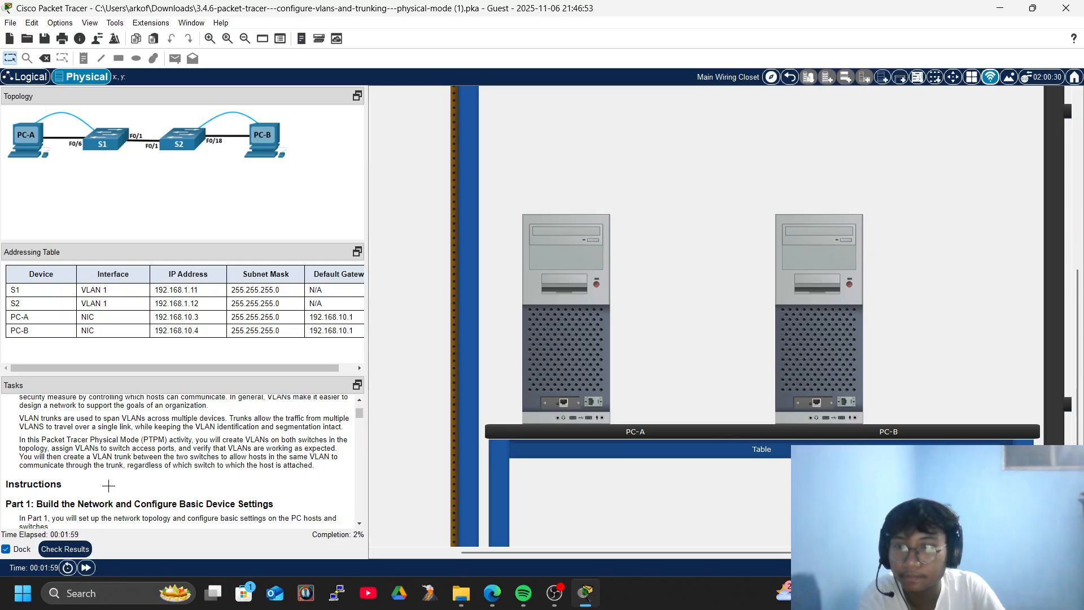
scroll(109, 485, up, 3)
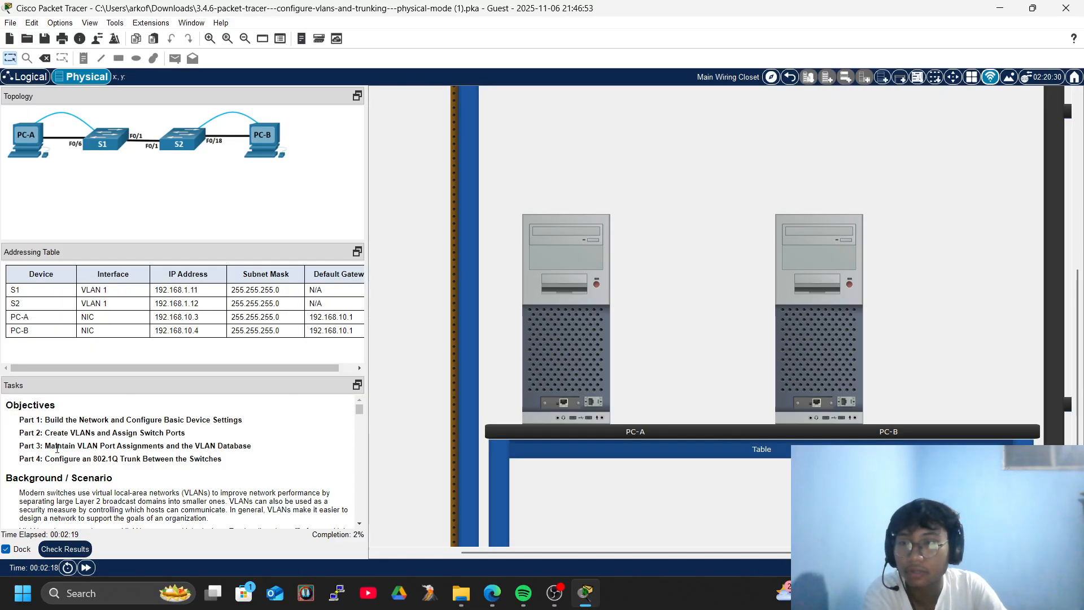
drag(51, 449, 227, 449)
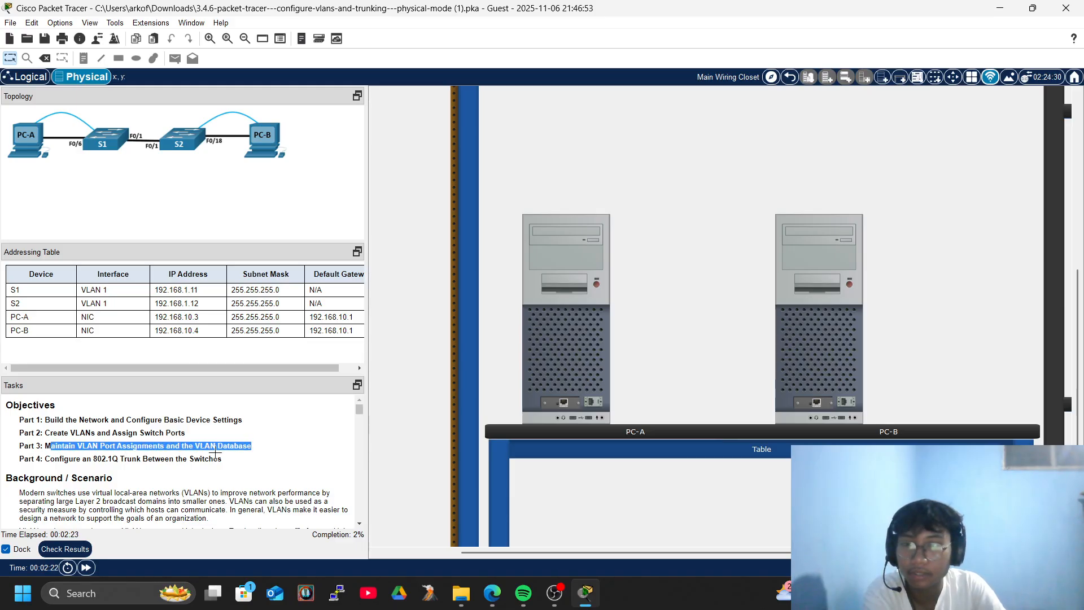
drag(50, 459, 208, 459)
scroll(81, 431, down, 4)
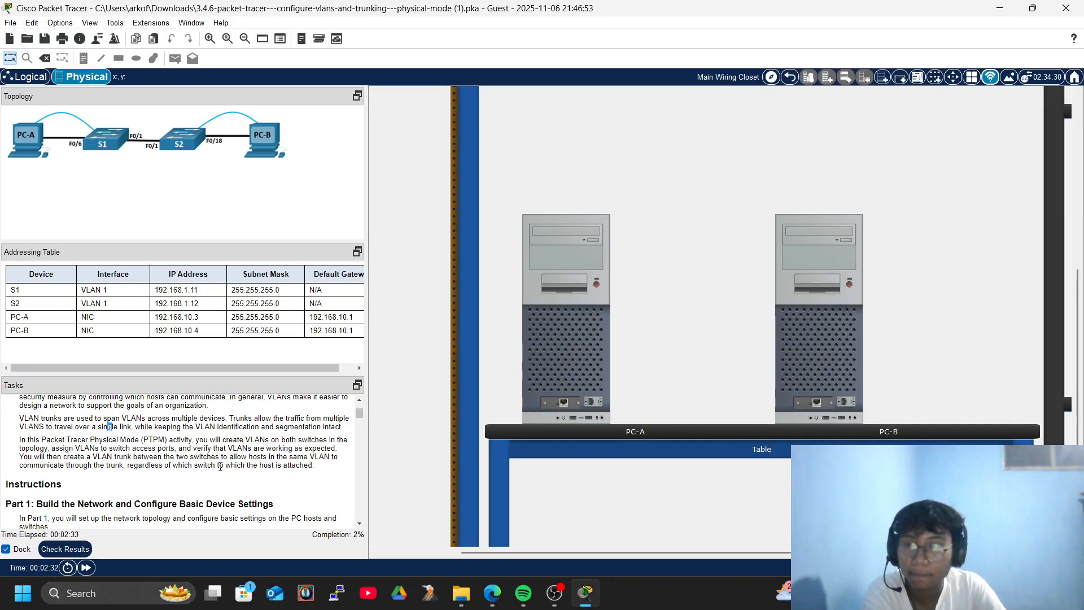
scroll(216, 459, down, 4)
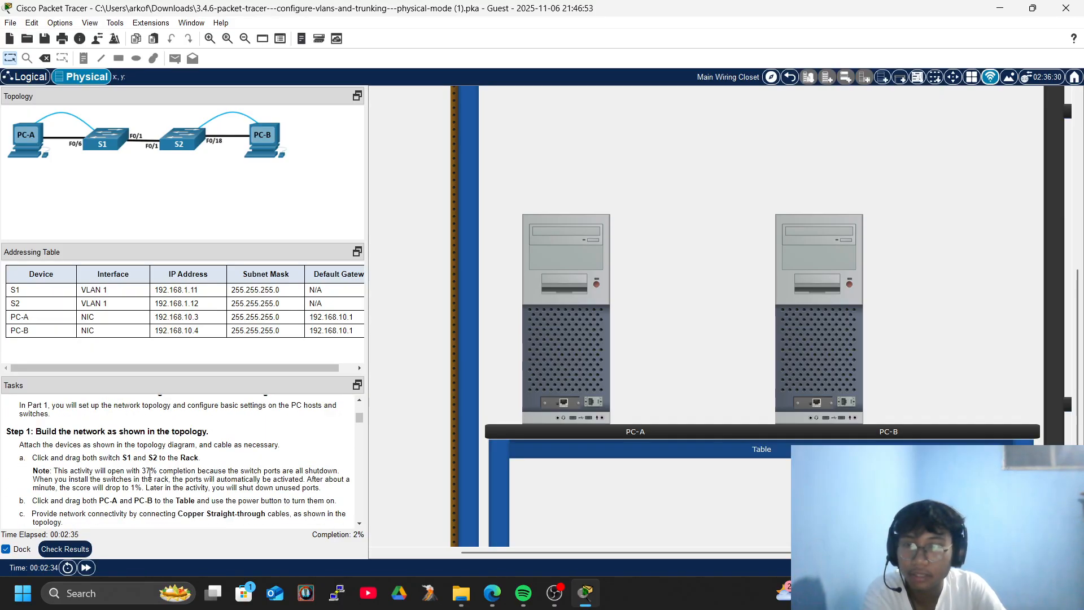
Mount switch S1 in the rack, then S2 directly below it.
drag(480, 553, 761, 479)
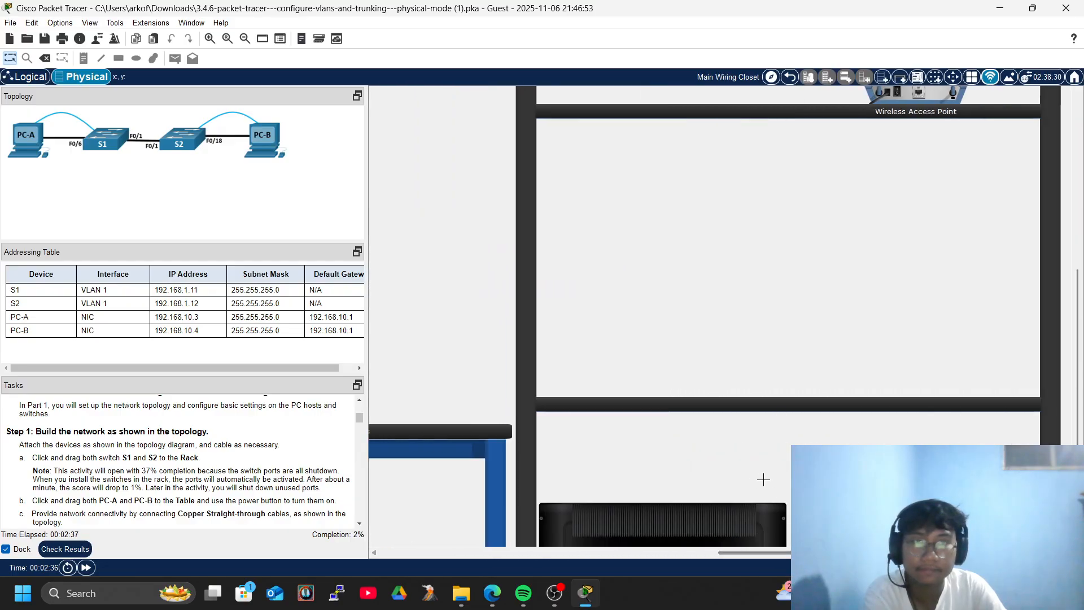
scroll(764, 479, up, 8)
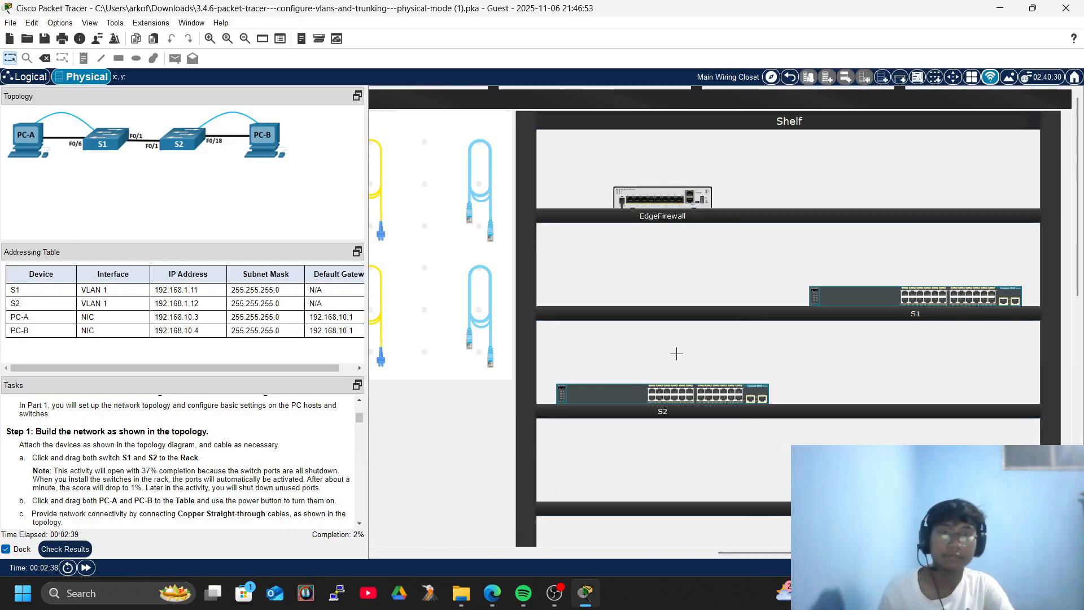
scroll(681, 353, down, 5)
drag(956, 194, 418, 218)
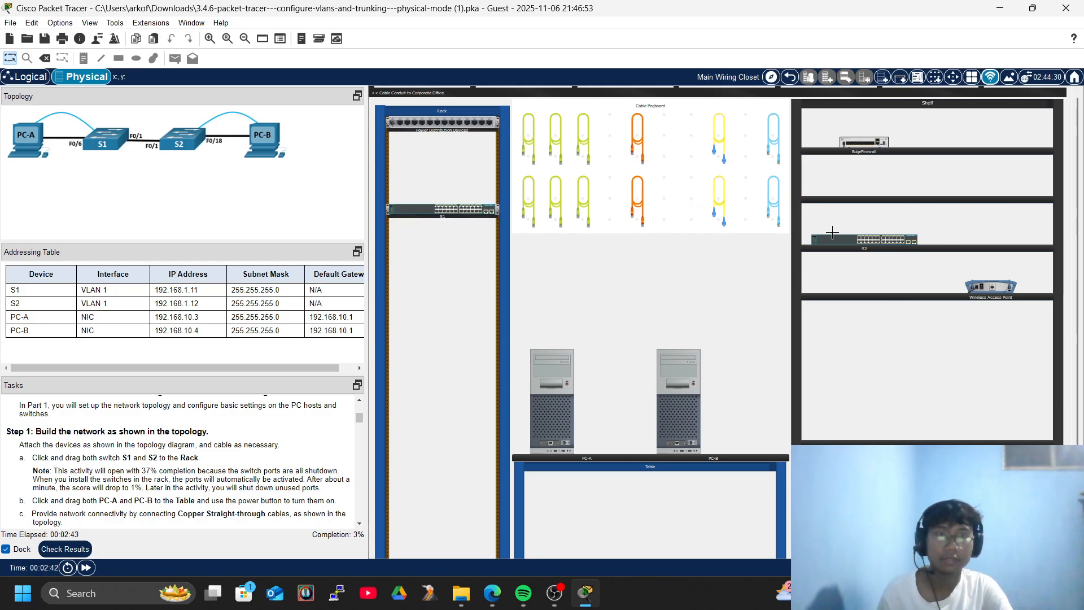
drag(870, 240, 434, 248)
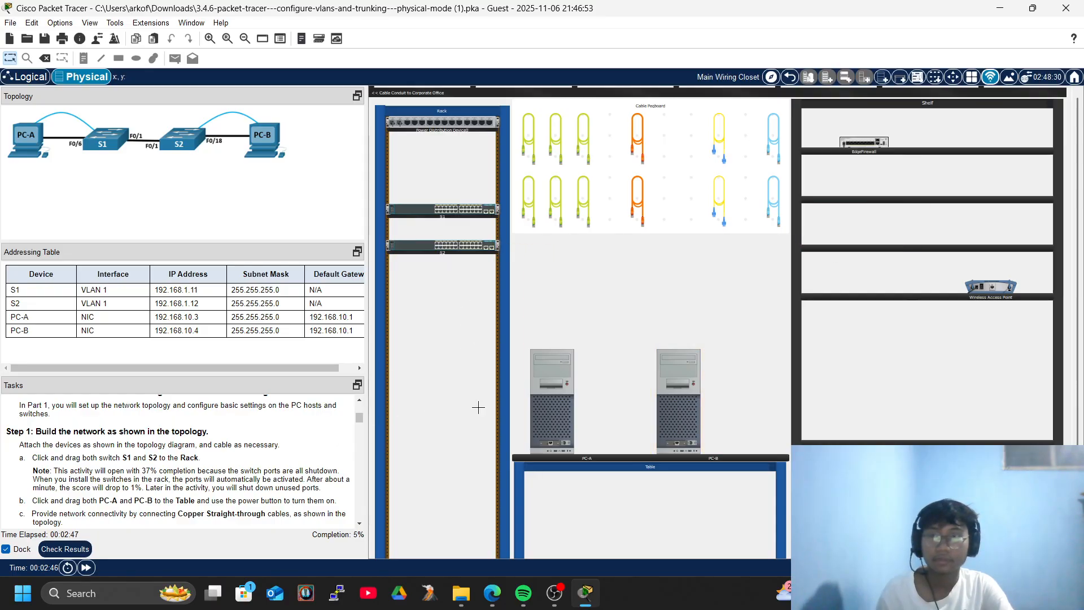
scroll(674, 338, up, 1)
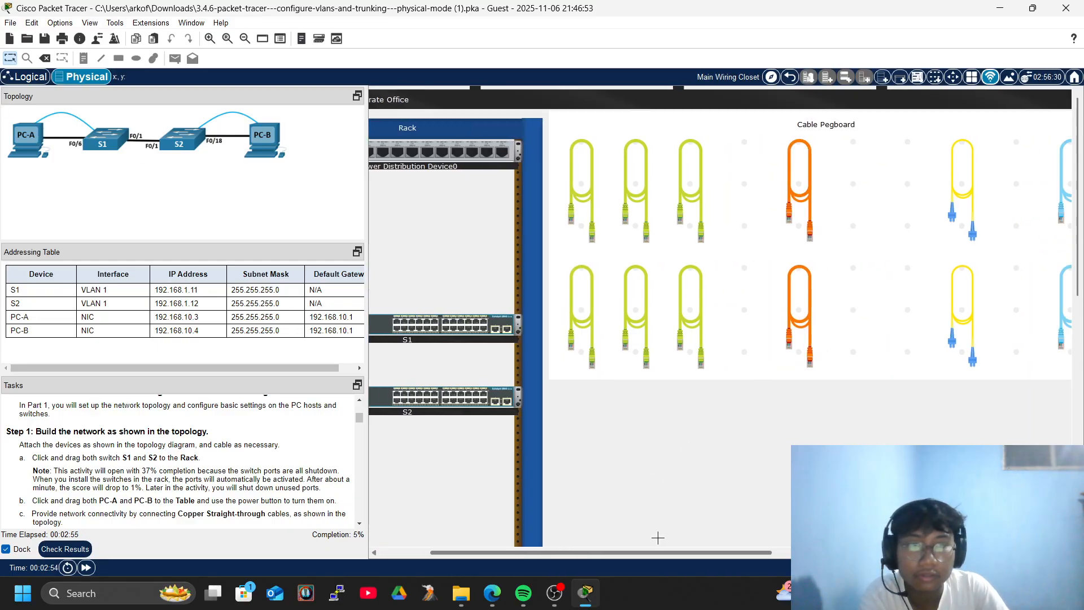
scroll(597, 542, right, 5)
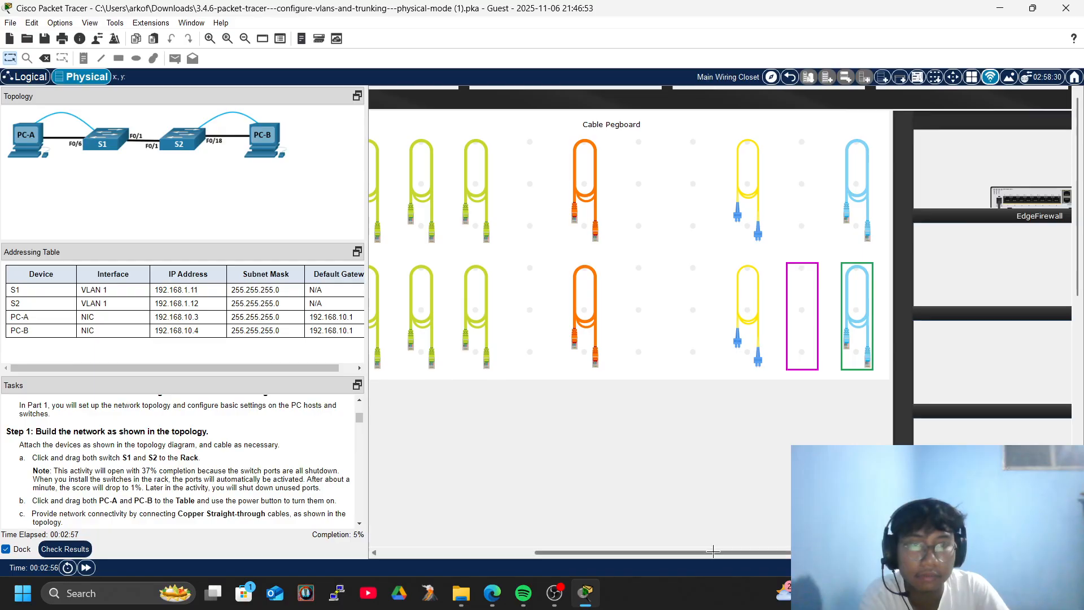
scroll(707, 556, left, 5)
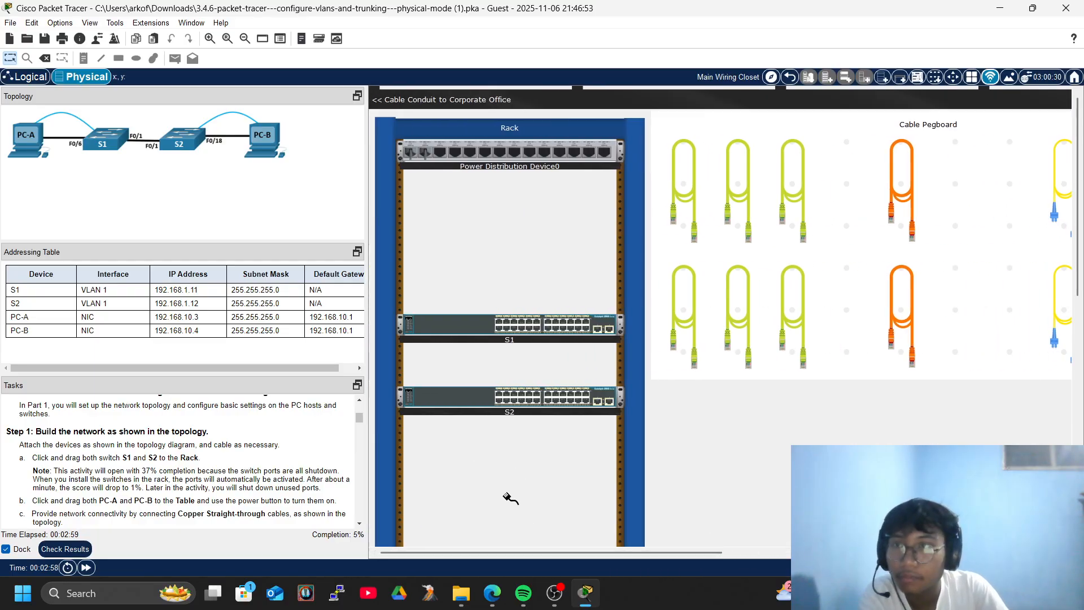
From S1's rear panel, run a console cable to PC-A.
right_click(436, 321)
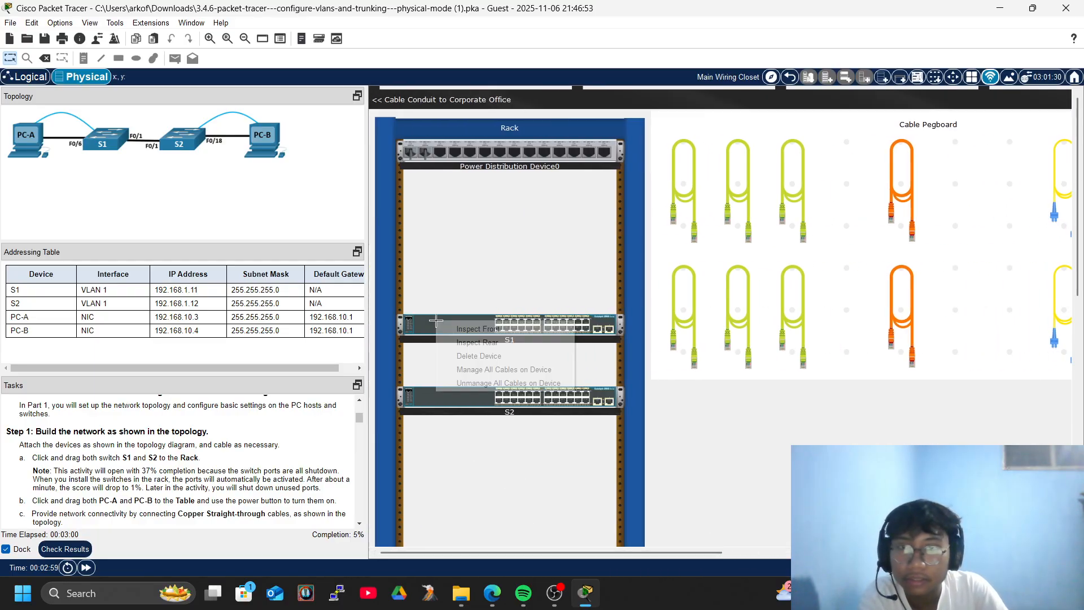
click(511, 342)
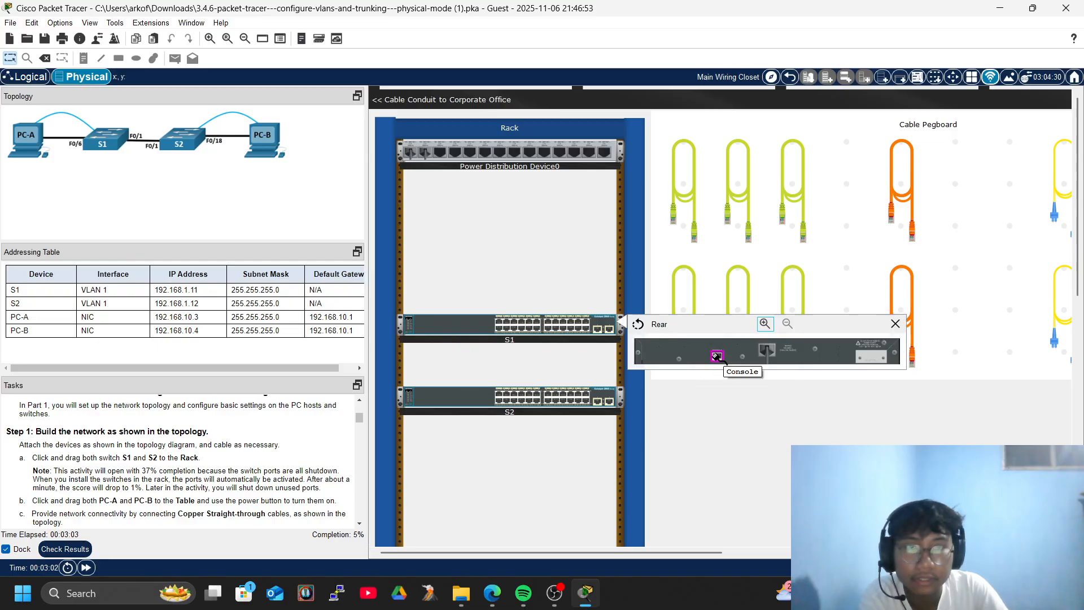
scroll(678, 417, down, 5)
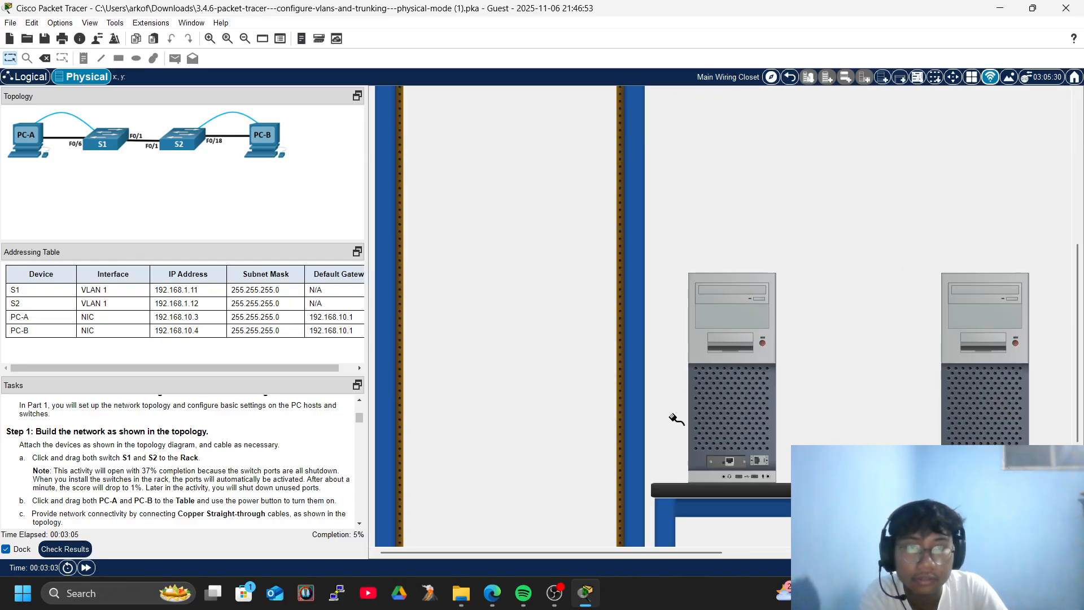
click(760, 460)
scroll(565, 366, up, 5)
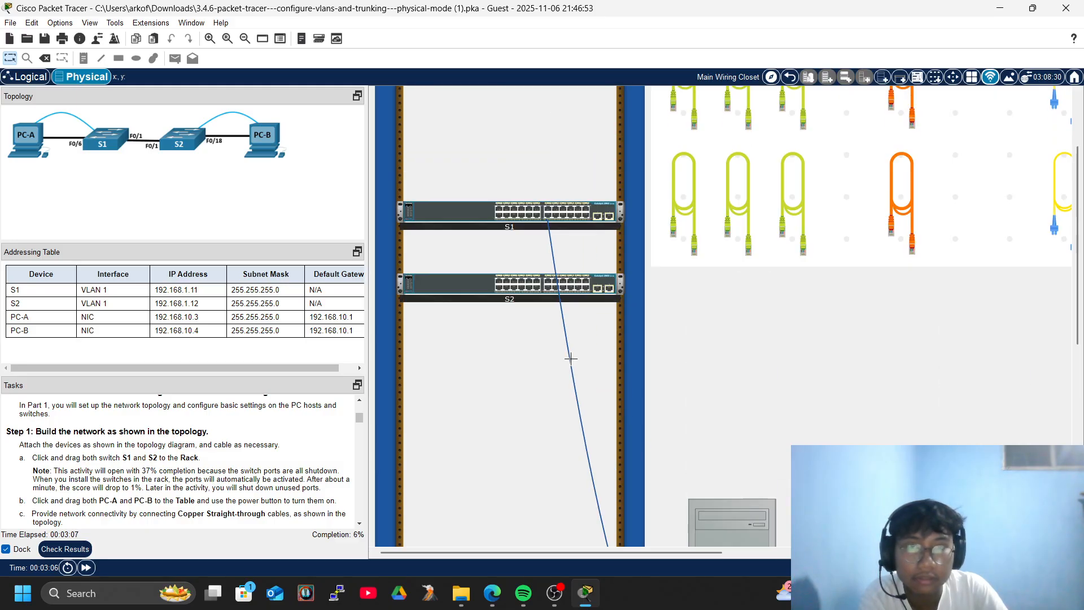
drag(500, 552, 667, 548)
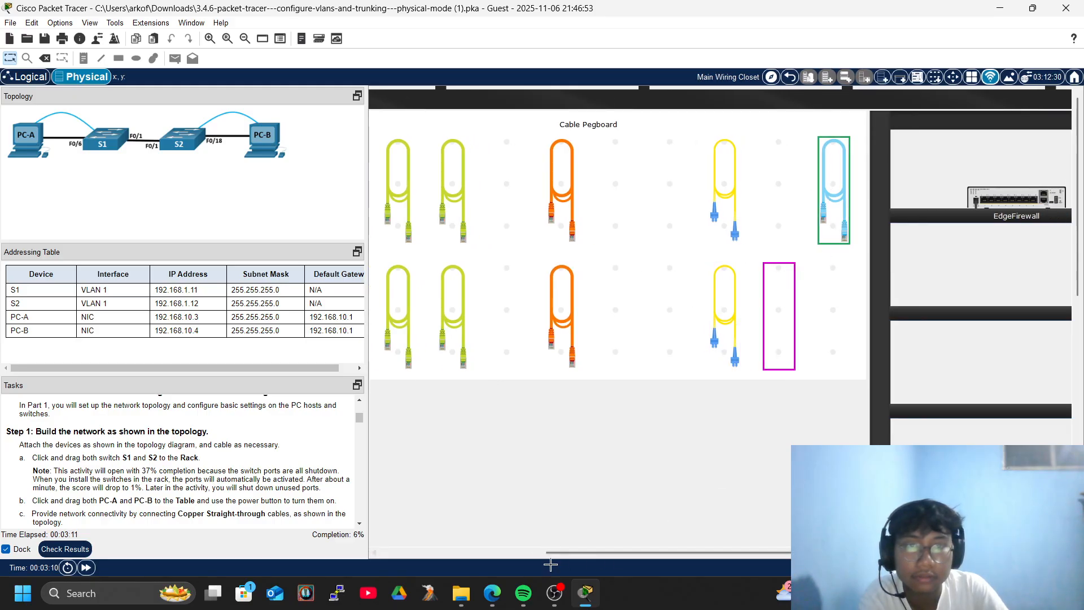
drag(561, 548, 397, 550)
From S2's rear panel, run a second console cable to PC-B.
right_click(452, 392)
click(508, 413)
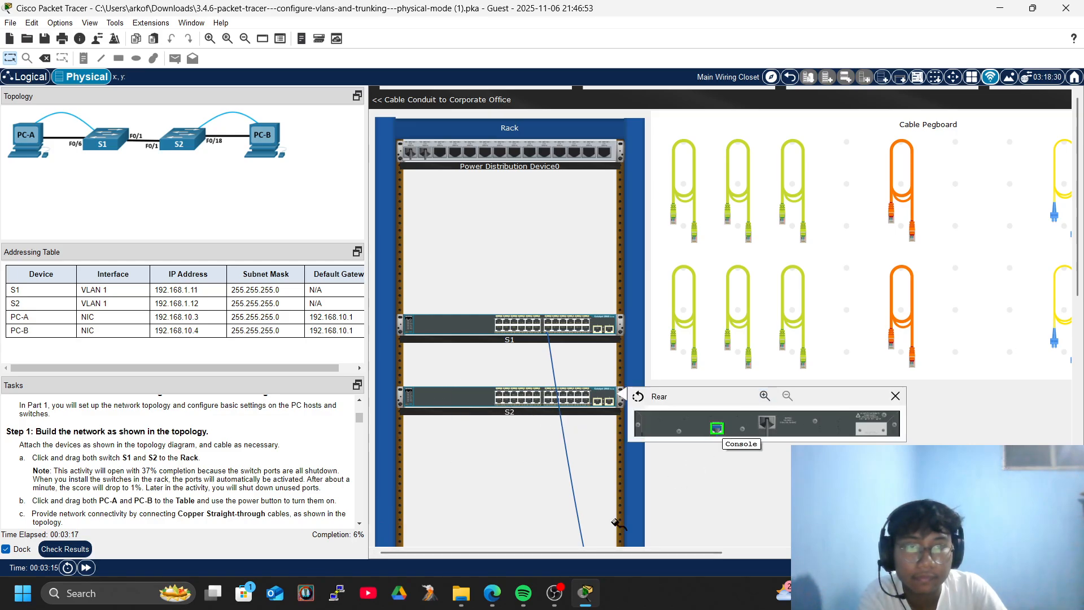
drag(543, 548, 717, 549)
scroll(774, 435, down, 5)
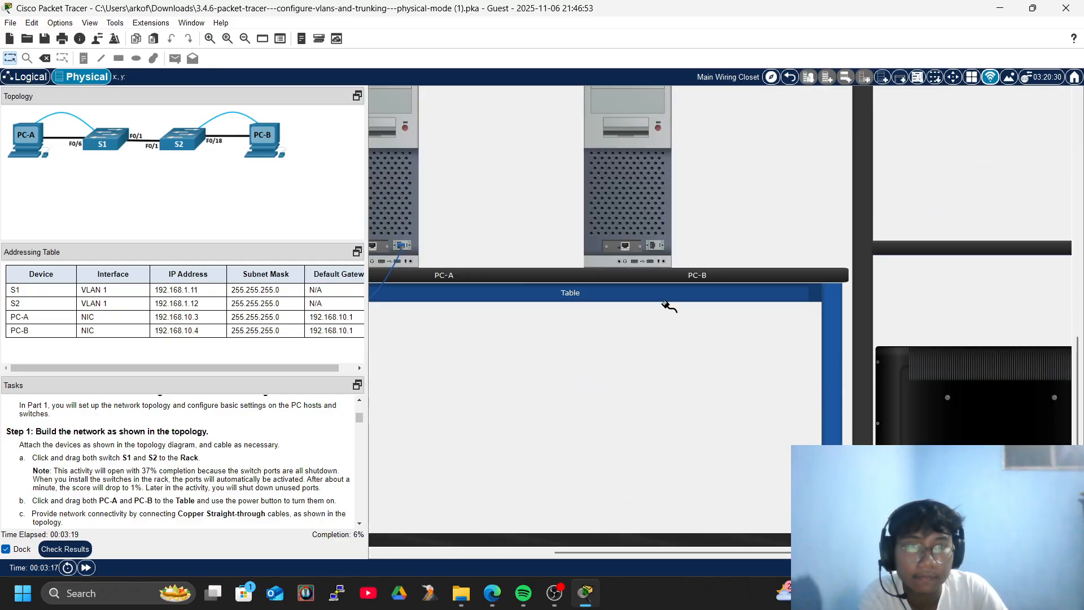
click(655, 246)
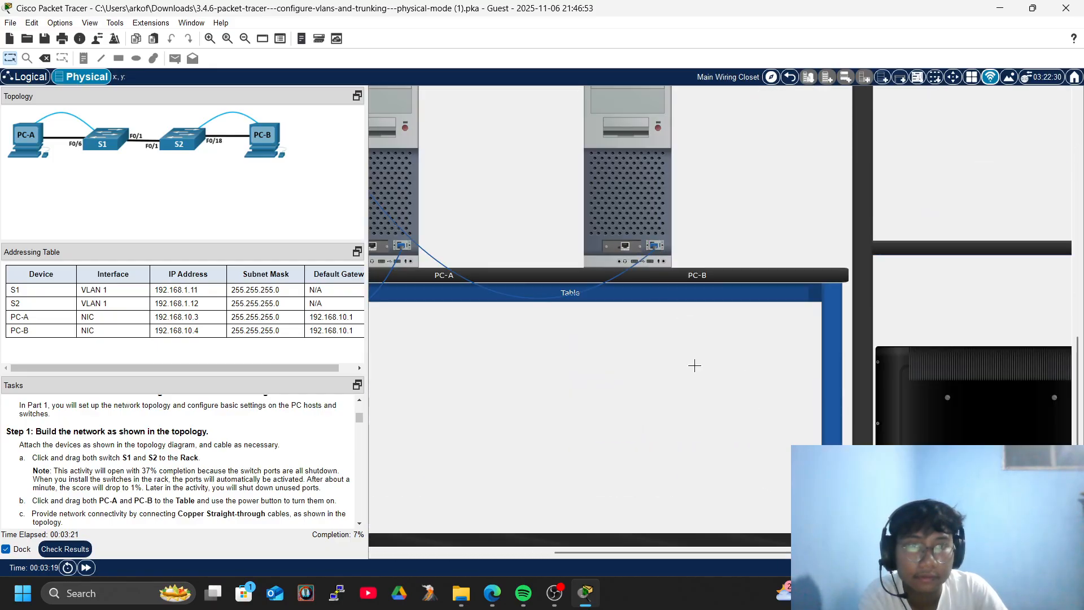
drag(632, 549, 437, 517)
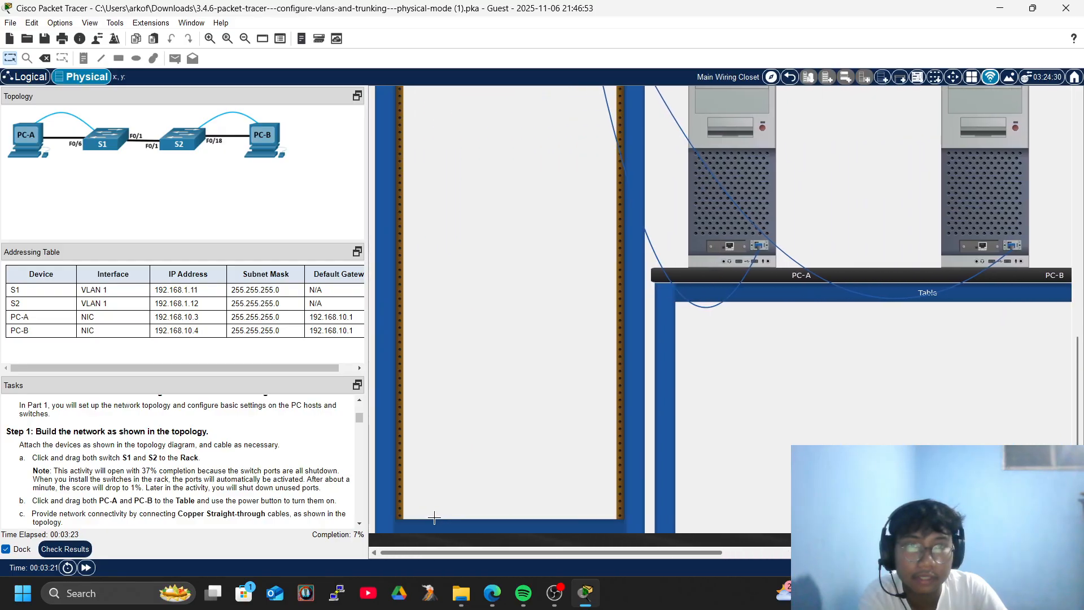
scroll(564, 382, up, 3)
scroll(563, 382, up, 2)
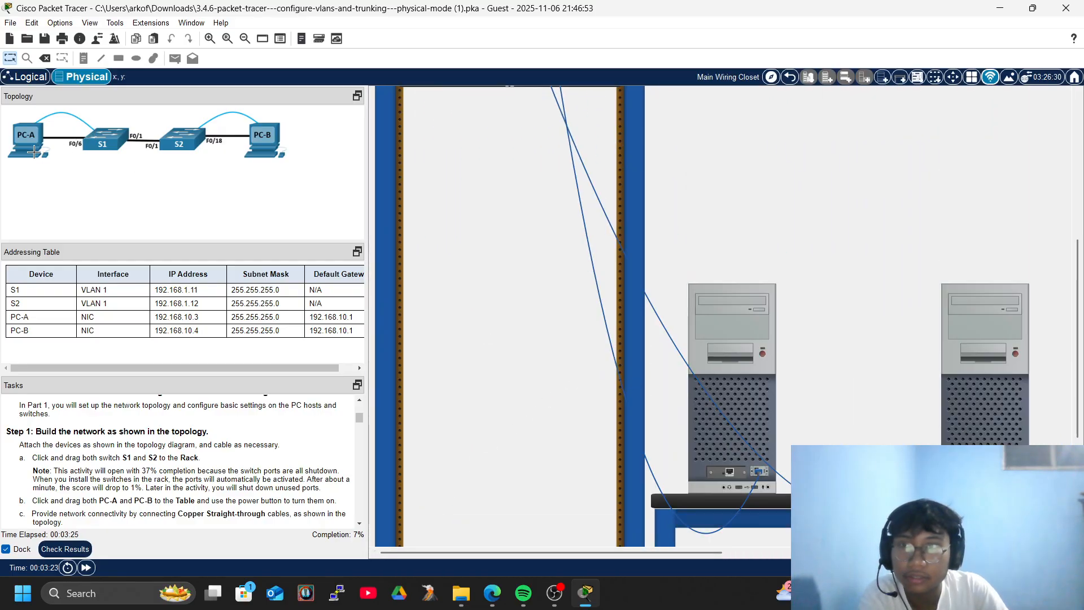
scroll(615, 273, up, 6)
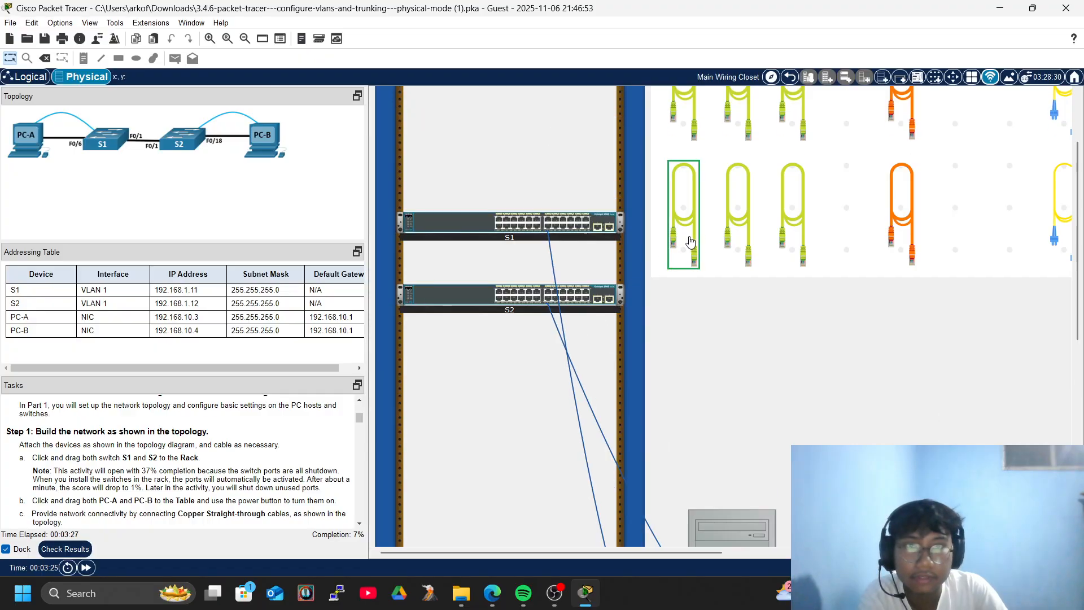
Connect PC-A's network port to S1 with a copper straight-through cable.
click(678, 238)
scroll(677, 237, down, 6)
click(730, 471)
scroll(513, 370, up, 6)
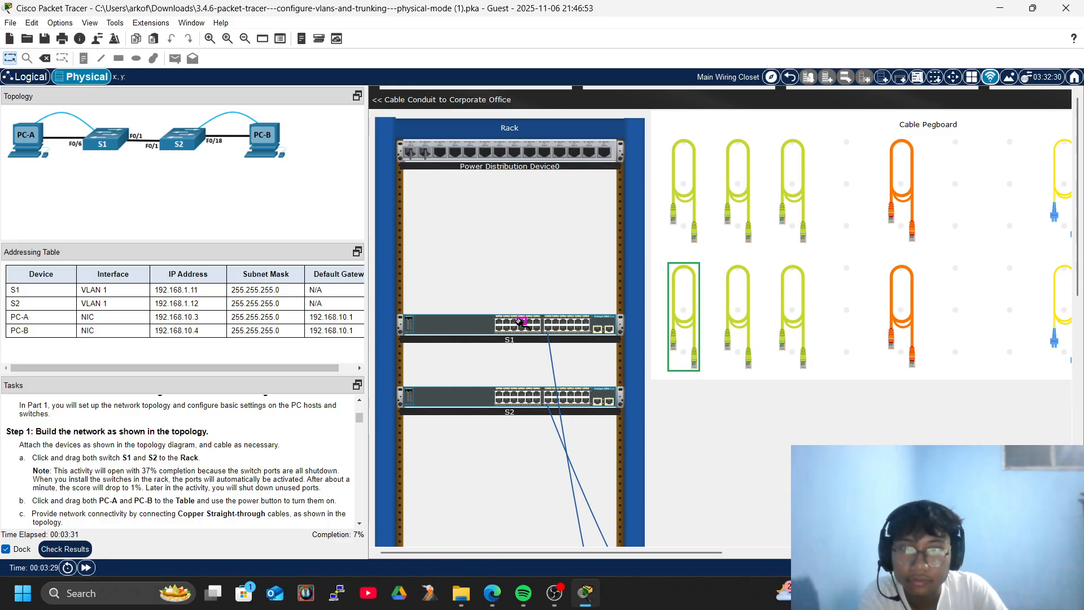
click(512, 322)
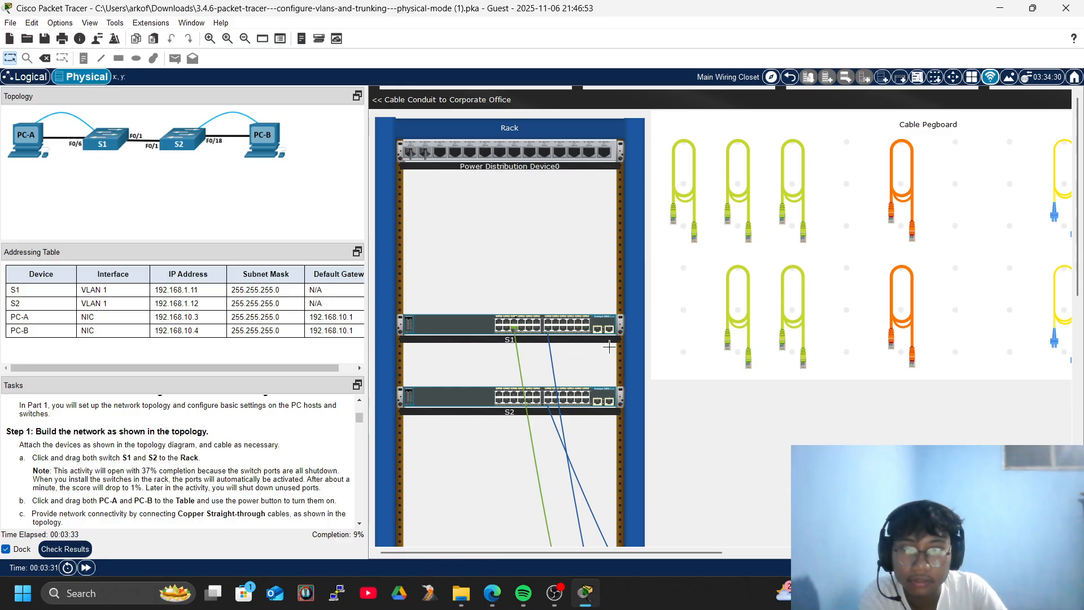
scroll(621, 349, down, 6)
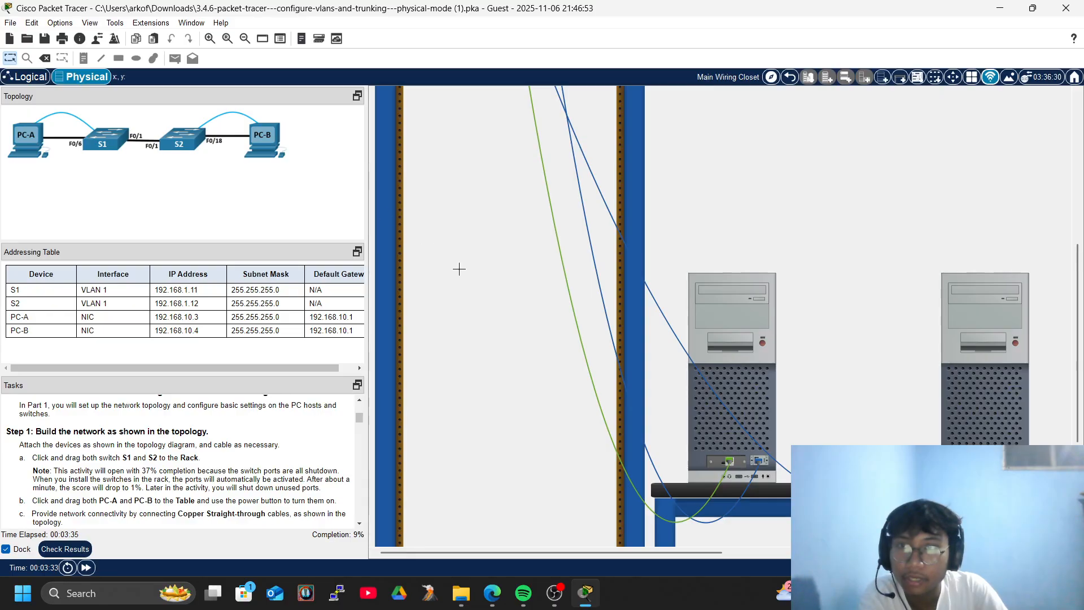
scroll(448, 262, up, 5)
scroll(685, 323, up, 2)
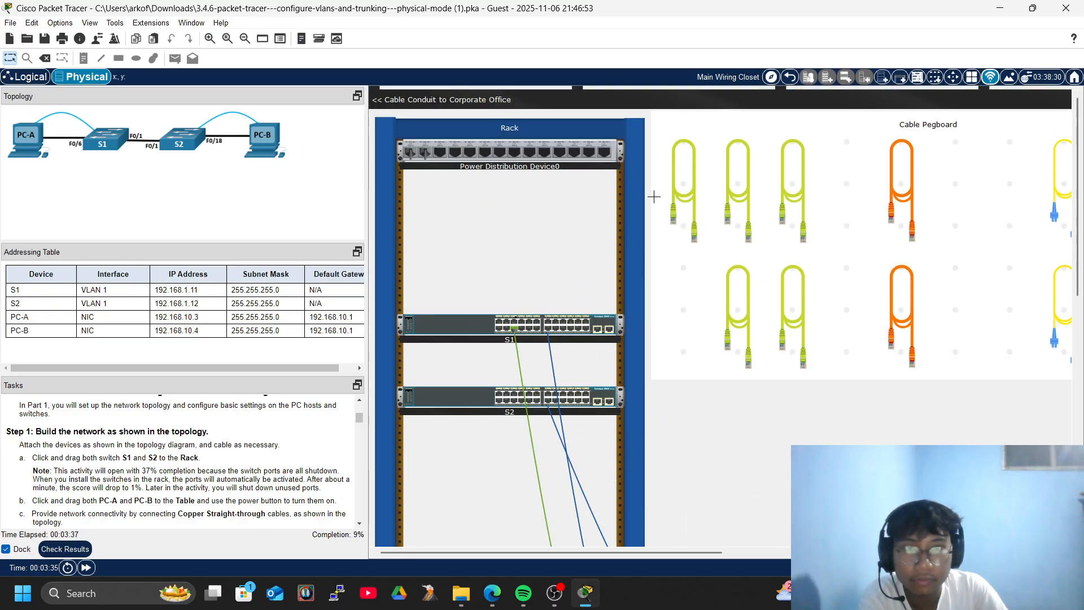
Link S1 F0/1 to S2 F0/1 and plug another copper cable into S2 F0/18.
click(683, 186)
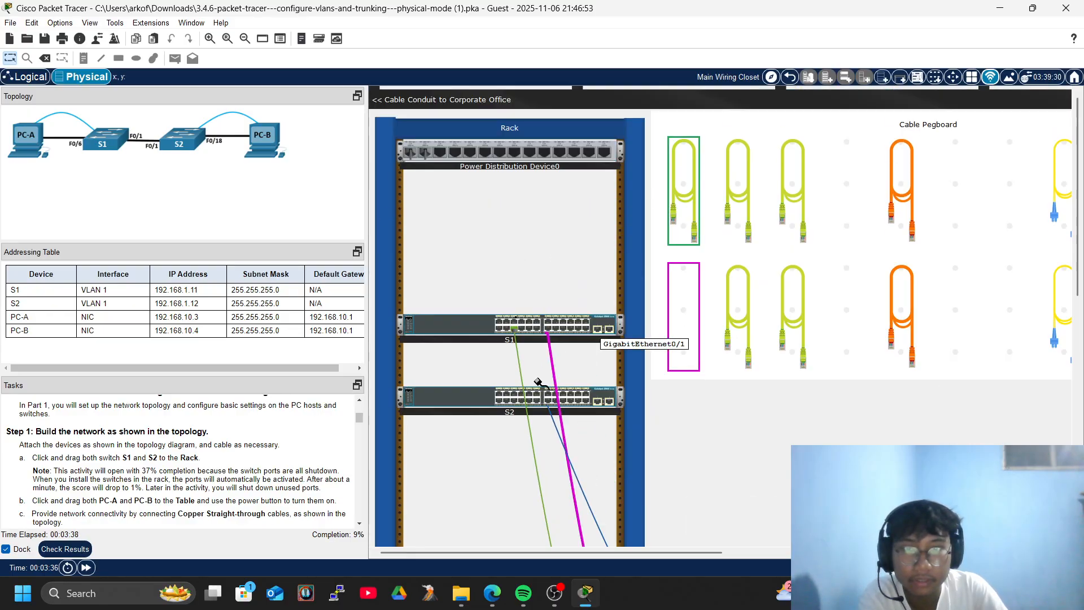
click(499, 393)
click(500, 322)
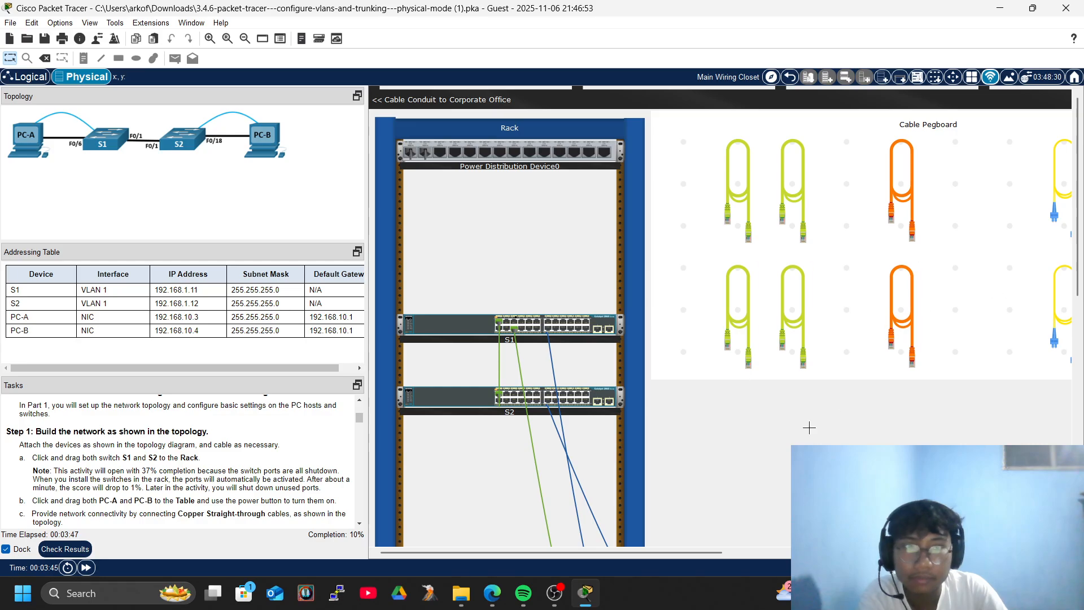
click(738, 317)
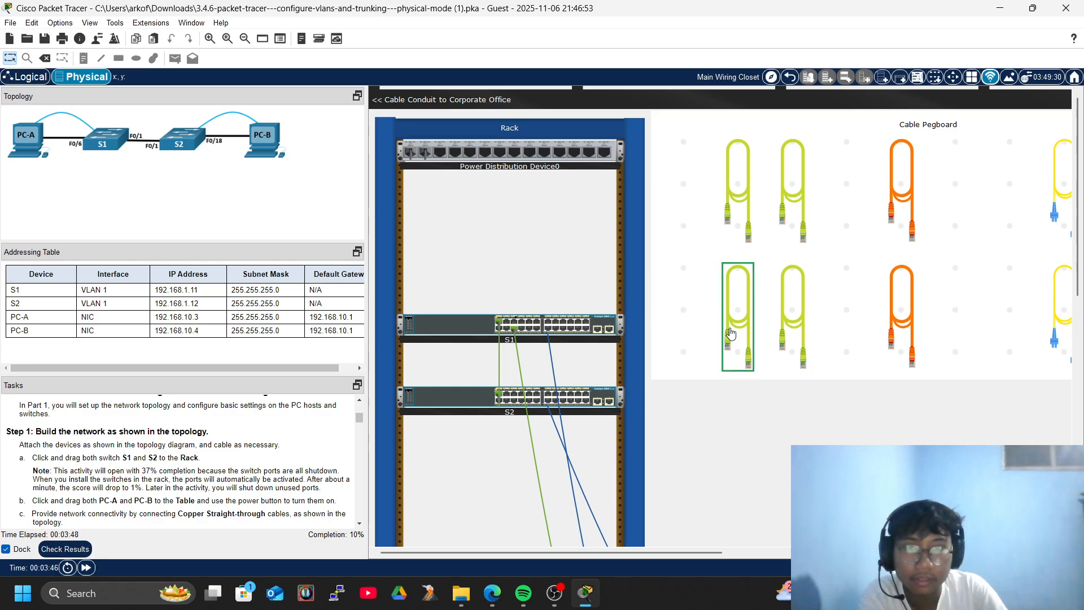
click(563, 402)
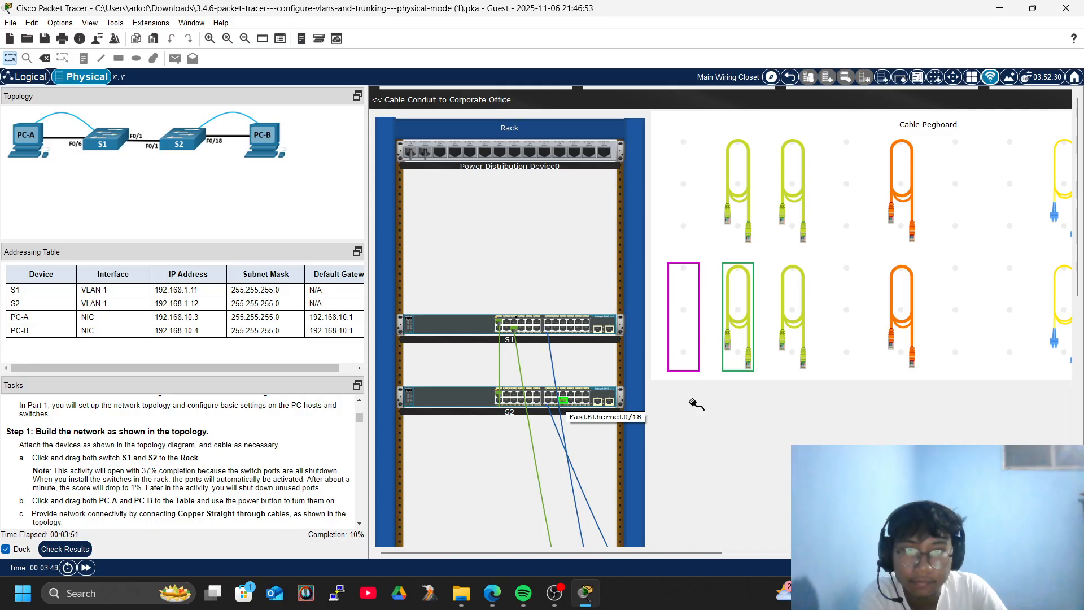
scroll(695, 405, down, 5)
drag(602, 553, 684, 553)
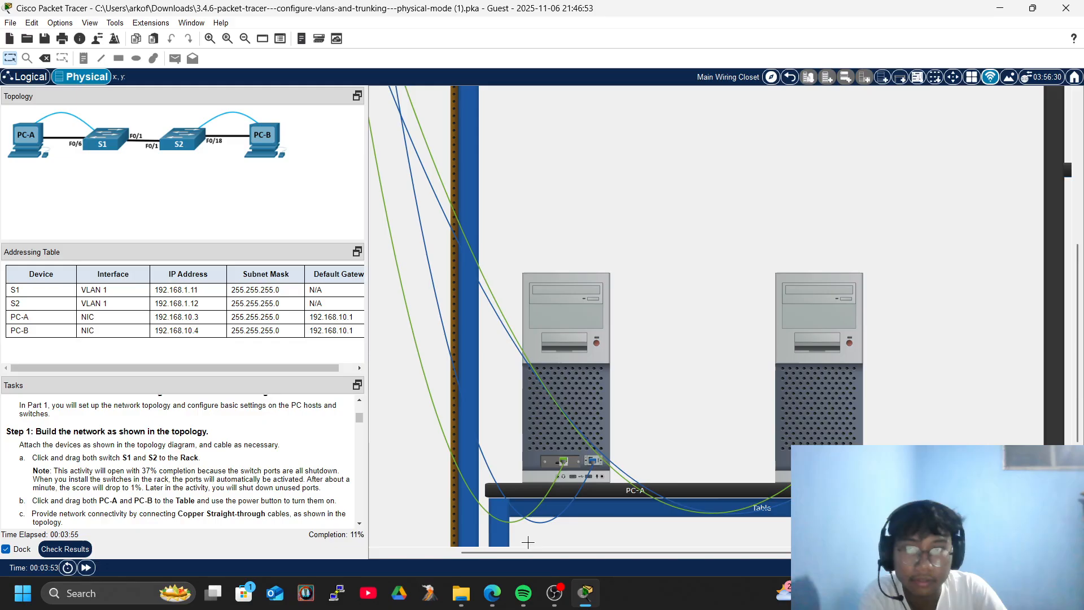
drag(538, 553, 458, 548)
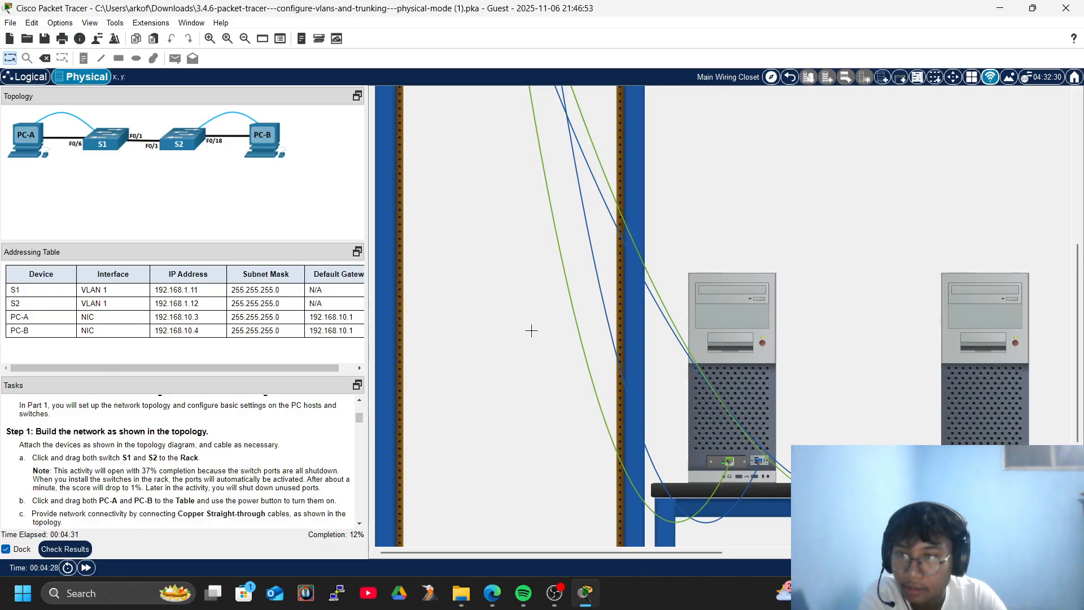
Scroll up to check both PCs cabled to the rack switches.
scroll(531, 331, up, 5)
Open and close S2's device window, then scroll down to the PCs.
click(450, 282)
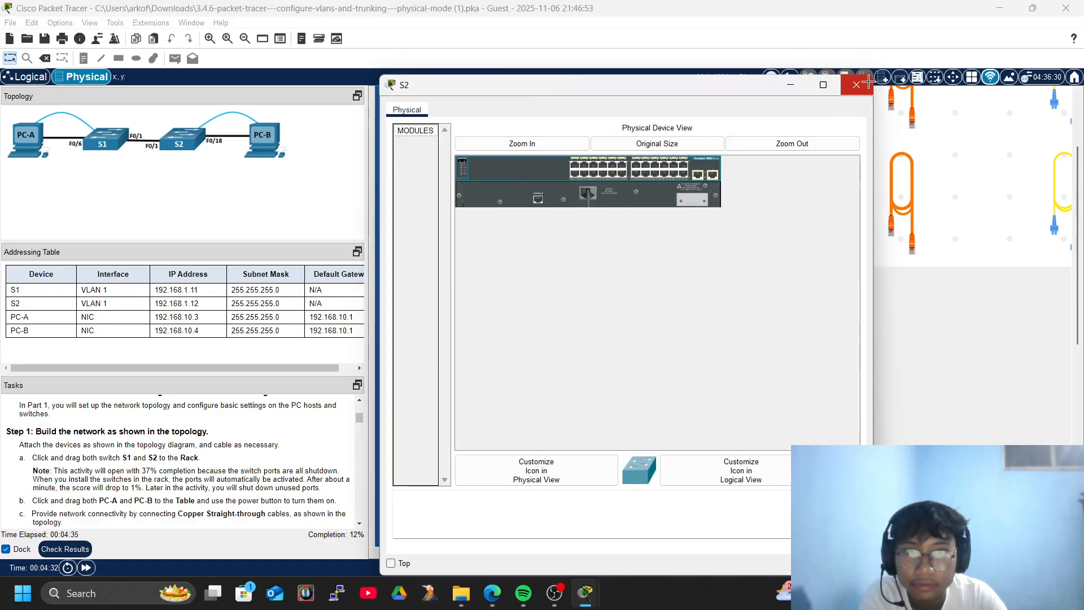
click(857, 85)
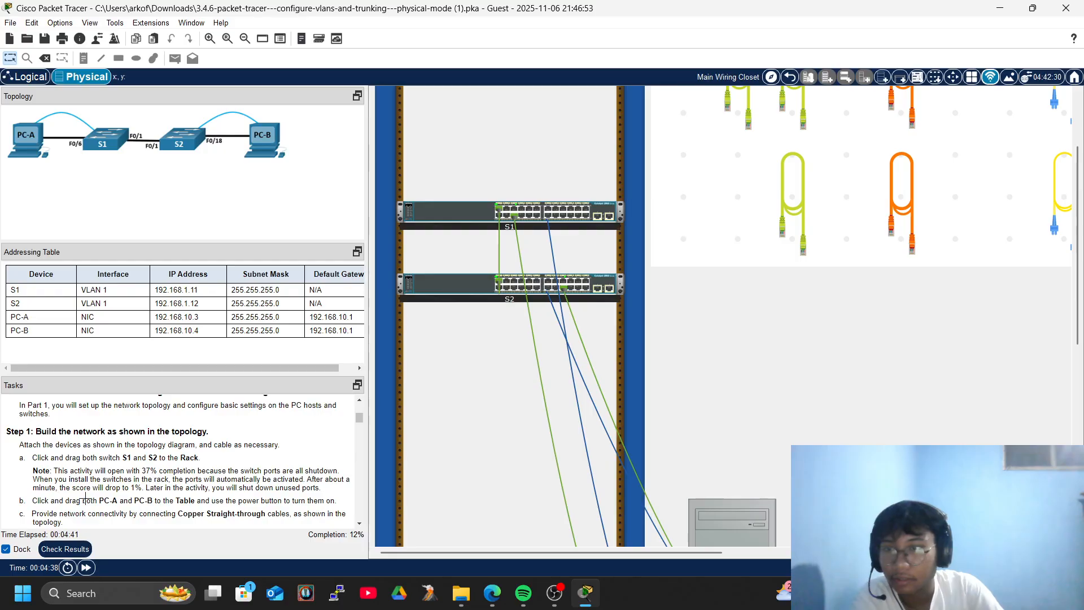
scroll(104, 492, down, 3)
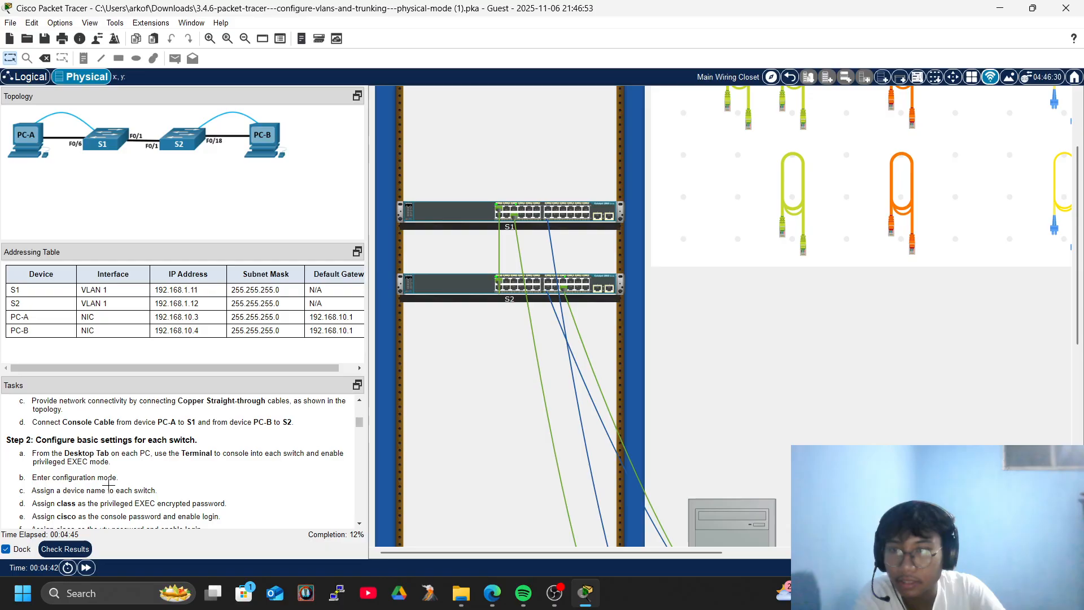
scroll(711, 389, down, 2)
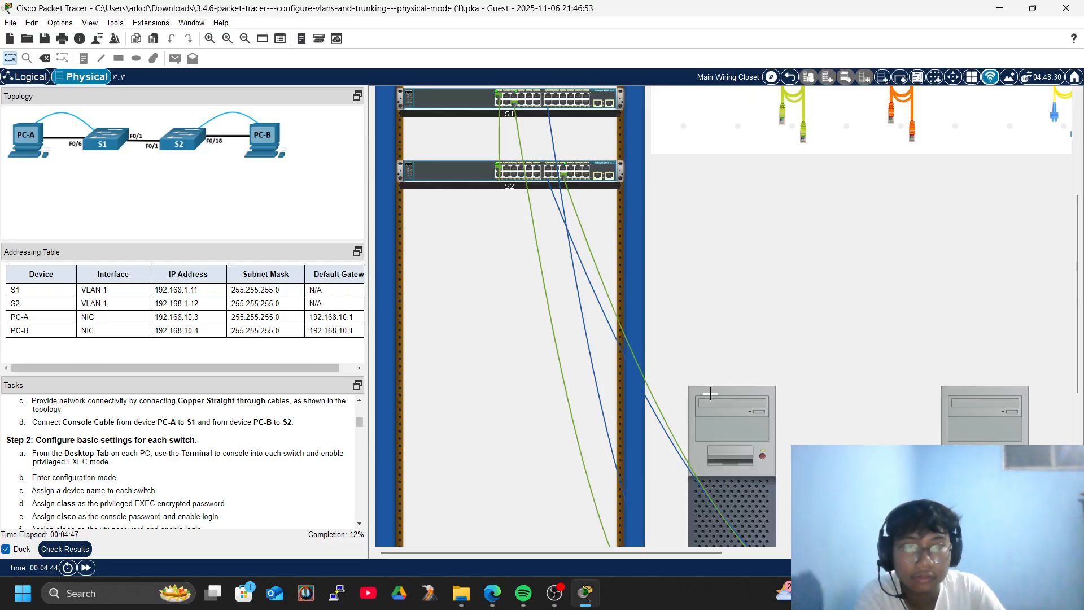
scroll(709, 407, down, 4)
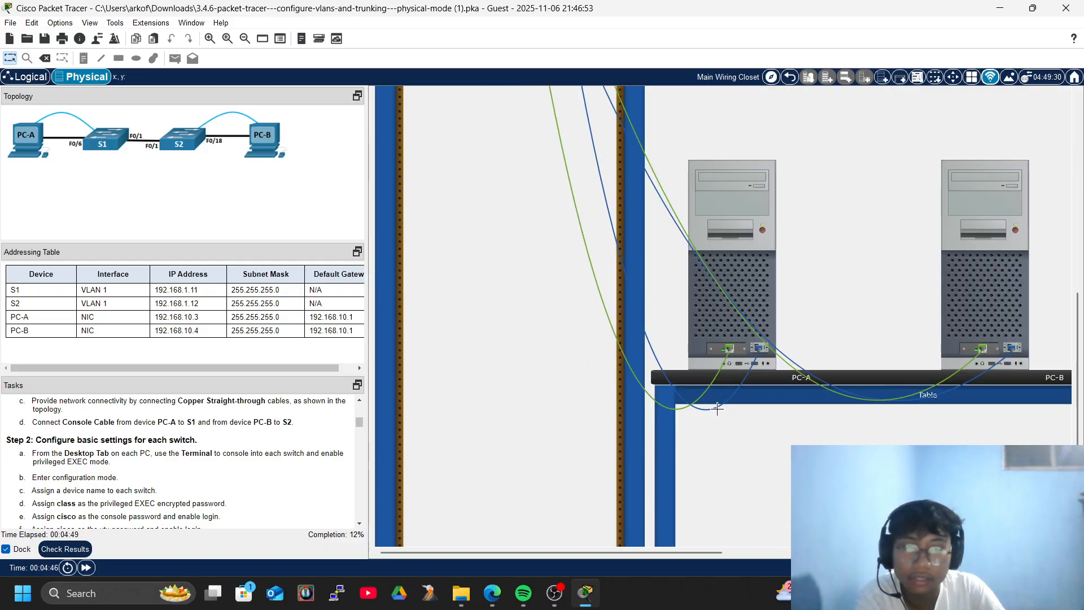
Start PC-A's Terminal with default console settings and wake the switch prompt.
click(726, 202)
click(449, 110)
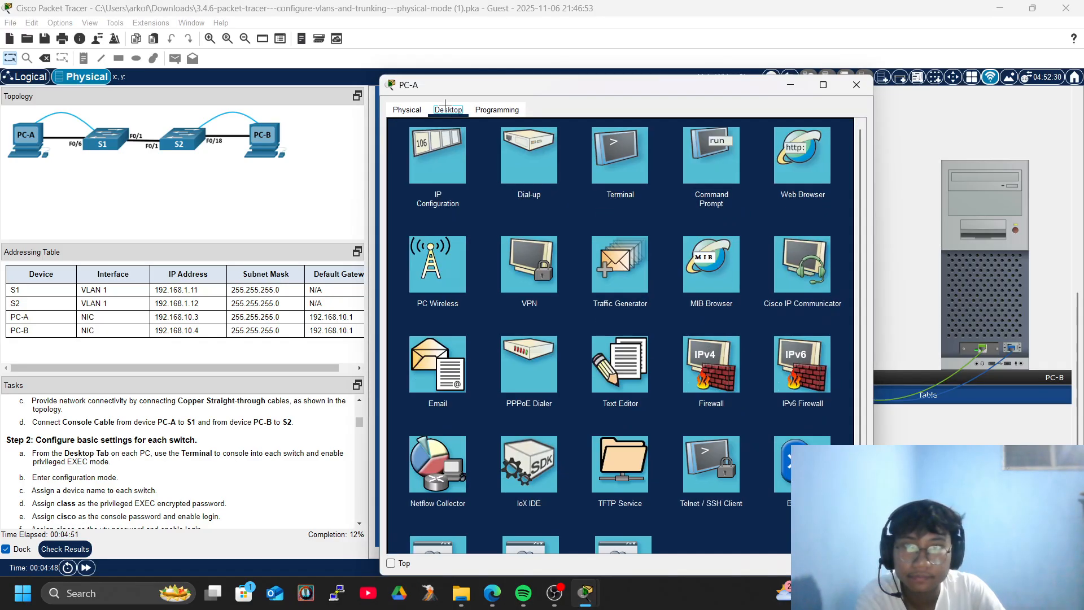
click(607, 165)
click(827, 247)
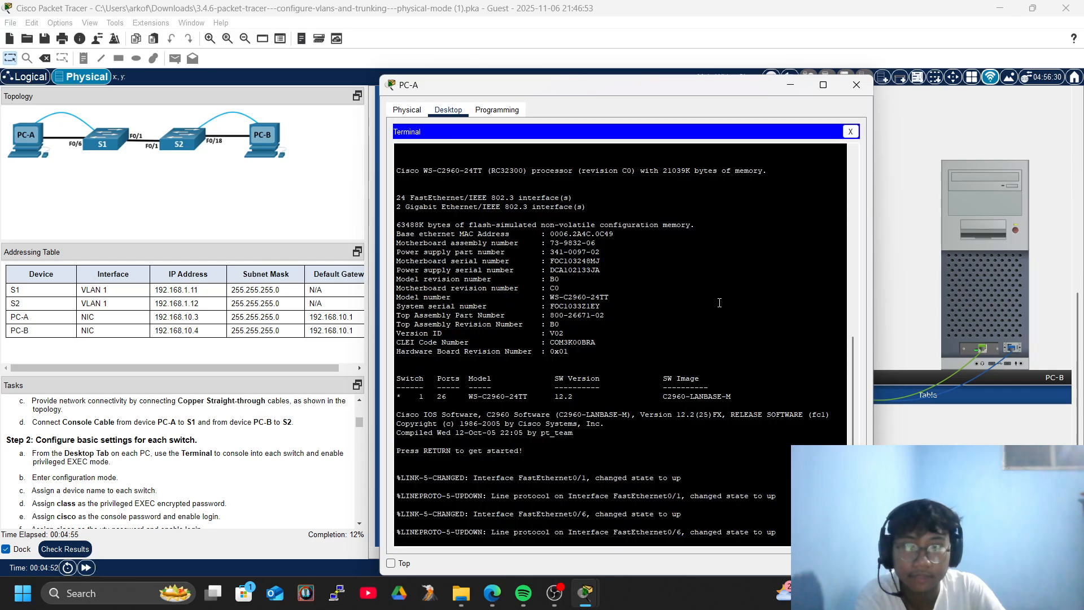
key(Return)
Enter global configuration mode and set the switch hostname to S1.
text(e)
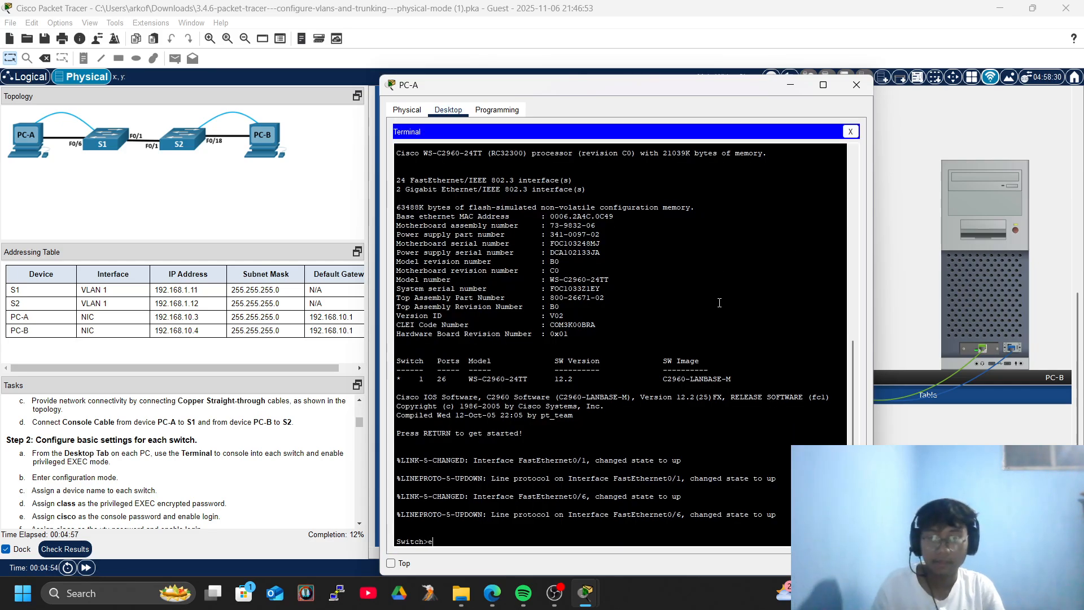
text(na)
key(Tab)
key(Return)
key(Return)
key(Return)
key(Return)
text(con)
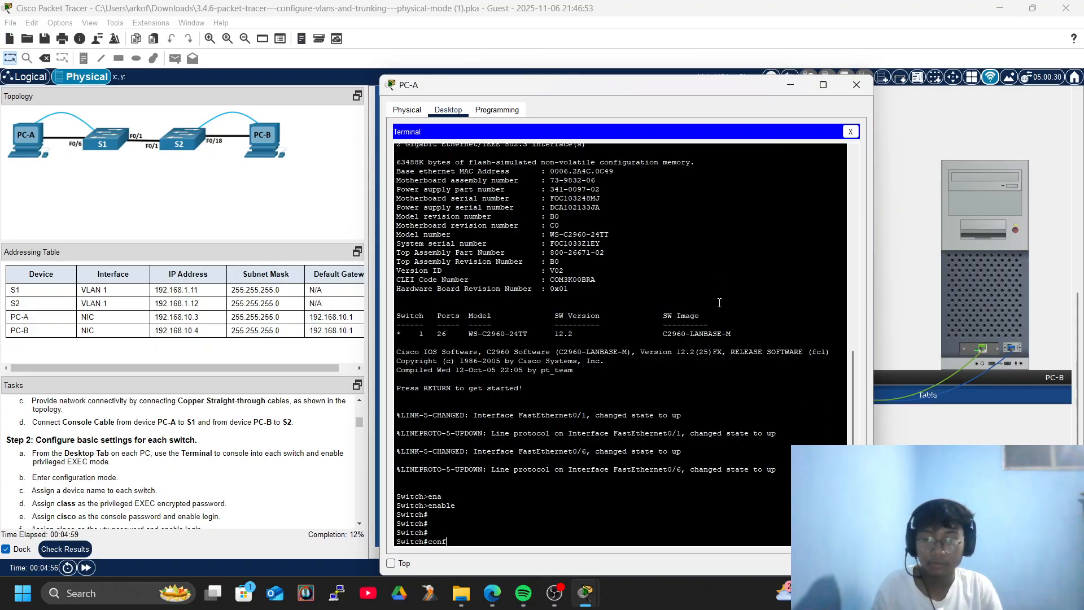
text(f)
key(Tab)
text(ter)
key(Tab)
key(Return)
key(Return)
text(hos)
key(Tab)
text(S1)
key(Return)
key(Return)
key(Return)
key(Return)
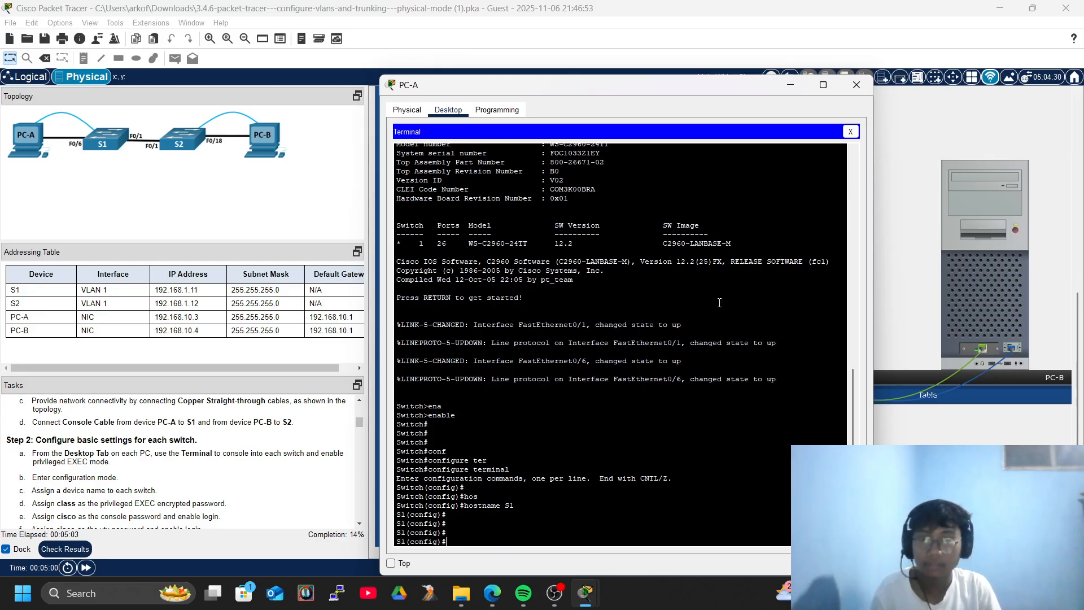
key(Return)
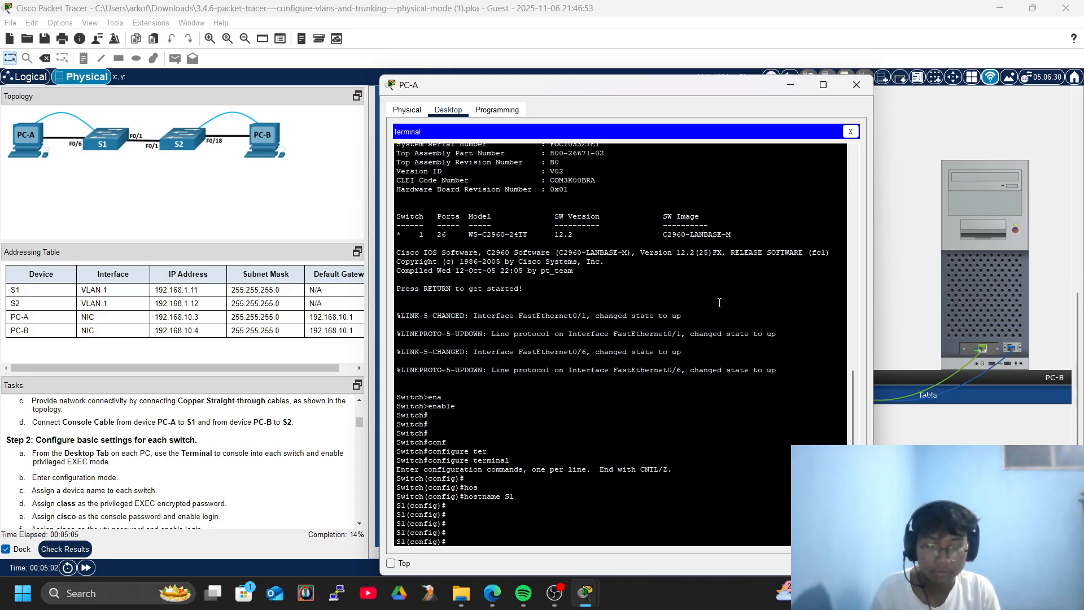
key(Return)
Set the privileged EXEC password with enable secret class.
text(en)
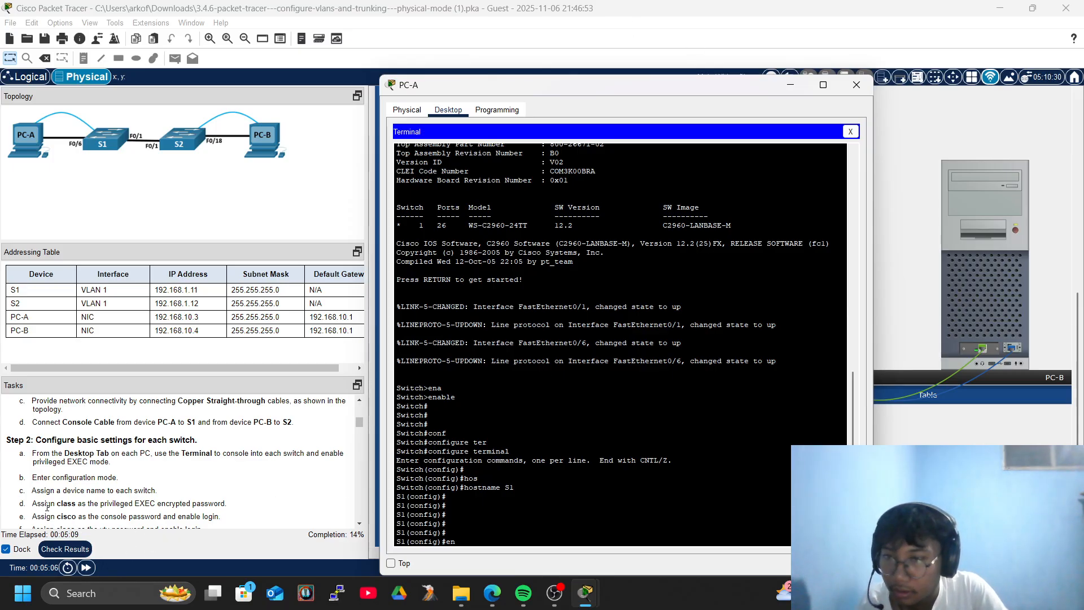
text(ab)
key(Tab)
text(seec)
key(Tab)
text(c)
key(BackSpace)
key(BackSpace)
text(c)
key(Tab)
key(BackSpace)
text(ec)
key(Tab)
text(ret class)
key(Tab)
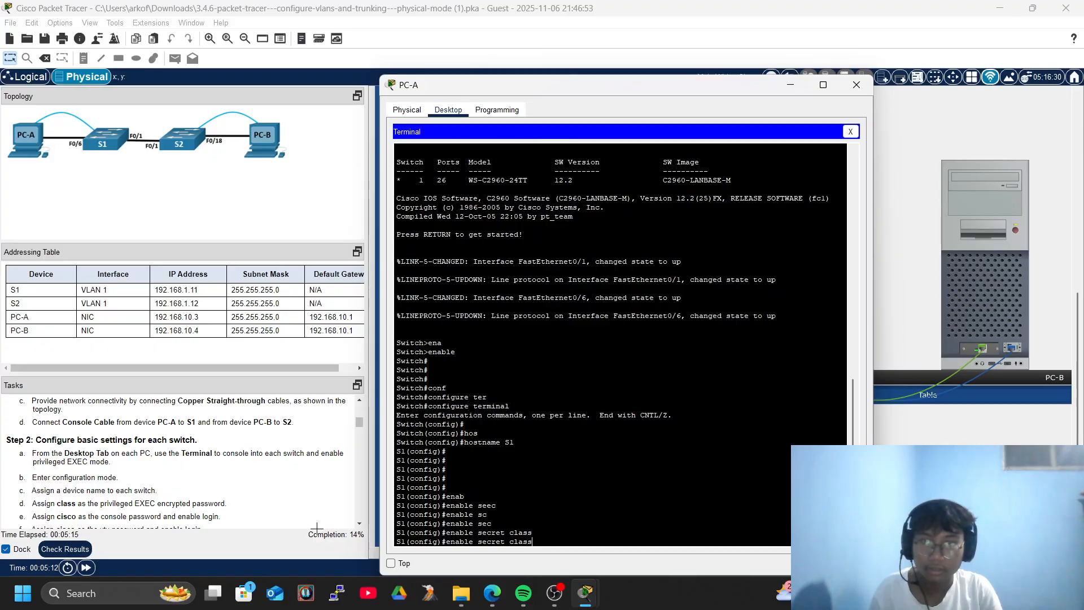
key(Return)
key(Return)
key(Return)
key(Return)
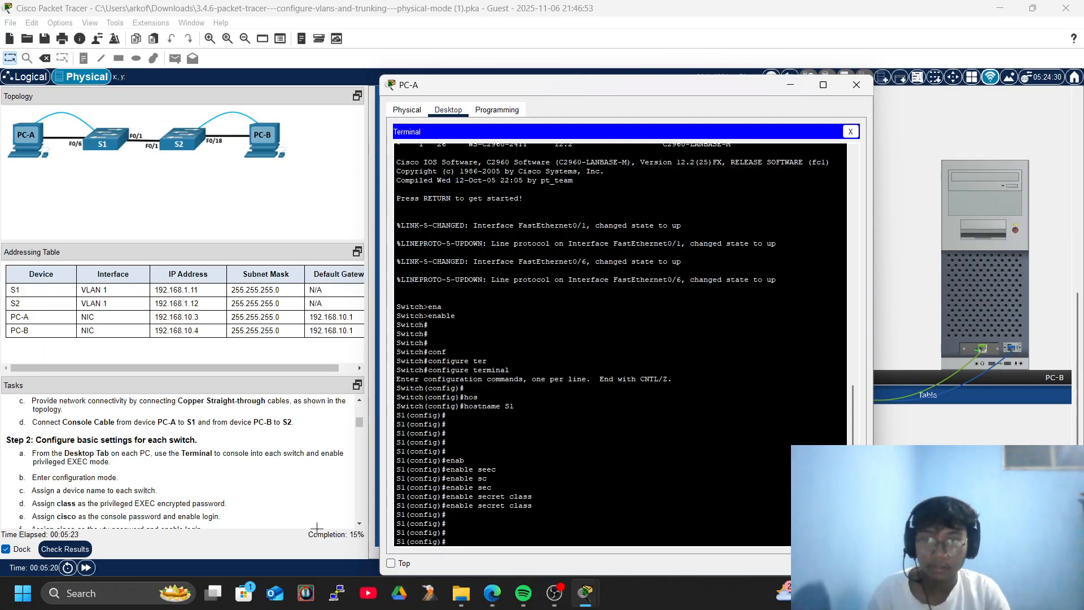
Enter line console 0 configuration on S1.
text(lin)
key(Tab)
text(coni)
key(Tab)
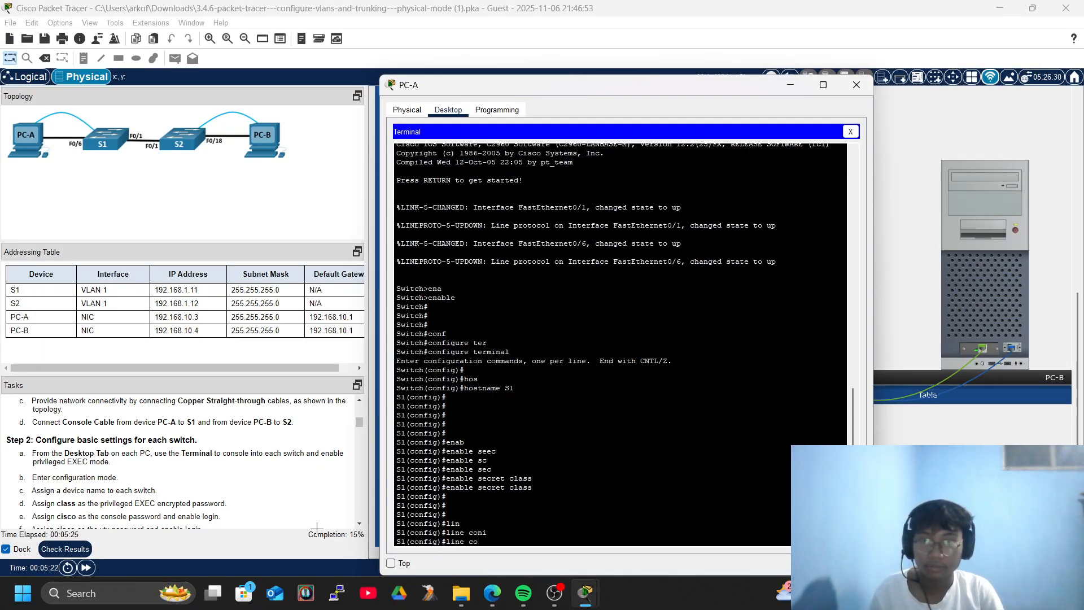
text(nc)
key(Tab)
text(ni)
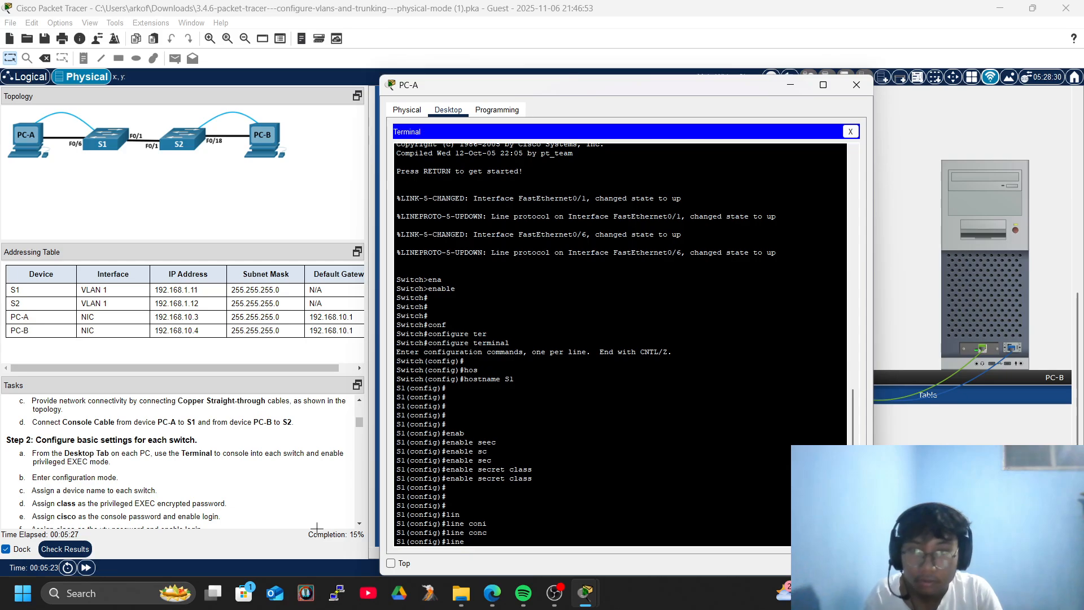
key(Tab)
key(BackSpace)
key(Tab)
text(0)
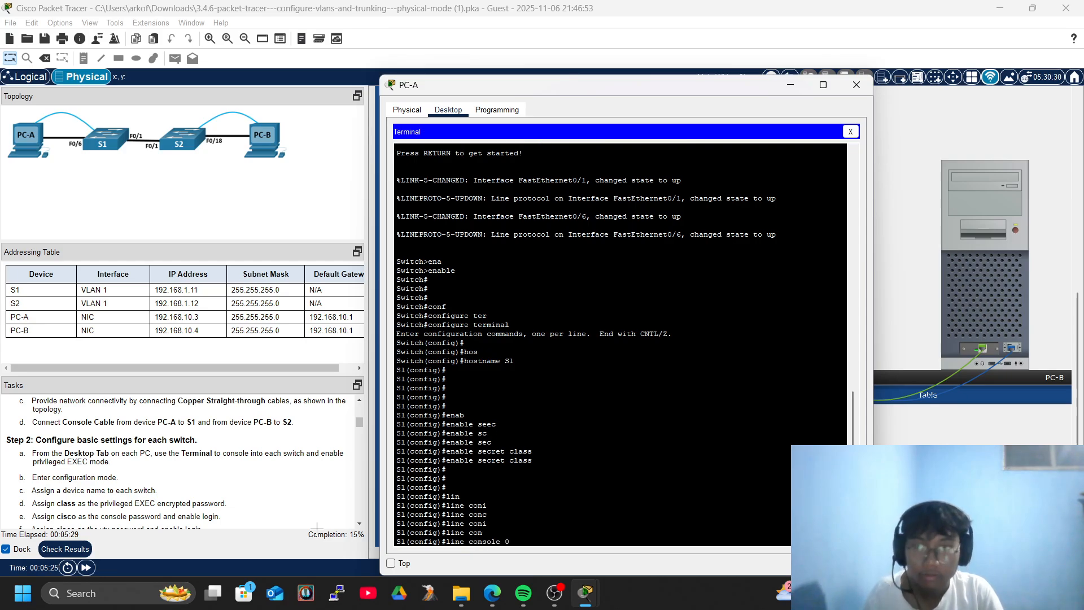
key(Return)
key(Return)
text(pas)
key(Tab)
text(cisc)
key(Tab)
text(o)
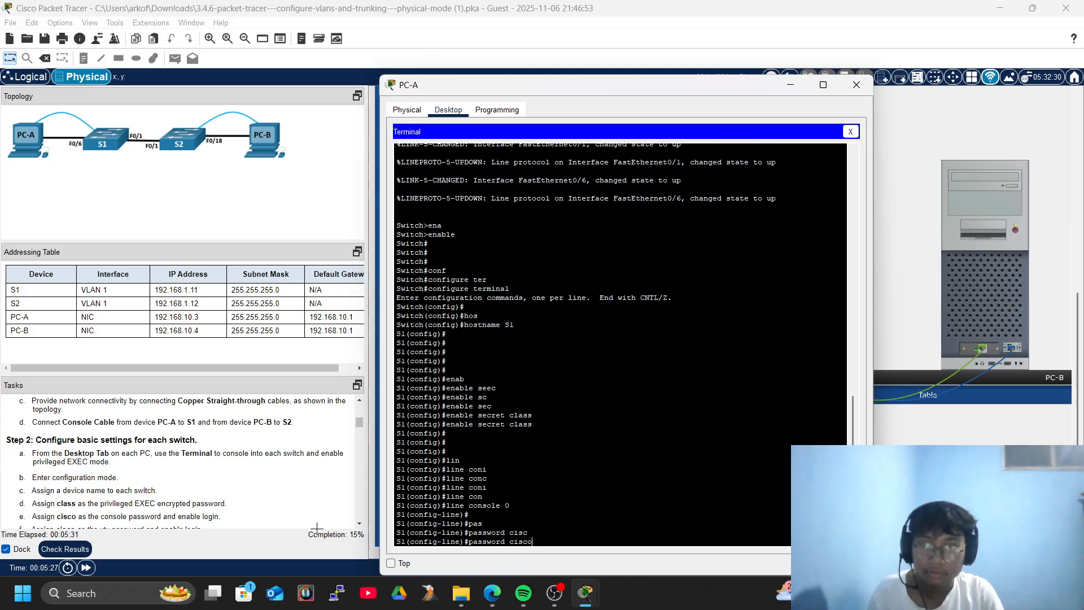
key(Return)
key(Return)
key(Return)
key(Return)
text(log)
key(Tab)
text(i)
key(Tab)
key(Return)
key(Return)
key(Return)
key(Return)
key(Return)
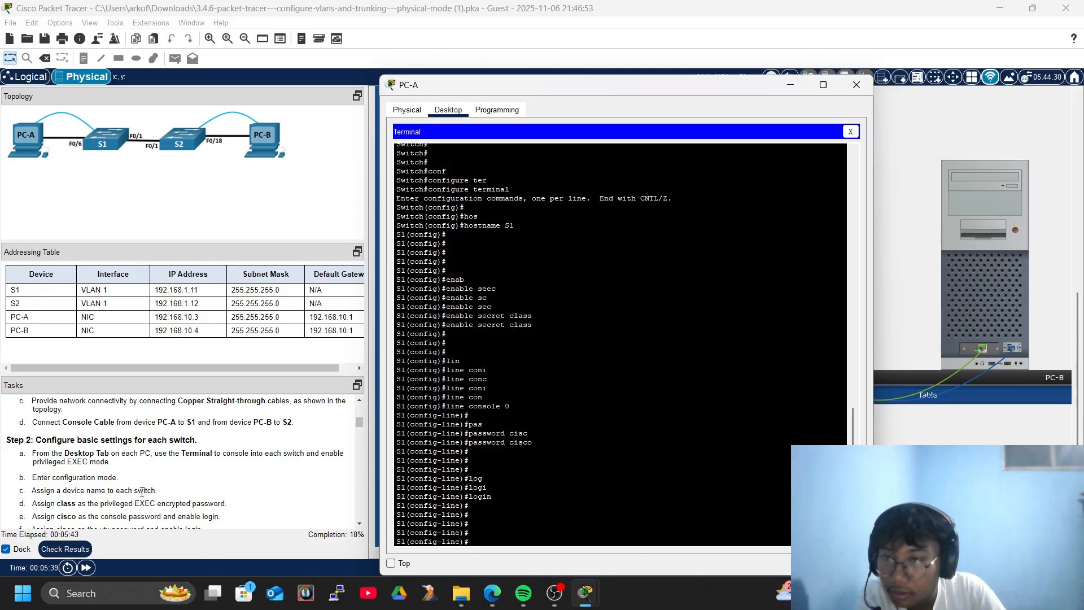
scroll(142, 491, down, 4)
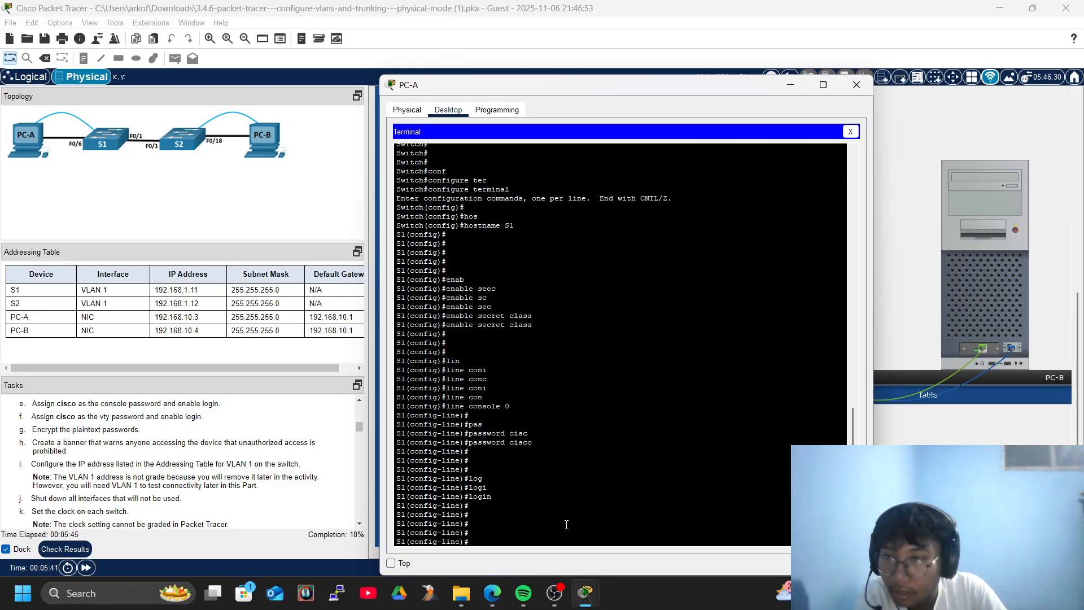
text(exi)
key(Tab)
key(Return)
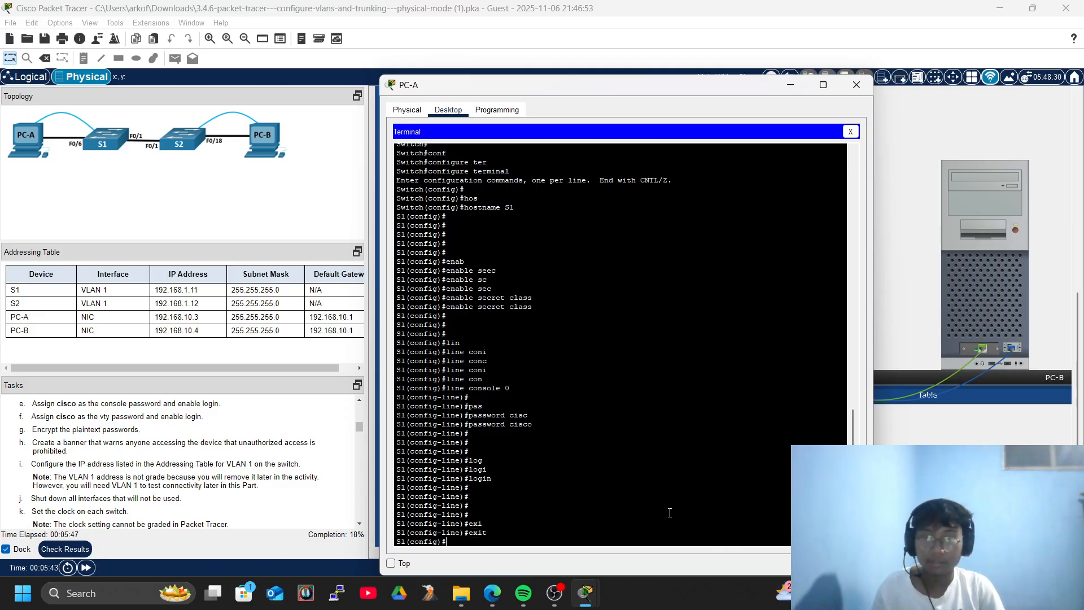
Turn on service password-encryption on S1 so plaintext passwords are encrypted.
text(ser)
key(Tab)
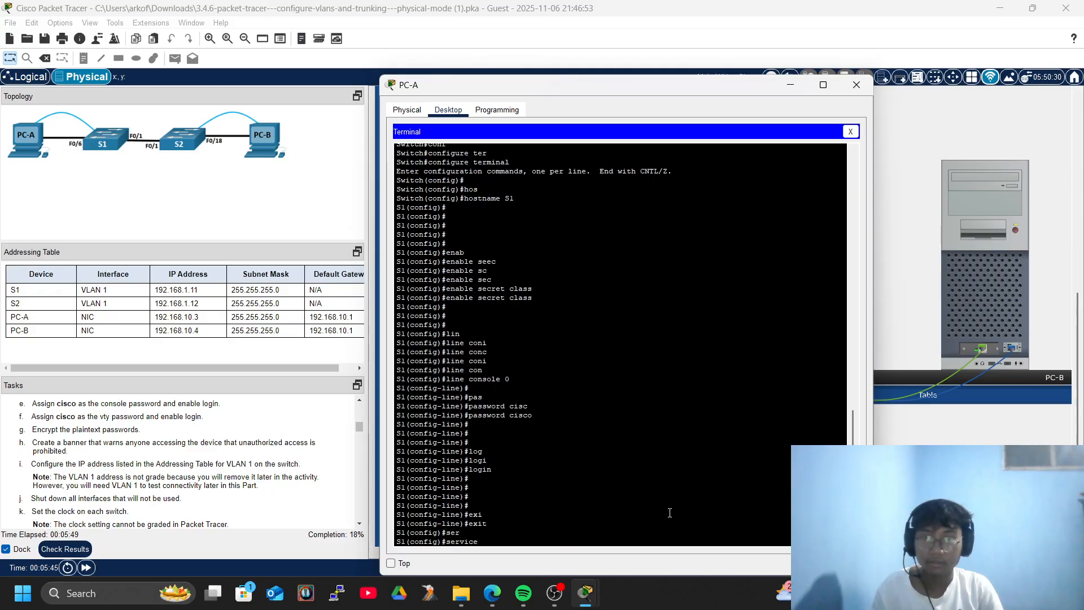
text(pas)
key(Tab)
key(Return)
key(Return)
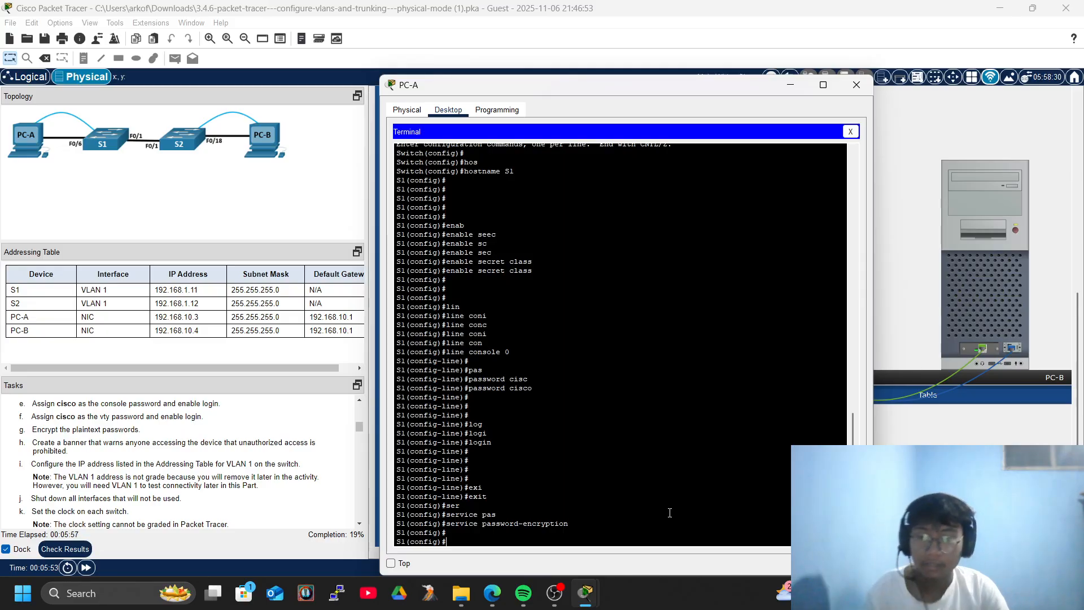
Set S1's MOTD banner to 'Authorized Users Only!' using # as the delimiter.
text(ban)
key(Tab)
text(mo)
key(Tab)
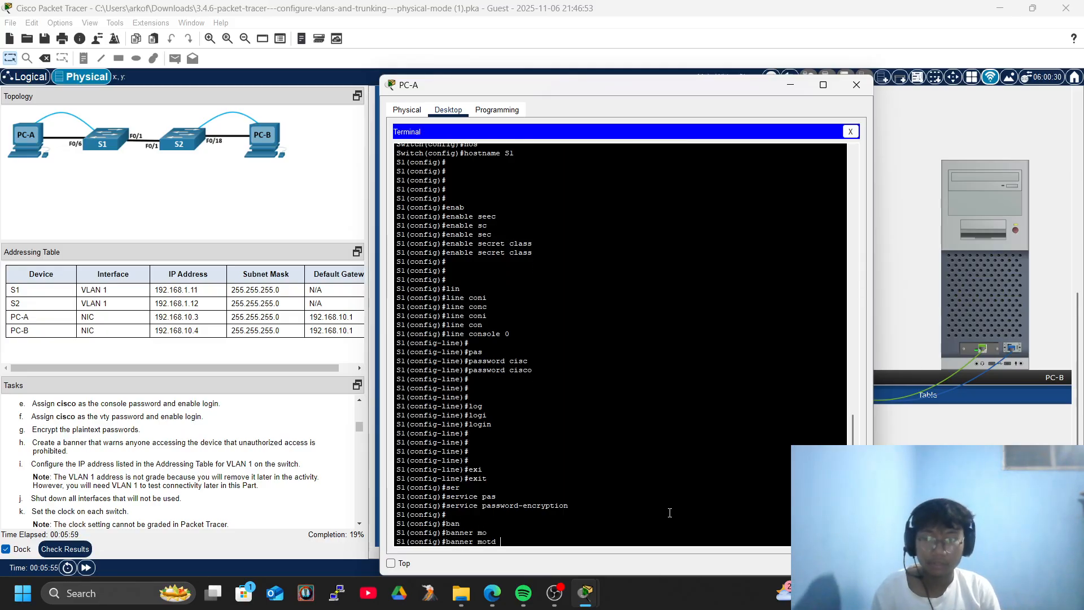
text(#)
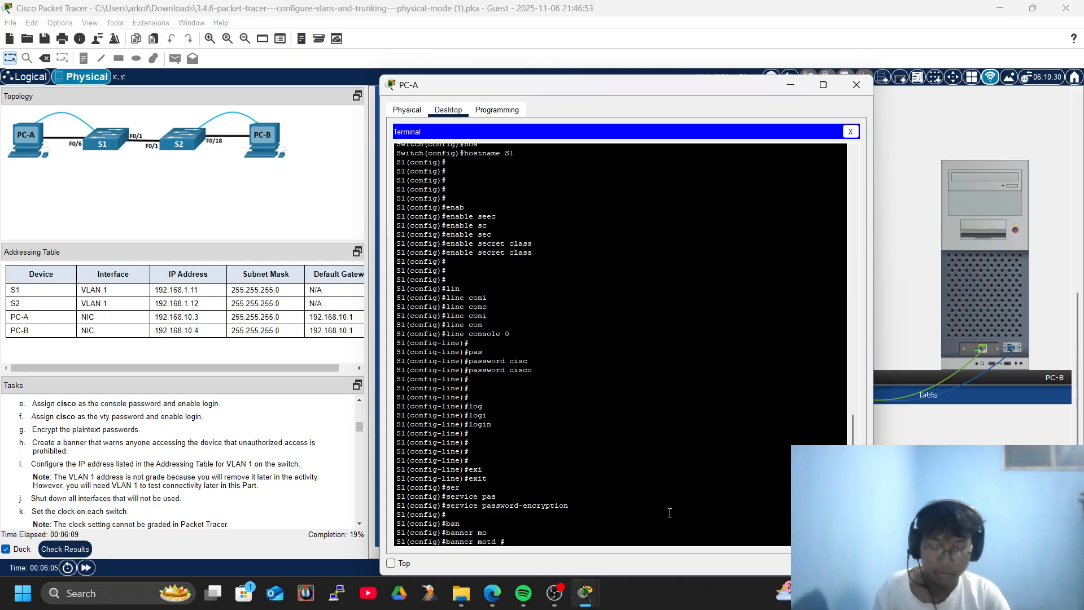
text(Authoriz)
key(BackSpace)
text(ized U)
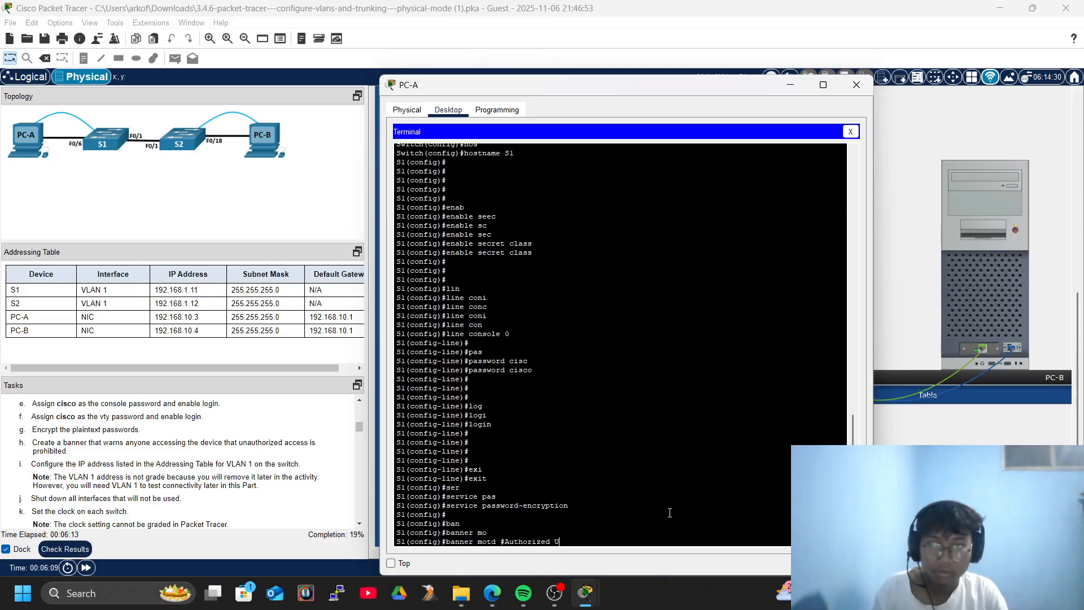
text(sers Only!)
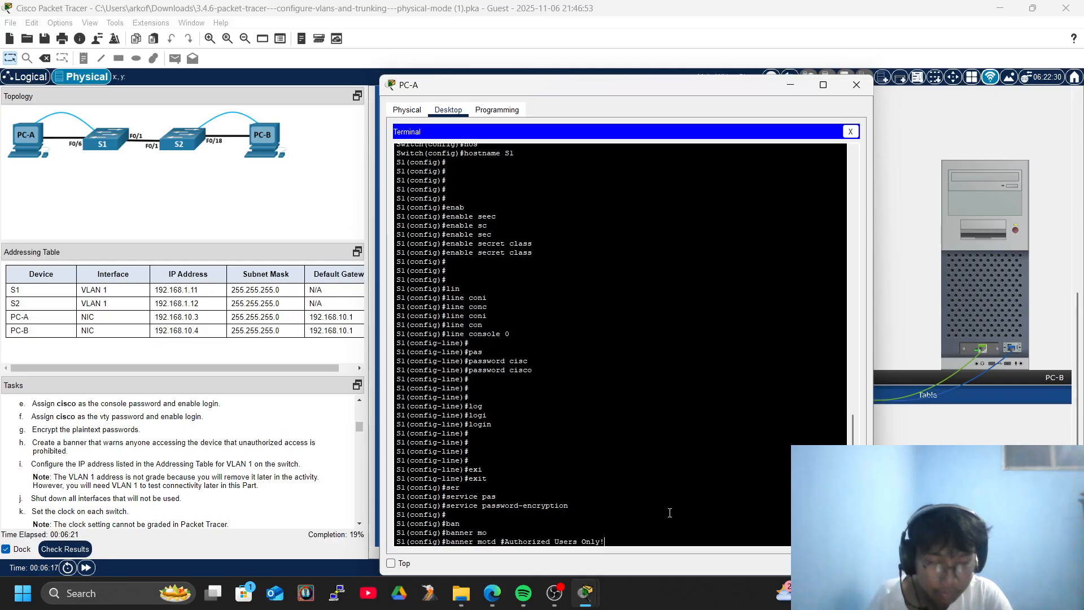
key(Return)
key(Up)
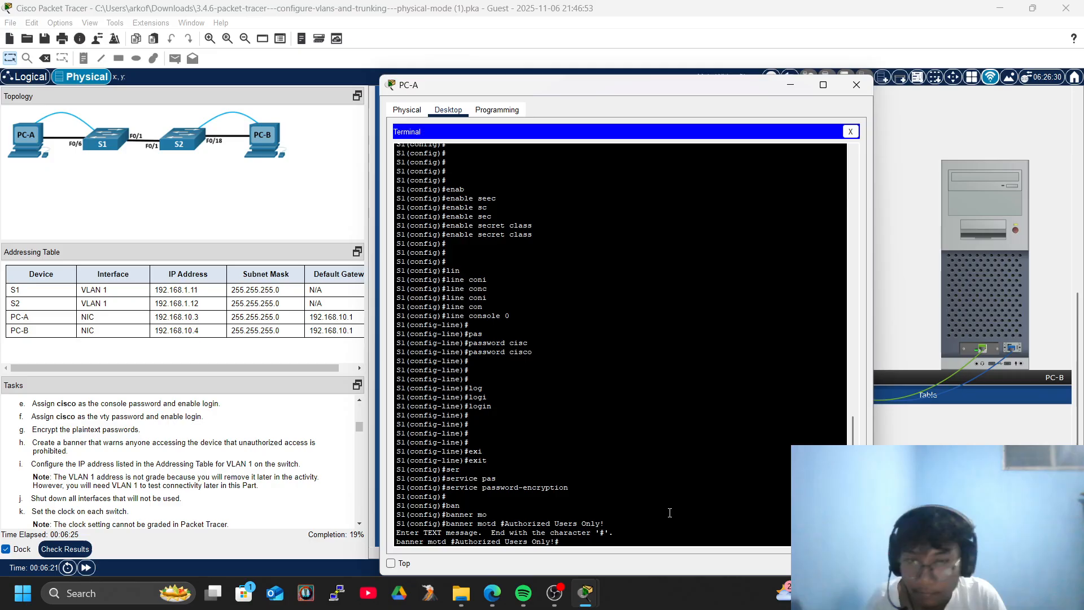
text(#)
key(Return)
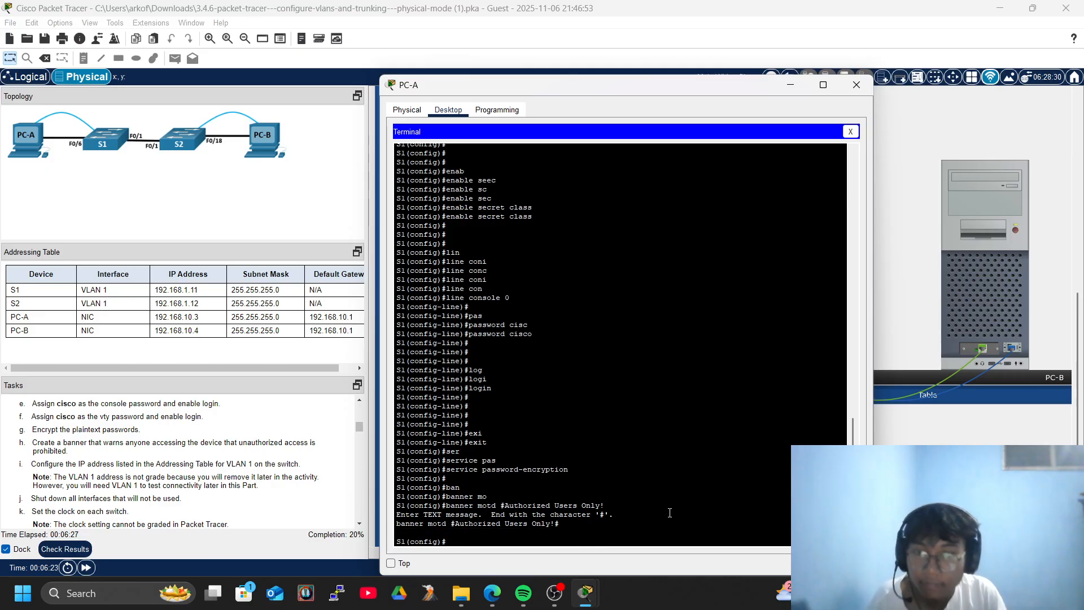
key(Return)
key(Return)
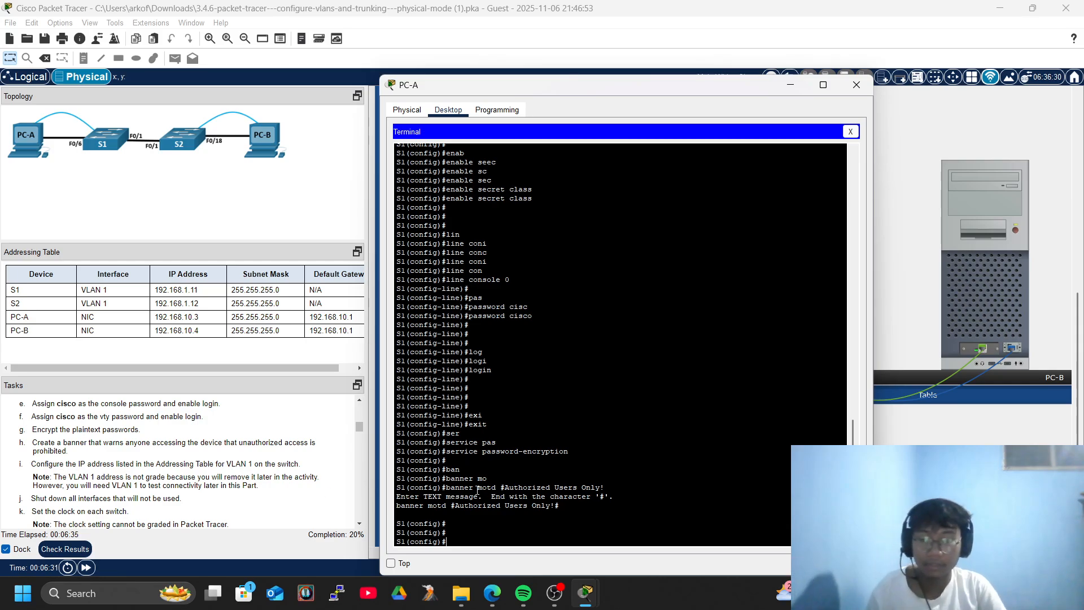
Assign IP address 192.168.1.11 with mask 255.255.255.0 to S1's interface VLAN 1.
text(inter)
key(Tab)
text(vl)
key(Tab)
text(1)
key(Return)
key(Return)
key(Return)
text(ip add)
key(Tab)
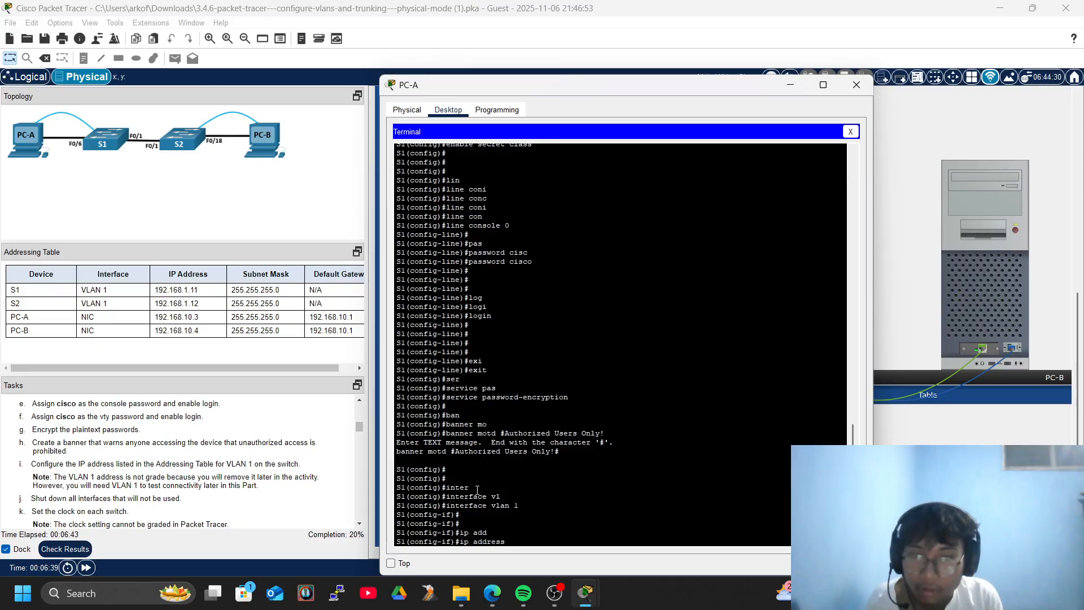
text(192.168)
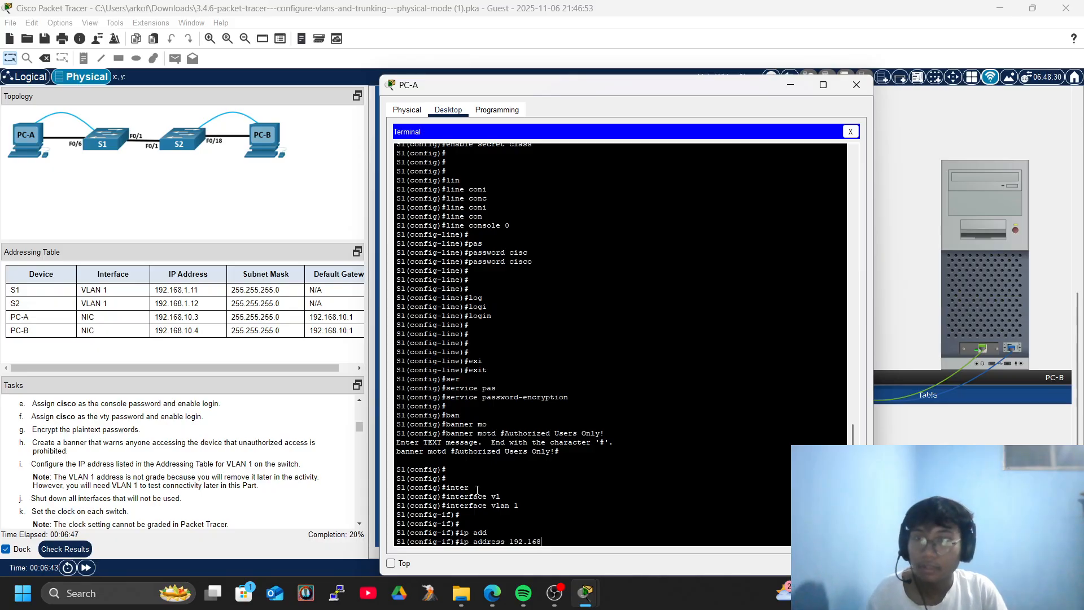
text(.1.11 255.255.255.255.0)
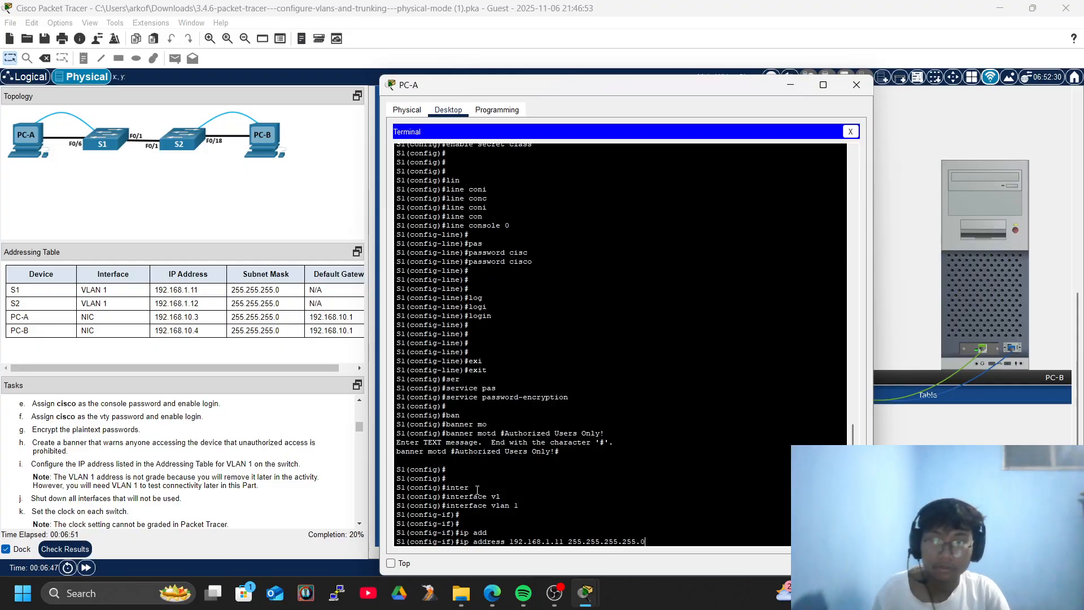
key(BackSpace)
key(BackSpace)
key(BackSpace)
key(BackSpace)
key(BackSpace)
text(0)
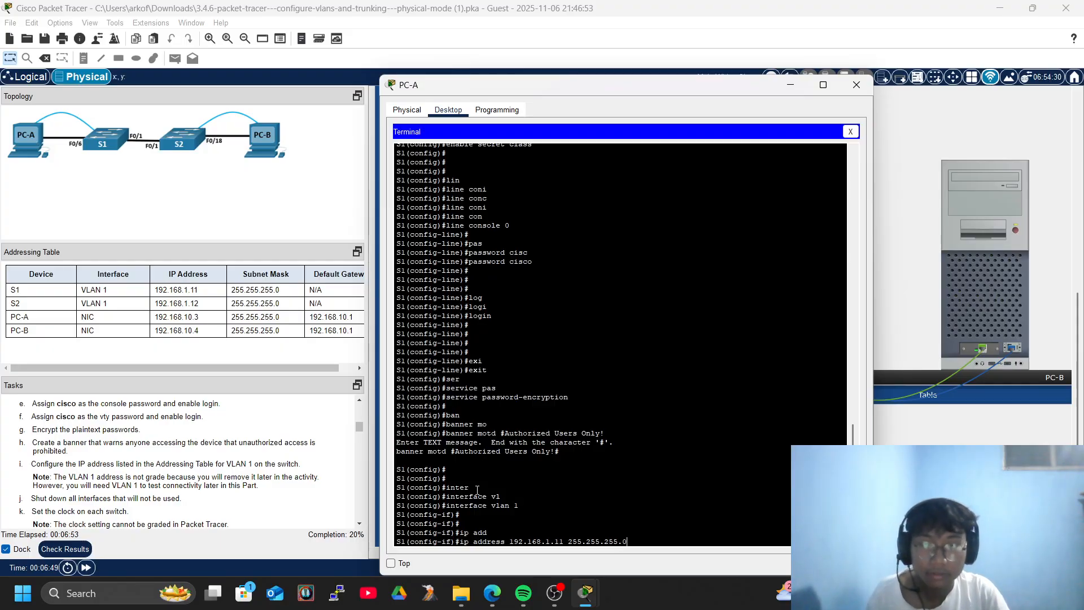
key(Return)
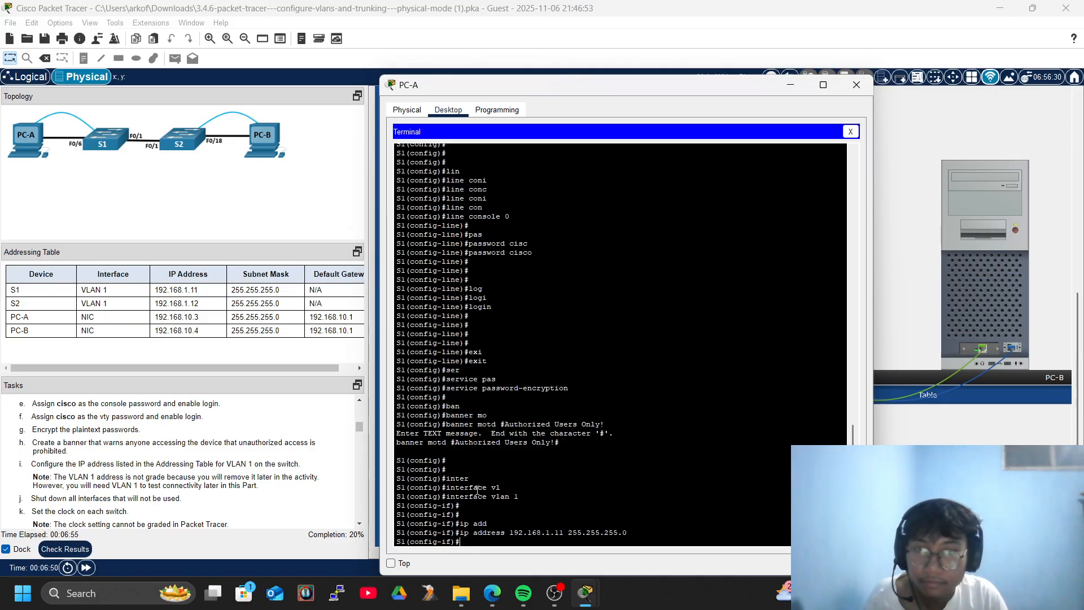
Bring S1's VLAN 1 interface up with no shutdown.
text(no sh)
key(Tab)
key(Return)
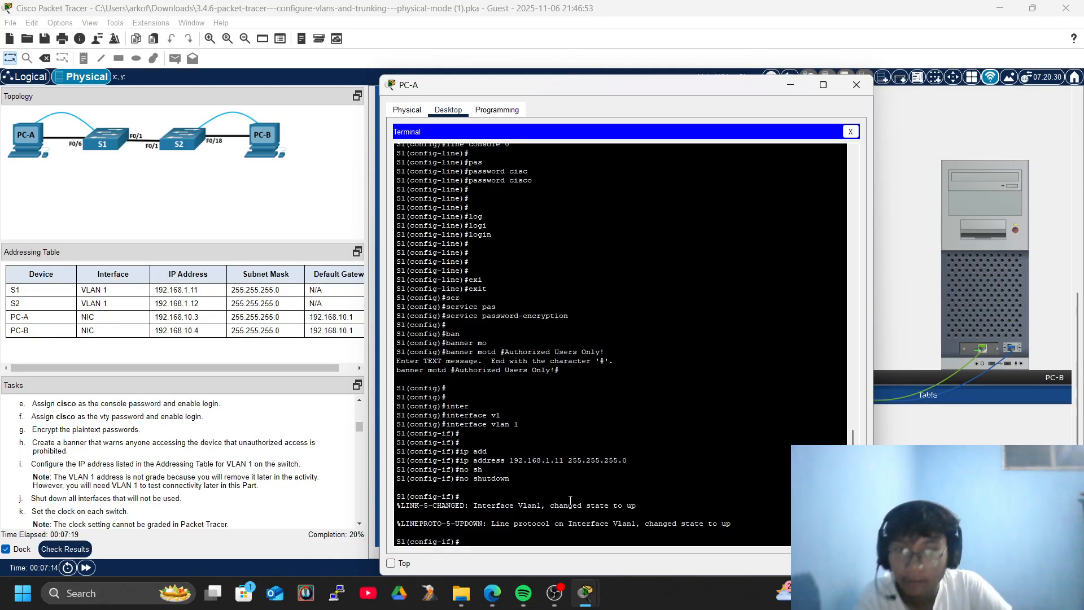
Exit S1's interface configuration back toward privileged EXEC mode.
text(exi)
key(Tab)
key(Return)
key(Return)
key(Return)
text(esi)
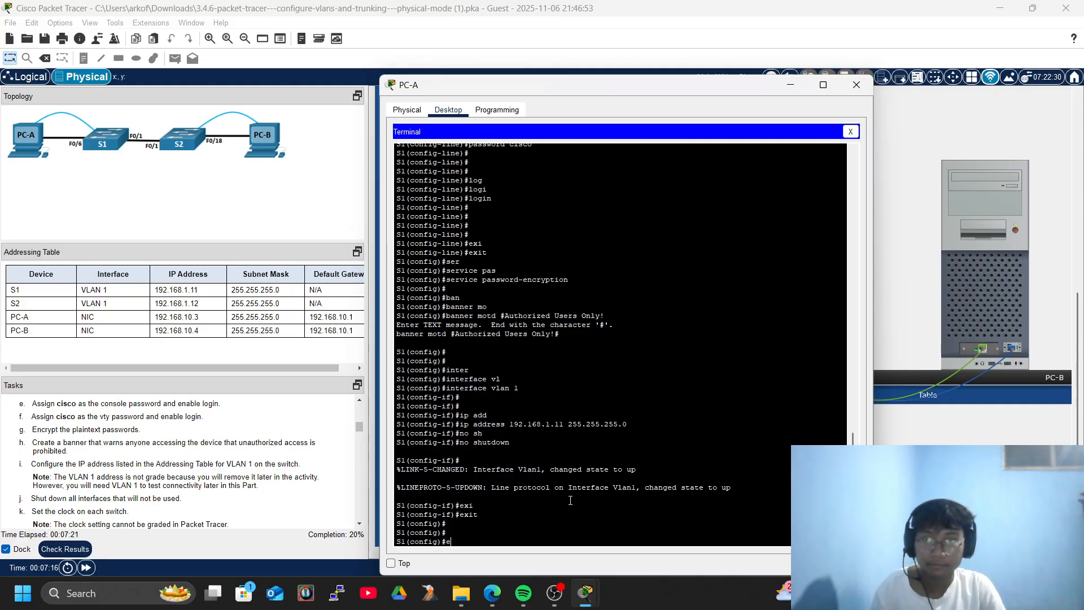
key(Tab)
key(Return)
key(Return)
key(Return)
key(Return)
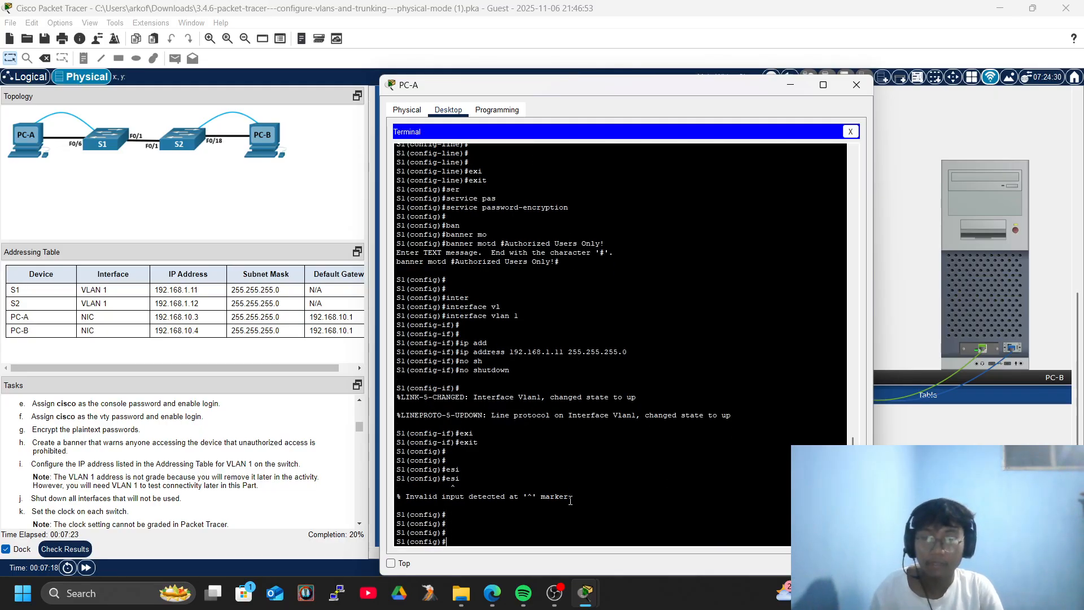
text(exiu)
key(Tab)
key(BackSpace)
key(Tab)
Run show vlan brief on S1 to list all ports in default VLAN 1.
key(Return)
key(Return)
key(Return)
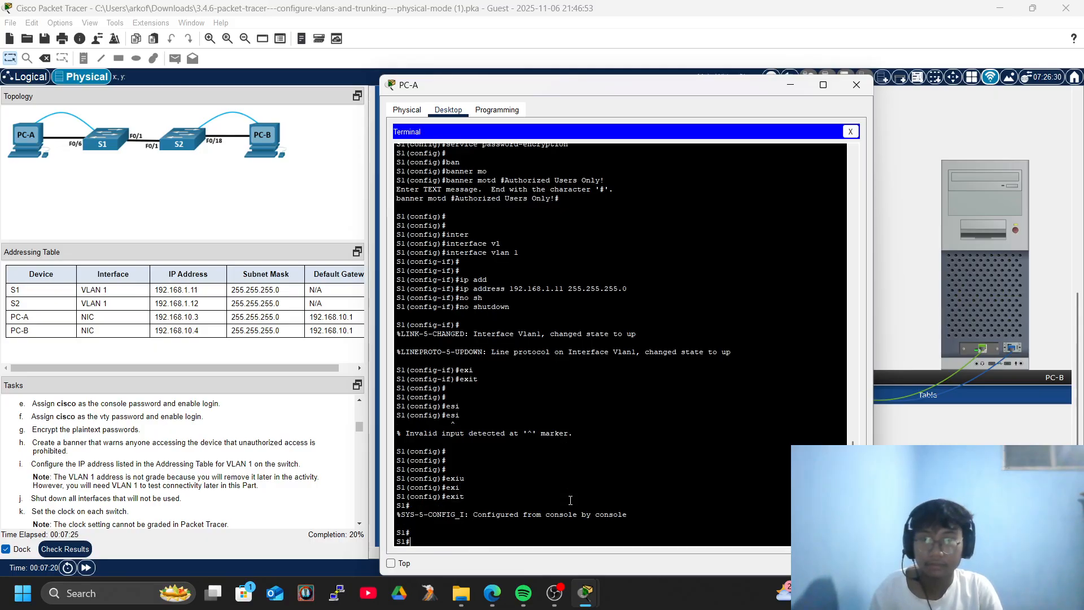
text(sho)
key(Tab)
text(vl)
key(Tab)
text(br)
Return S1's console to global configuration mode with configure terminal.
key(Tab)
key(Return)
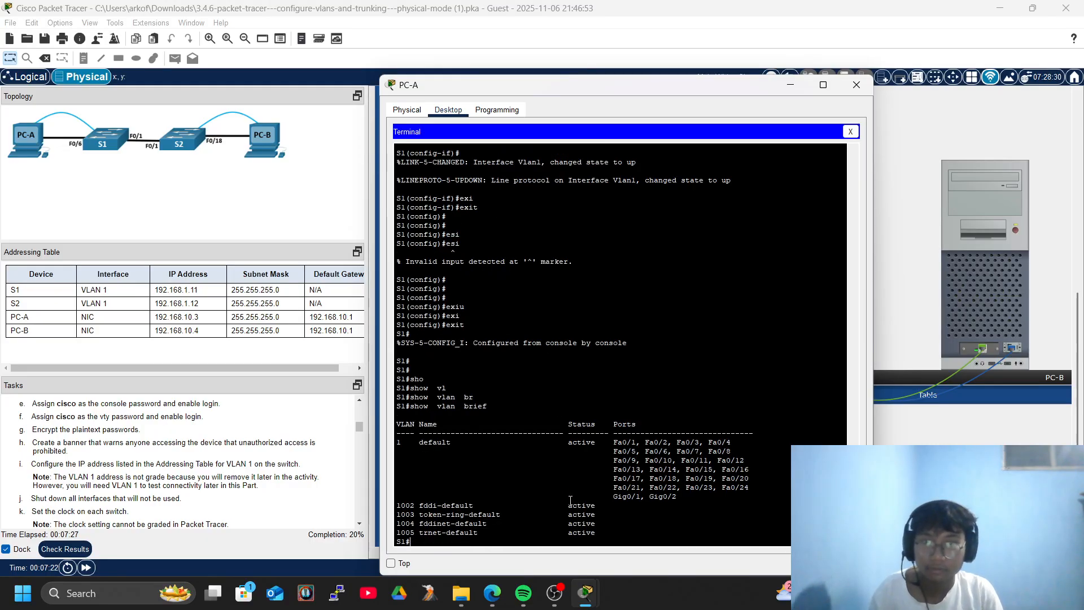
key(Return)
key(Return)
text(conmf)
key(Tab)
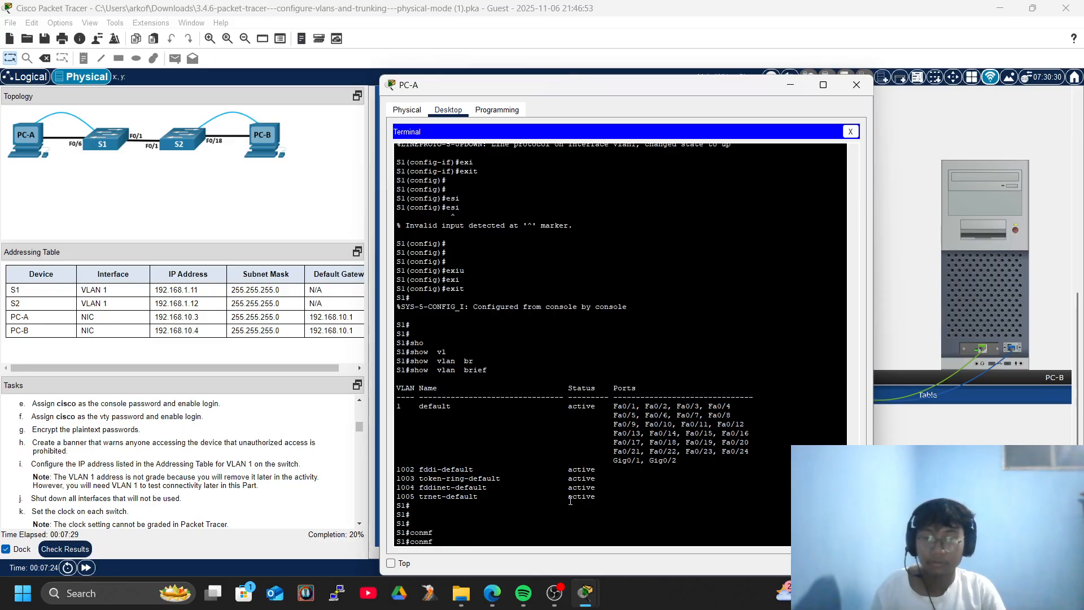
key(BackSpace)
key(BackSpace)
key(BackSpace)
key(BackSpace)
key(BackSpace)
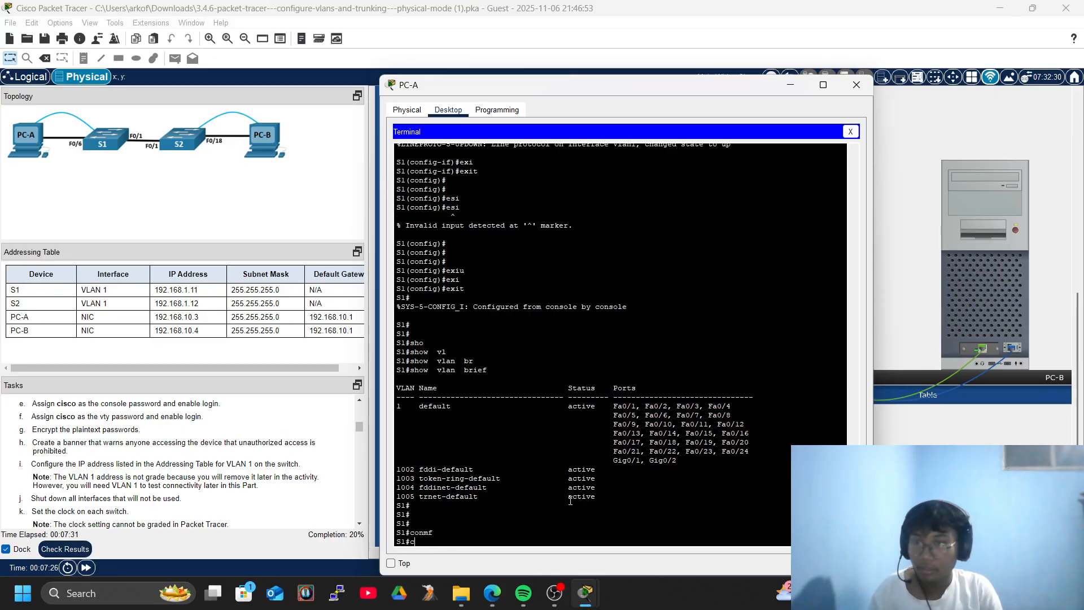
text(conf)
key(Tab)
text(ter)
key(Tab)
key(Return)
key(Return)
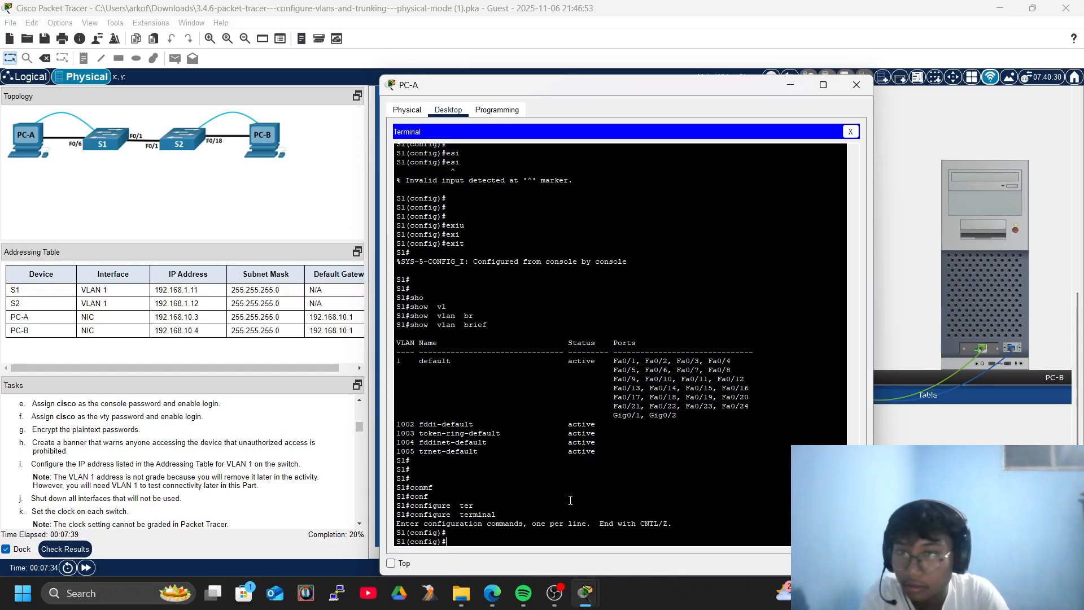
Close PC-A's console and open PC-B's Terminal with default settings.
click(856, 85)
click(985, 202)
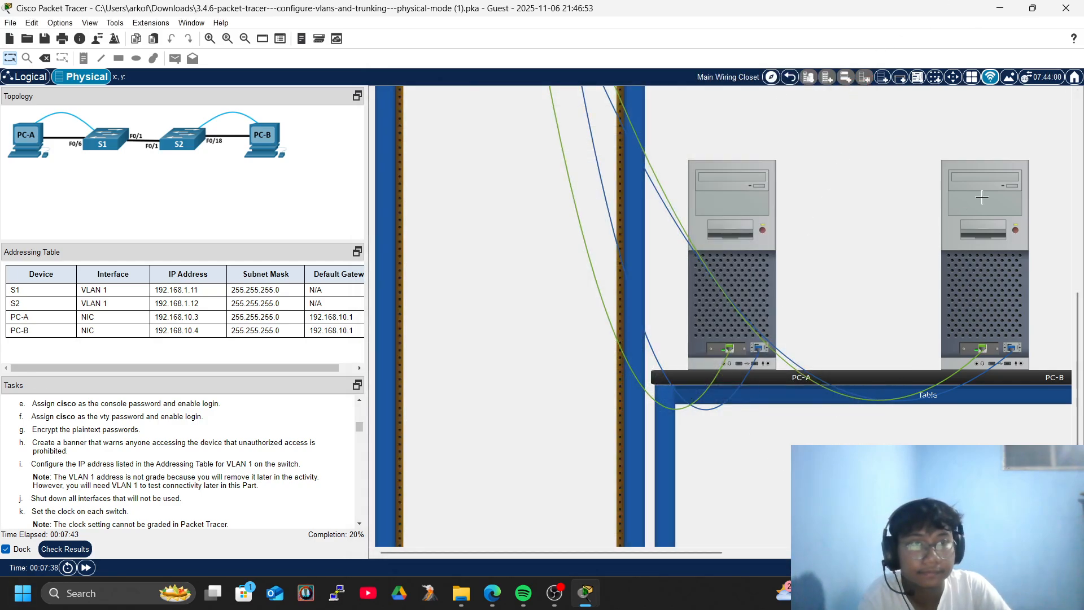
click(447, 109)
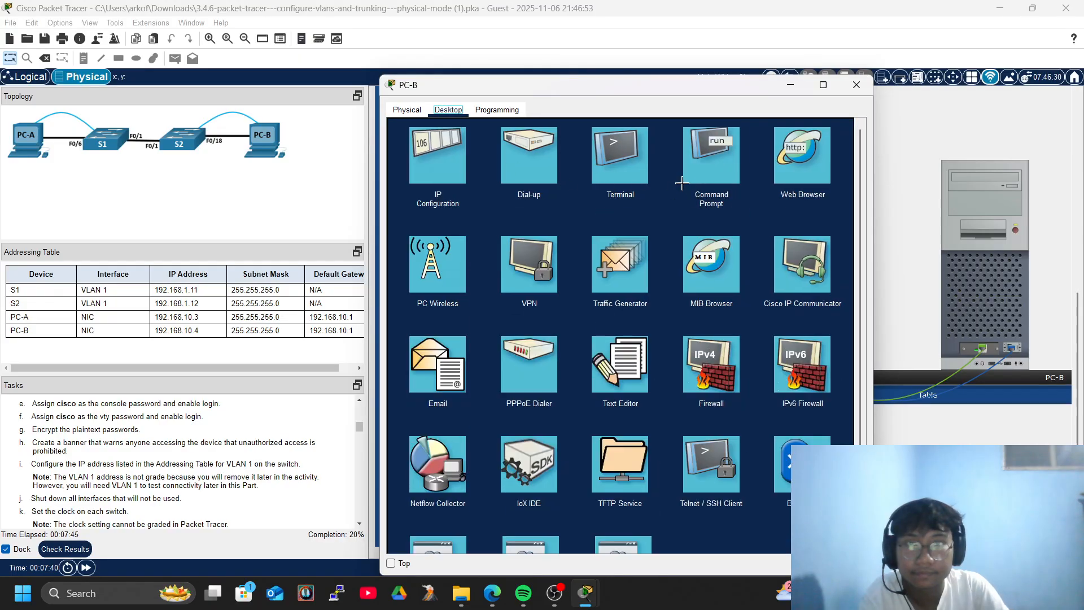
click(620, 155)
click(826, 244)
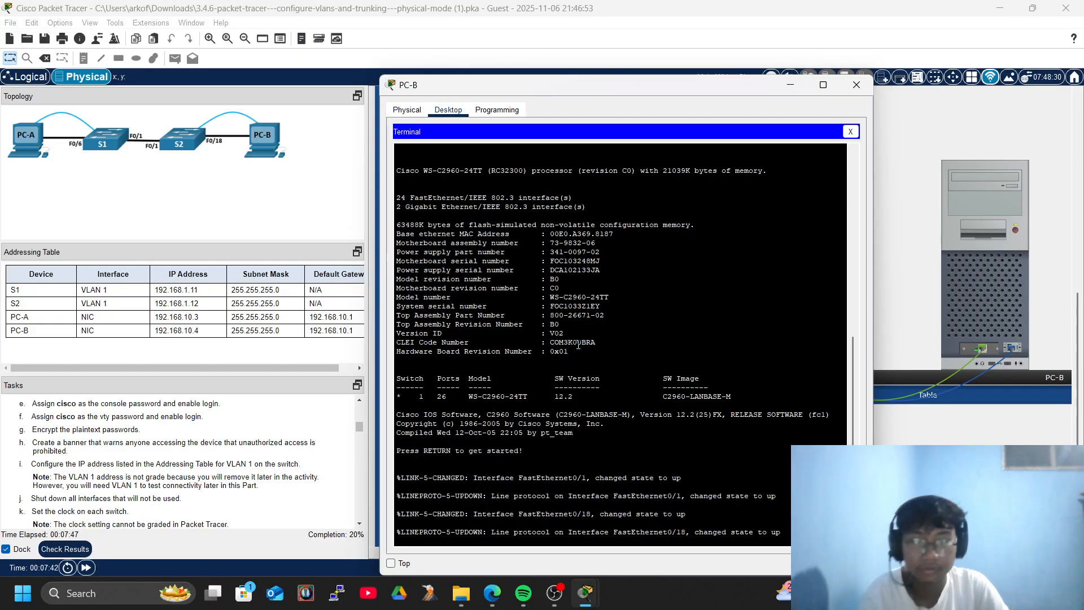
Enter global configuration on the second switch and set its hostname to S2.
key(Return)
key(Return)
key(Return)
text(en)
key(Tab)
key(Return)
key(Return)
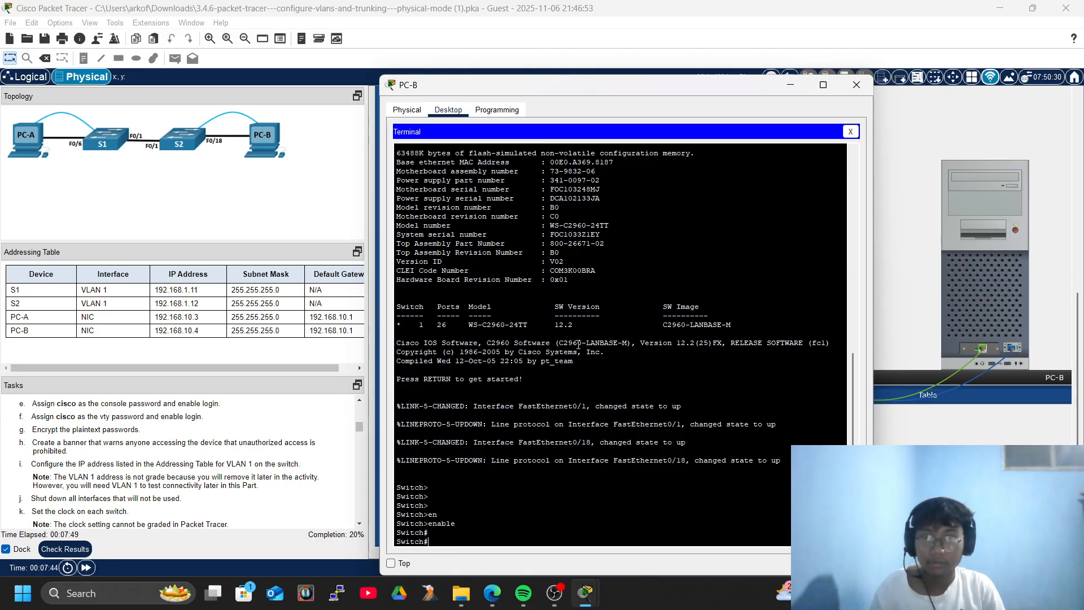
key(Return)
key(Return)
text(conf)
key(Tab)
text(ter)
key(Tab)
key(Return)
key(Return)
text(hos)
key(Tab)
key(Return)
key(Return)
key(Return)
key(Return)
key(Return)
key(Return)
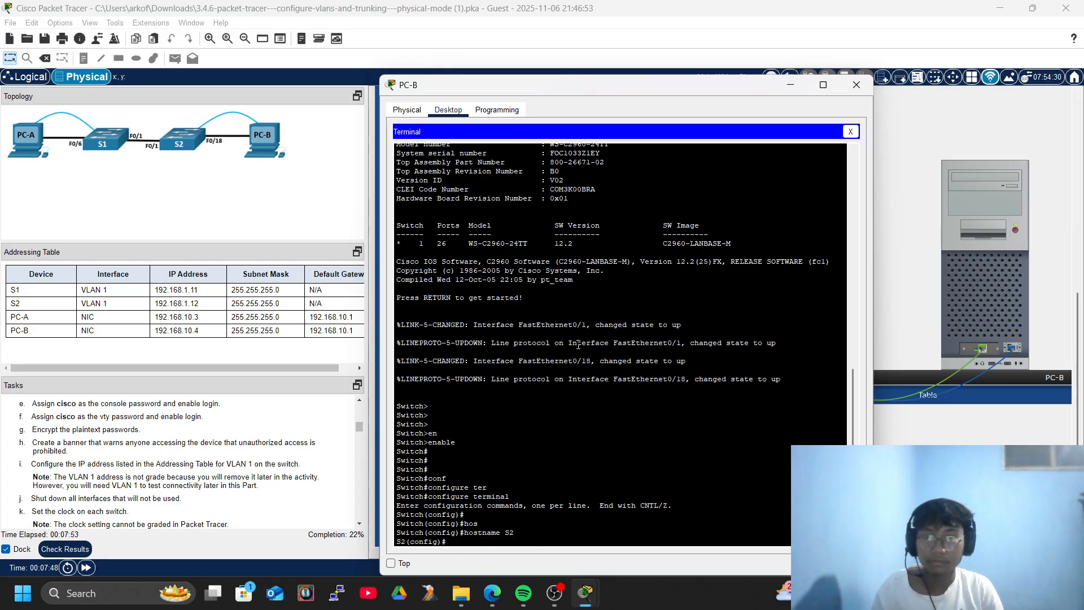
Set S2's privileged EXEC enable secret to the lab password.
text(ena)
key(Tab)
text(sec)
key(Tab)
text(class)
key(Tab)
key(Return)
key(Return)
key(Return)
Give S2's console line 0 the lab password and require login.
text(li)
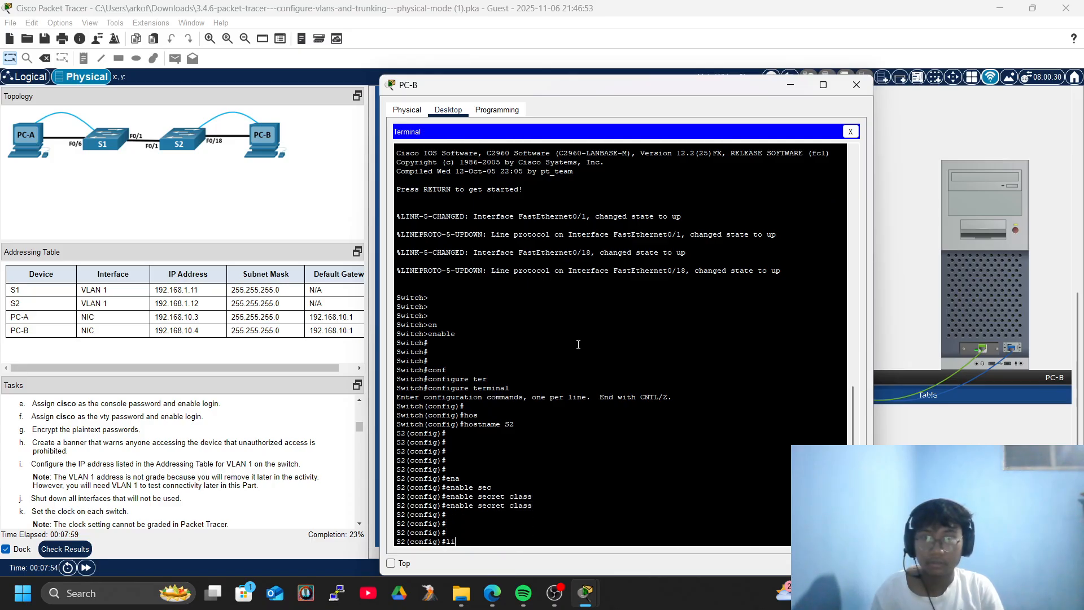
text(n)
key(Tab)
text(con)
key(Tab)
text(0)
key(Return)
text(pass)
key(Tab)
text(cisco)
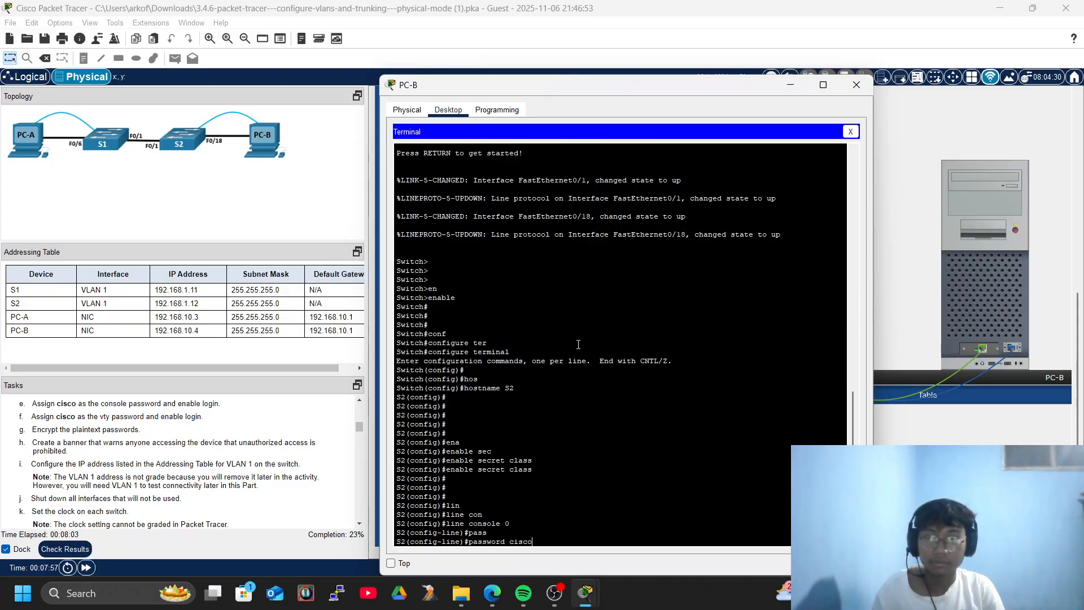
key(Return)
key(Return)
text(login)
key(Return)
key(Return)
key(Return)
key(Return)
key(Return)
key(Return)
key(Return)
key(Return)
key(Return)
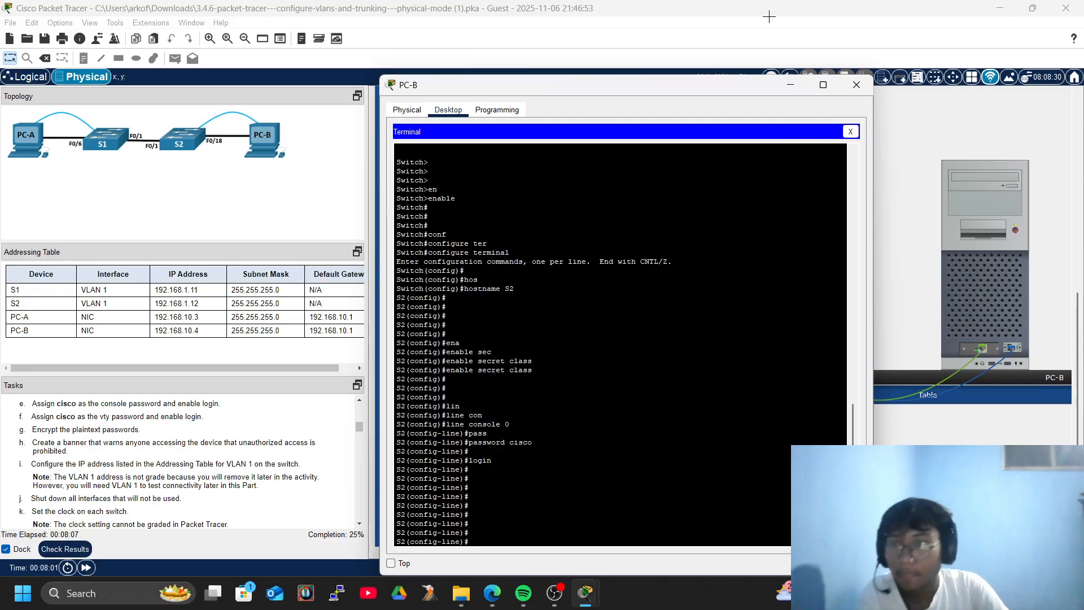
text(exi)
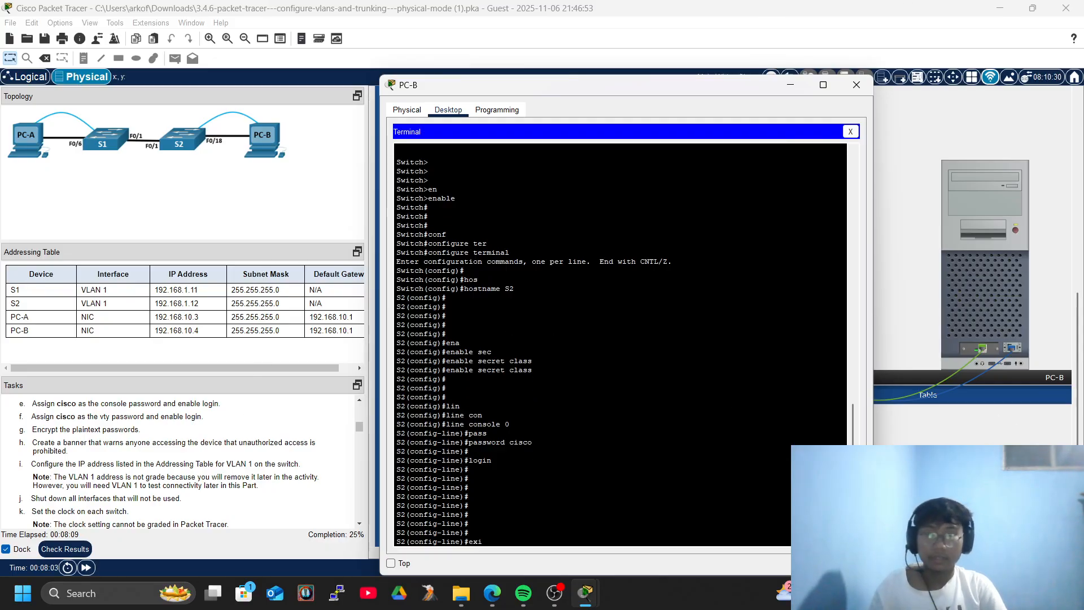
key(Tab)
key(Return)
key(Return)
key(Return)
key(Return)
Enable service password-encryption on S2.
text(ser)
key(Tab)
text(pas)
key(Tab)
key(Return)
key(Return)
key(Return)
key(Return)
key(Return)
key(Return)
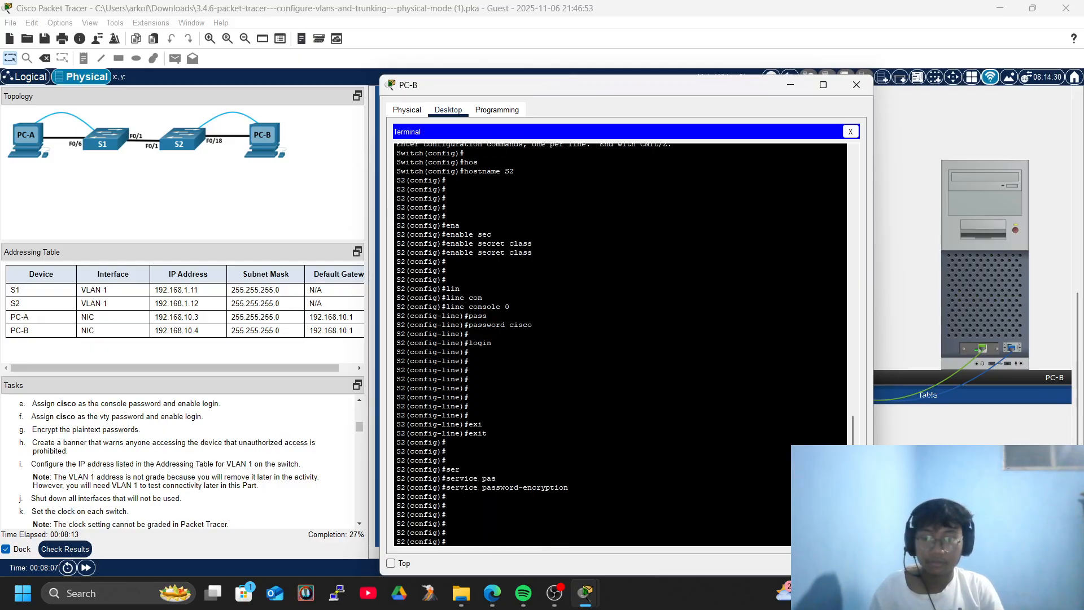
Set S2's MOTD banner to 'Authorized Users Only!'.
text(bann)
key(Tab)
text(mo)
key(Tab)
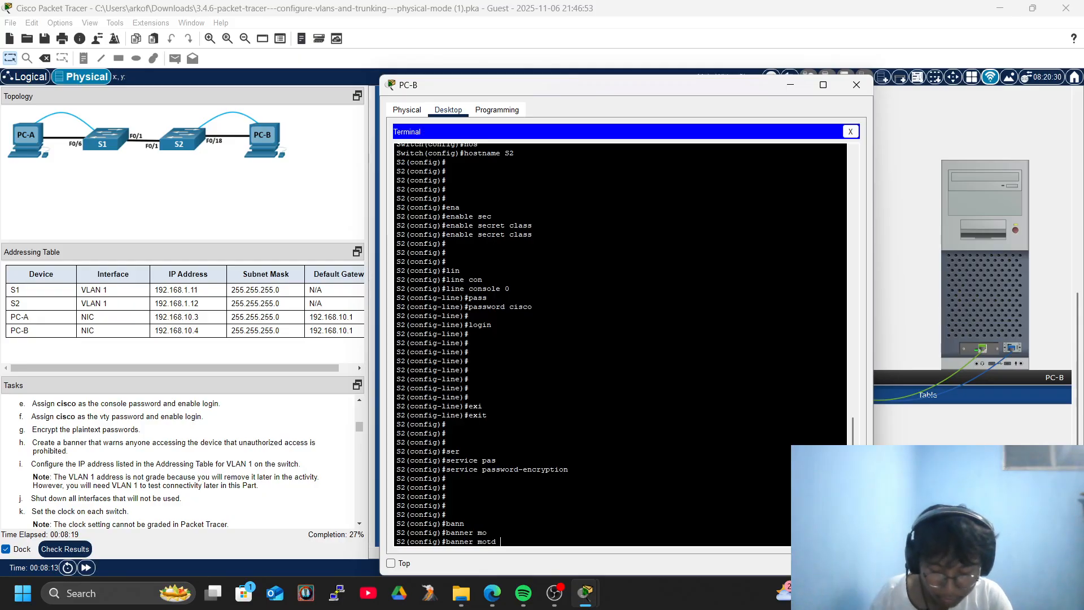
text(#Authorized Users O)
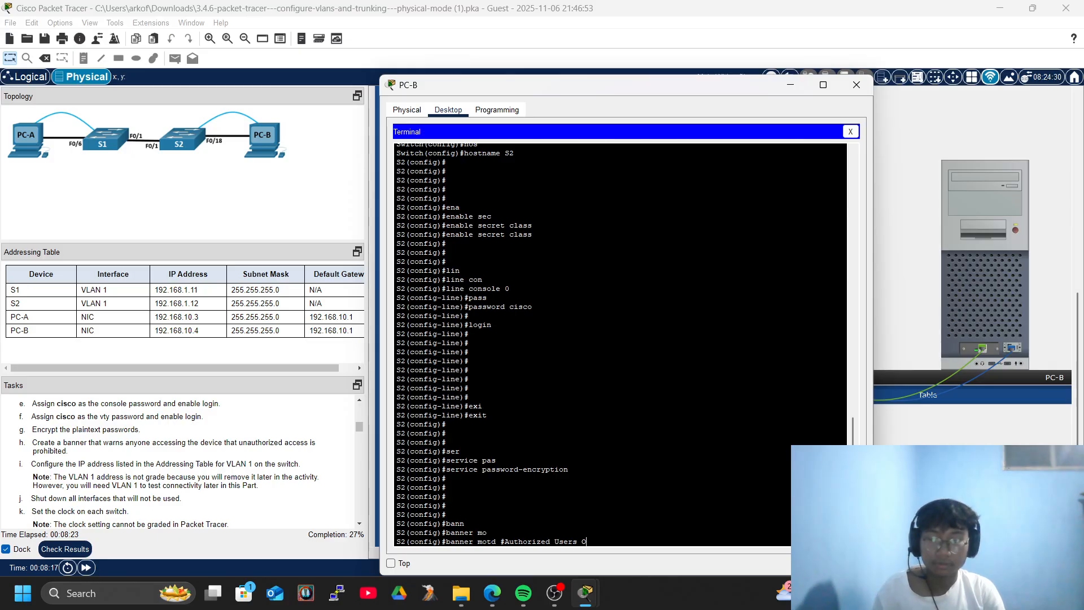
text(nly!#)
key(Return)
key(Return)
key(Return)
key(Return)
key(Return)
key(Return)
key(Return)
key(Return)
key(Return)
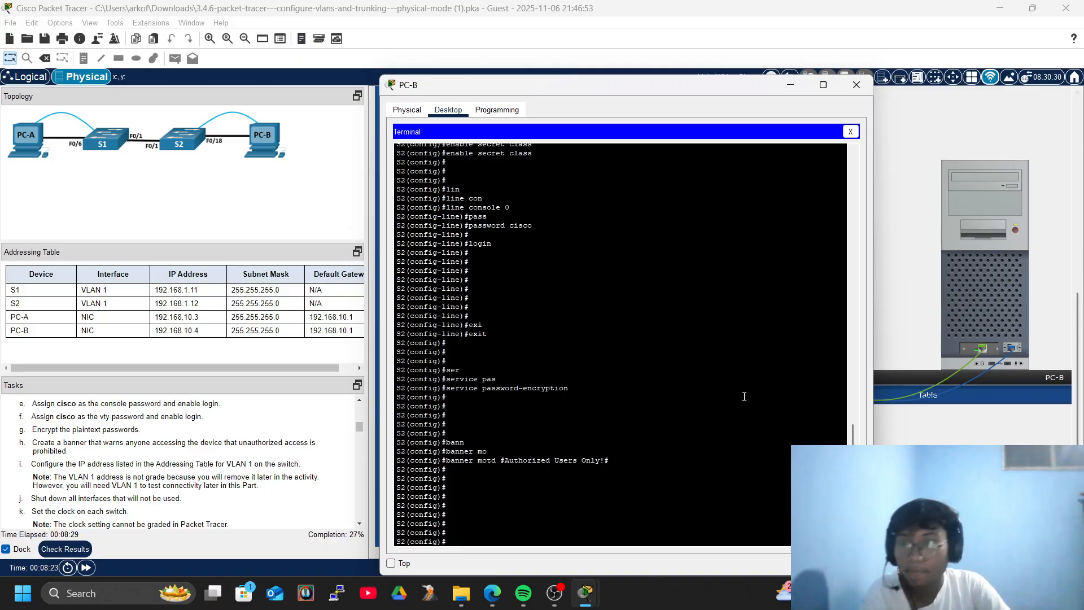
scroll(219, 497, up, 3)
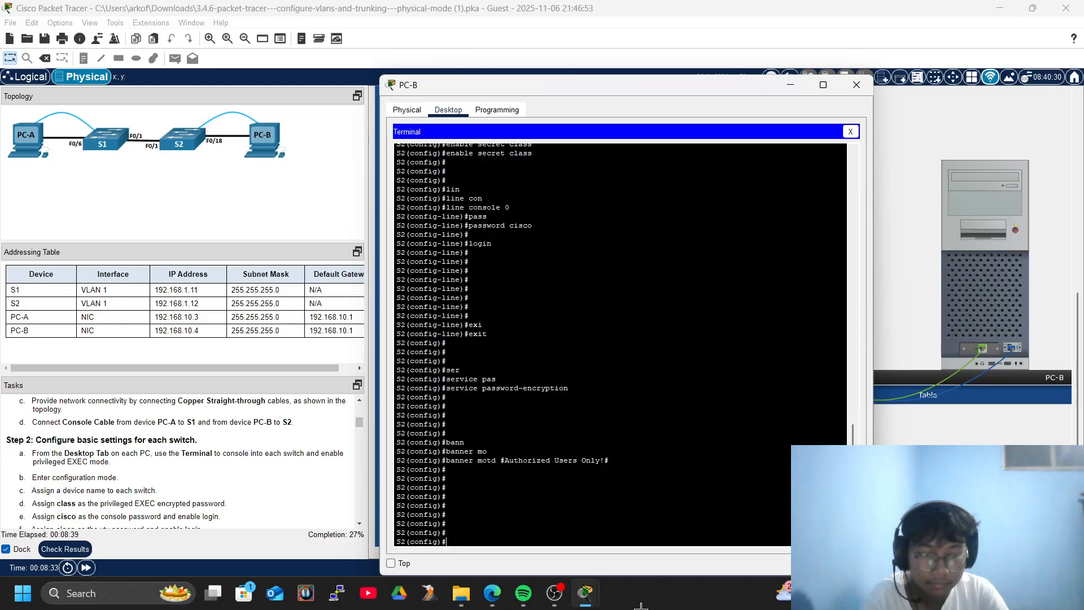
Give S2's vty lines 0 4 the lab password and require login.
text(lin)
key(Tab)
text(v)
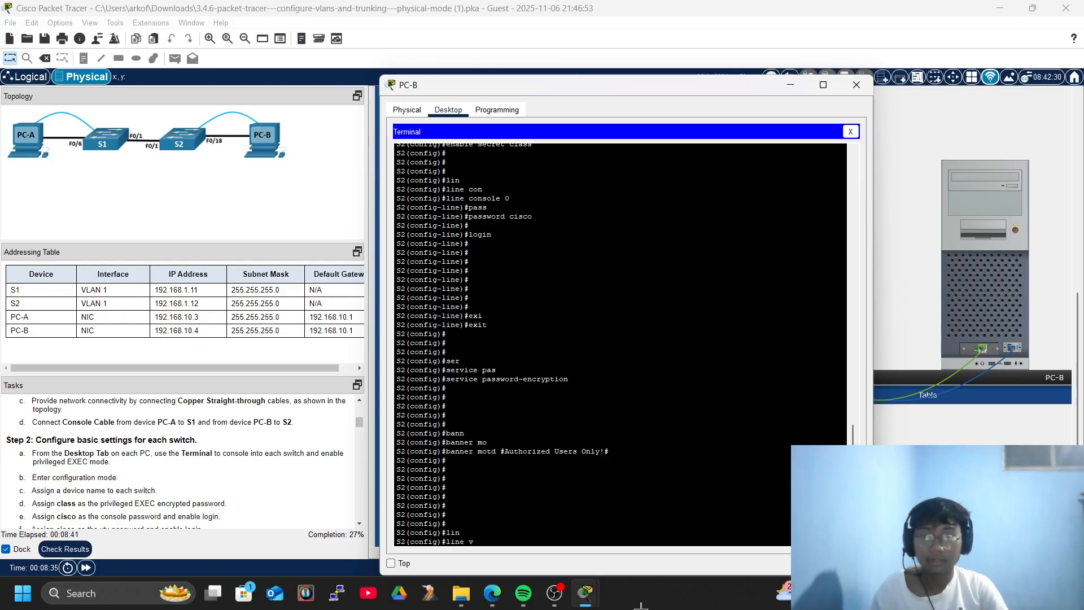
text(t)
key(Tab)
text(0 4)
key(Return)
key(Return)
key(Return)
key(Return)
text(pass)
key(Tab)
text(cisco)
key(Return)
key(Return)
key(Return)
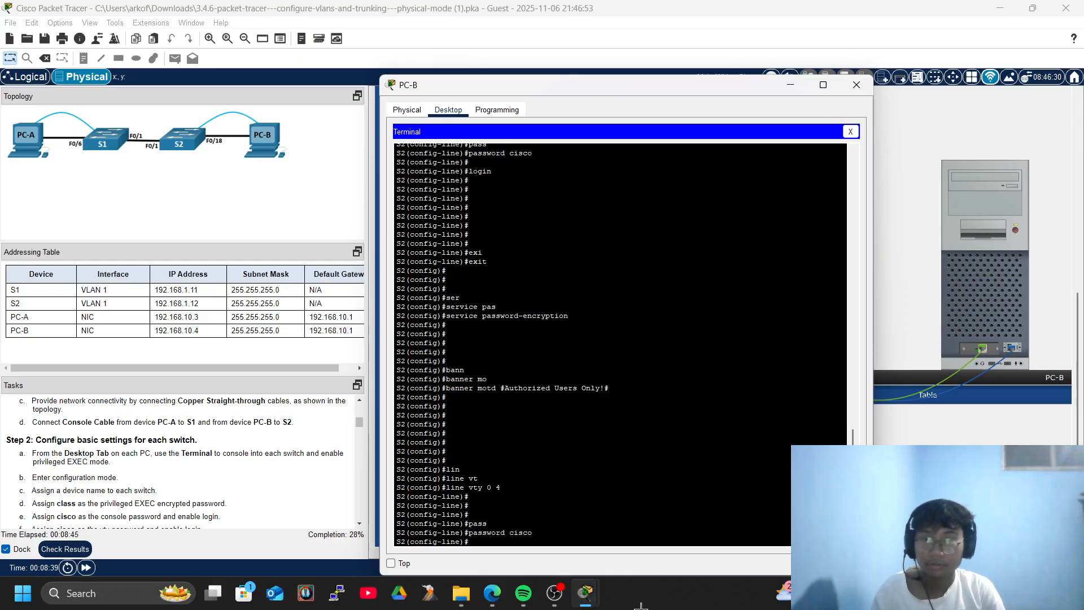
text(logi)
key(Tab)
key(Return)
key(Return)
key(Return)
key(Return)
text(exi)
key(Tab)
key(Return)
key(Return)
text(er)
key(Tab)
Reapply password encryption on S2, then close PC-B and open PC-A's window.
text(q)
key(BackSpace)
text(ser)
key(Tab)
text(psad)
key(Tab)
key(Tab)
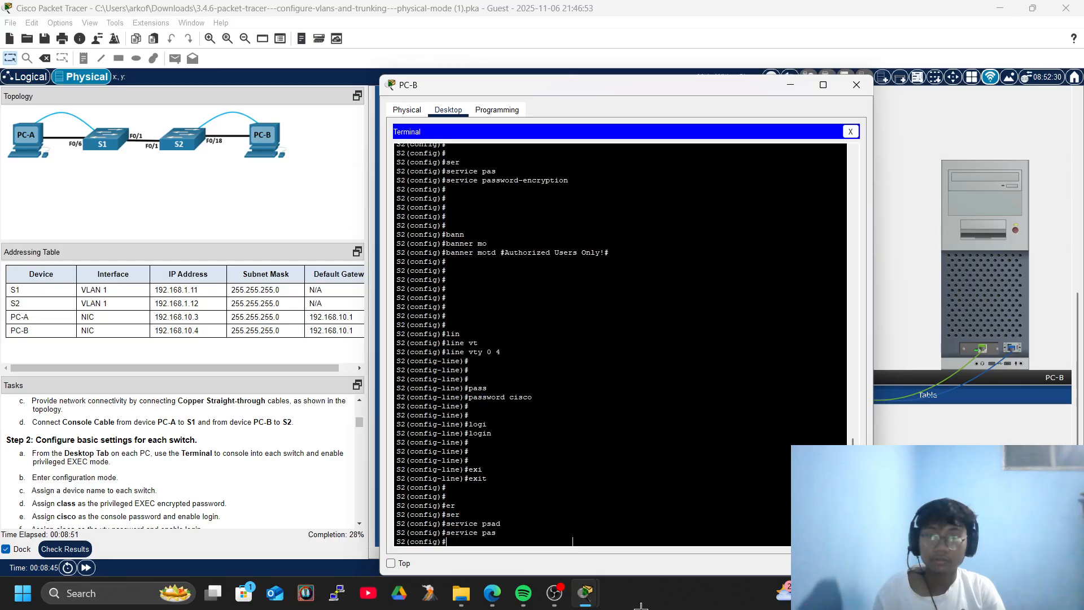
key(Return)
key(Return)
key(Return)
key(Return)
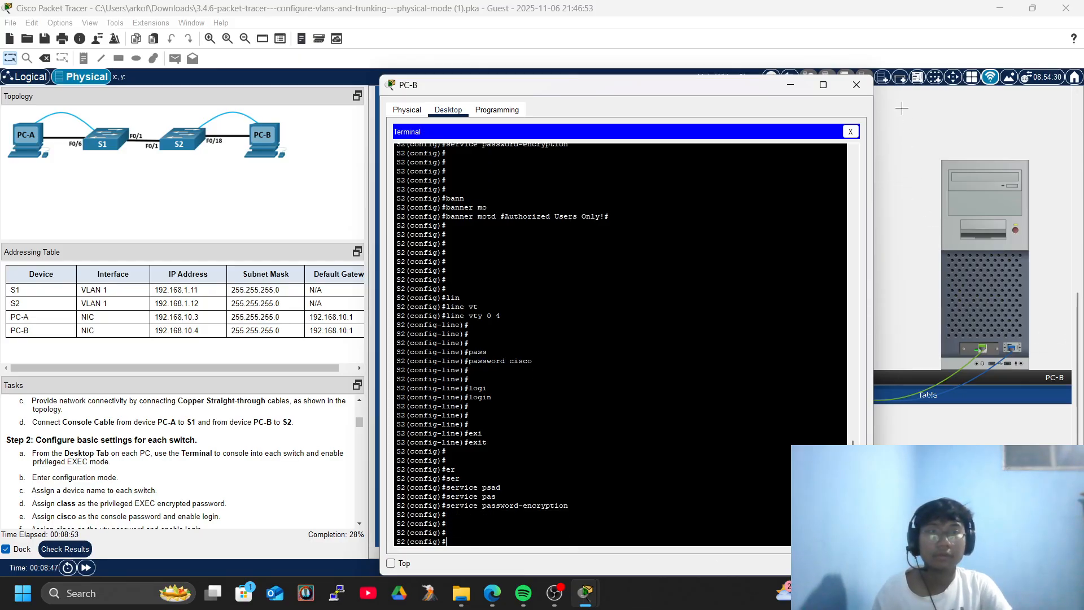
click(856, 85)
click(772, 207)
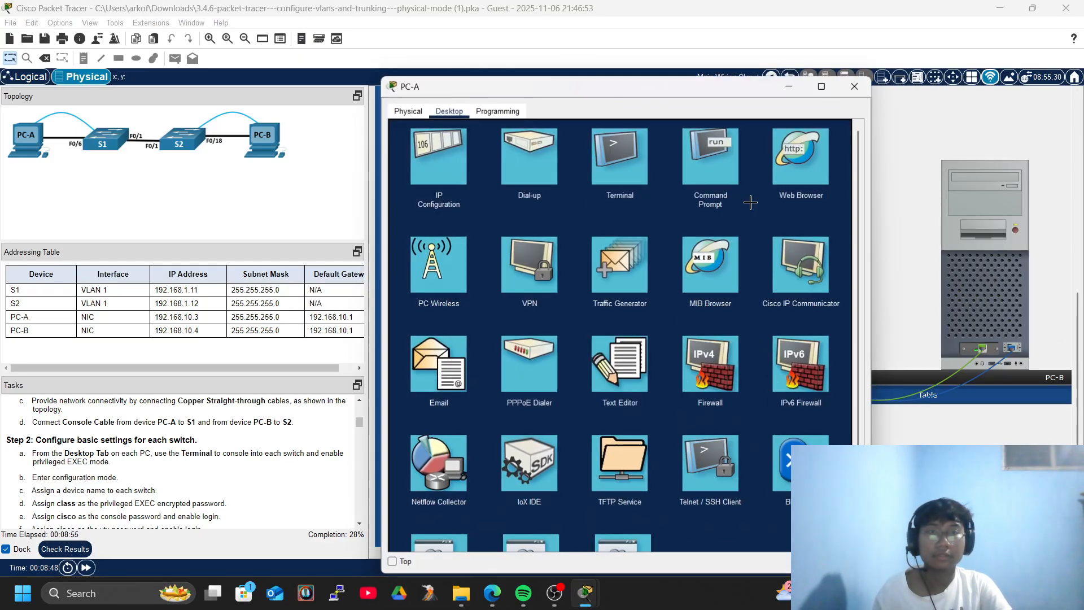
From PC-A's terminal, enter configuration for S1's vty lines 0–4.
click(620, 169)
click(828, 247)
key(Return)
key(Return)
key(Return)
key(Return)
key(Return)
text(lin)
key(Tab)
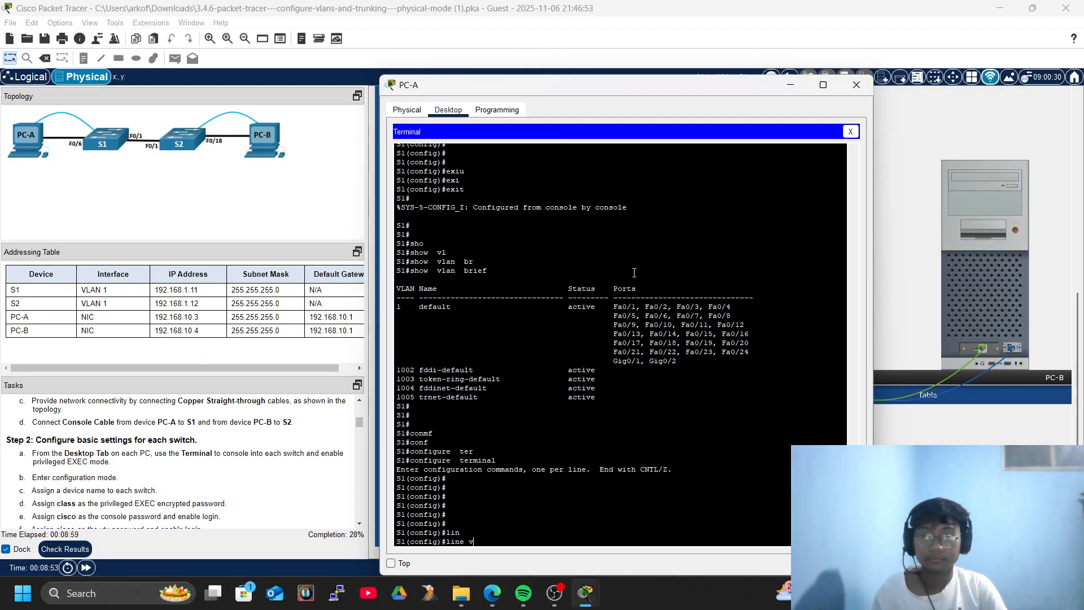
text(vty)
key(Tab)
text(0 4)
key(Return)
Set a vty line password, enable login, and exit line configuration.
key(Return)
text(pass)
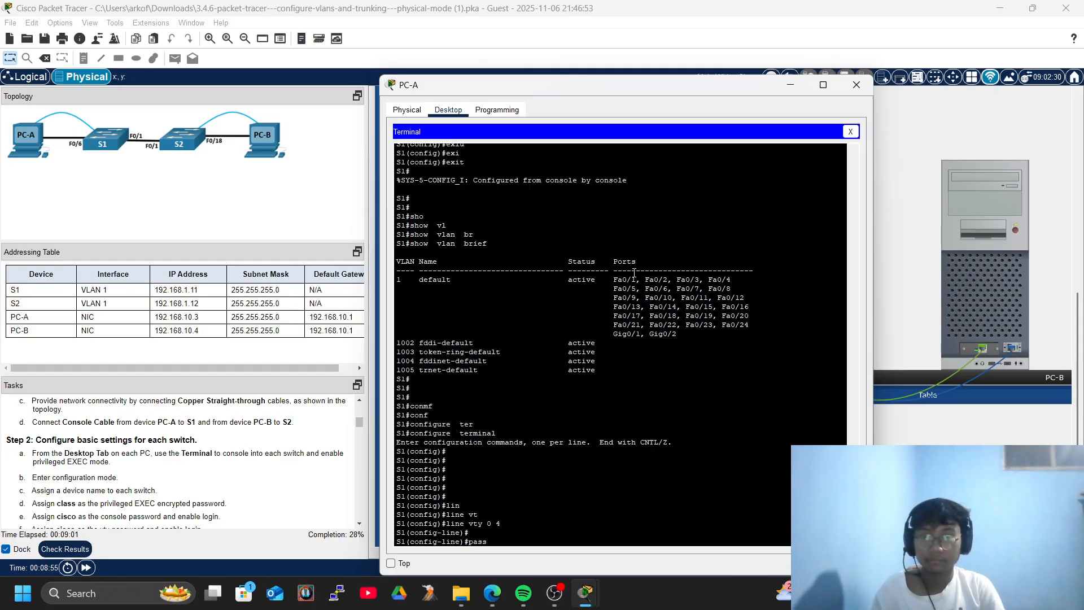
key(Tab)
text(cisco)
key(Return)
key(Return)
key(Return)
key(Return)
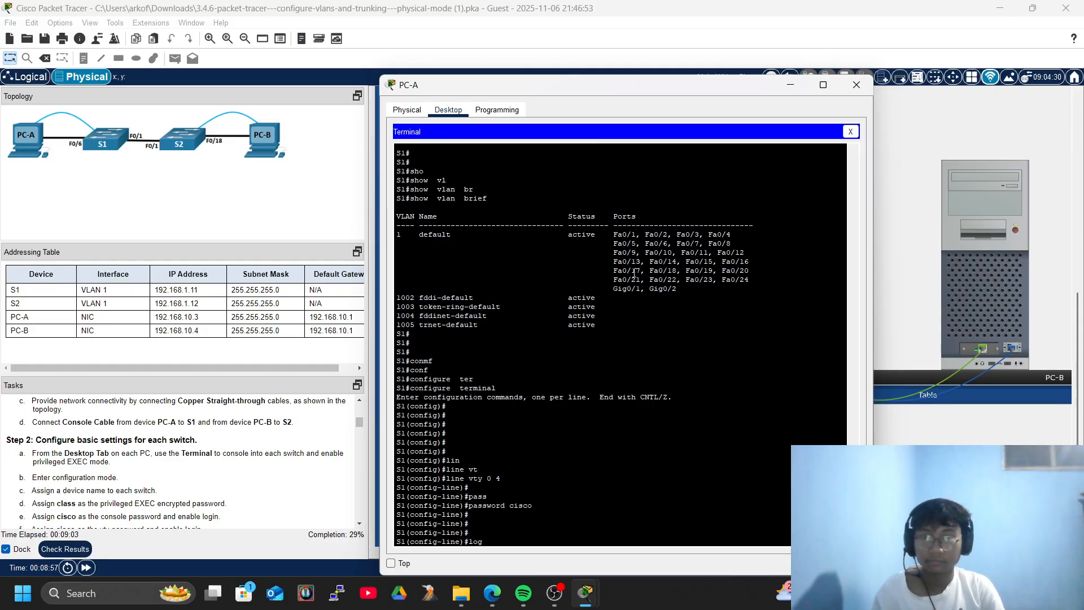
text(logi)
key(Tab)
key(Return)
key(Return)
key(Return)
Enable service password-encryption on S1.
key(Return)
text(exi)
key(Tab)
key(Return)
key(Return)
text(ser)
key(Tab)
text(pas)
key(Tab)
key(Return)
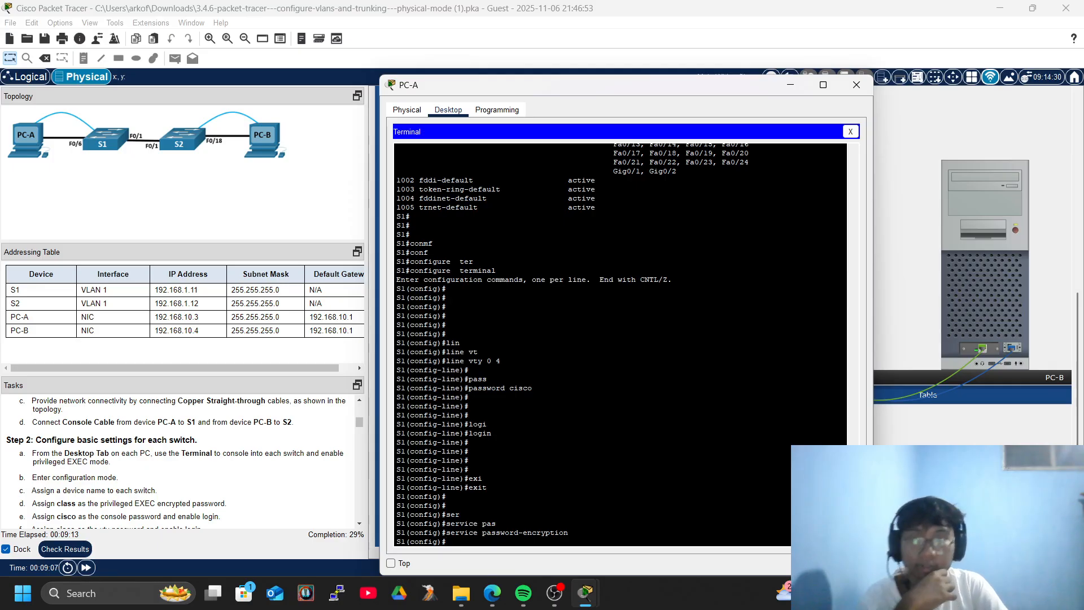
Close PC-A and open PC-B's terminal to S2's console.
click(856, 85)
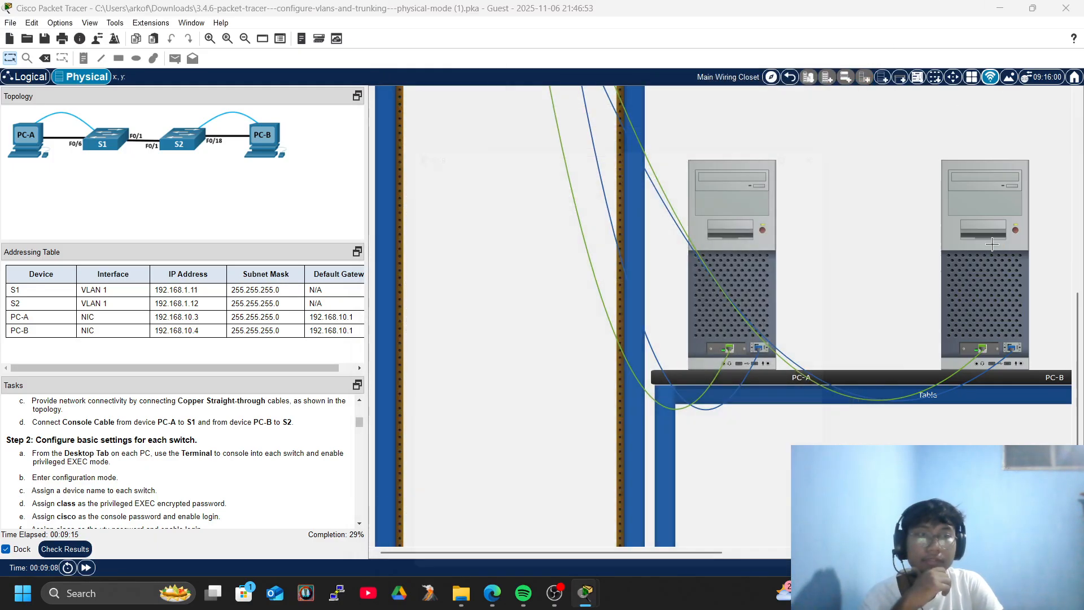
click(995, 226)
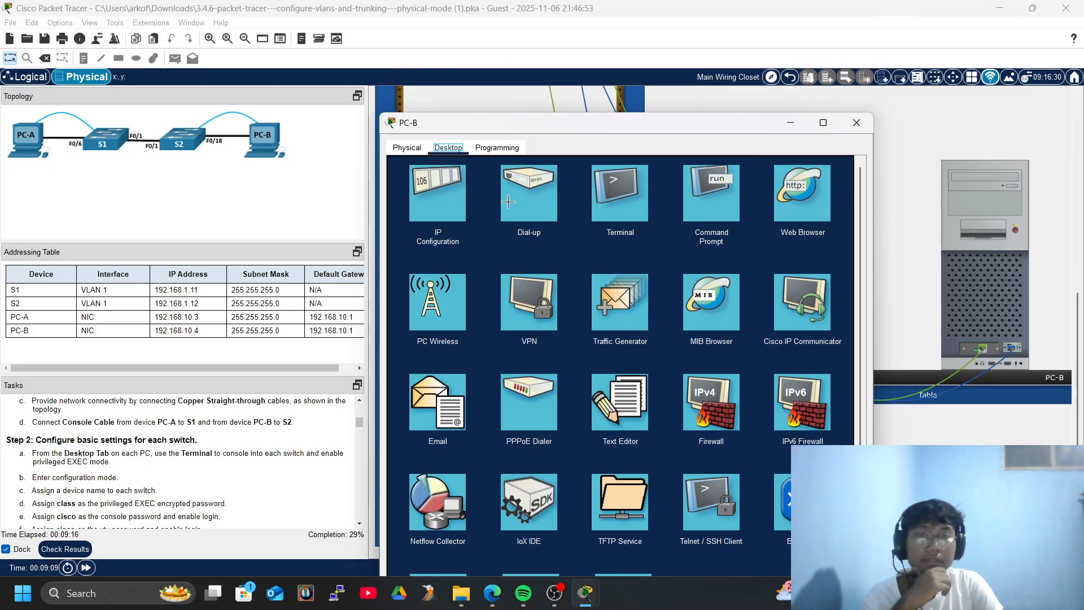
click(644, 201)
click(824, 287)
key(Return)
key(Return)
key(Return)
key(Return)
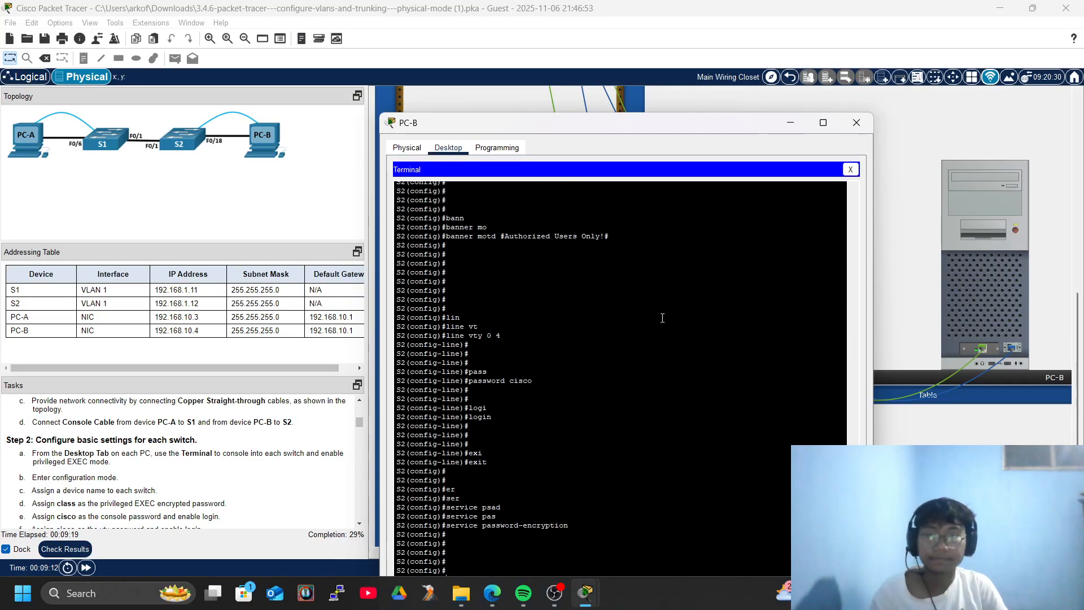
drag(589, 119, 614, 37)
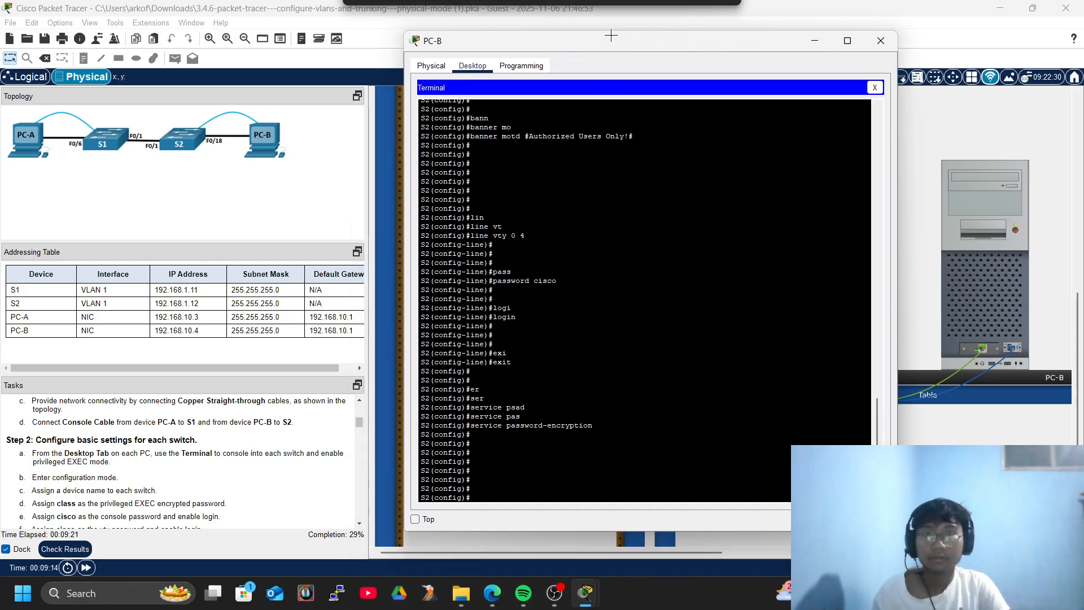
Assign 192.168.1.12 255.255.255.0 to S2's interface VLAN 1.
text(inter)
key(Tab)
text(bvl)
key(Tab)
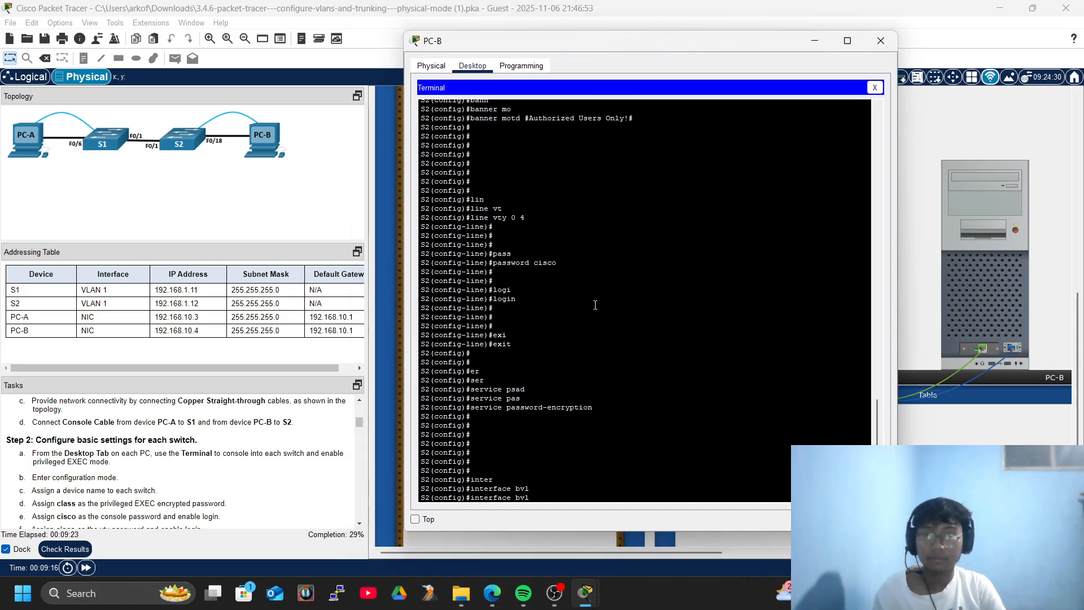
text(vl)
key(Tab)
text(an 1)
key(Return)
key(Return)
key(Return)
key(Return)
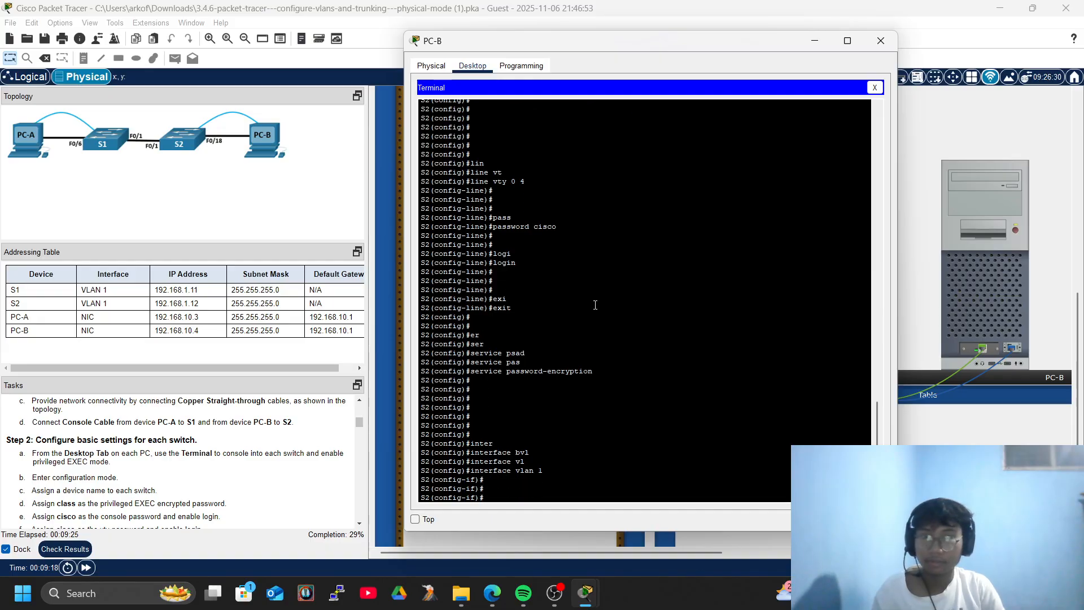
text(ip add)
key(Tab)
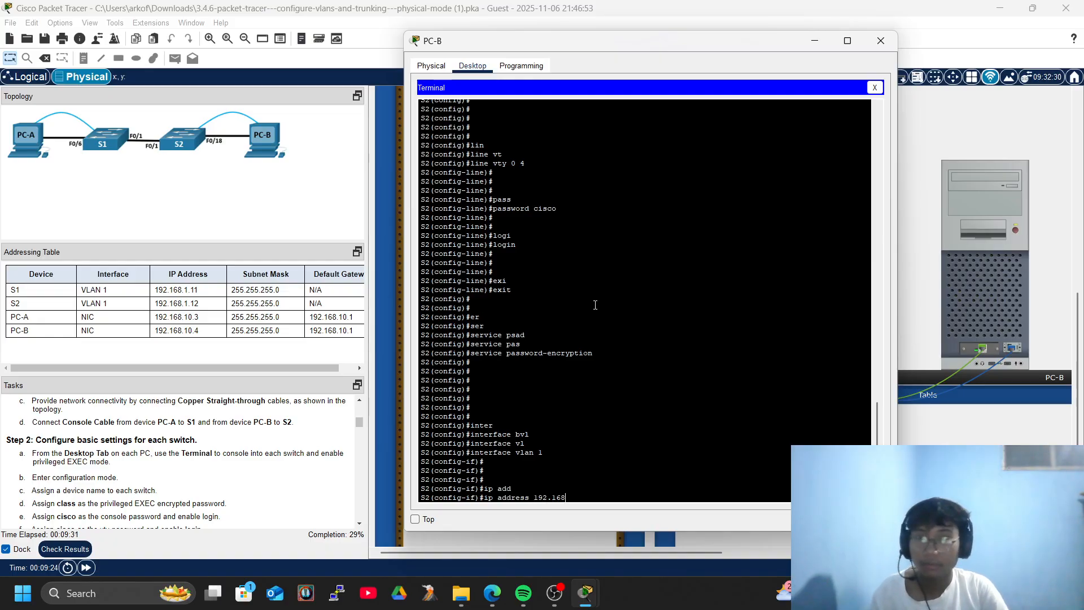
text(192.168.1.12 2)
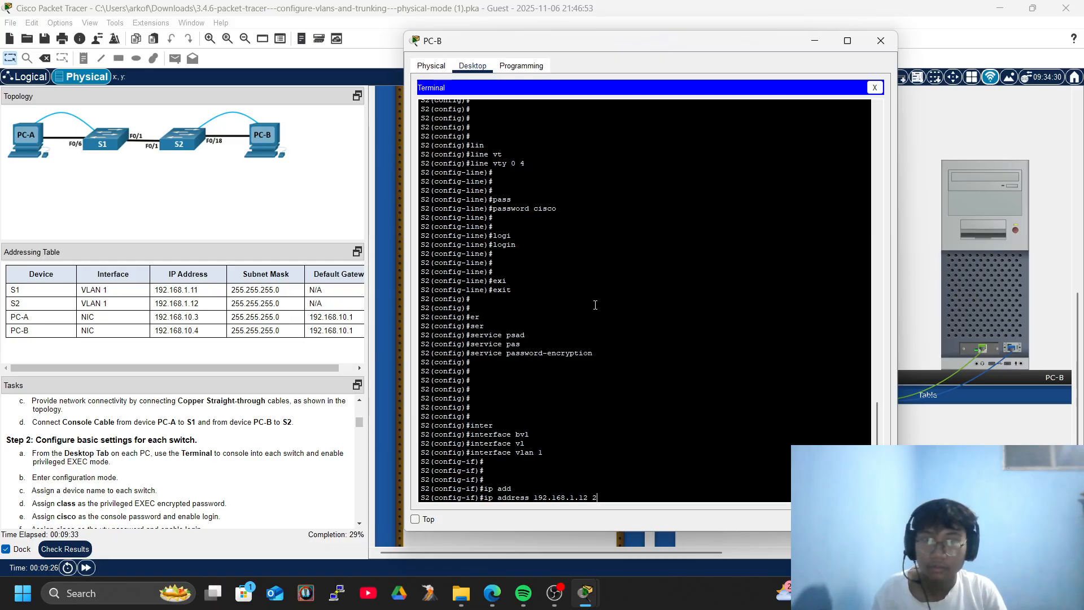
text(55.255.255.0)
key(Return)
key(Return)
key(Return)
key(Return)
key(Return)
Bring VLAN 1 up with no shutdown, exit to privileged mode, and close PC-B.
text(no sh)
key(Tab)
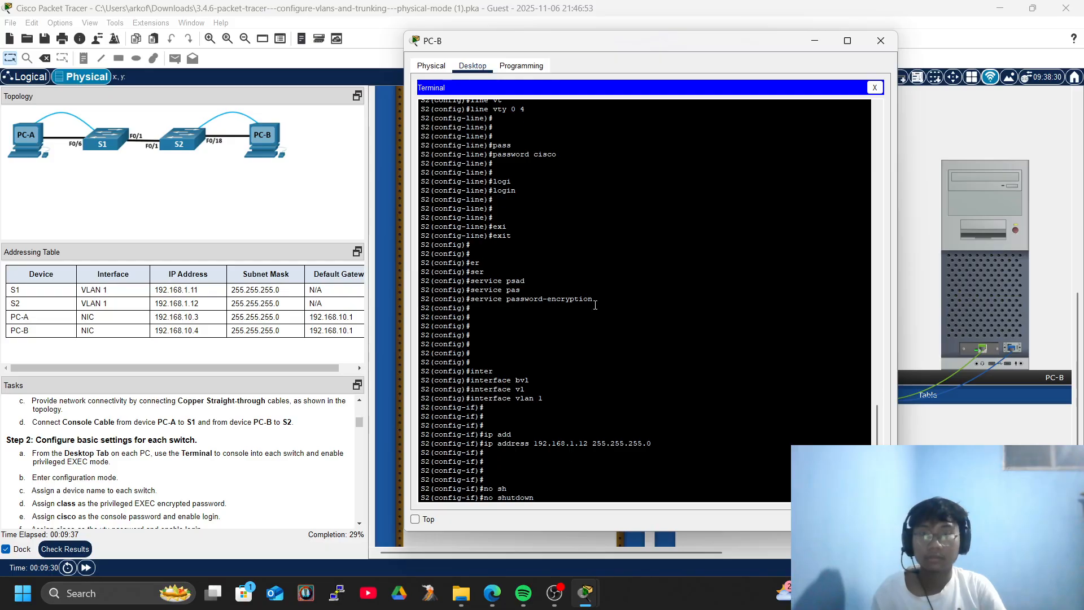
key(Return)
key(Return)
text(exi)
key(Tab)
key(Return)
text(exi)
key(Tab)
key(Return)
key(Return)
key(Return)
key(Return)
key(Return)
key(Return)
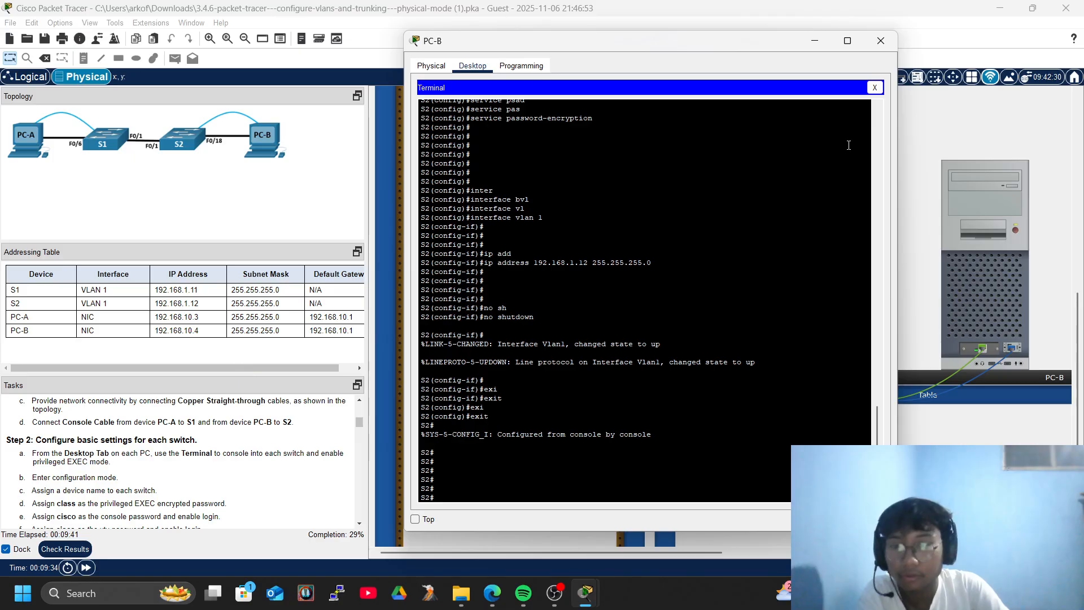
click(881, 40)
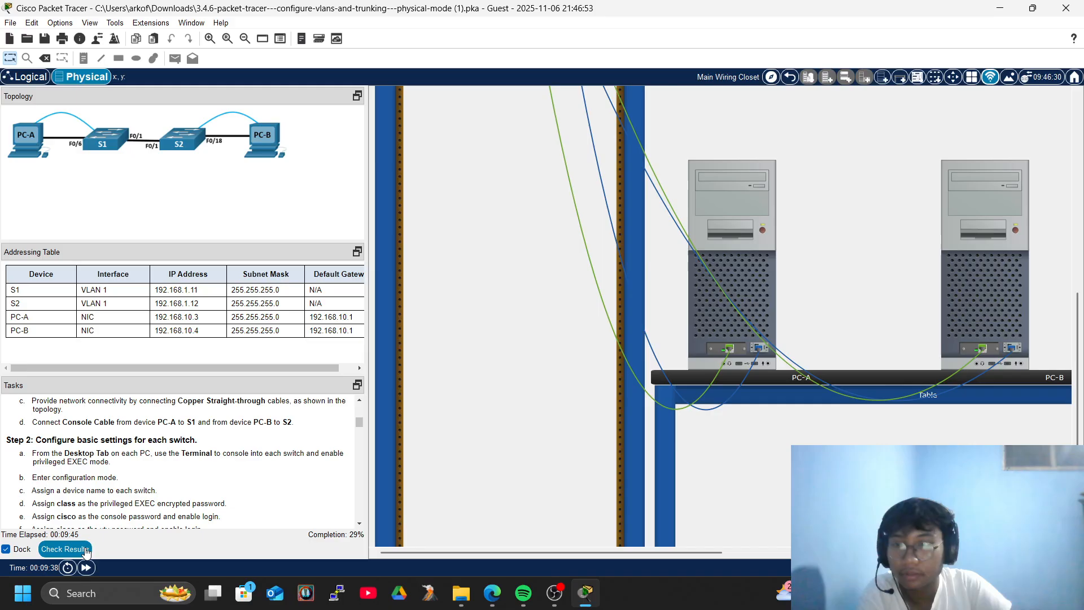
Review the graded items in the activity results (23/77), close them, and open PC-A.
click(65, 549)
click(113, 87)
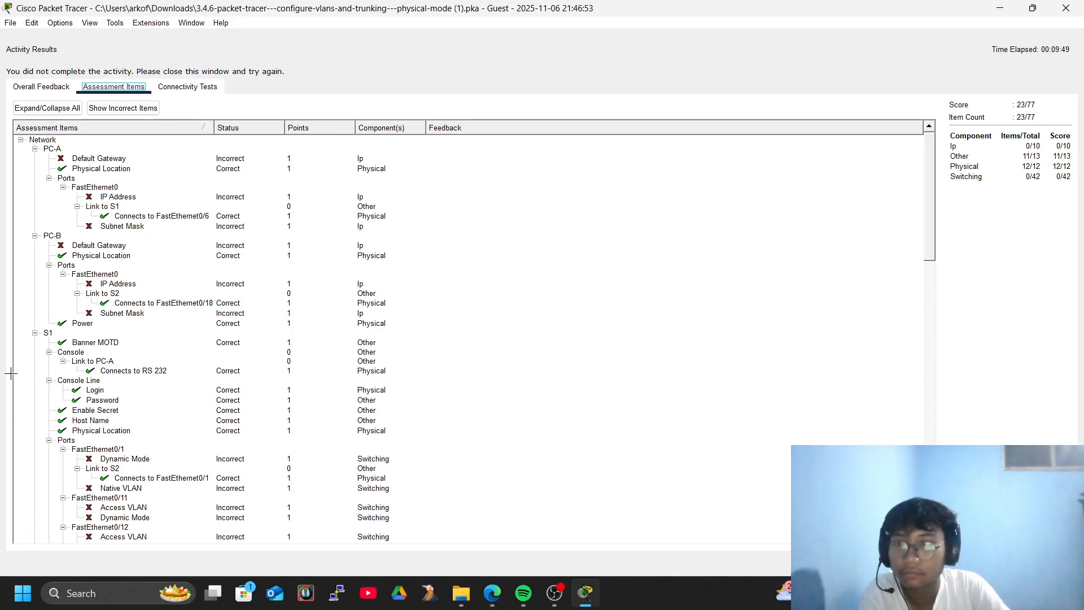
scroll(136, 401, down, 3)
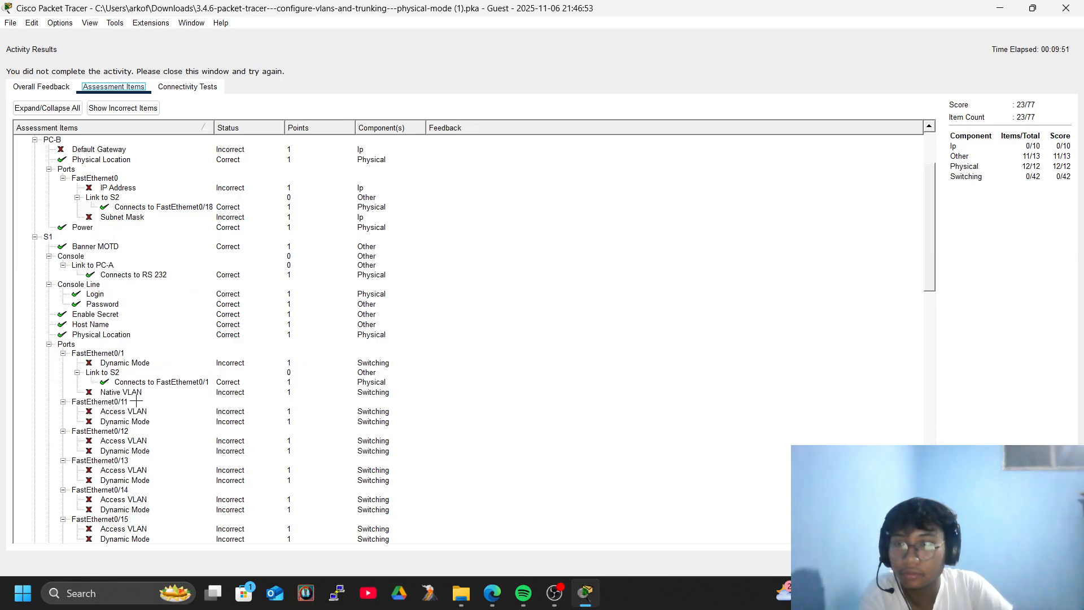
scroll(199, 408, down, 15)
scroll(211, 417, down, 6)
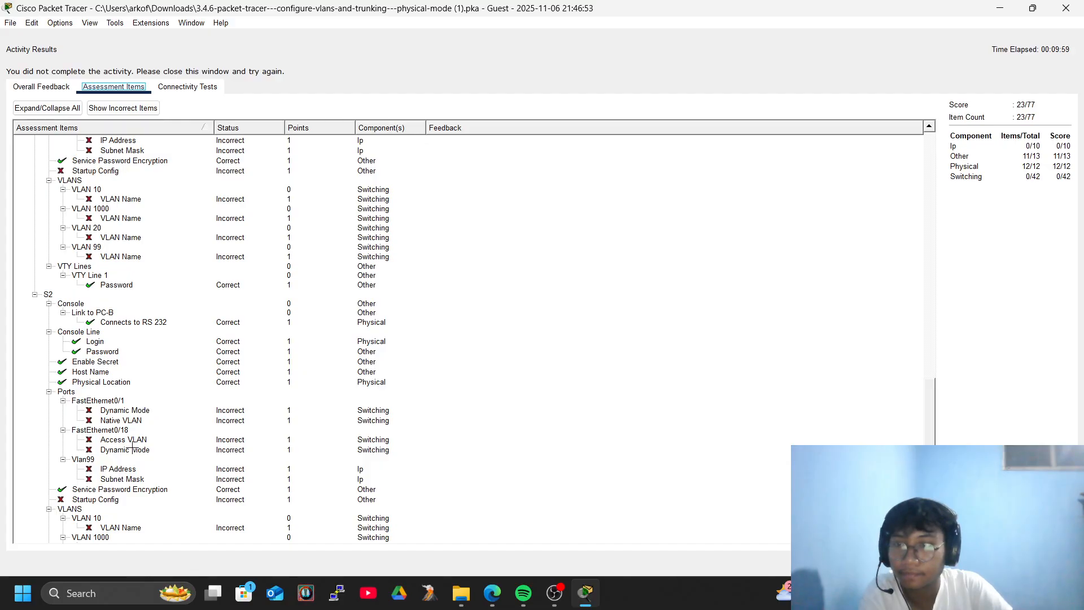
click(1067, 8)
click(722, 194)
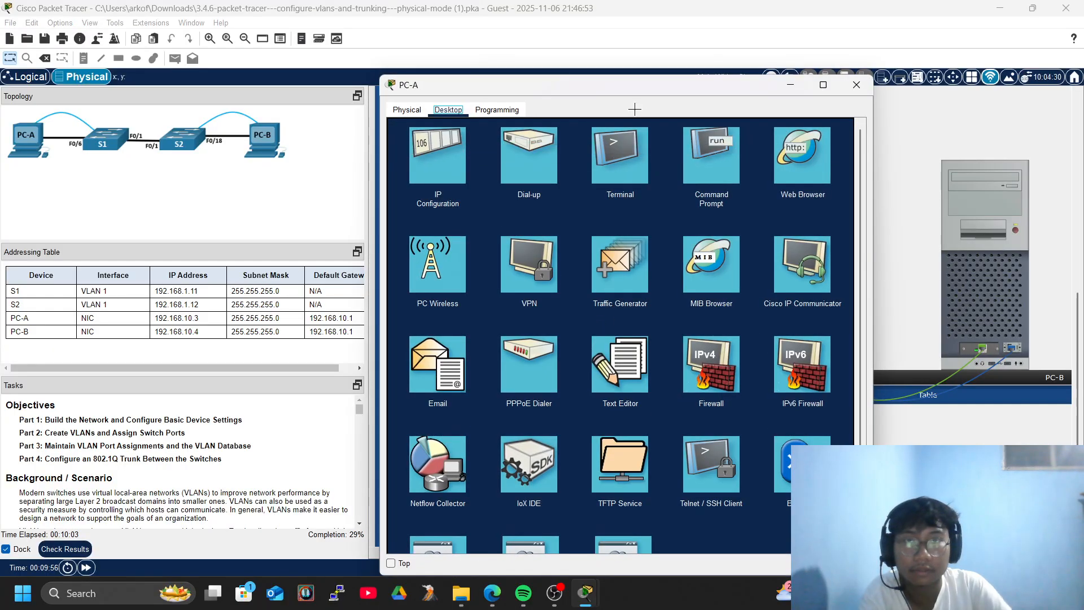
From PC-A's terminal, exit to S1# and save S1's configuration with write memory.
click(620, 152)
click(828, 247)
key(Return)
key(Return)
key(Return)
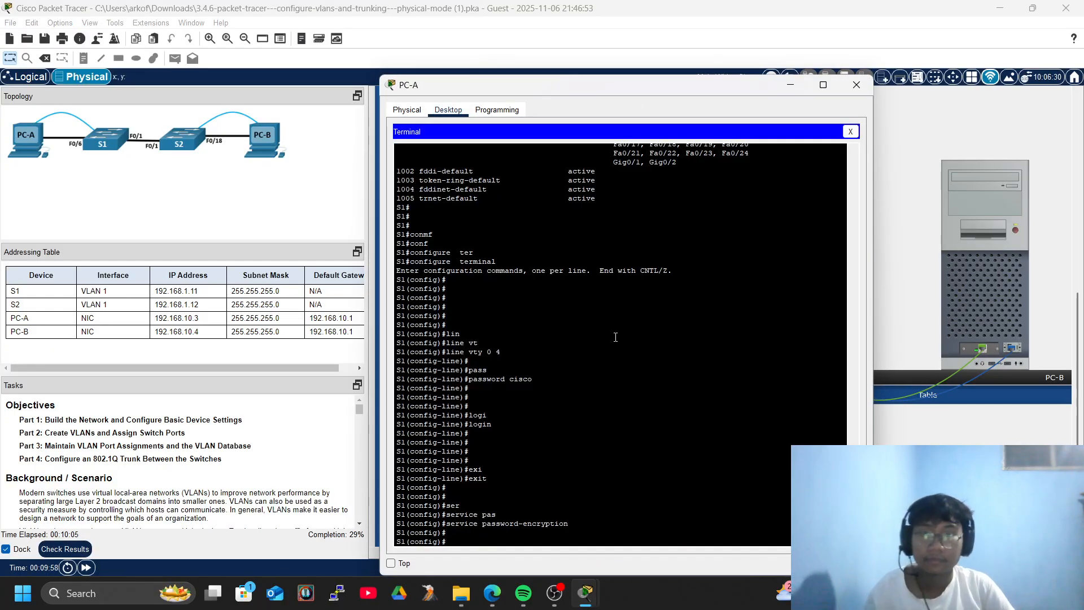
text(exi)
key(Tab)
key(Return)
text(wer)
key(Tab)
key(BackSpace)
key(BackSpace)
text(r)
key(Tab)
text(mem)
key(Tab)
key(Return)
key(Return)
key(Return)
key(Return)
key(Return)
key(Return)
key(Return)
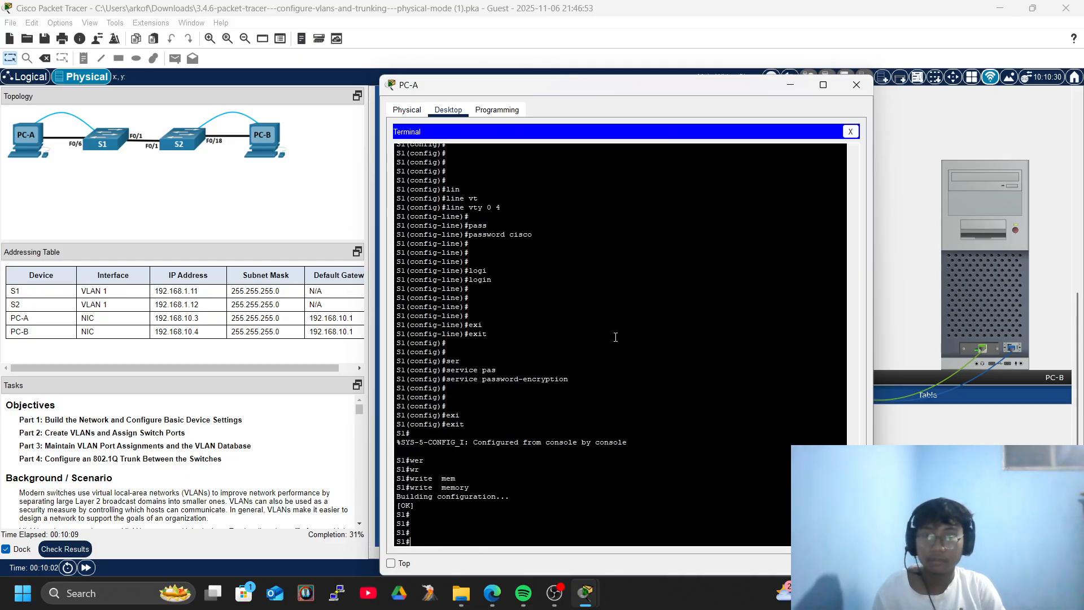
From PC-B's terminal, save S2's running configuration with write memory.
click(857, 84)
click(985, 260)
click(438, 161)
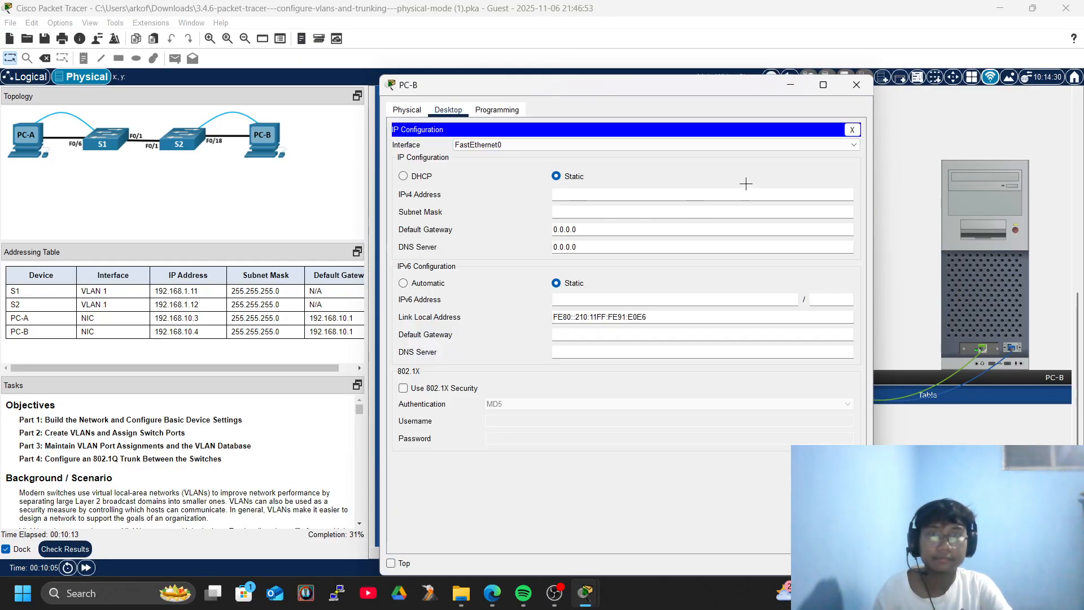
click(853, 130)
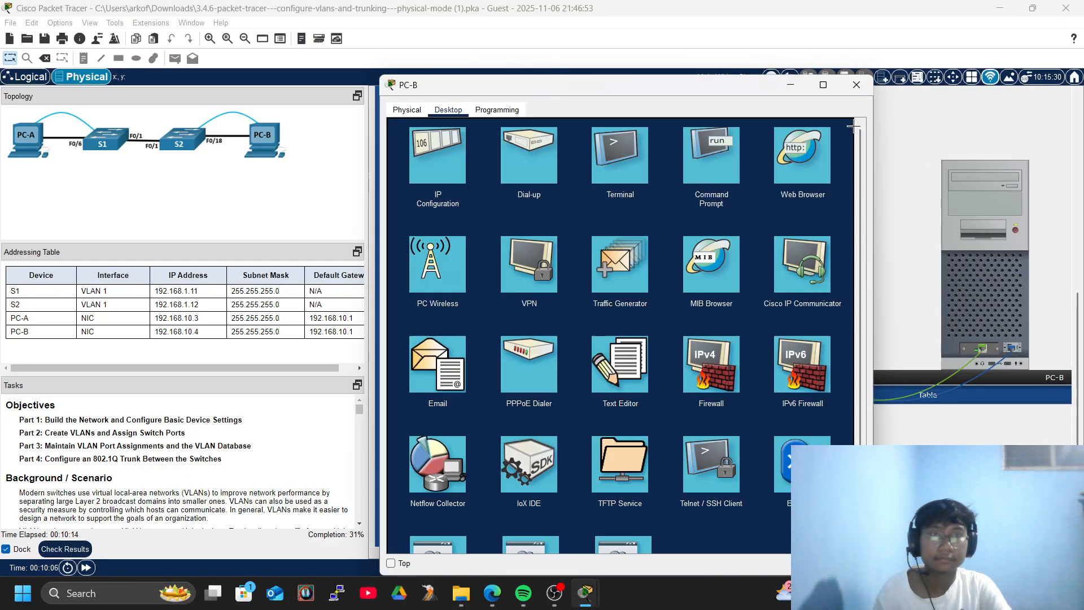
click(614, 159)
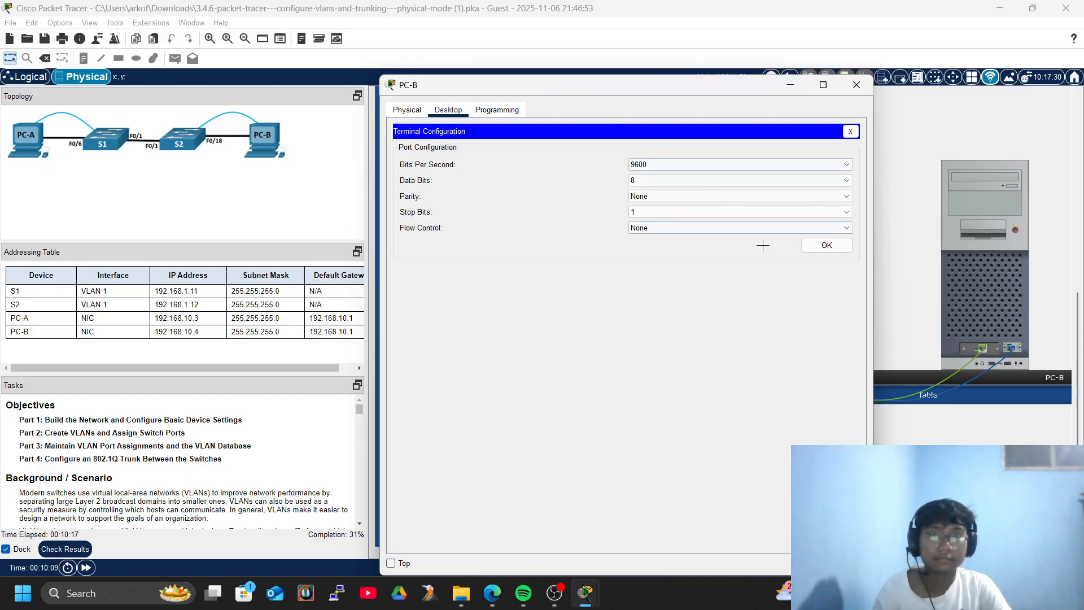
click(828, 243)
text(wr)
key(Tab)
text(i)
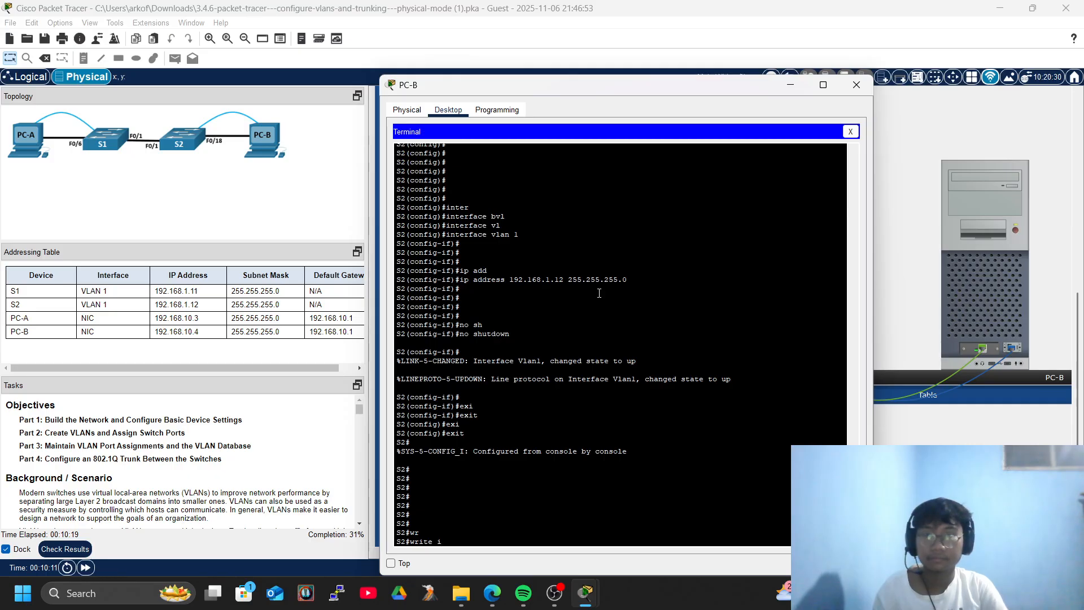
text( mem)
key(Tab)
text(mem)
key(Tab)
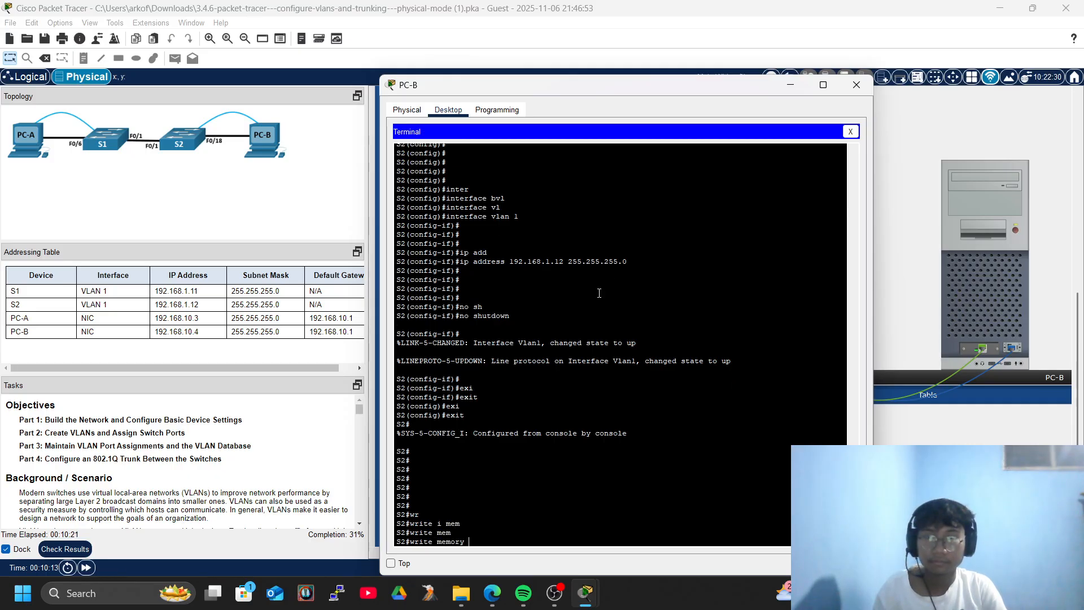
key(Return)
key(Return)
key(Return)
key(Return)
key(Return)
key(Return)
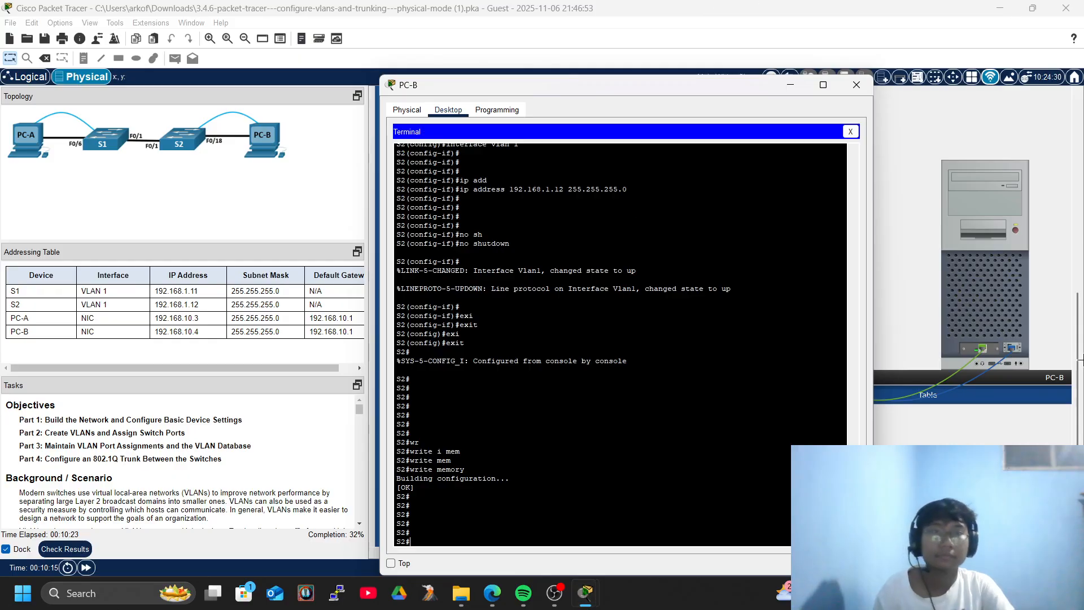
Close PC-B and scroll through the Tasks pane to read the next instructions.
click(857, 85)
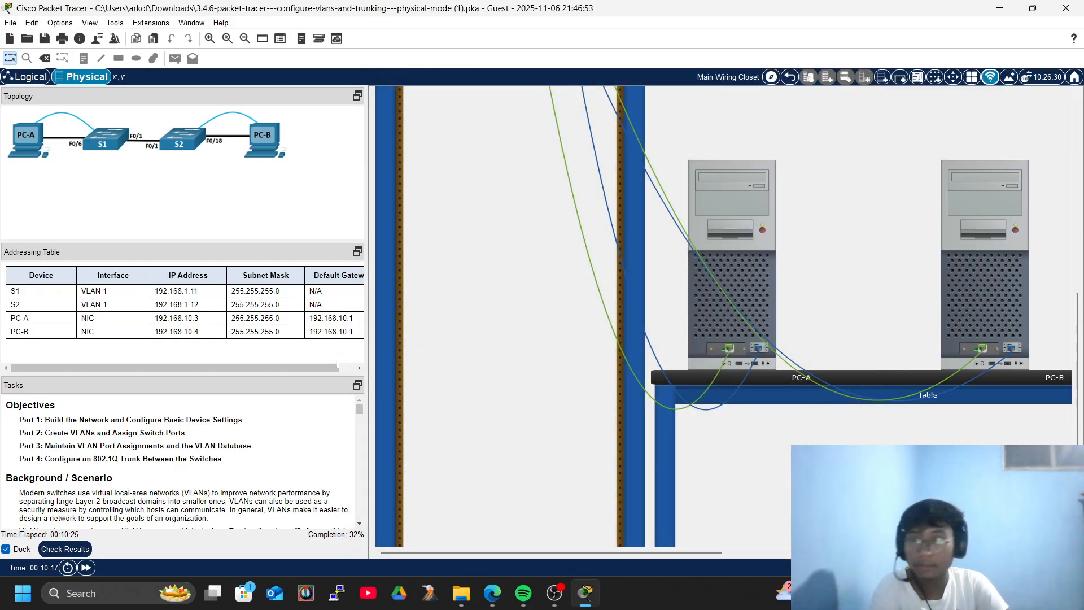
scroll(177, 484, down, 10)
scroll(179, 485, up, 4)
scroll(179, 485, up, 2)
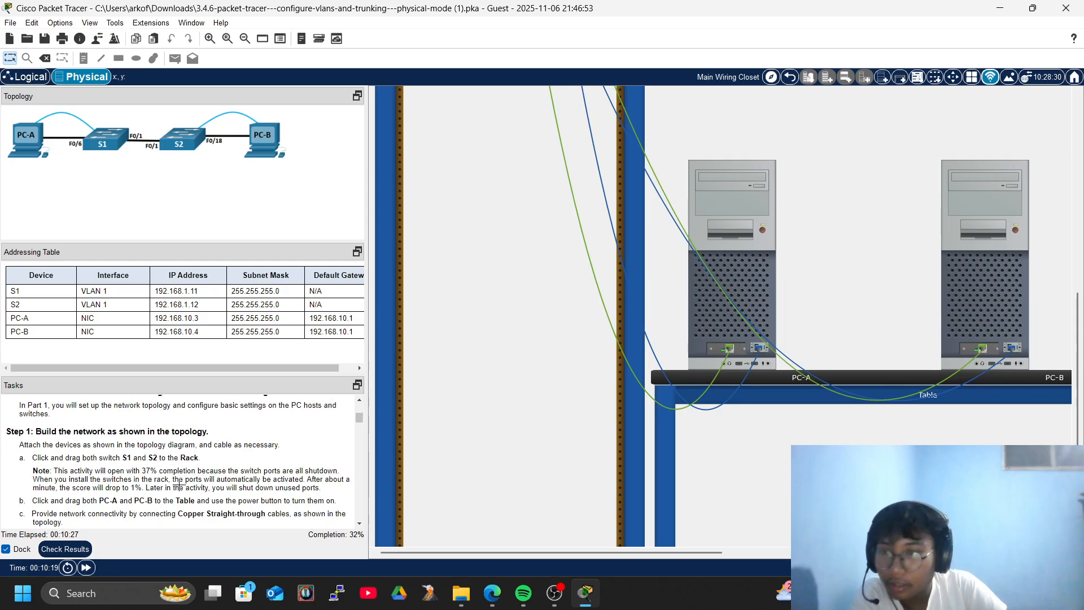
scroll(179, 485, down, 2)
scroll(180, 485, down, 3)
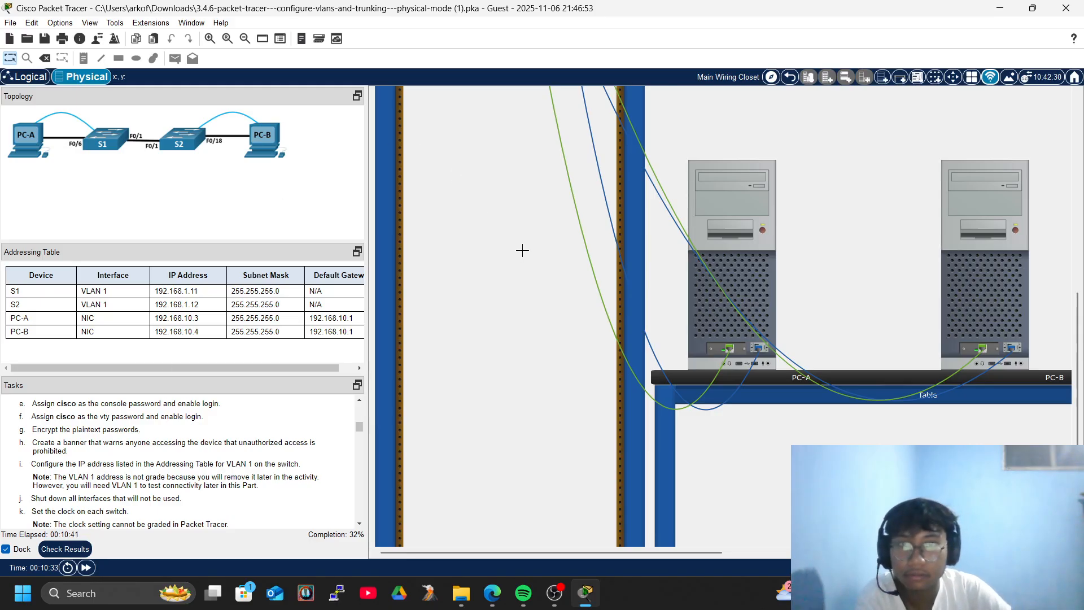
Run show vlan brief on S1 from PC-A's terminal.
click(738, 231)
click(623, 204)
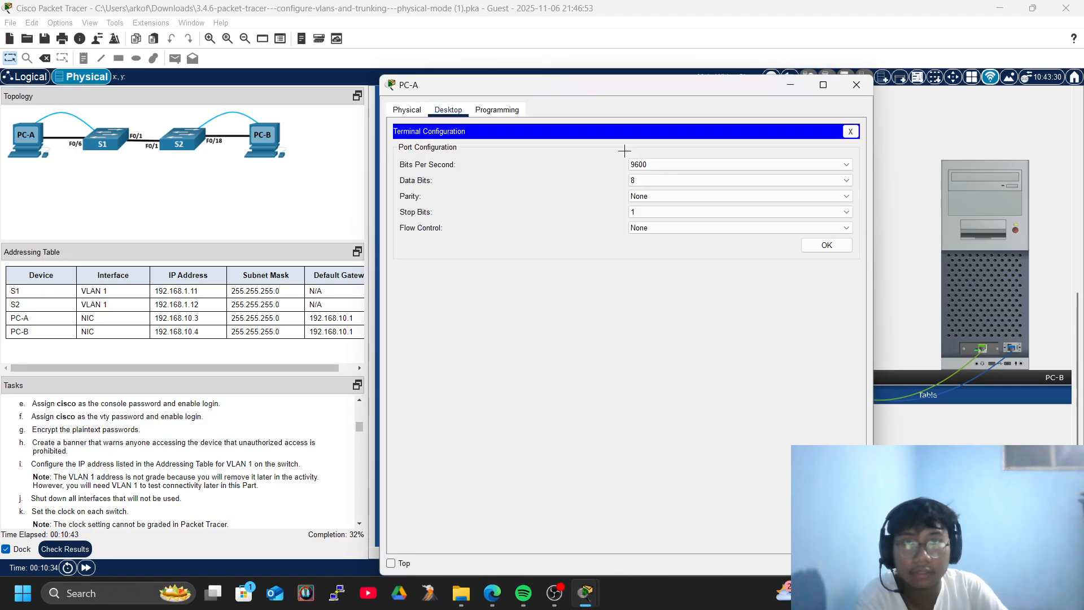
click(806, 253)
key(Return)
key(Return)
key(Return)
key(Return)
key(Return)
key(Return)
key(Return)
key(Return)
key(Return)
key(Return)
text(sho)
key(Tab)
text(vl)
key(Tab)
text(br)
key(Tab)
key(Return)
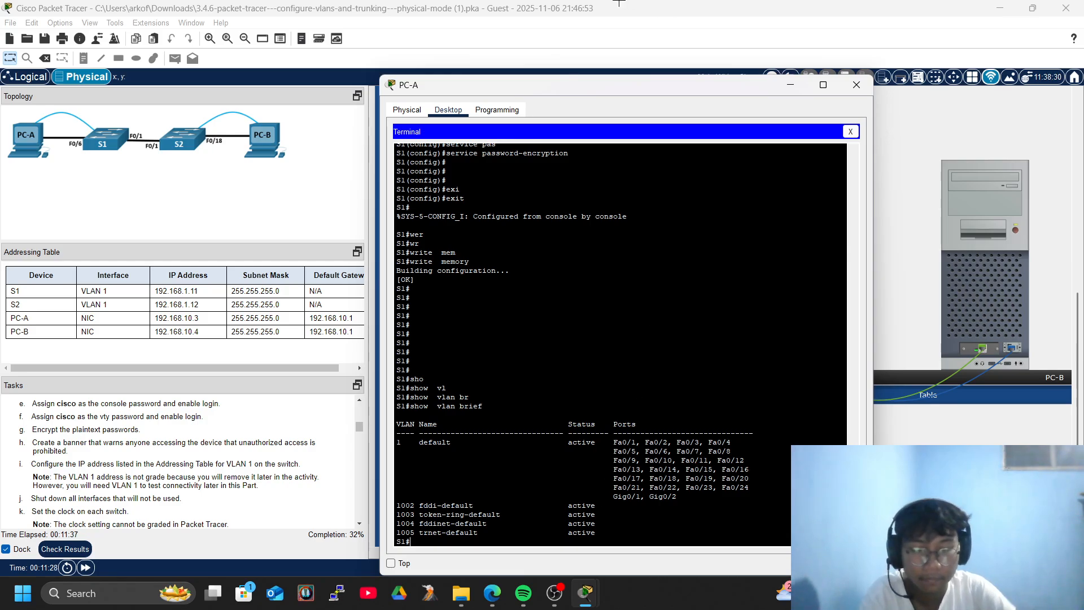
Reopen PC-A's terminal and enter S1's global configuration mode.
click(857, 85)
click(698, 199)
click(607, 198)
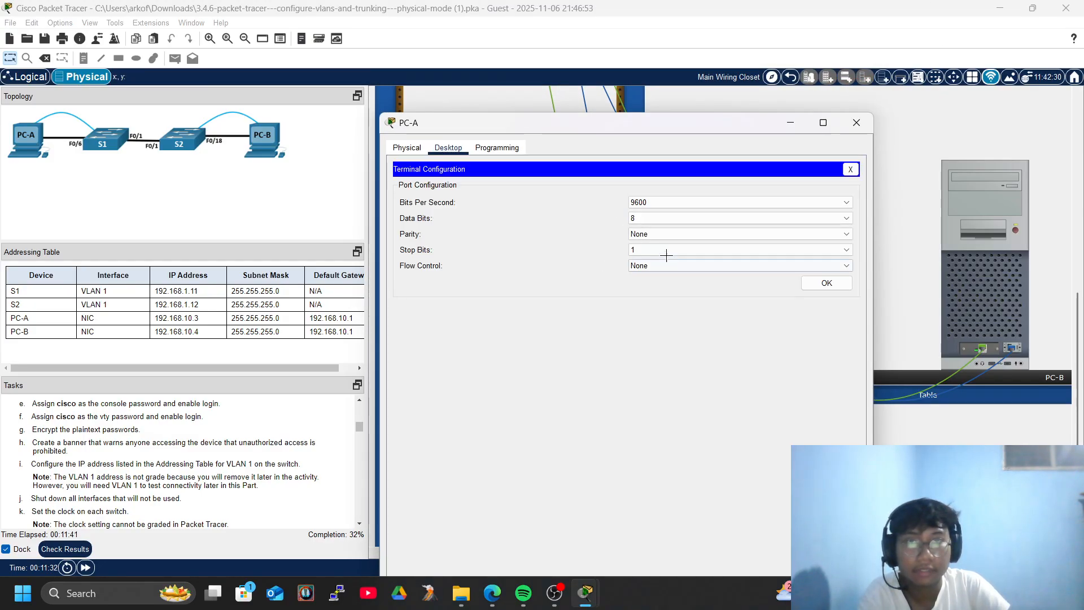
click(827, 283)
key(Return)
key(Return)
key(Return)
key(Return)
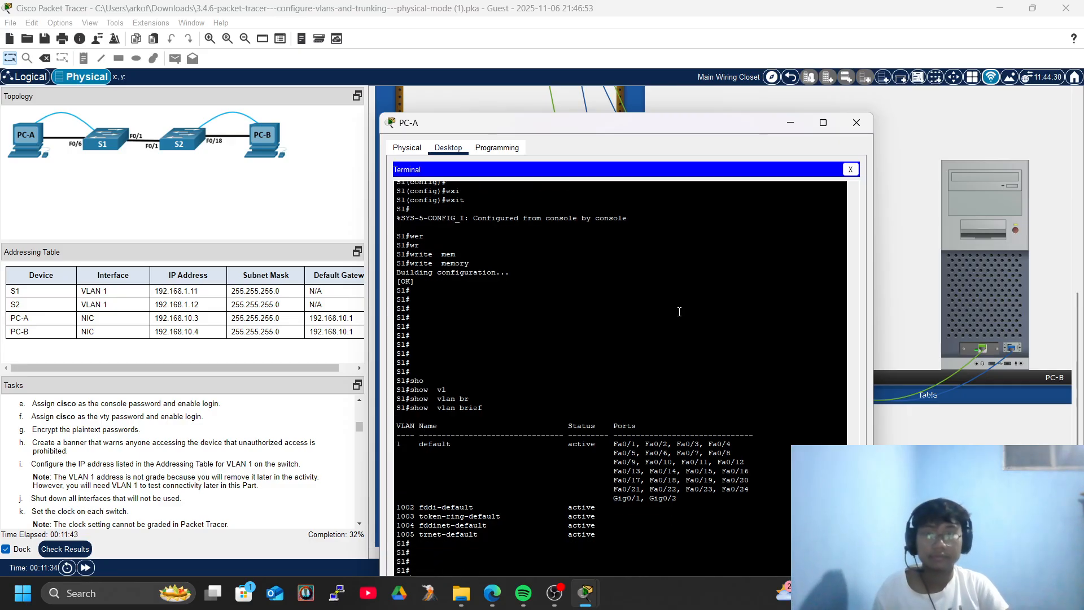
text(conf)
key(Tab)
text(ter)
key(Tab)
key(Tab)
key(Return)
key(Return)
key(Return)
key(Return)
Select interface range f0/2-5, f0/7-24 and g0/1-2 on S1.
text(inter)
key(Tab)
text(r)
key(Tab)
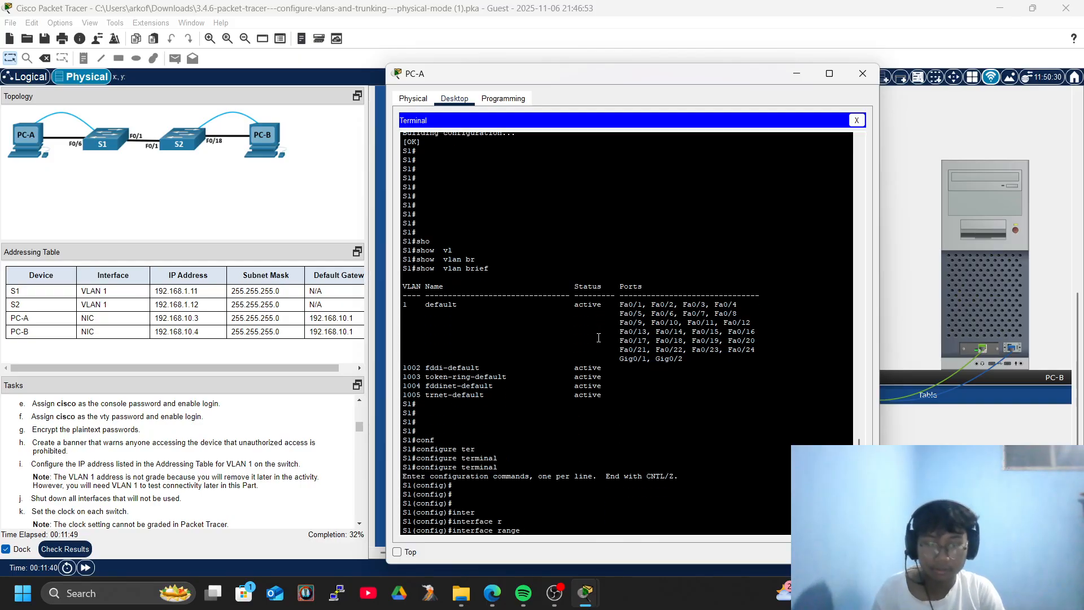
text(f)
text(0)
key(Tab)
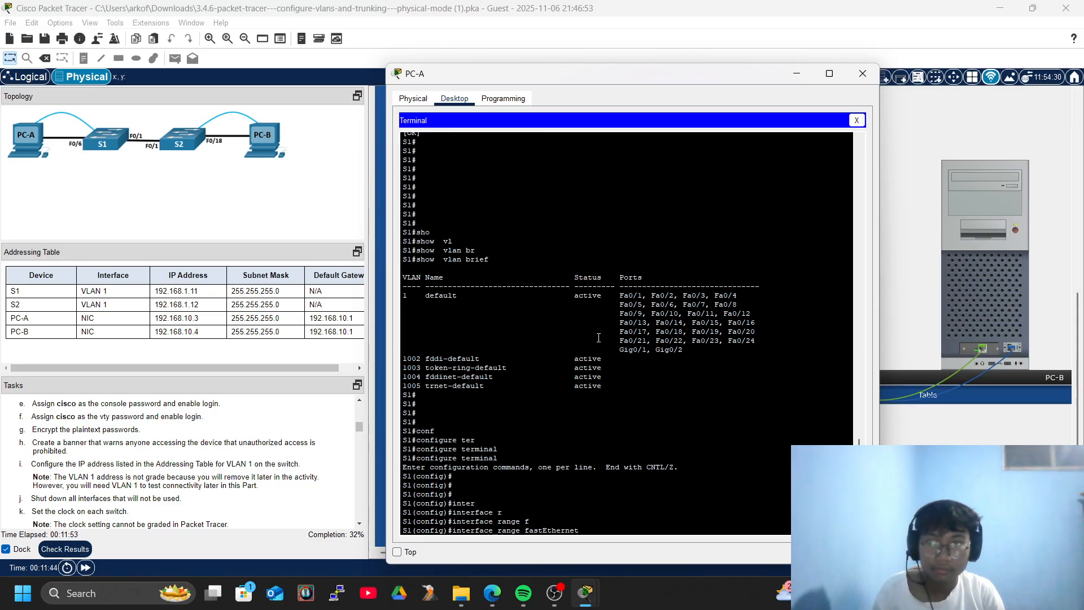
text(0/2)
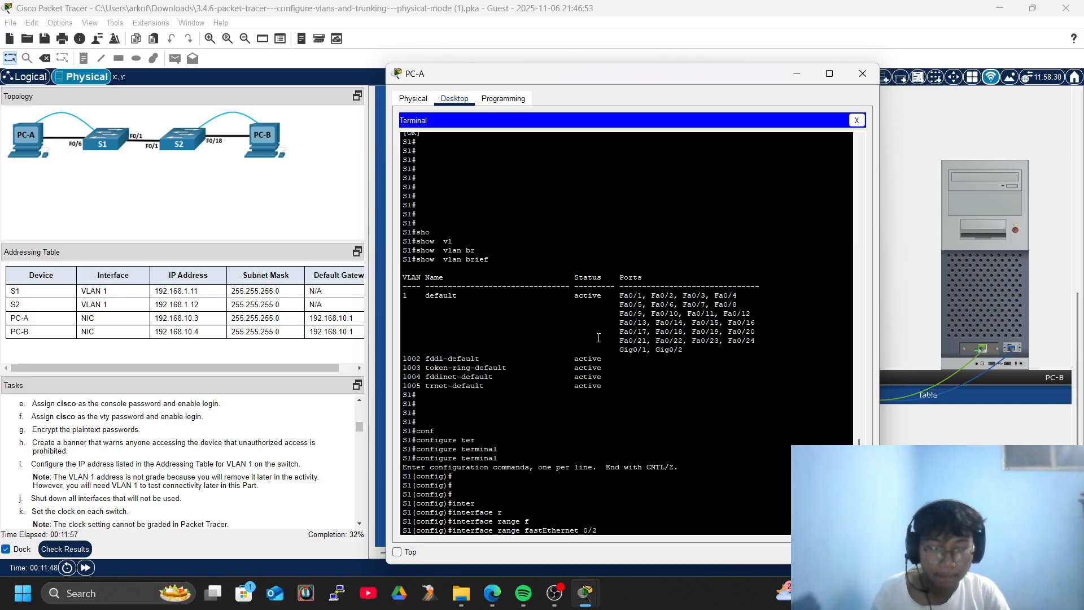
text(-)
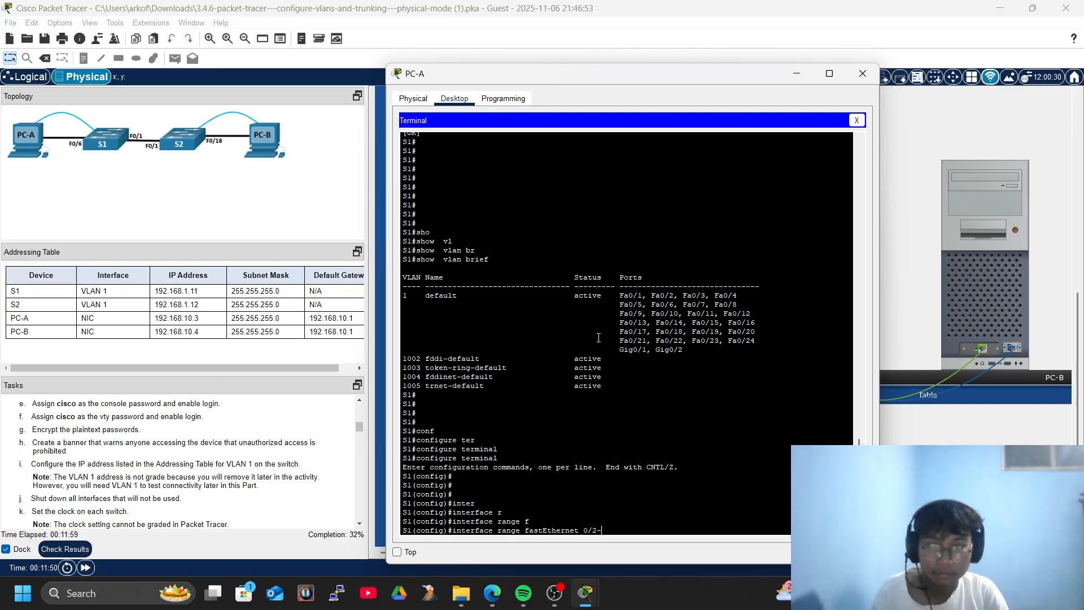
text(5)
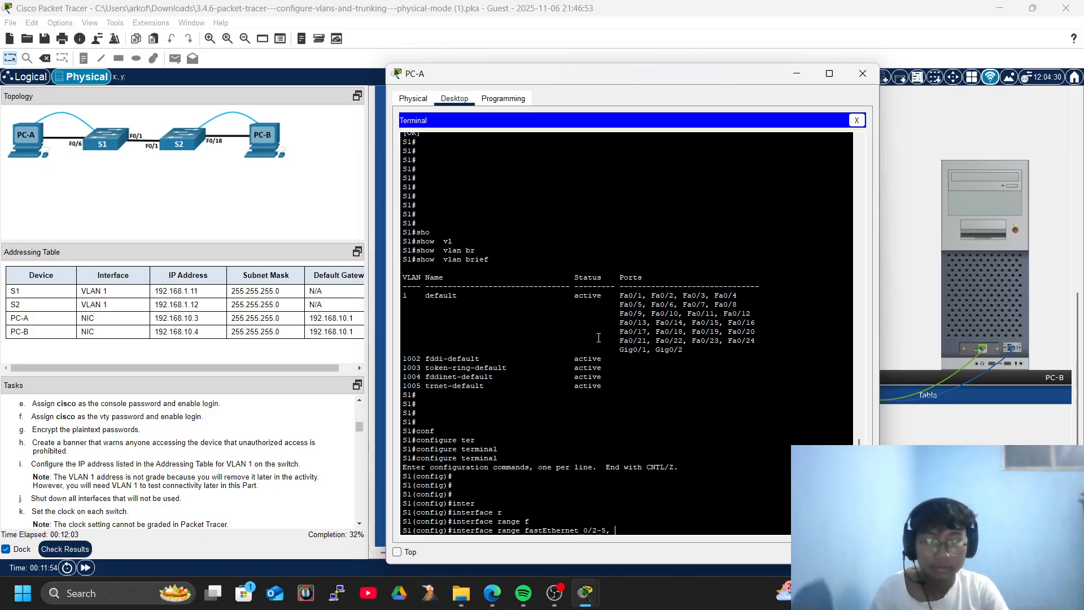
text(, f)
key(Tab)
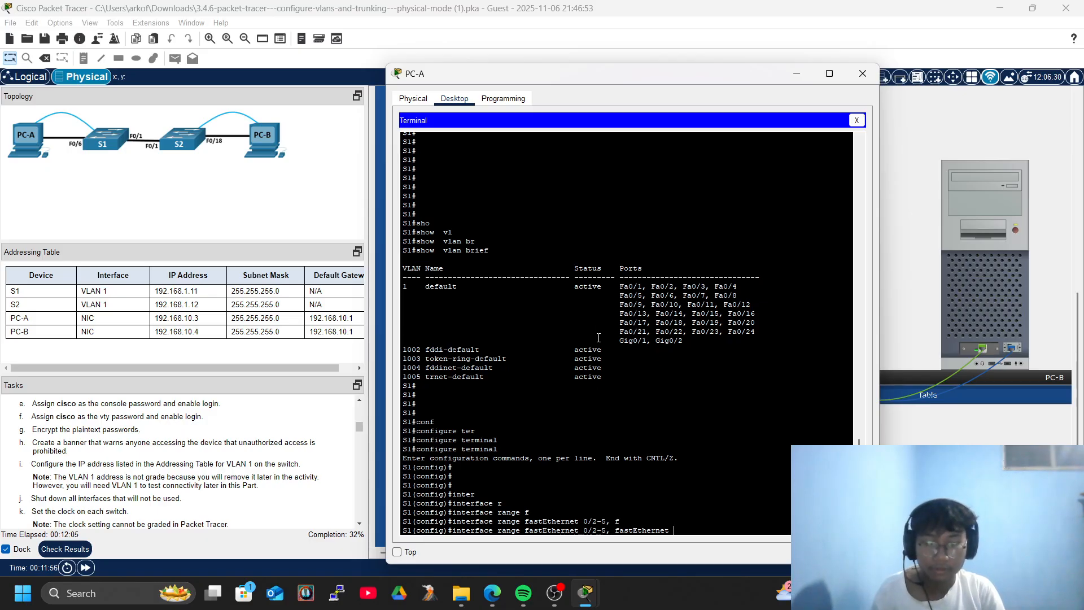
text(0/7-24, gig)
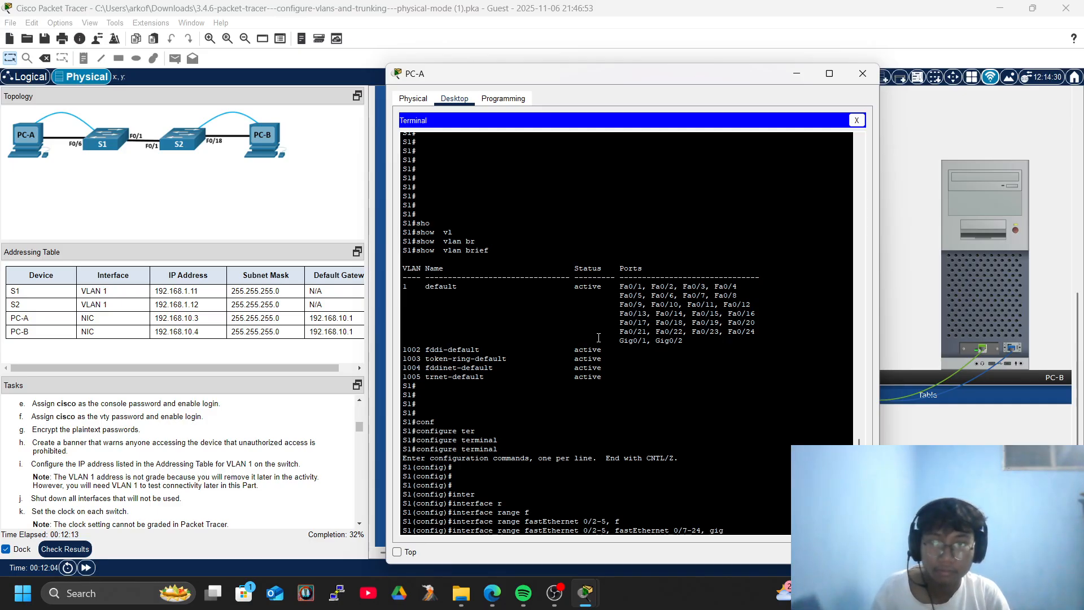
key(Tab)
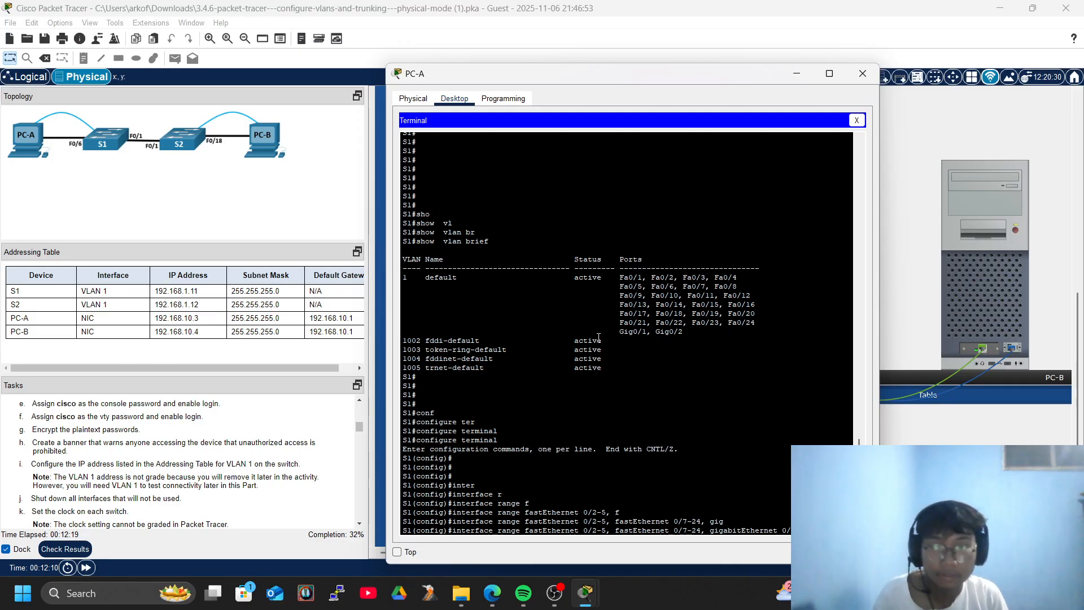
key(Return)
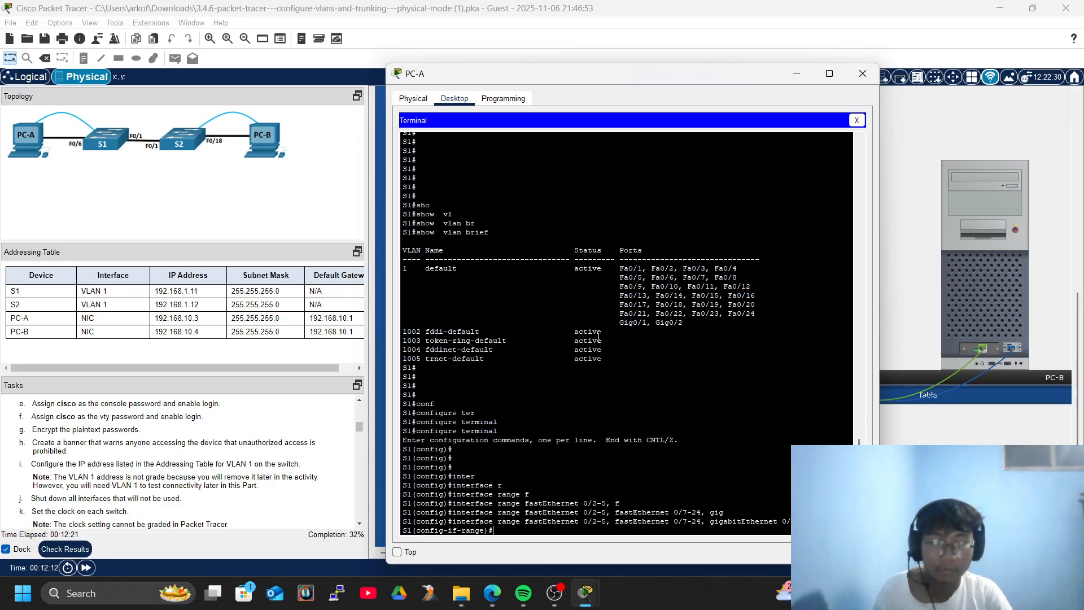
Shut down the selected ports and exit back to the S1# prompt.
text(shutdown)
key(Return)
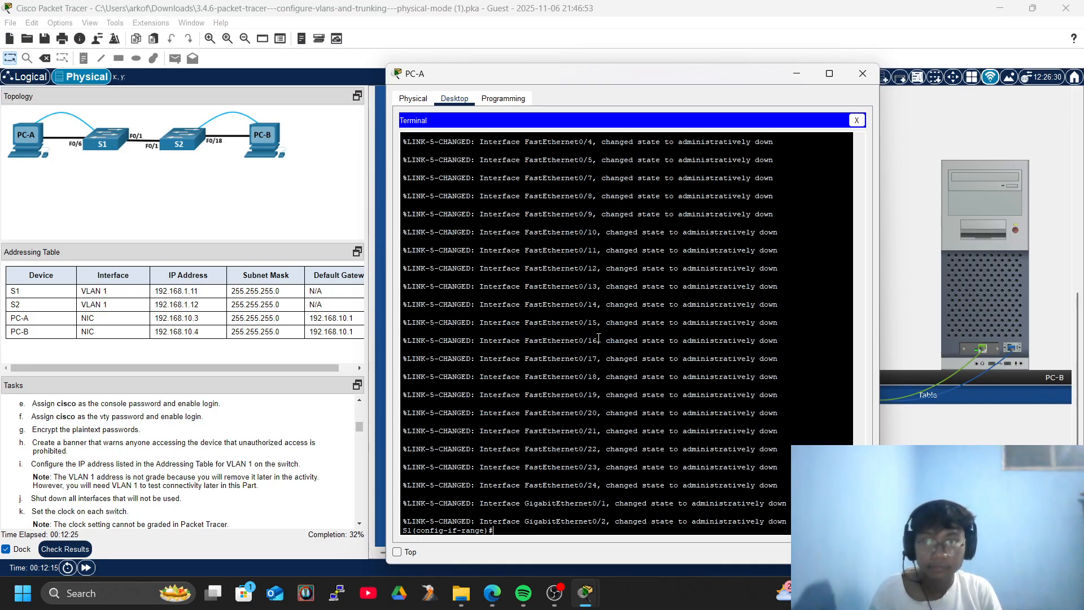
key(Return)
key(Return)
key(Return)
key(Return)
key(Return)
key(Return)
key(Return)
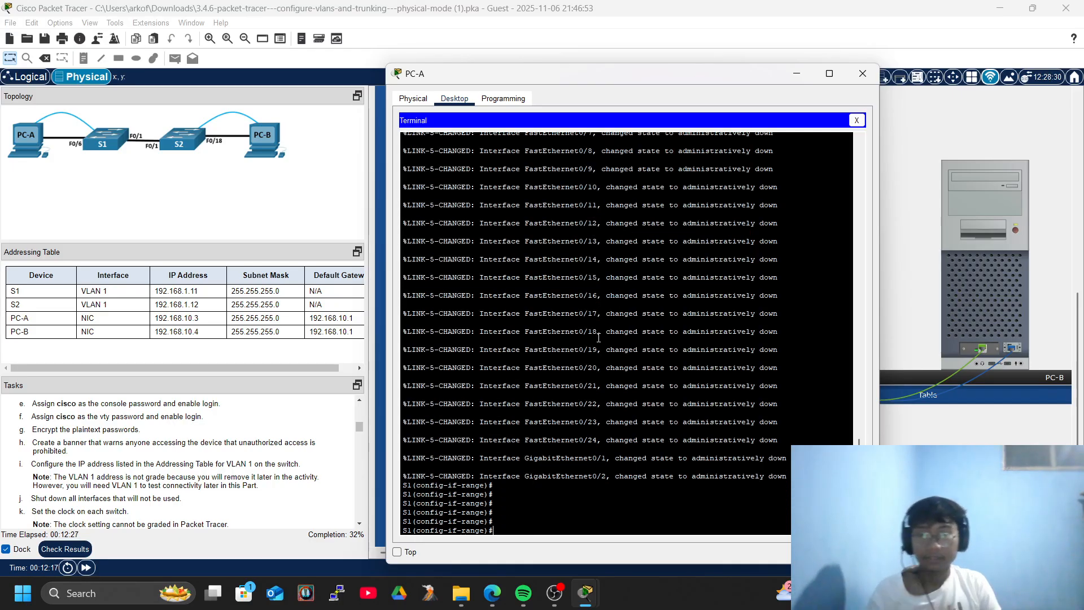
text(exi)
key(Tab)
key(Return)
key(Return)
key(Return)
key(Return)
key(Return)
key(Return)
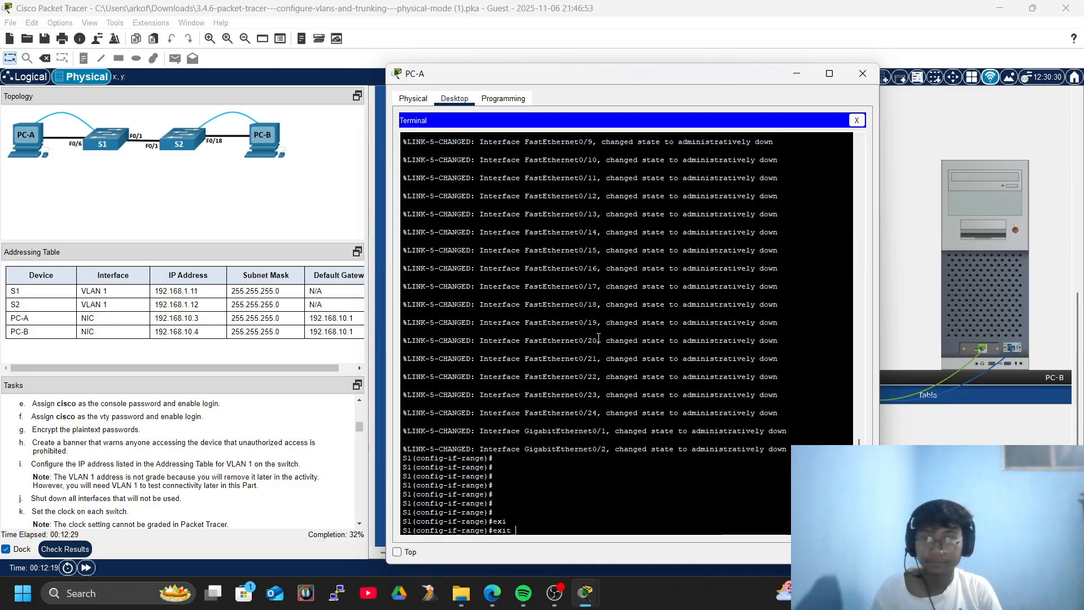
key(Return)
key(Return)
key(Return)
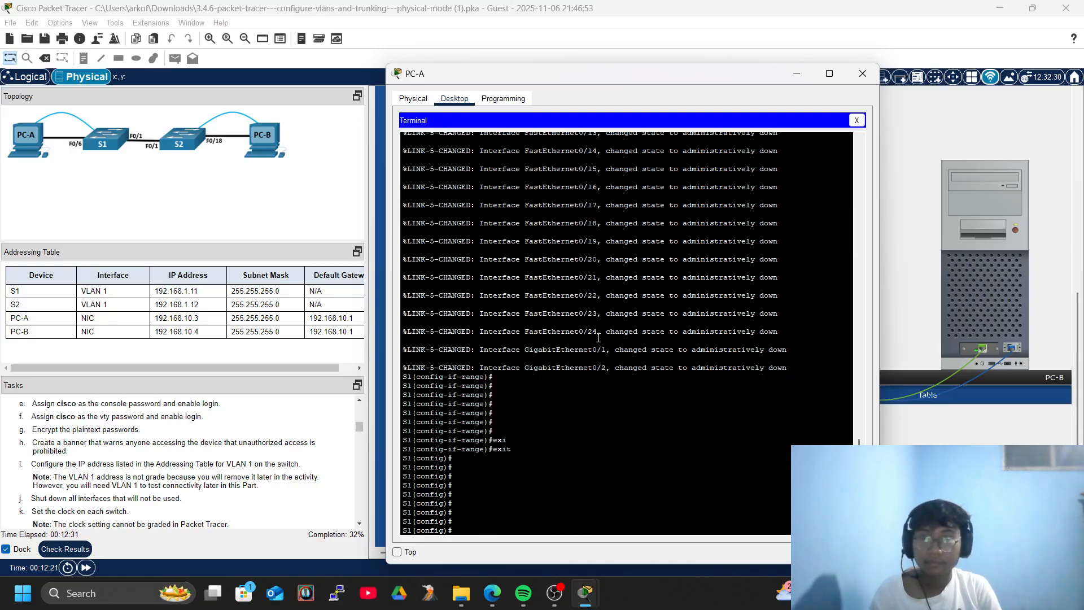
text(exi)
key(Tab)
key(Return)
Run show vlan brief on S1.
text(sho)
key(Tab)
text(vl)
key(Tab)
text(br)
key(Tab)
key(Return)
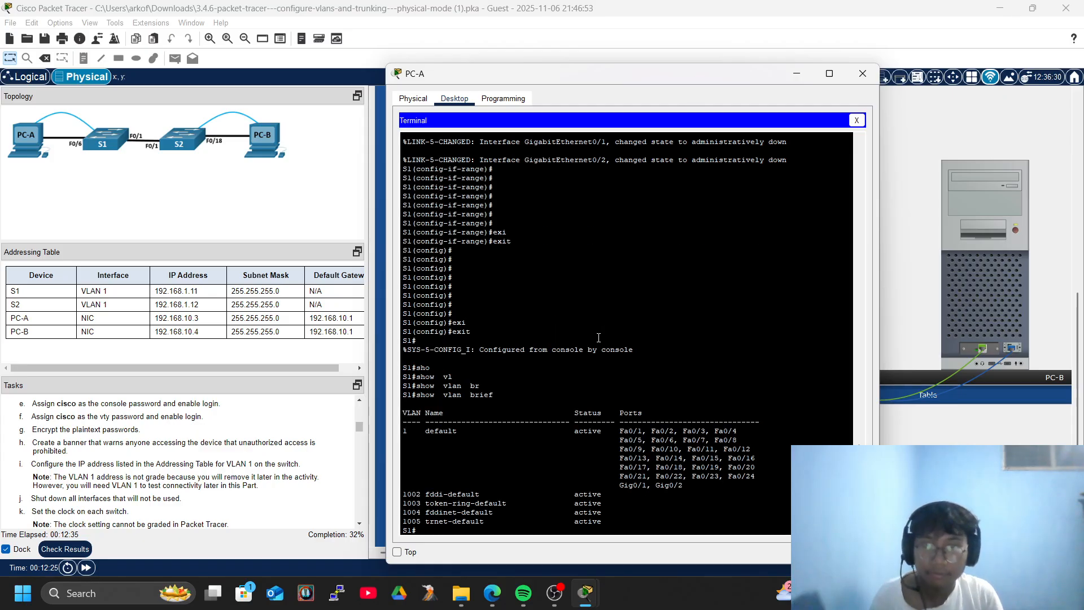
Run show ip interface brief on S1, confirming only Fa0/1, Fa0/6 and Vlan1 (192.168.1.11) are up.
text(show ip inter)
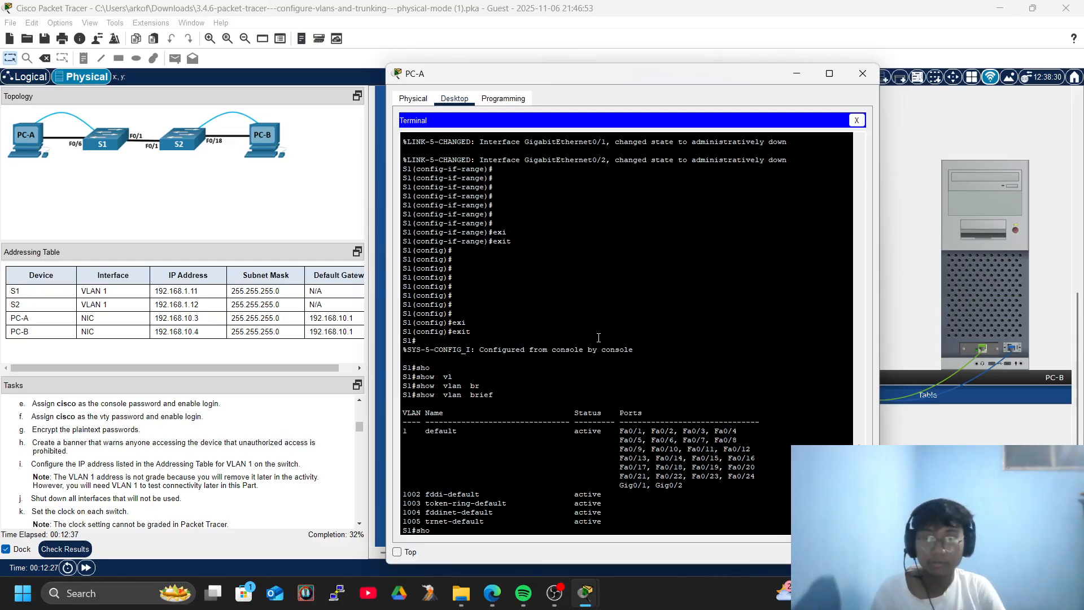
key(Tab)
text(ip inter)
key(Tab)
text(br)
key(Tab)
key(Return)
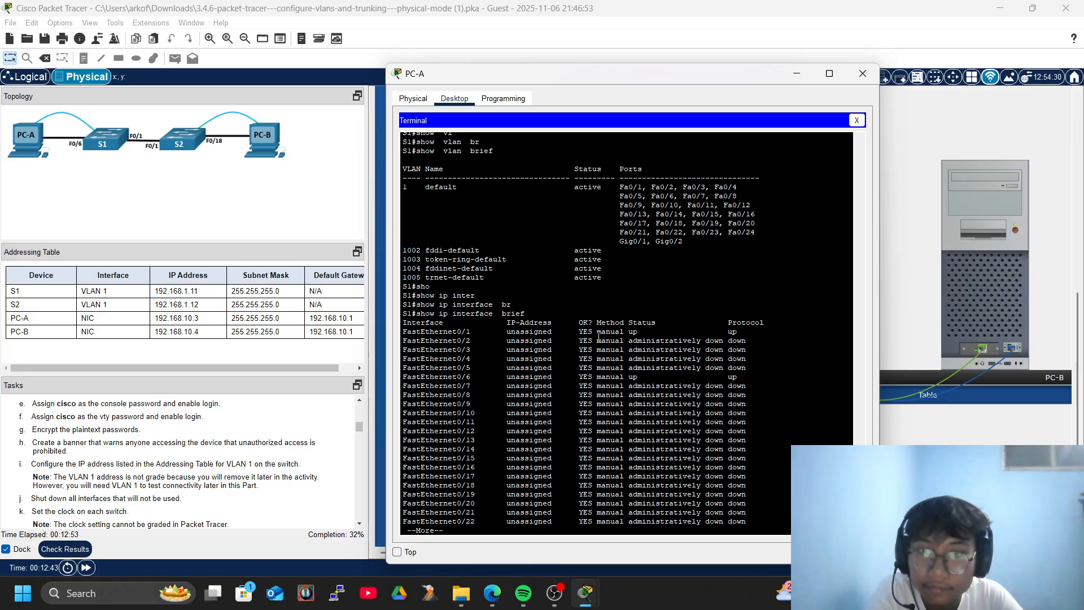
key(Return)
key(Return)
key(Return)
key(Return)
key(Return)
key(Return)
key(Return)
key(Return)
key(Return)
key(Return)
key(Return)
key(Return)
key(Return)
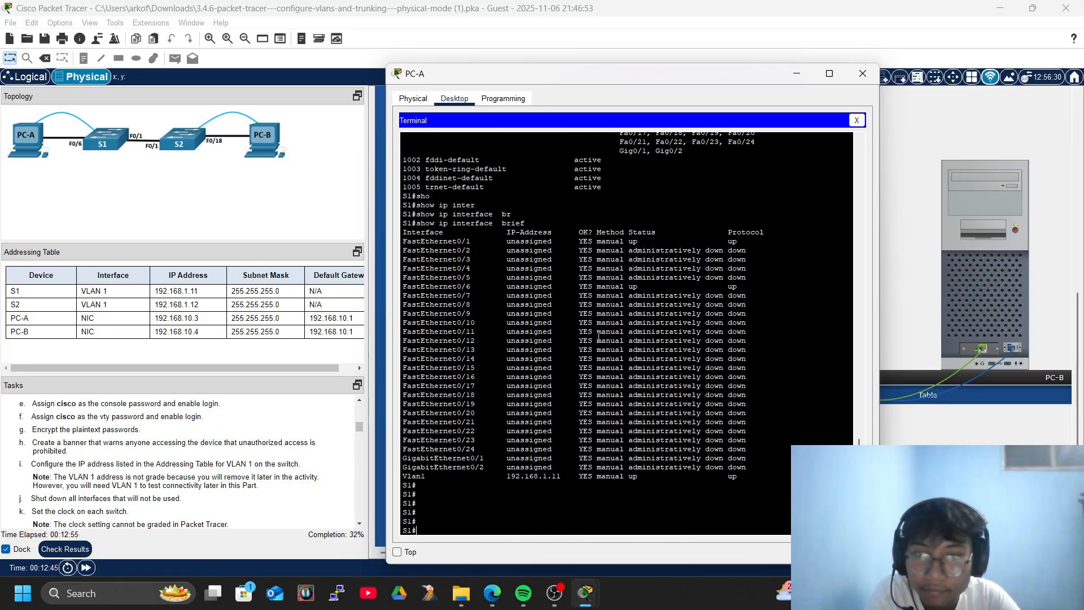
key(Return)
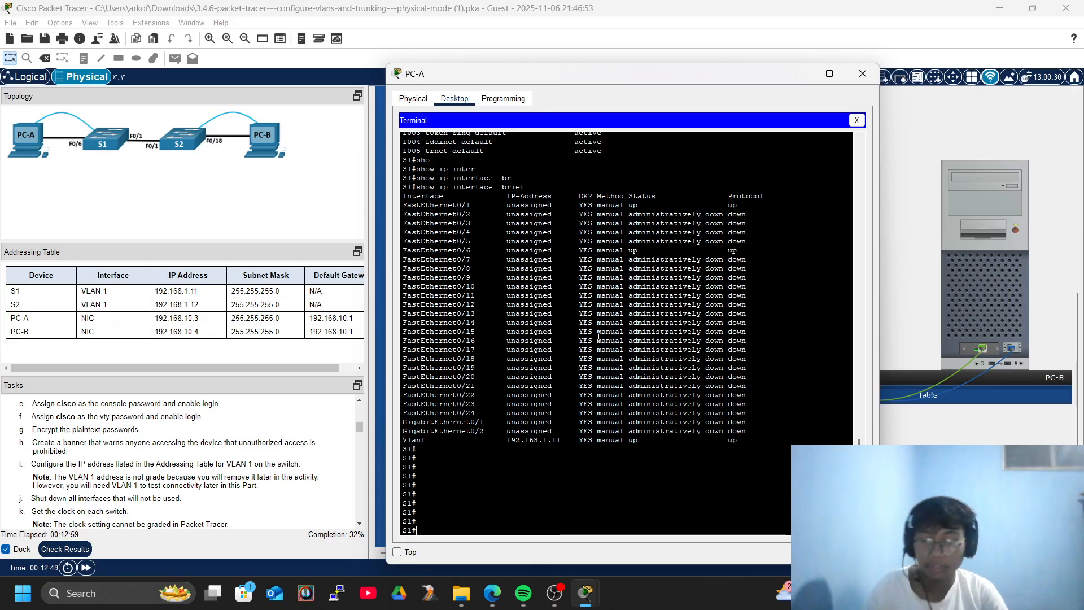
Enter global configuration mode on S1 and close PC-A's window.
text(conf)
key(Tab)
text(ter)
key(Tab)
key(Return)
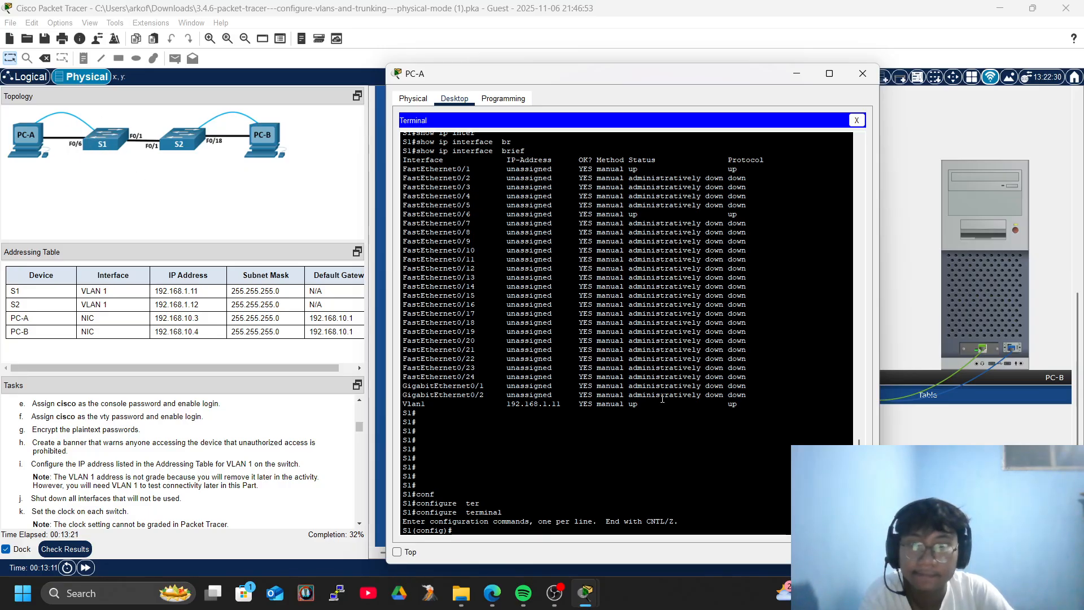
click(865, 78)
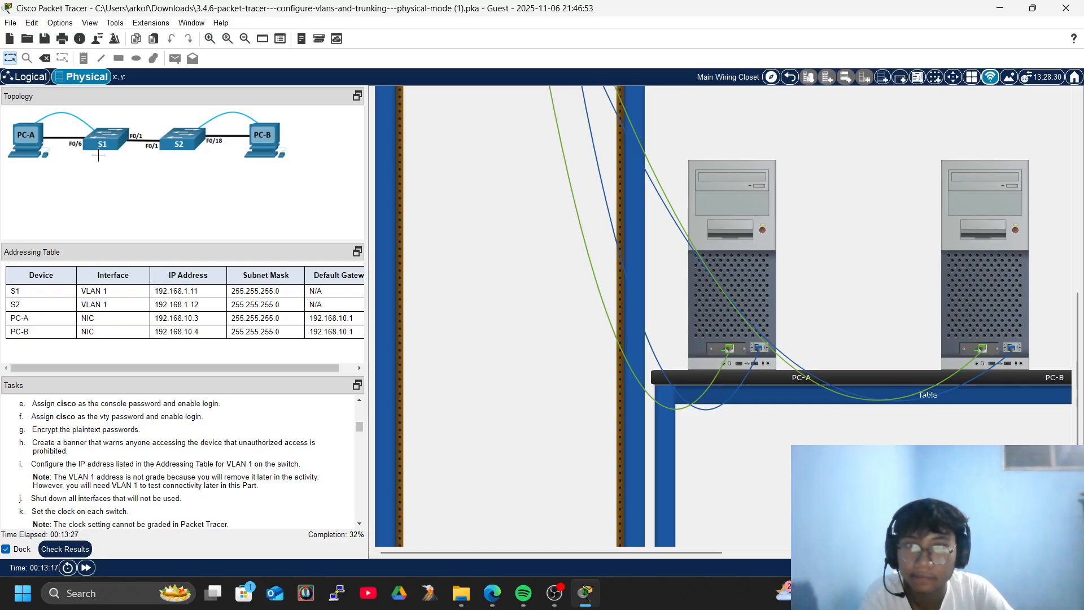
Connect to S2 through PC-B's Terminal and enter global configuration mode.
click(984, 226)
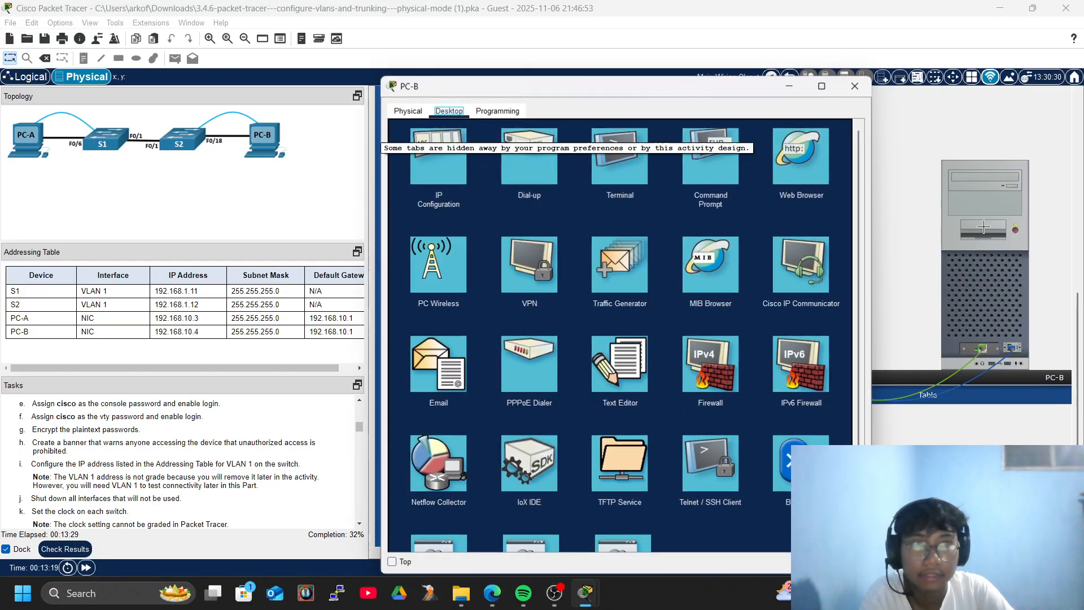
click(620, 156)
click(831, 244)
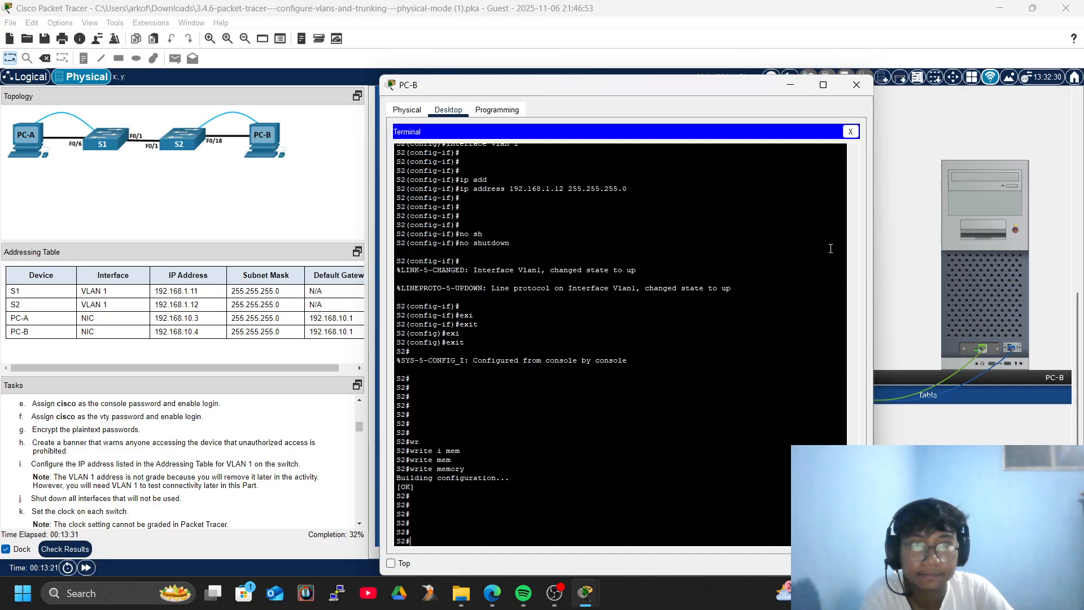
key(Return)
key(Return)
key(Return)
key(Return)
key(Return)
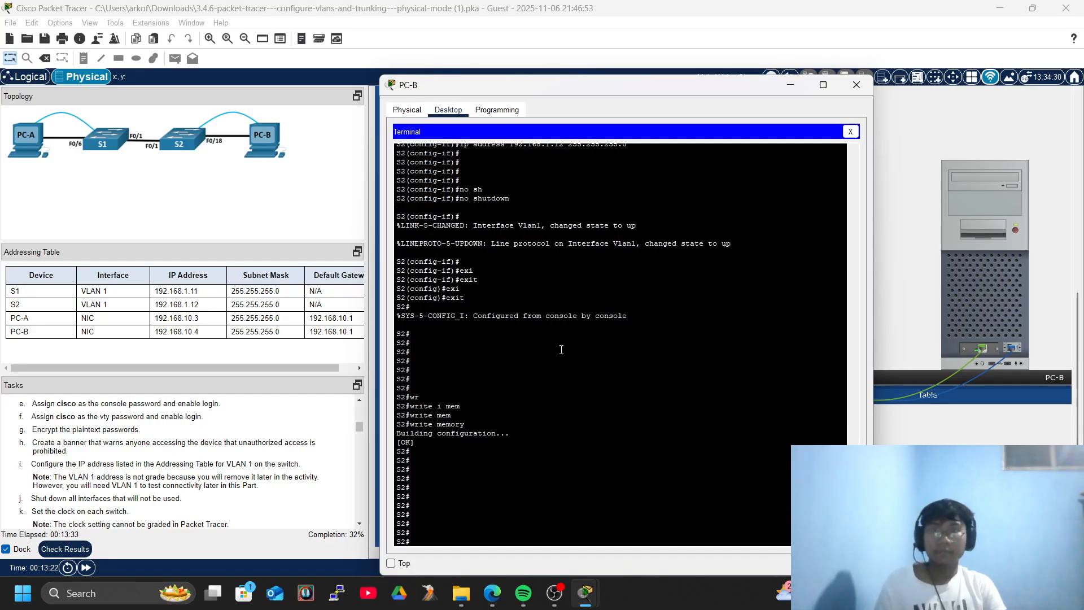
text(con)
key(Tab)
text(ft)
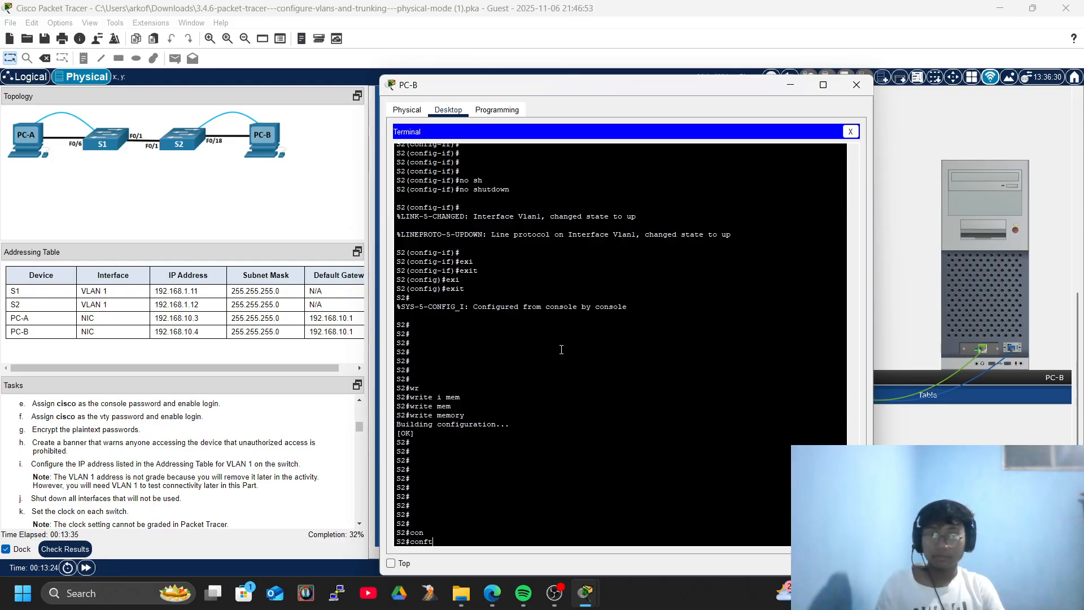
key(BackSpace)
key(Tab)
text(ter)
key(Tab)
key(Return)
key(Return)
key(Return)
Select the S2 interface range fa0/2-17, fa0/19-24, gig0/1-2.
text(inter)
key(Tab)
text(r)
key(Tab)
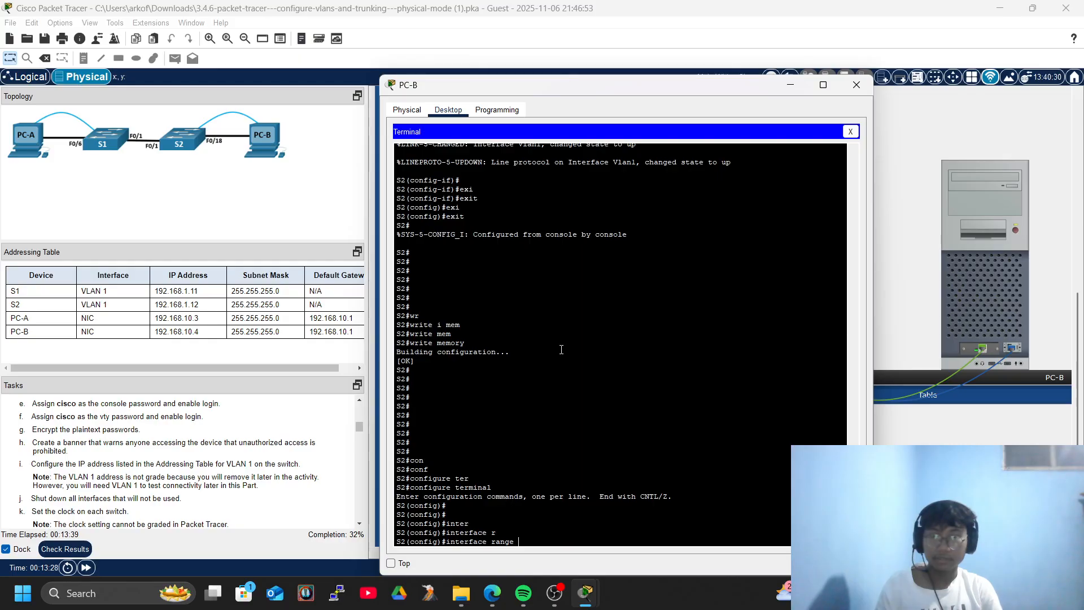
text(f)
key(Tab)
text(0/2)
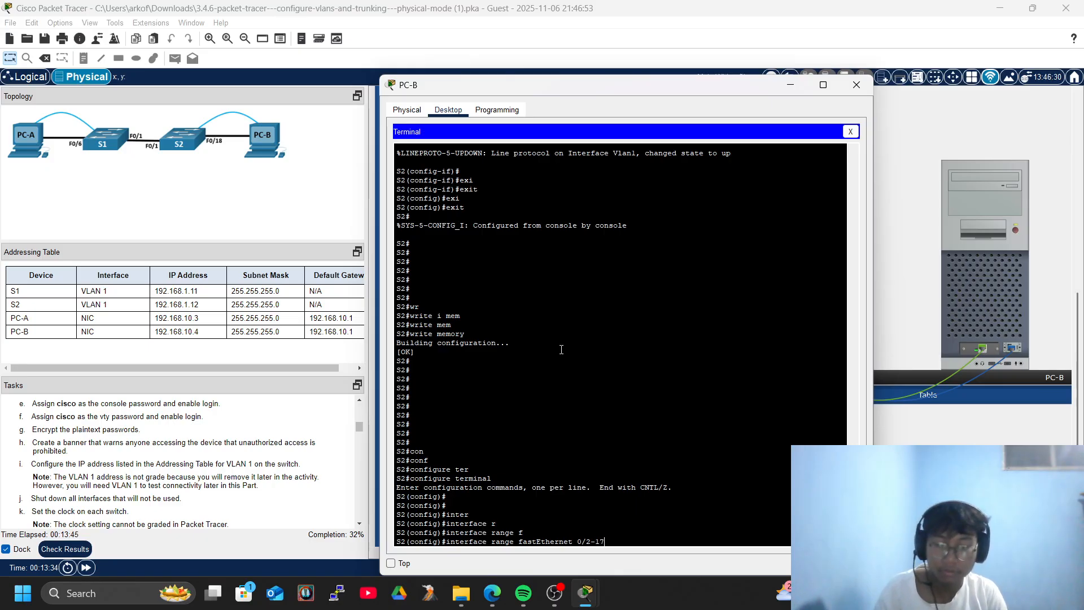
text(, fa)
key(Tab)
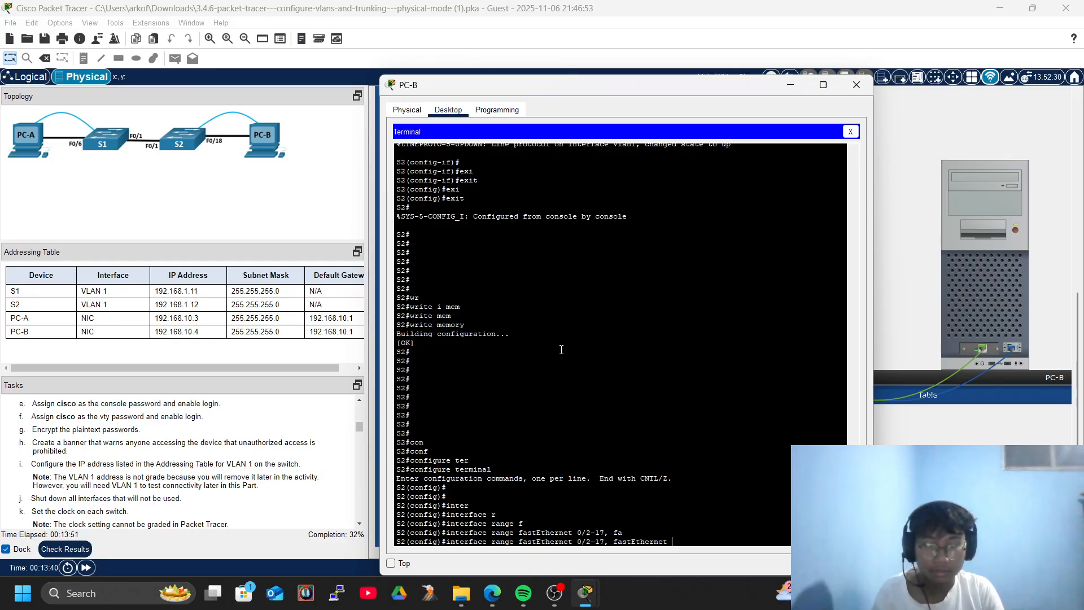
text(0/19)
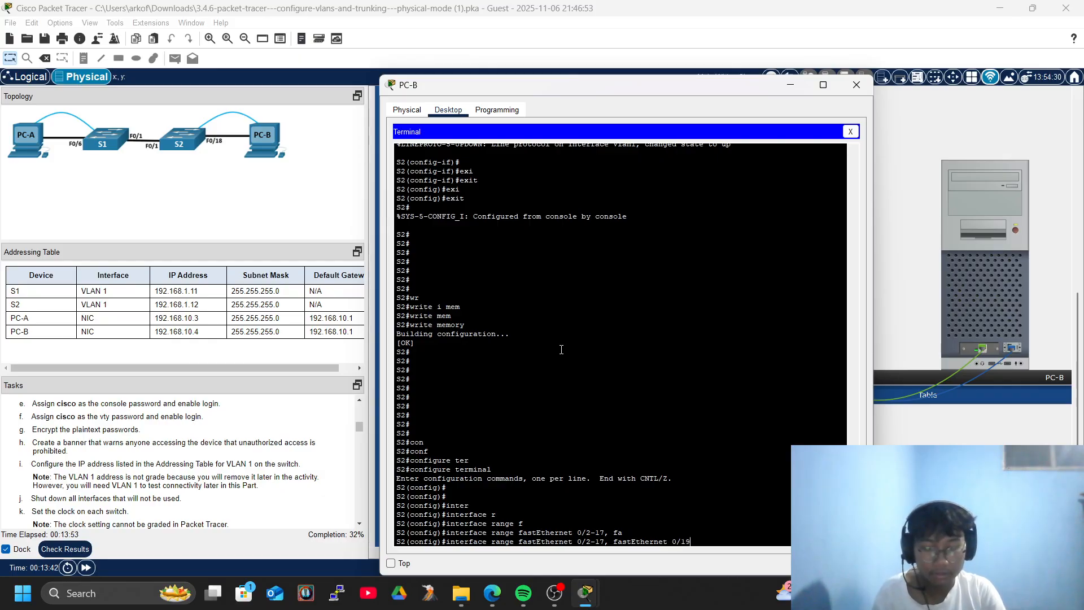
text(-24)
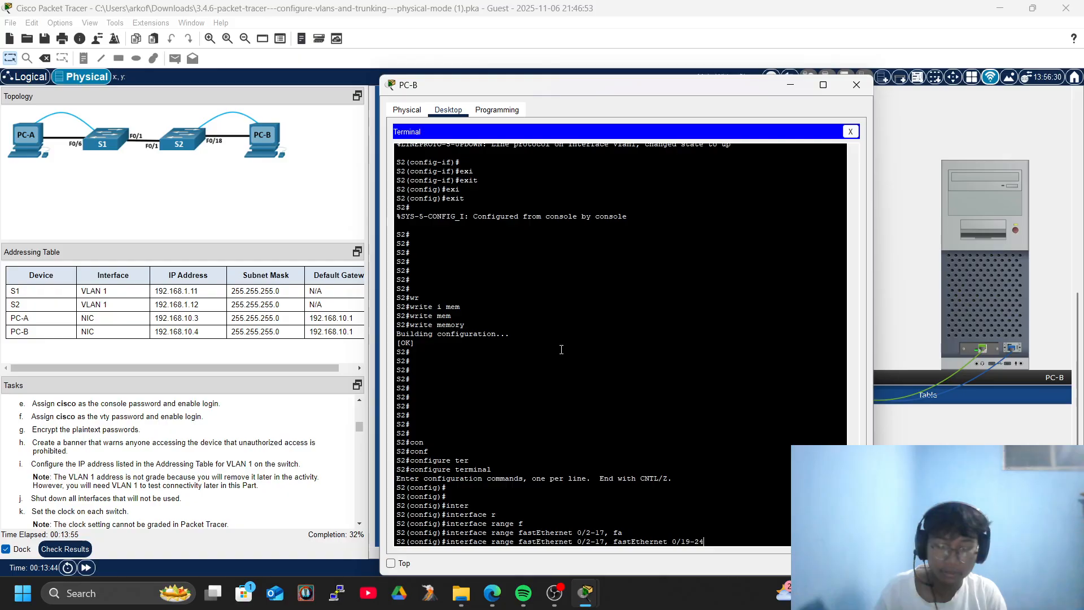
text(, gig)
key(Tab)
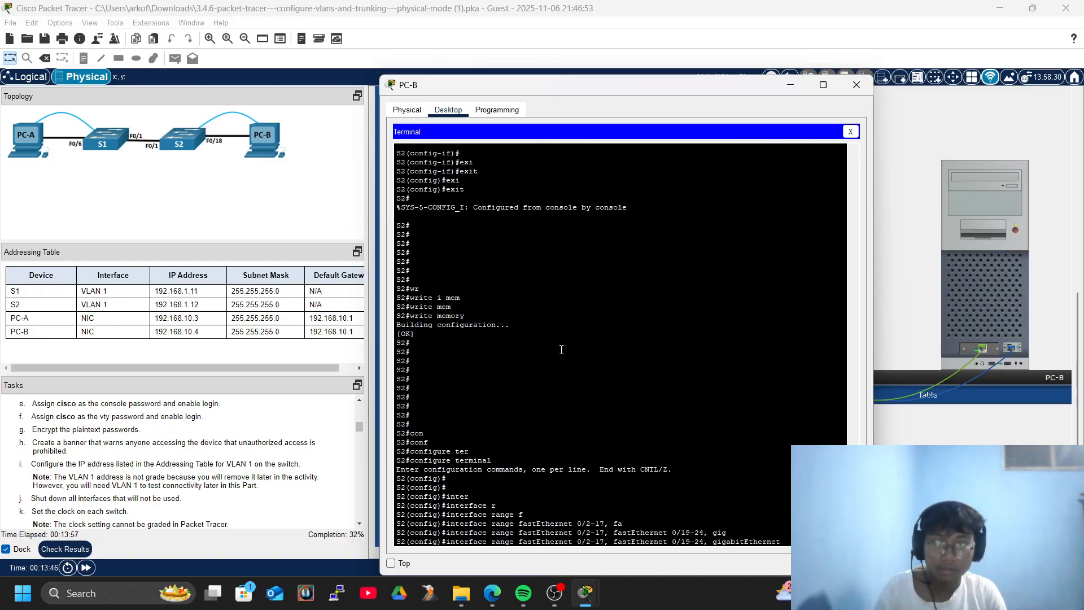
text(0/)
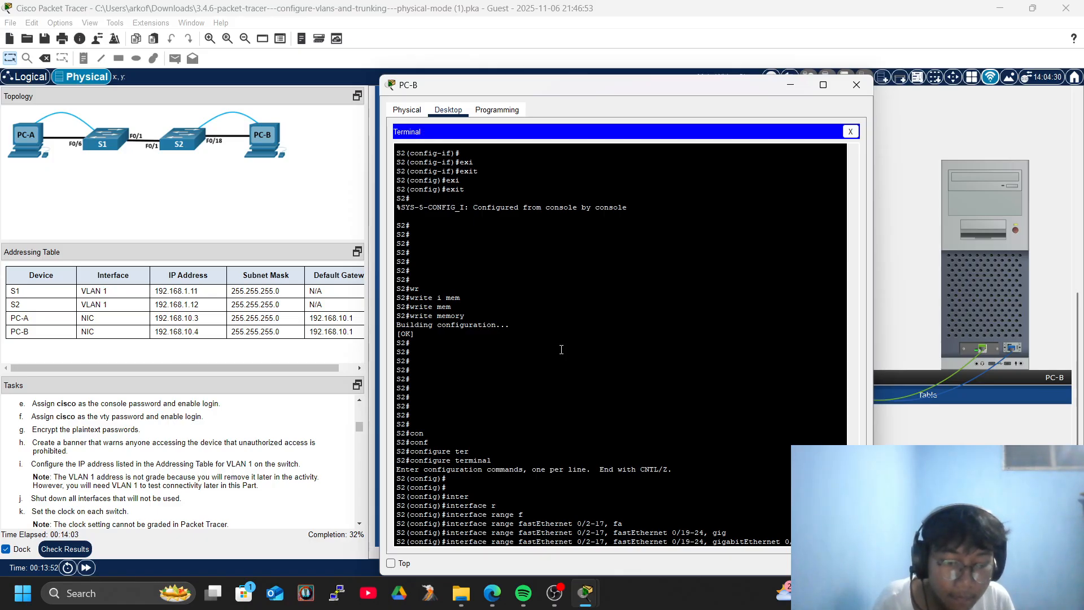
key(Return)
key(Return)
key(Return)
Shut down all ports in the selected range.
text(shut)
key(Tab)
key(Return)
key(Return)
key(Return)
key(Return)
key(Return)
Exit interface range configuration back to privileged mode on S2.
text(e)#e)
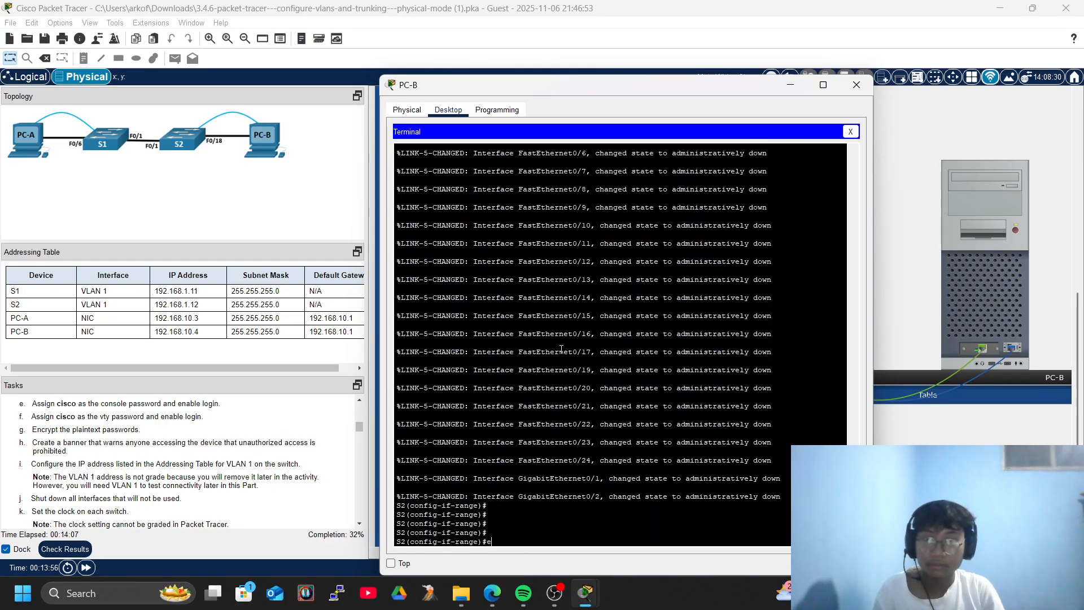
text(xi)
key(Tab)
key(Return)
key(Return)
key(Return)
key(Return)
text(exi)
key(Tab)
key(Return)
key(Return)
key(Return)
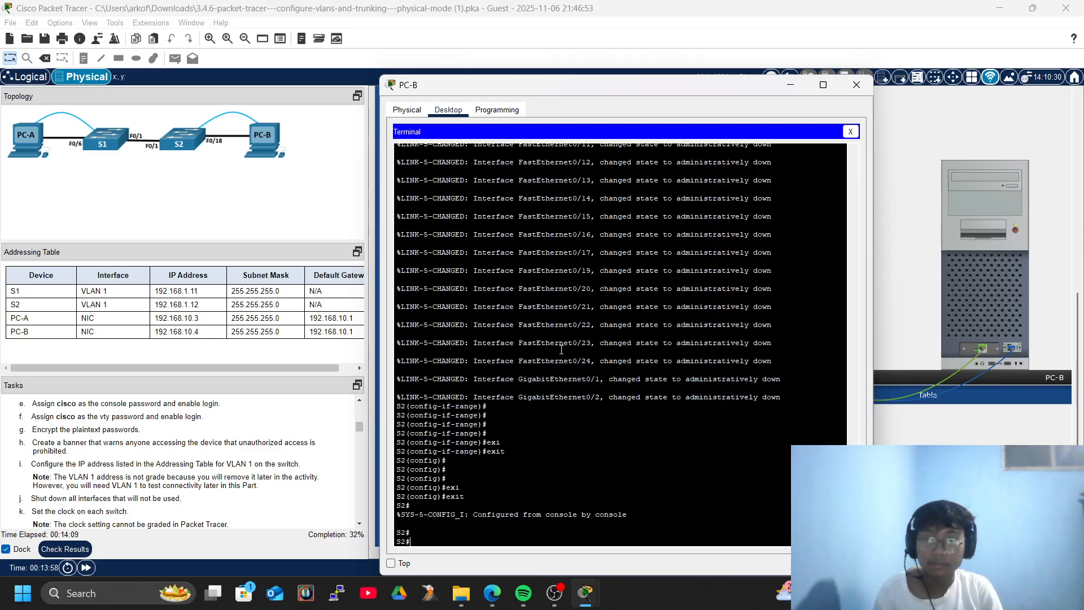
key(Return)
key(Return)
key(Return)
Run show ip interface brief on S2 with a stray pipe character.
text(show ip inter)
key(Tab)
text(br)
key(Tab)
key(Tab)
text(|)
key(Return)
Rerun show ip interface brief, confirming only Fa0/1, Fa0/18 and Vlan1 (192.168.1.12) are up.
text(show ip in)
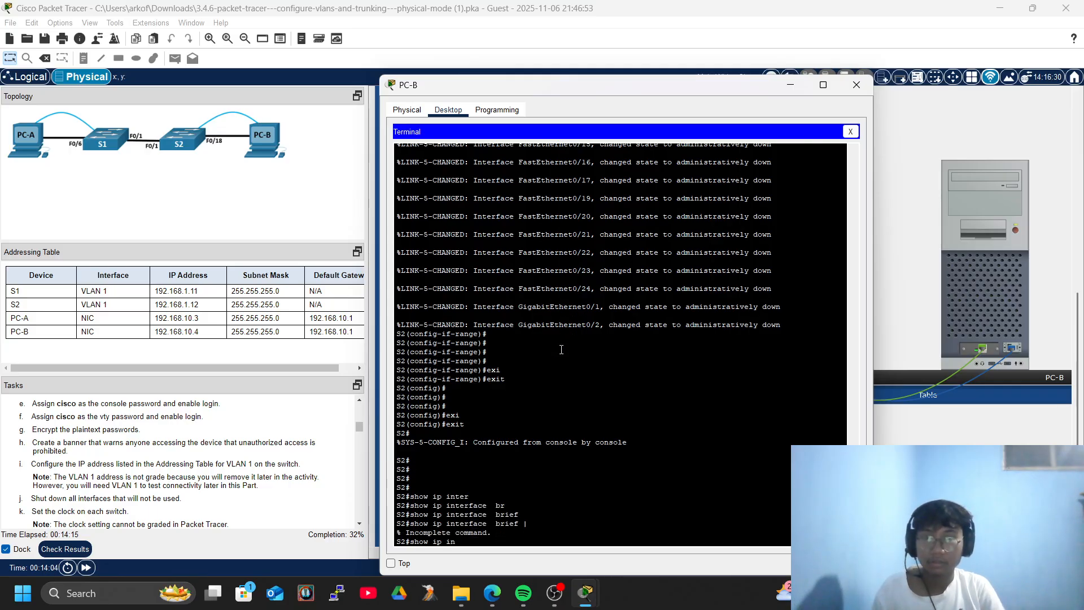
text(ter)
key(Tab)
text(br)
key(Tab)
key(Return)
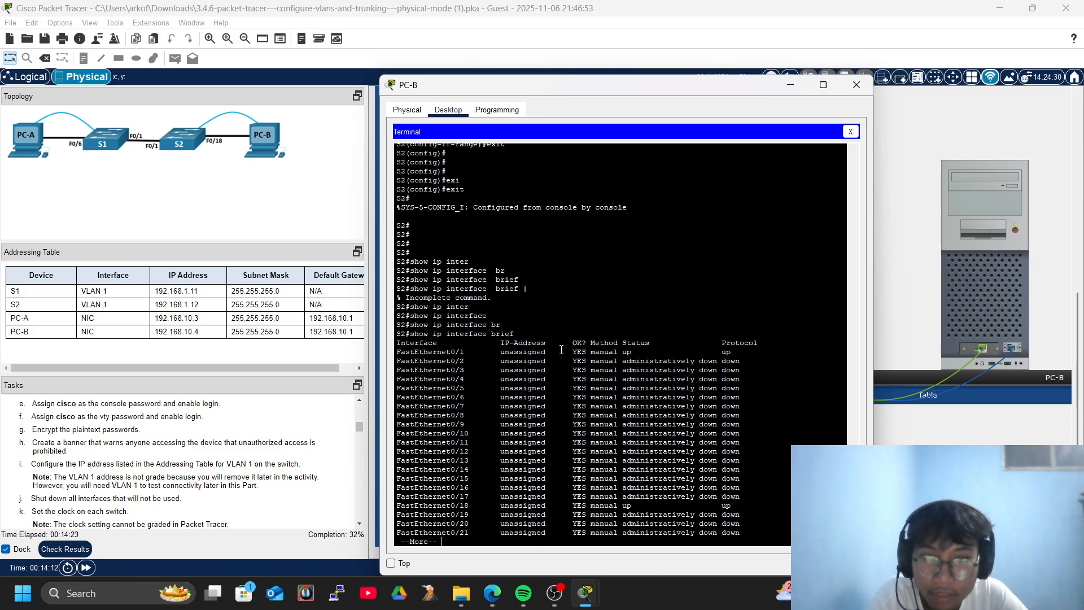
key(Return)
key(Return)
key(Return)
key(Return)
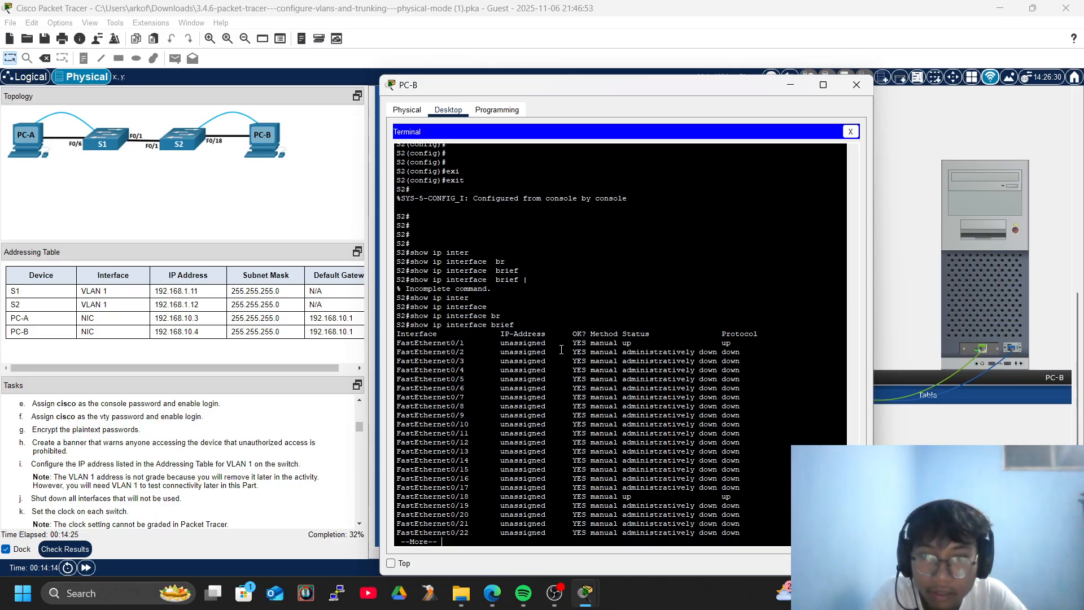
key(Return)
key(Return)
key(Return)
key(Return)
key(Return)
key(Return)
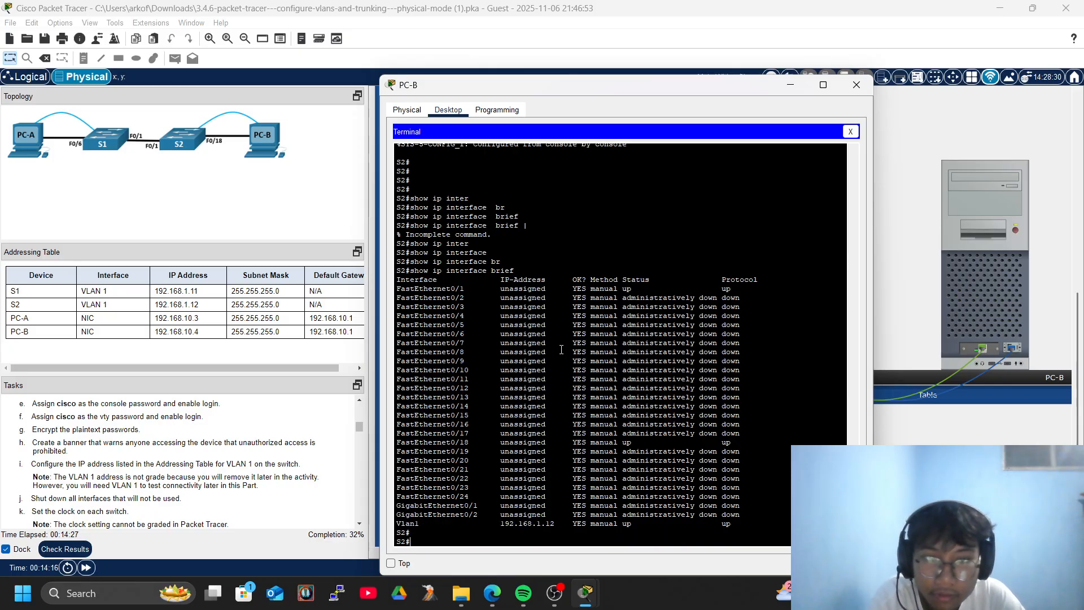
key(Return)
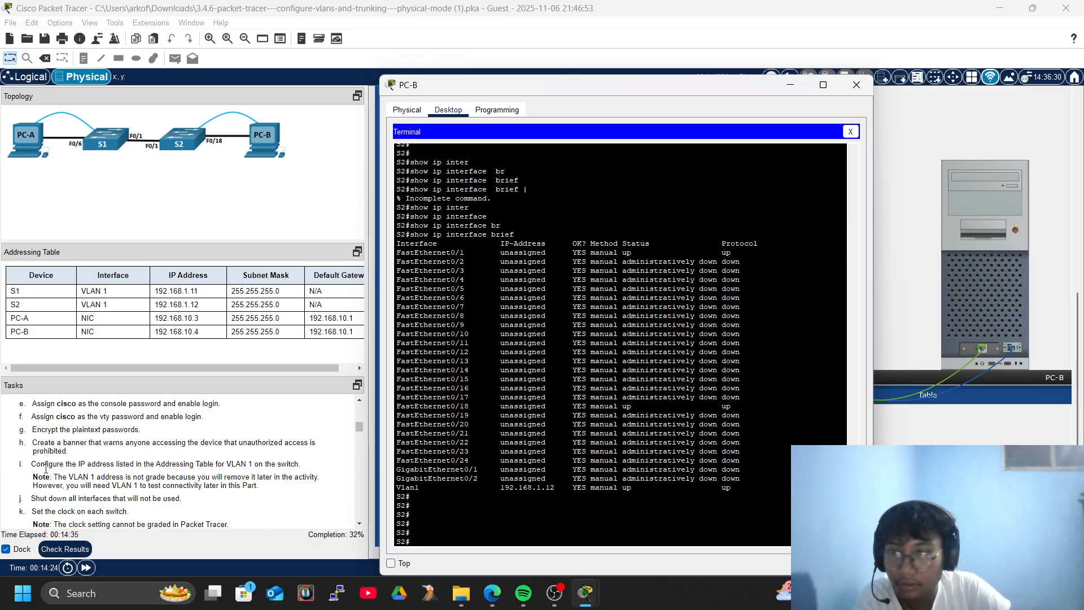
scroll(139, 504, down, 3)
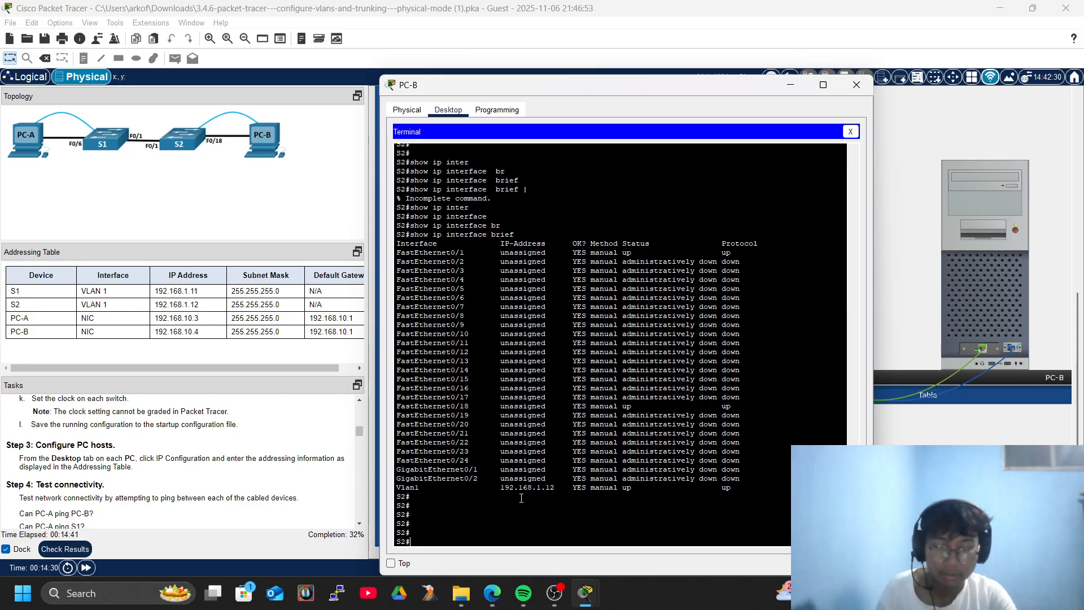
Run clock set 22:02:00 6 November 2025 on S2 from PC-B's terminal.
text(clo)
key(Tab)
text(se)
key(Tab)
key(Tab)
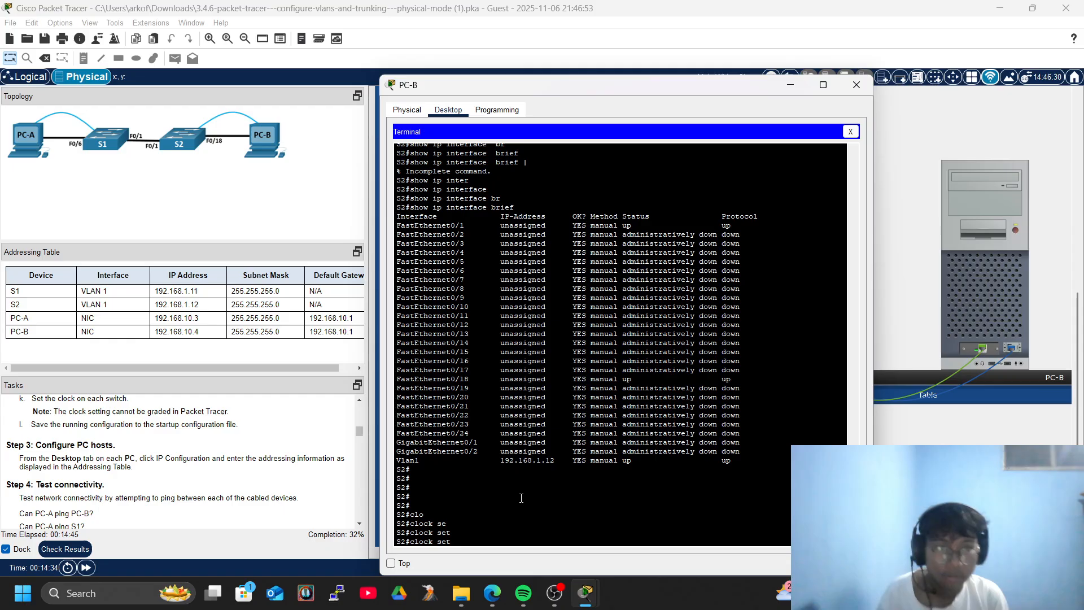
text(10)
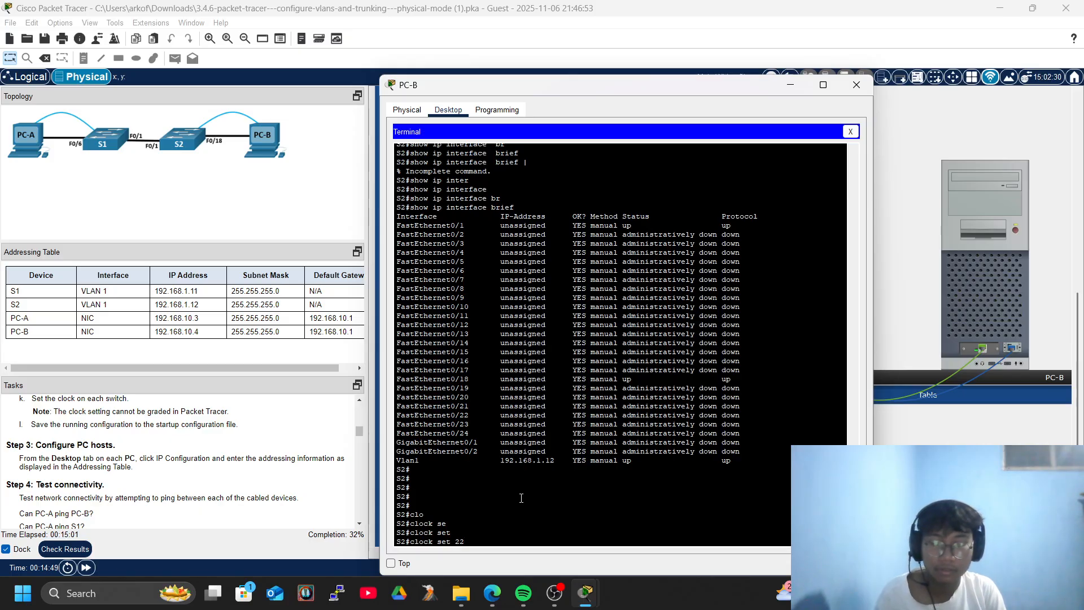
text(:02:00)
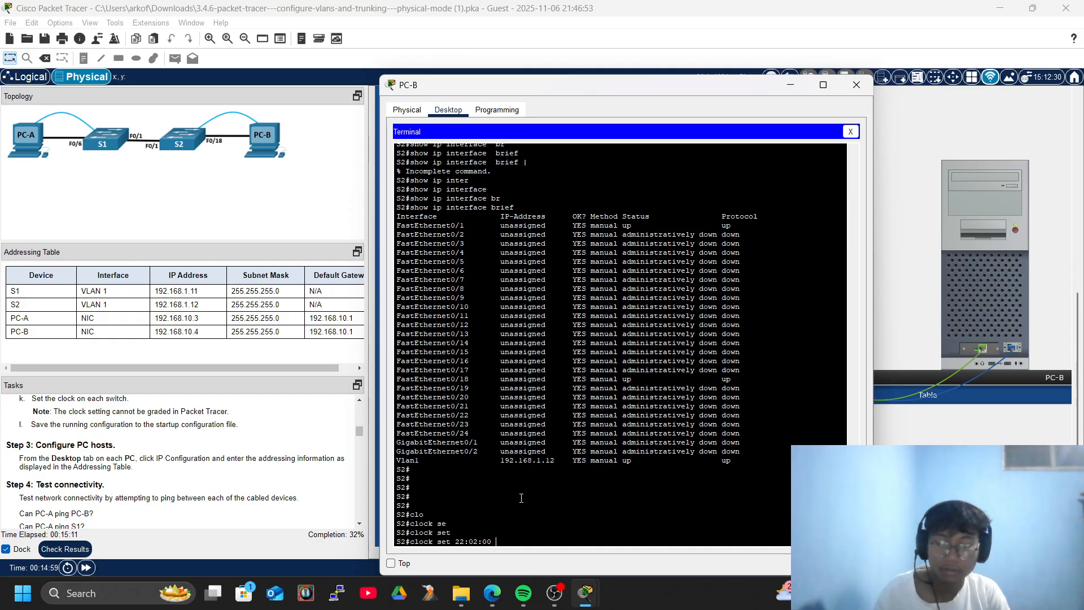
text(No)
key(Tab)
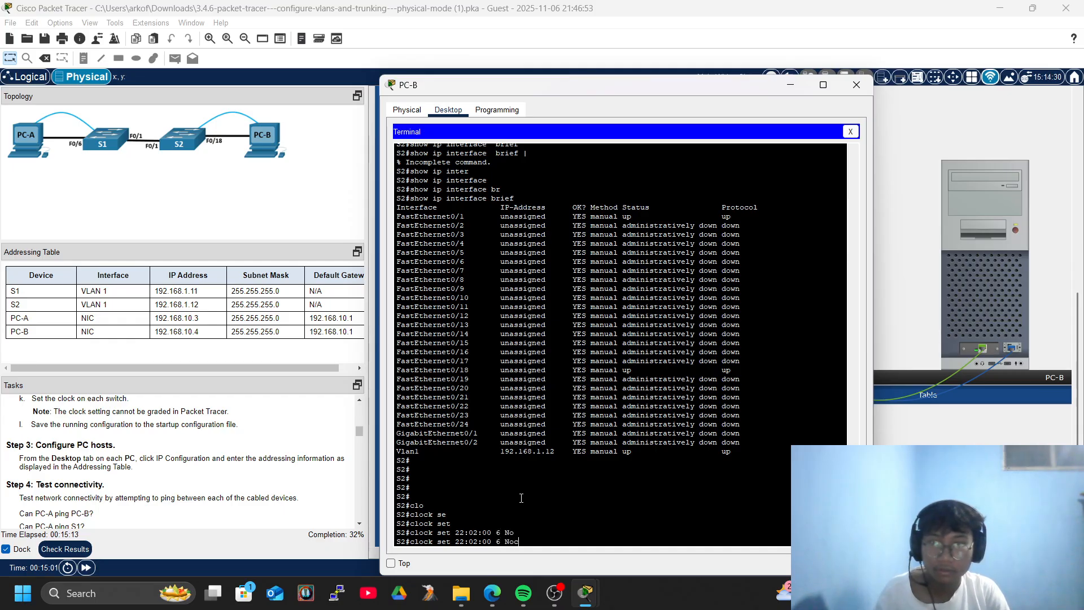
key(Tab)
text(v)
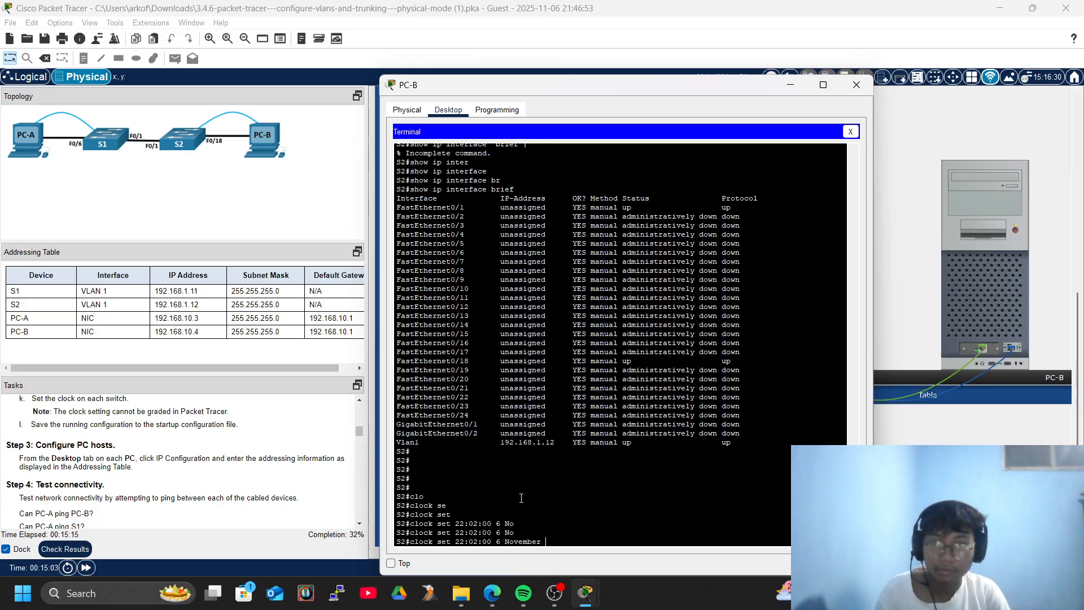
text(2025)
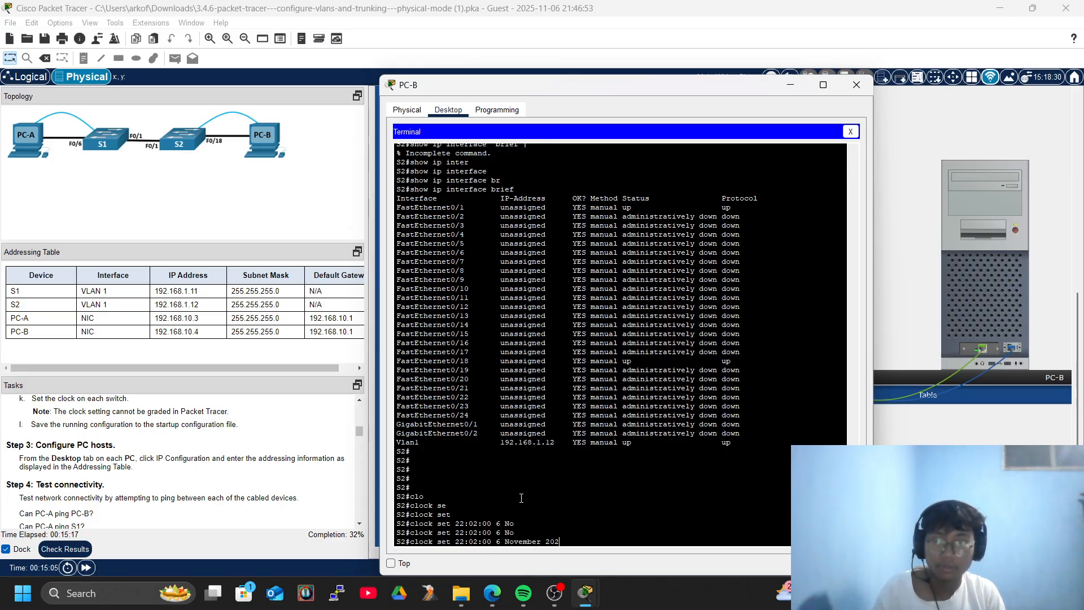
key(Return)
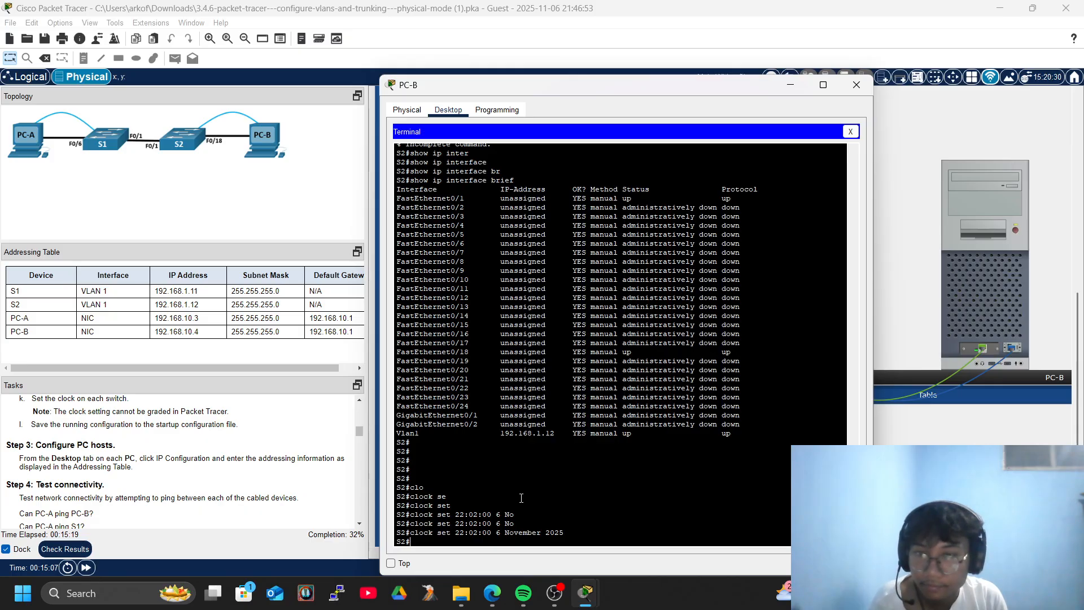
key(Return)
key(Return)
key(Return)
key(Return)
key(Return)
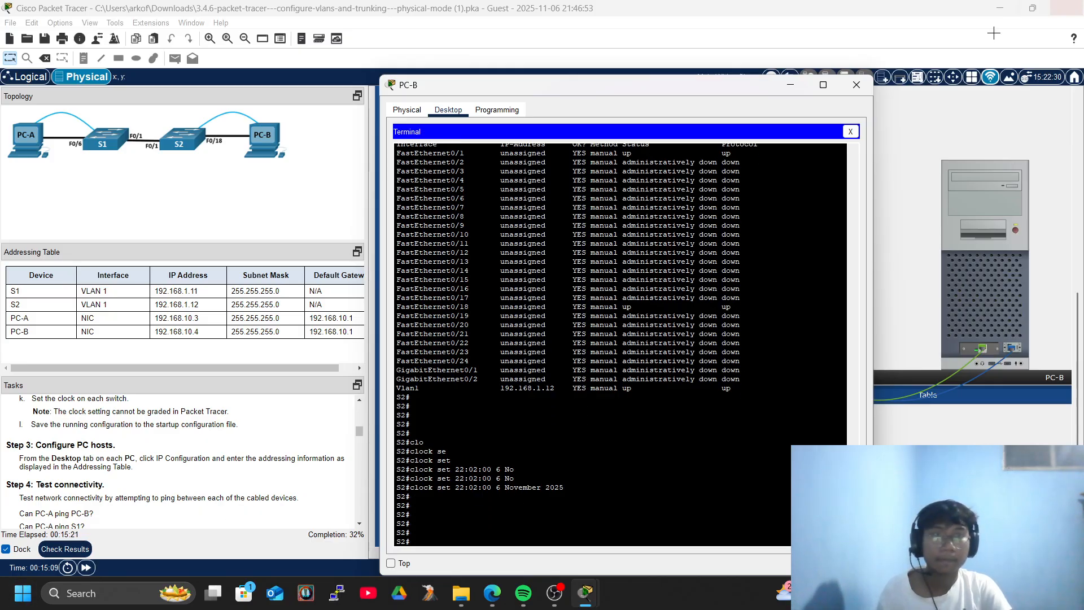
Switch to PC-A's Terminal on S1 and leave configuration mode.
click(857, 84)
click(735, 243)
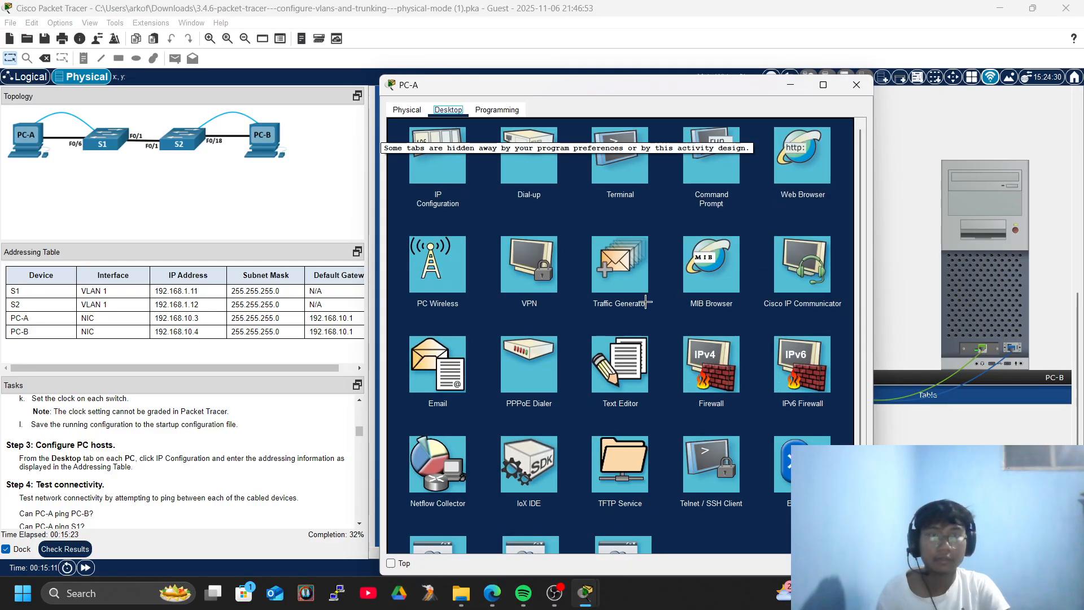
click(620, 158)
click(825, 245)
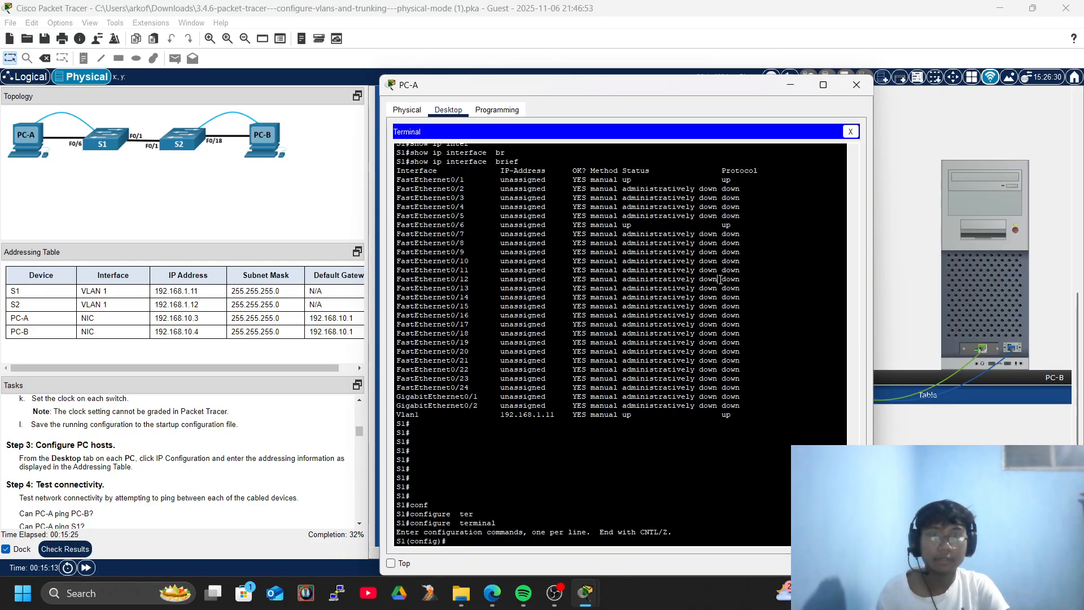
key(Return)
key(Return)
key(Return)
text(exi)
key(Tab)
key(Return)
Set S1's clock to 22:02:00 6 November 2025.
text(cl)
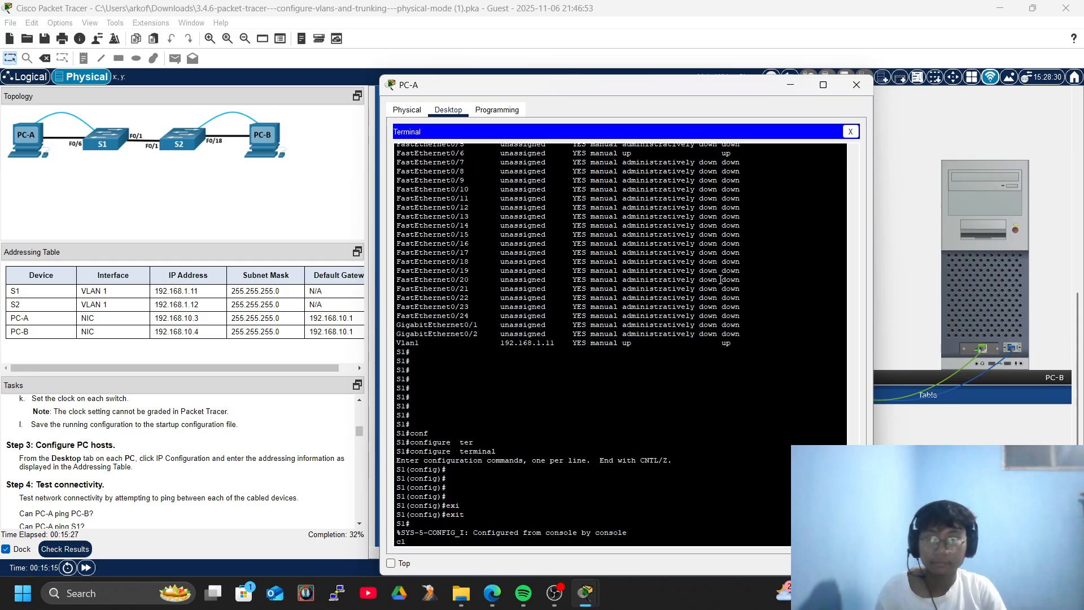
text(o)
key(Tab)
text(se)
key(Tab)
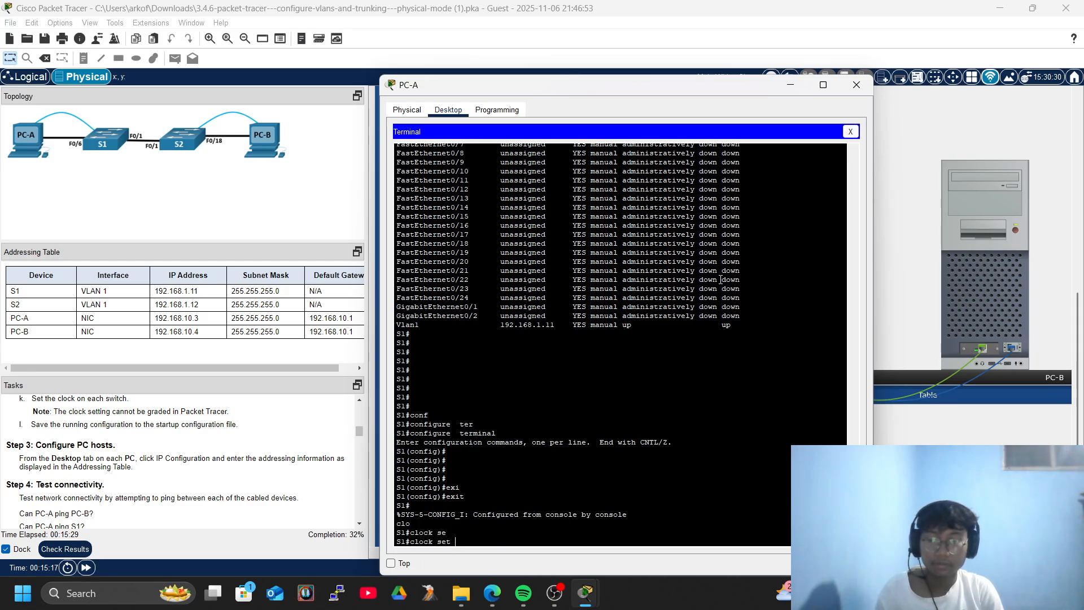
text(22:02)
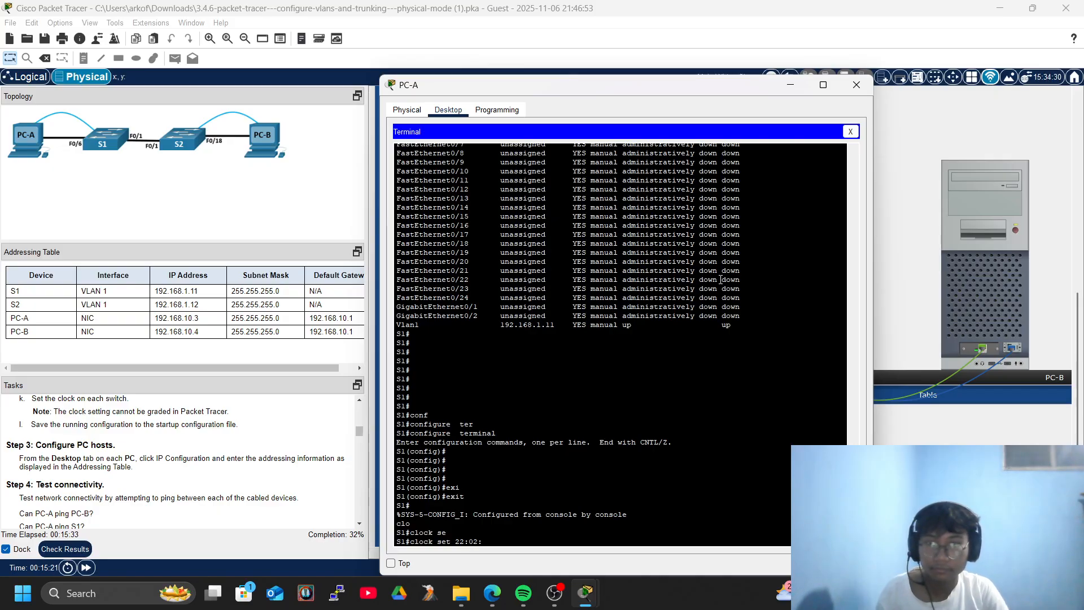
text(:00)
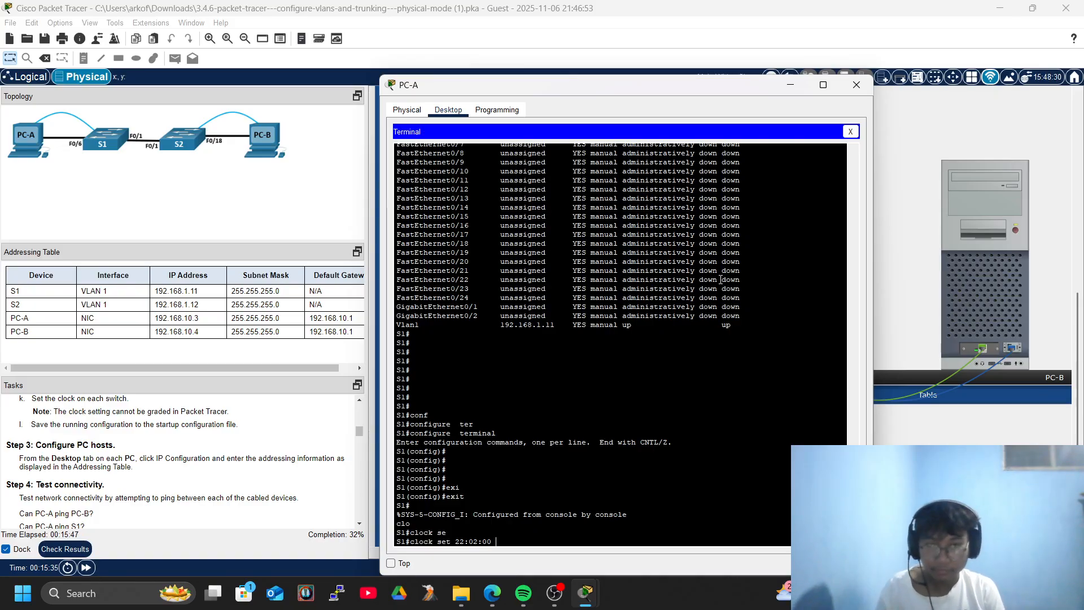
text(N)
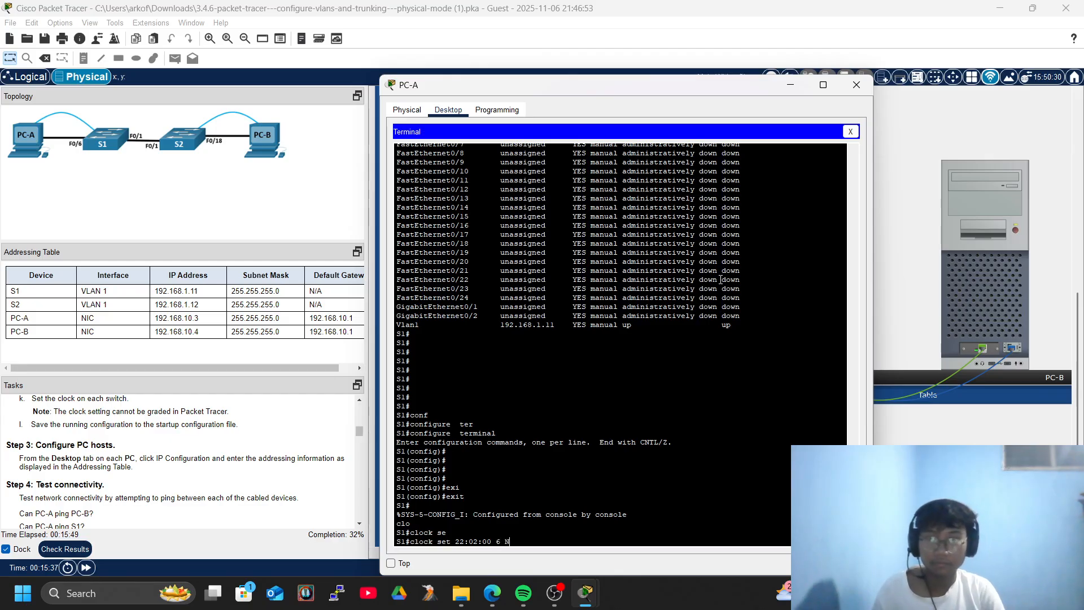
text(ovember)
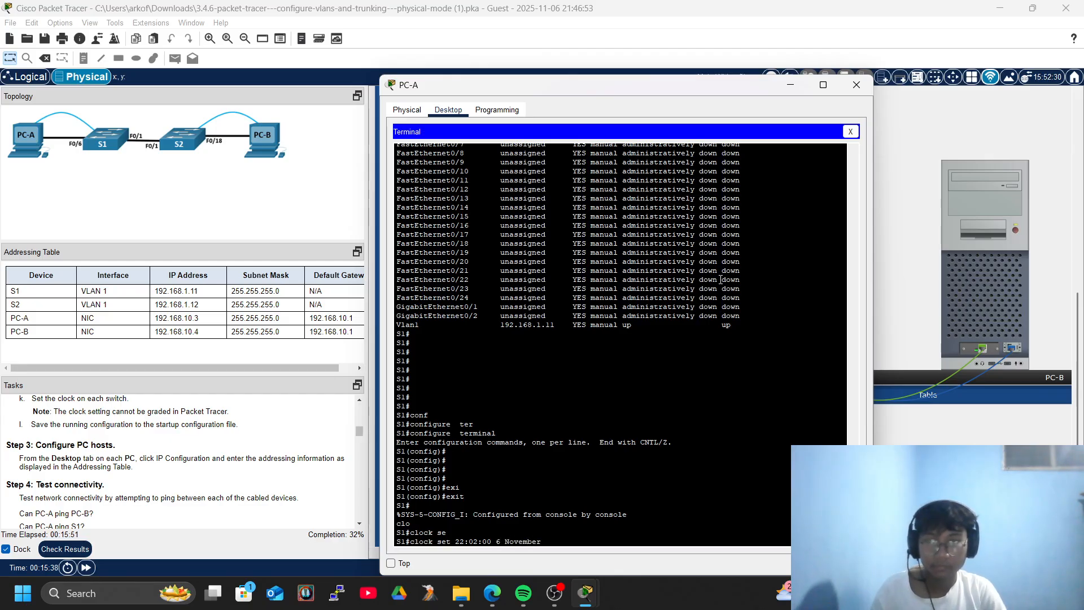
key(Return)
key(Return)
key(Return)
key(Return)
key(Return)
key(Return)
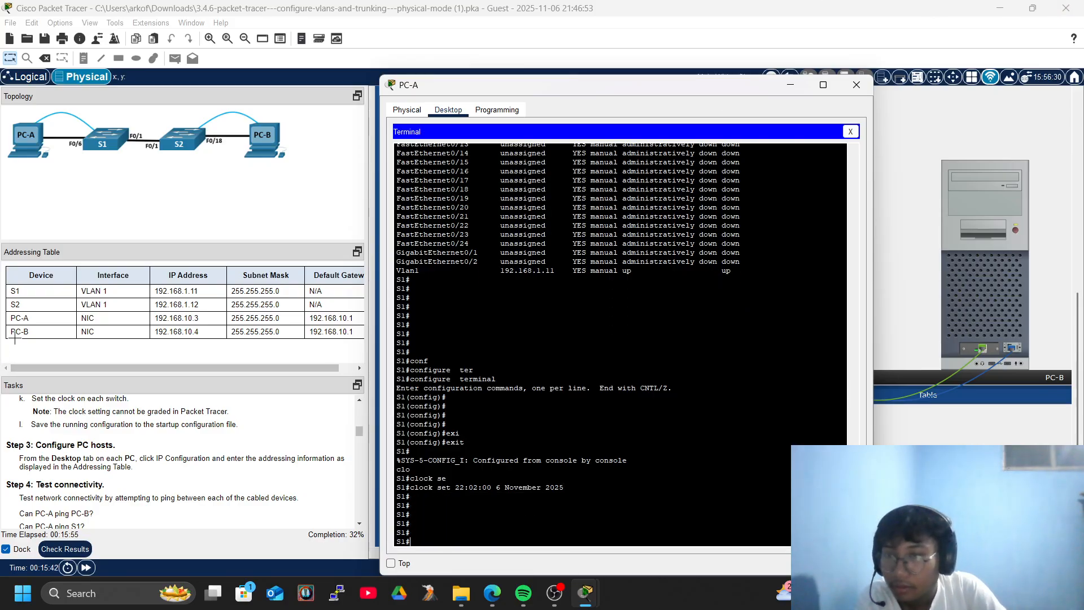
Save S1's running configuration with write memory.
text(wri)
key(Tab)
text(mem)
key(Tab)
key(Return)
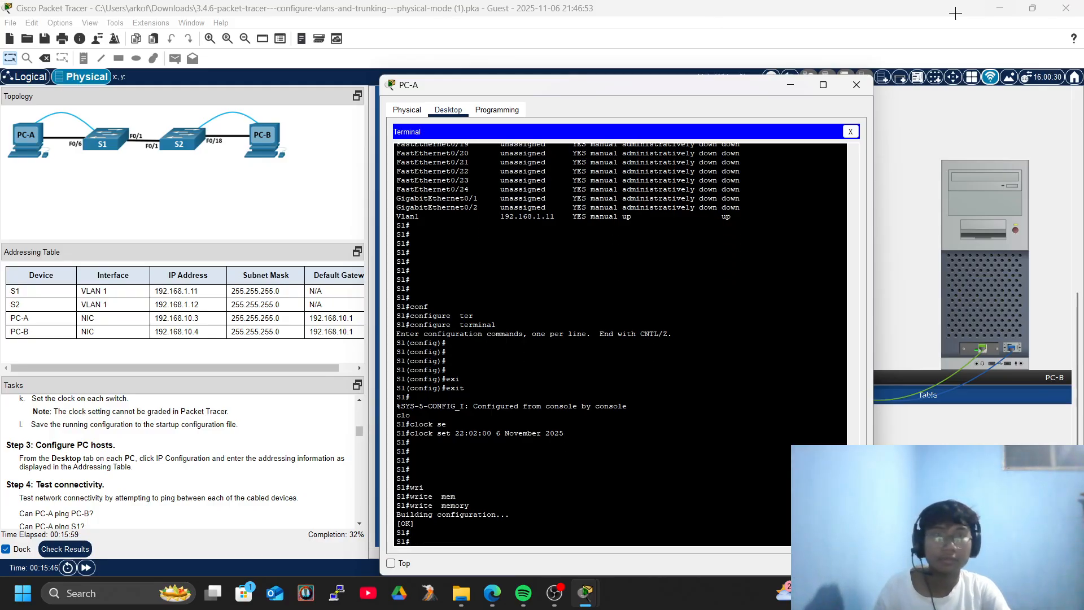
Reconnect to S2's console through PC-B's Terminal.
click(857, 85)
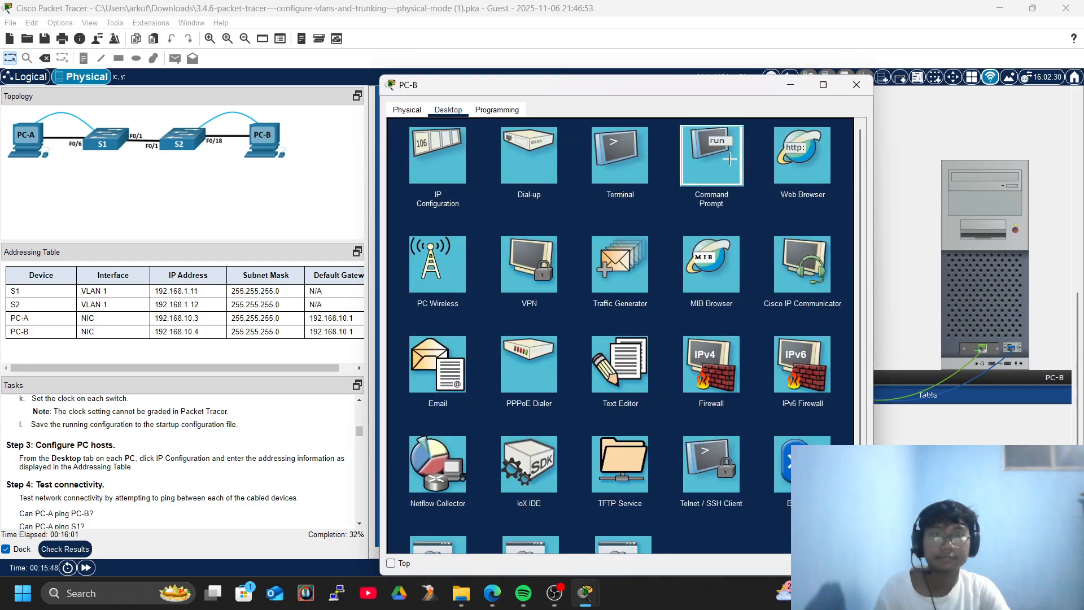
click(729, 156)
click(852, 131)
click(629, 212)
click(813, 244)
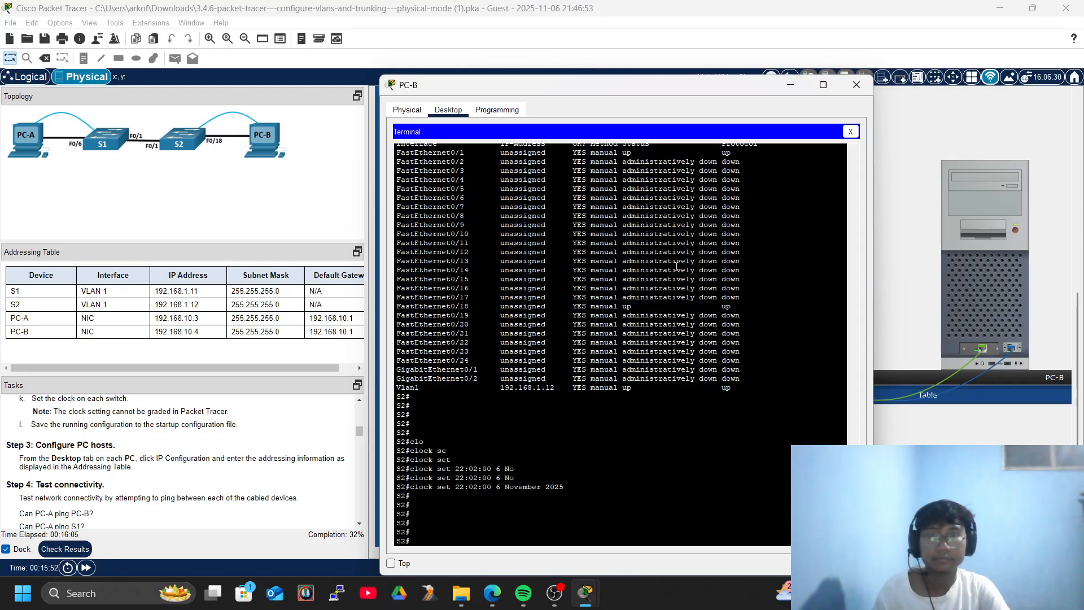
Save S2's running configuration with write memory and return to the physical workspace.
text(wri)
key(Tab)
text(mem)
key(Tab)
key(Return)
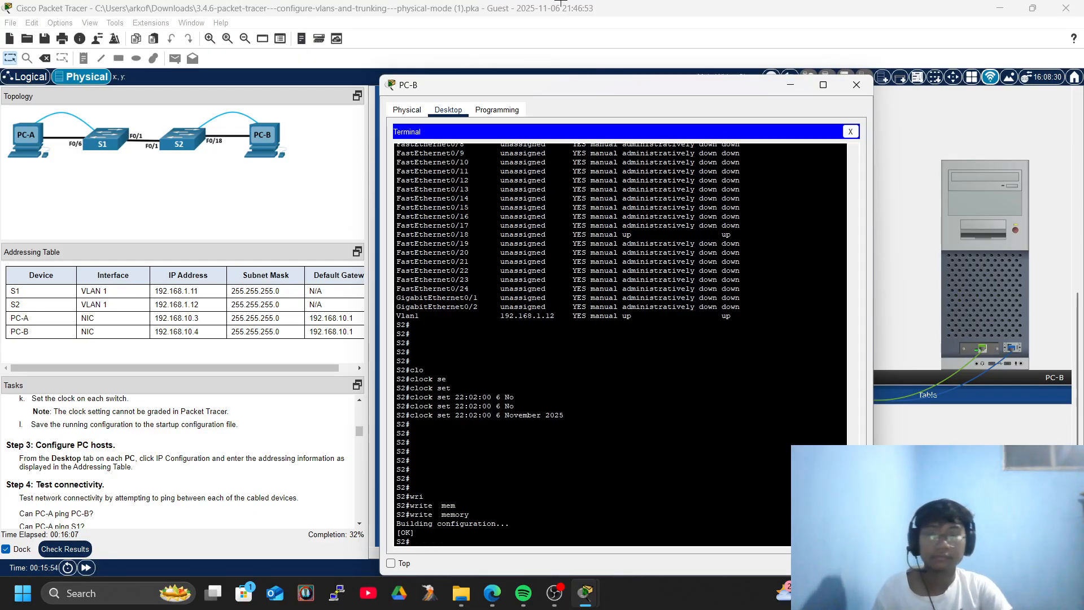
click(1069, 323)
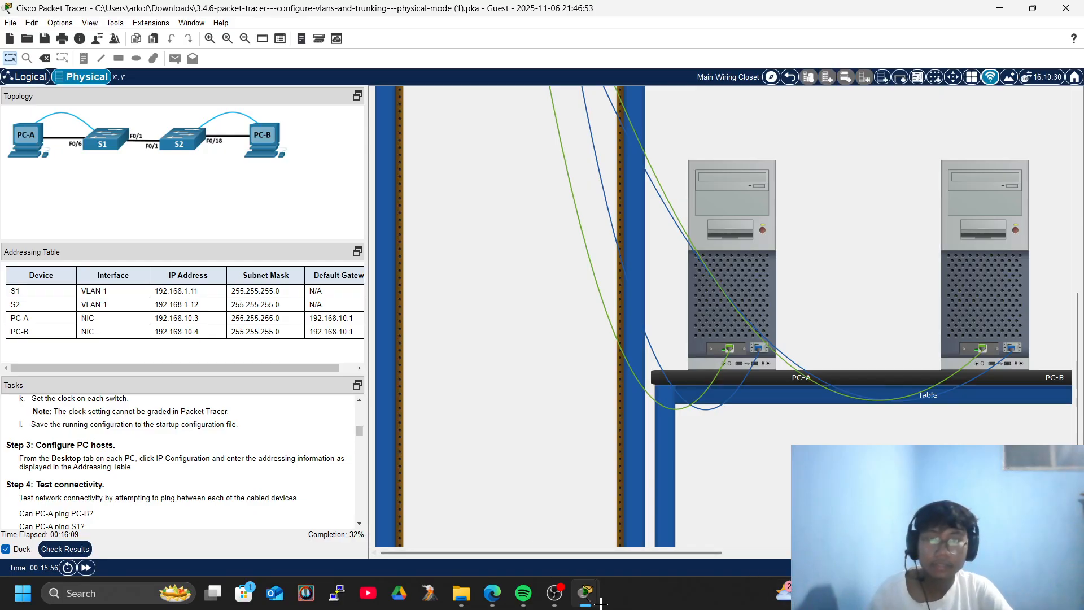
Close PC-B's window and open PC-A's IP Configuration.
mouse_move(585, 593)
click(649, 546)
click(857, 85)
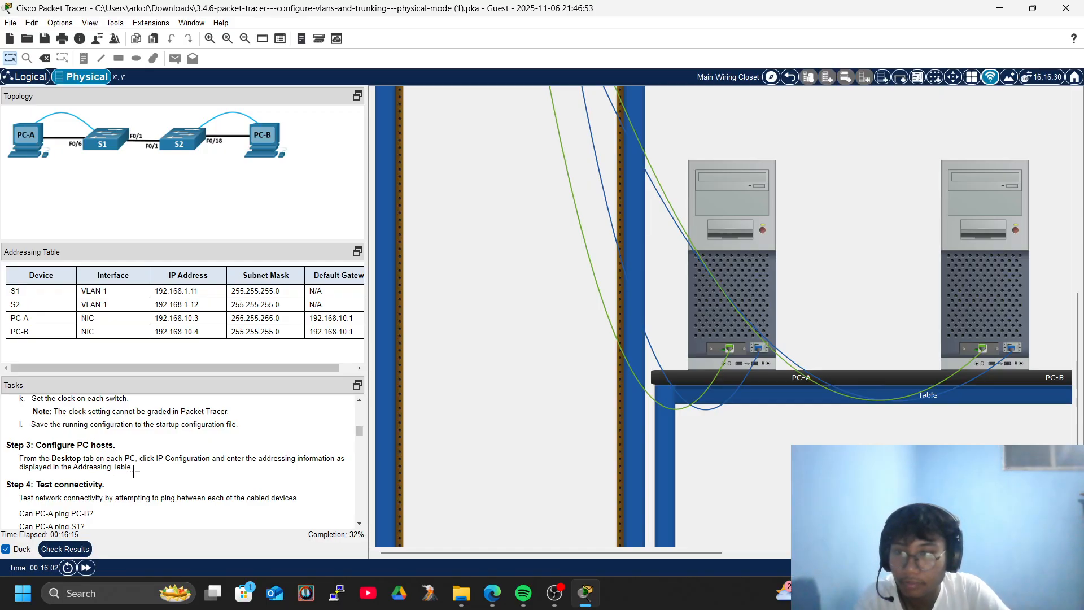
click(752, 222)
click(446, 172)
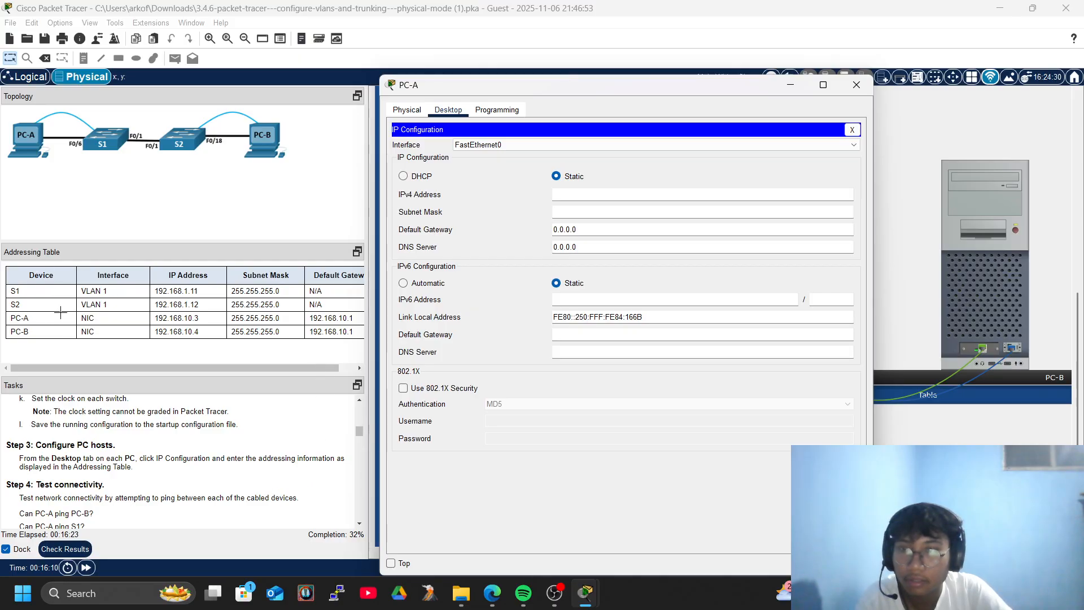
Select PC-A's address in the Addressing Table and focus the IPv4 Address field.
drag(197, 321, 151, 320)
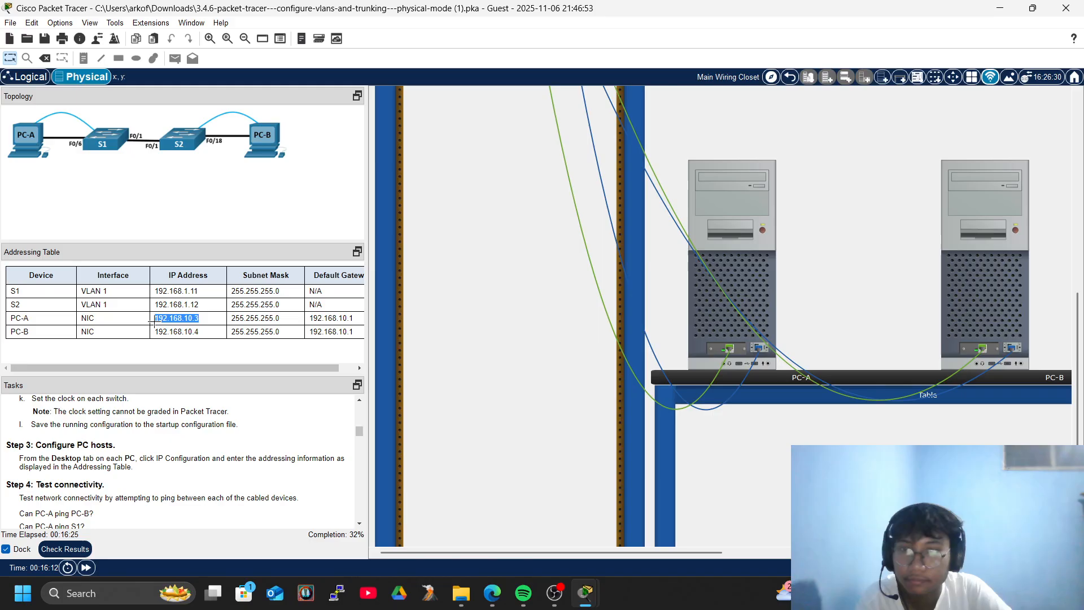
key(alt+Tab)
click(572, 196)
right_click(571, 196)
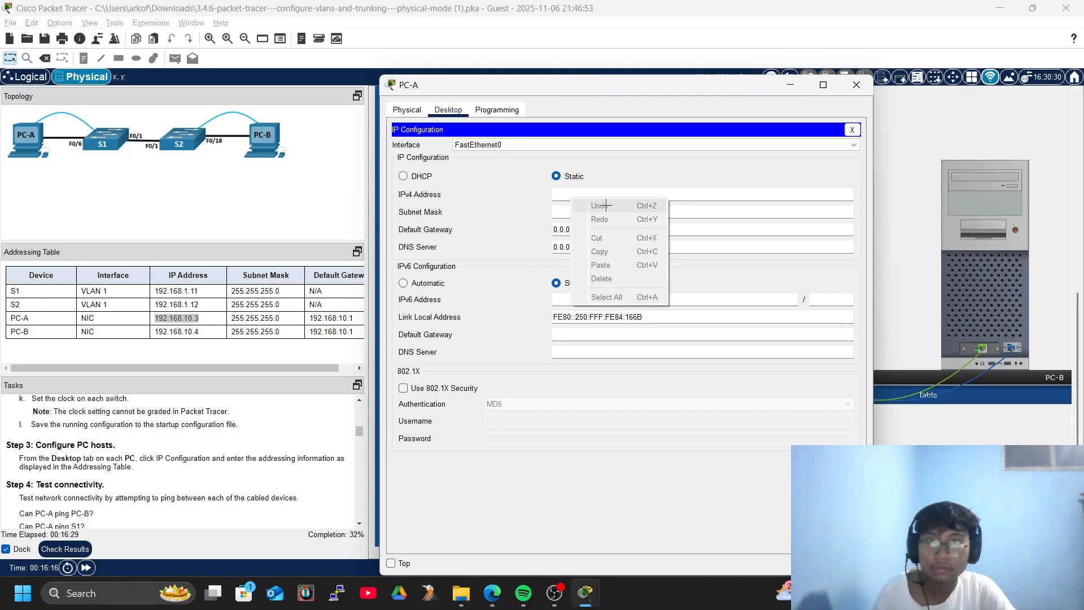
Copy 192.168.10.3 into PC-A's IPv4 Address field, auto-filling mask 255.255.255.0.
click(169, 319)
click(187, 319)
drag(204, 318, 139, 320)
right_click(164, 322)
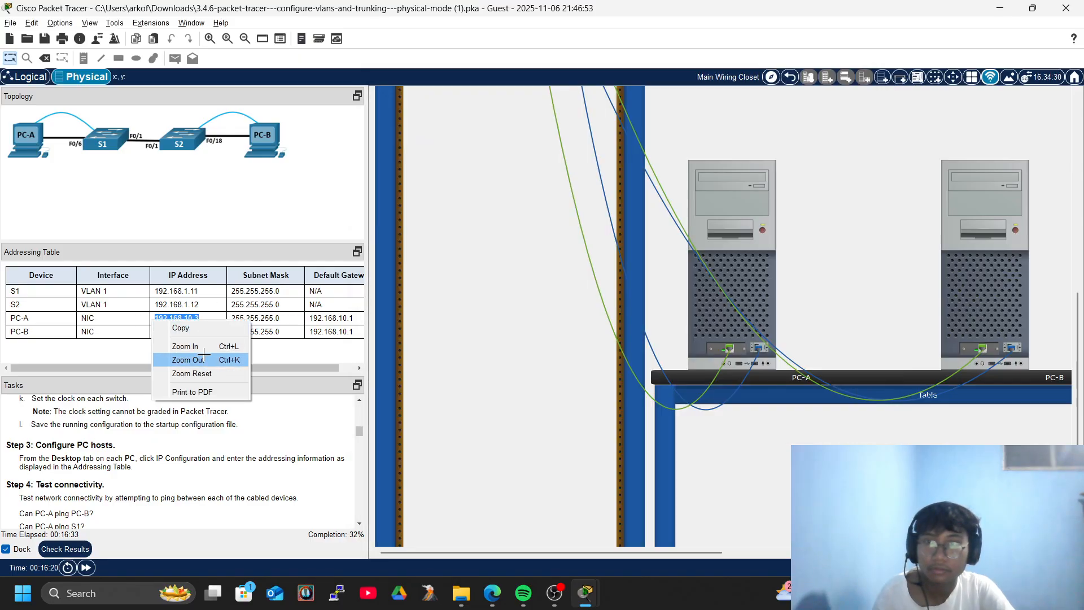
click(179, 329)
key(alt+Tab)
right_click(590, 195)
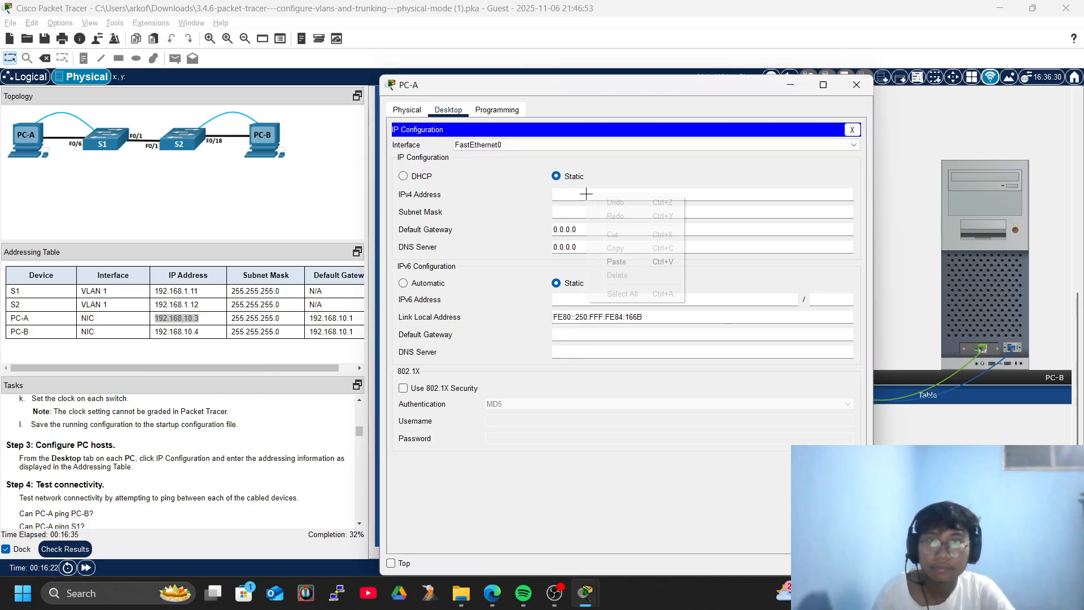
click(593, 260)
click(604, 195)
key(BackSpace)
key(BackSpace)
key(BackSpace)
key(BackSpace)
key(BackSpace)
key(BackSpace)
key(BackSpace)
key(BackSpace)
key(BackSpace)
key(BackSpace)
key(BackSpace)
key(BackSpace)
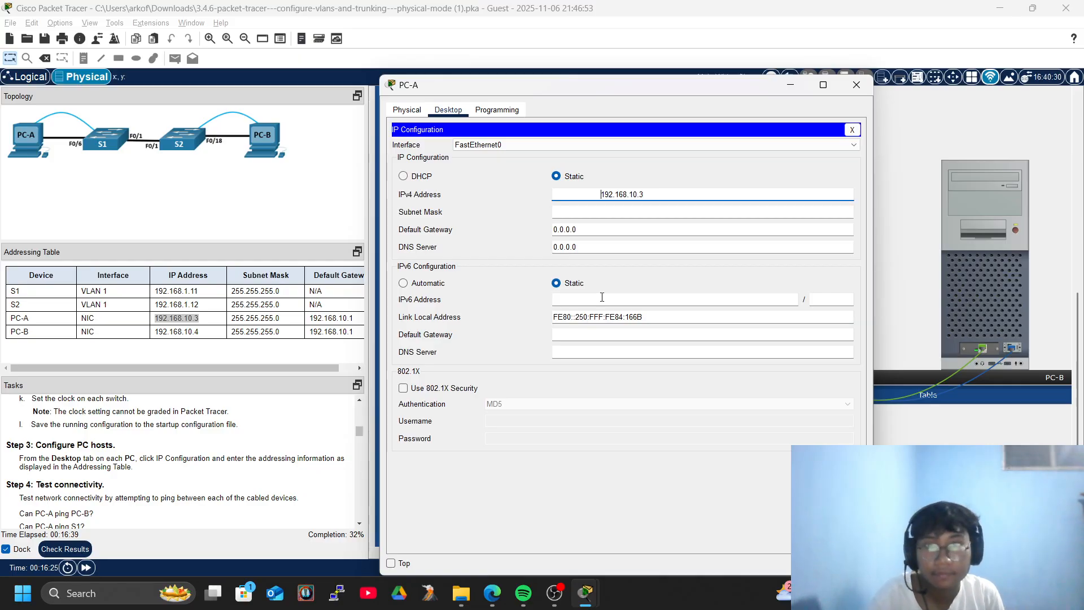
key(Tab)
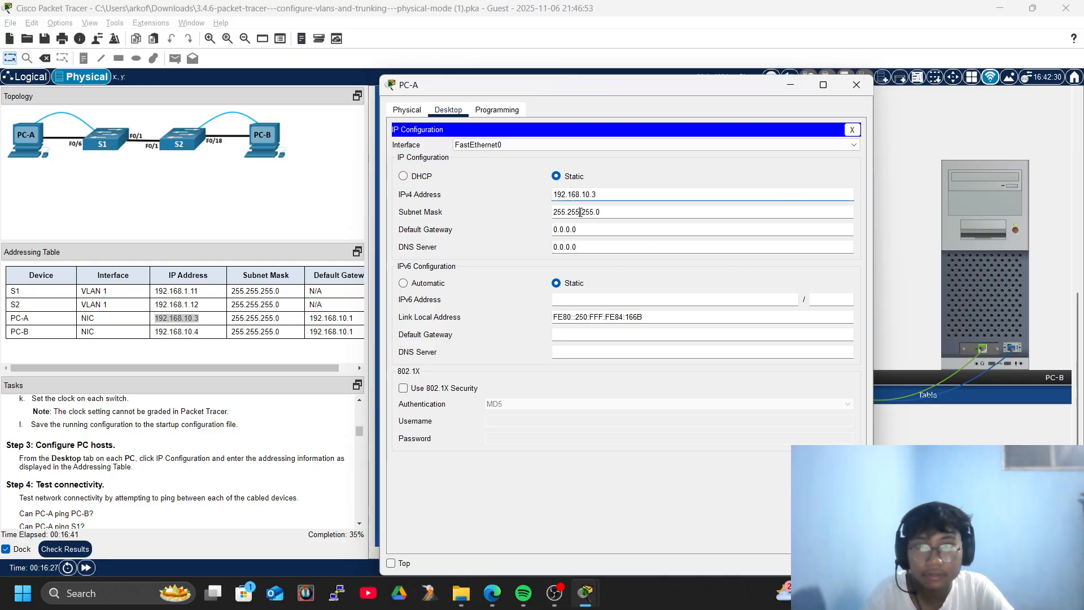
Set PC-A's default gateway to 192.168.10.1 and close its window.
click(593, 229)
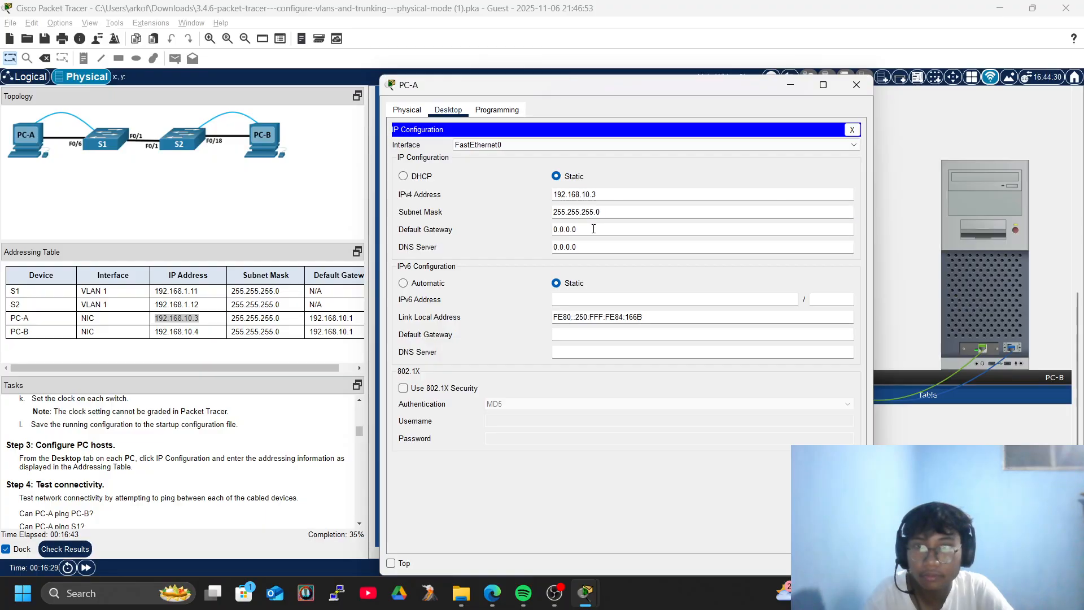
key(BackSpace)
key(BackSpace)
key(BackSpace)
key(BackSpace)
key(BackSpace)
key(BackSpace)
key(BackSpace)
text(192.168.10.1)
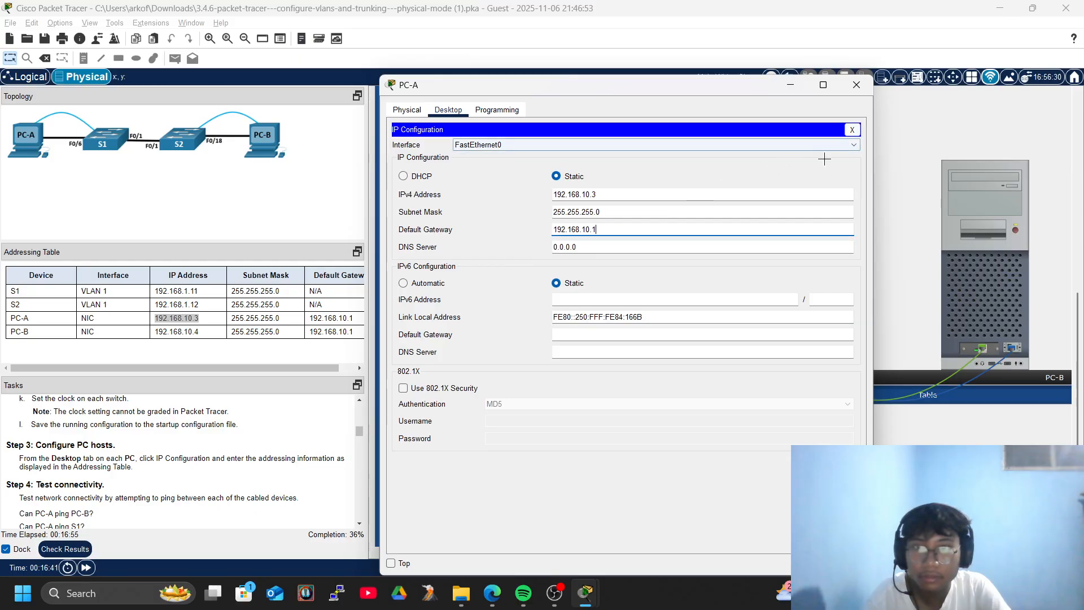
click(853, 130)
click(857, 85)
click(968, 195)
Enter 192.168.10.4 as PC-B's static IP address.
click(461, 196)
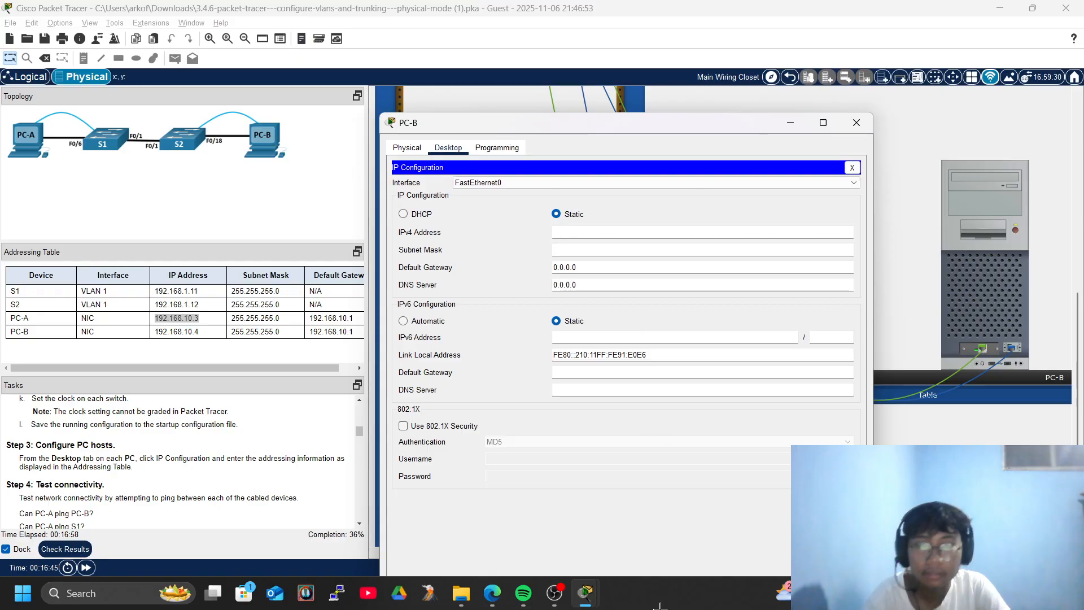
click(553, 596)
drag(647, 99, 674, 85)
click(848, 82)
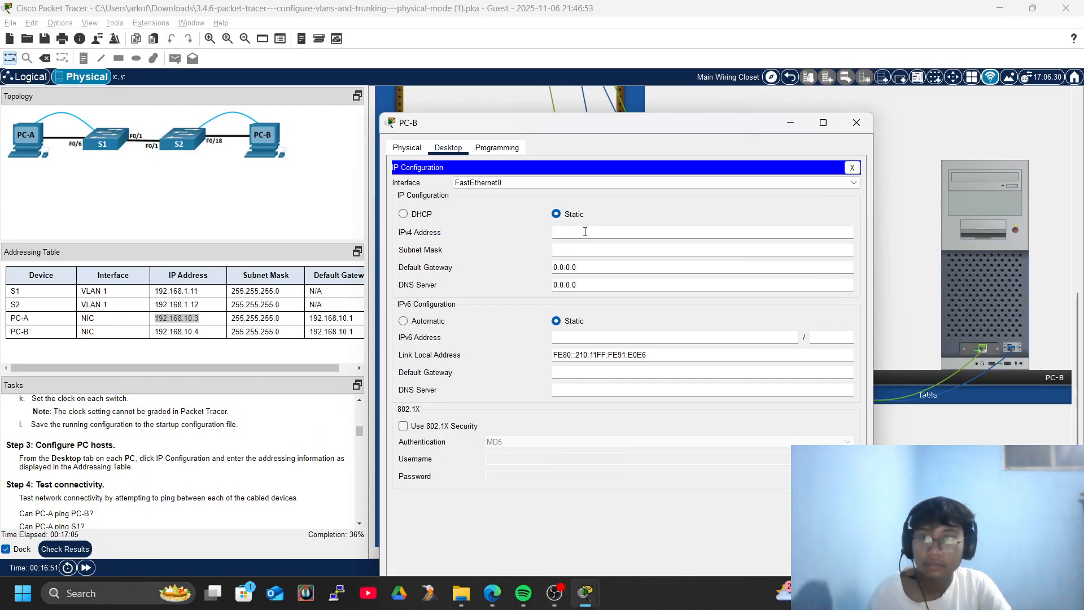
text(192.168.10.4)
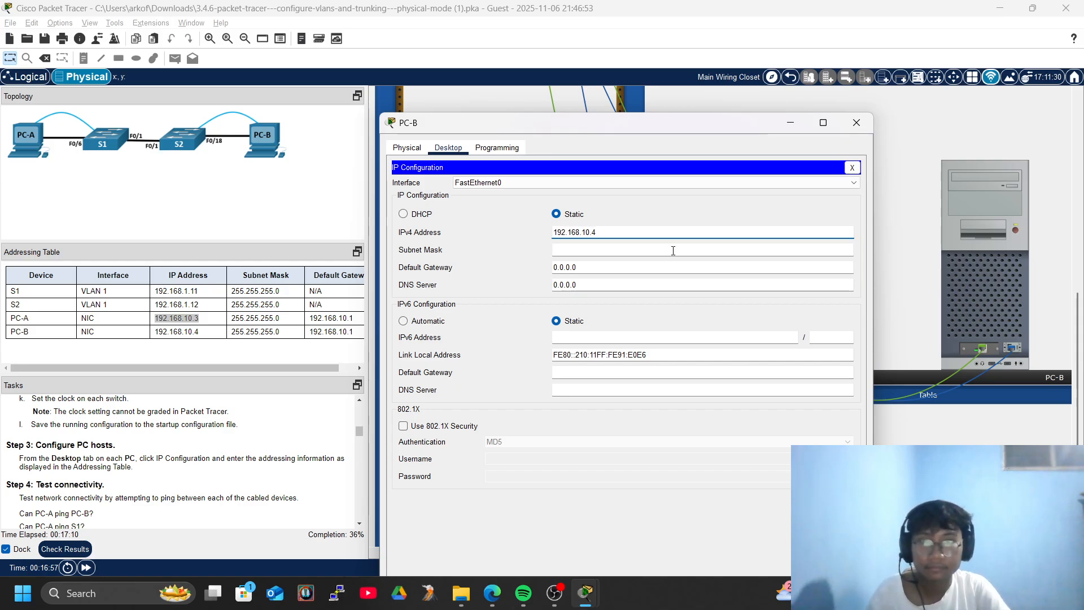
Give PC-B mask 255.255.255.0 and gateway 192.168.10.1, then close its windows.
click(587, 250)
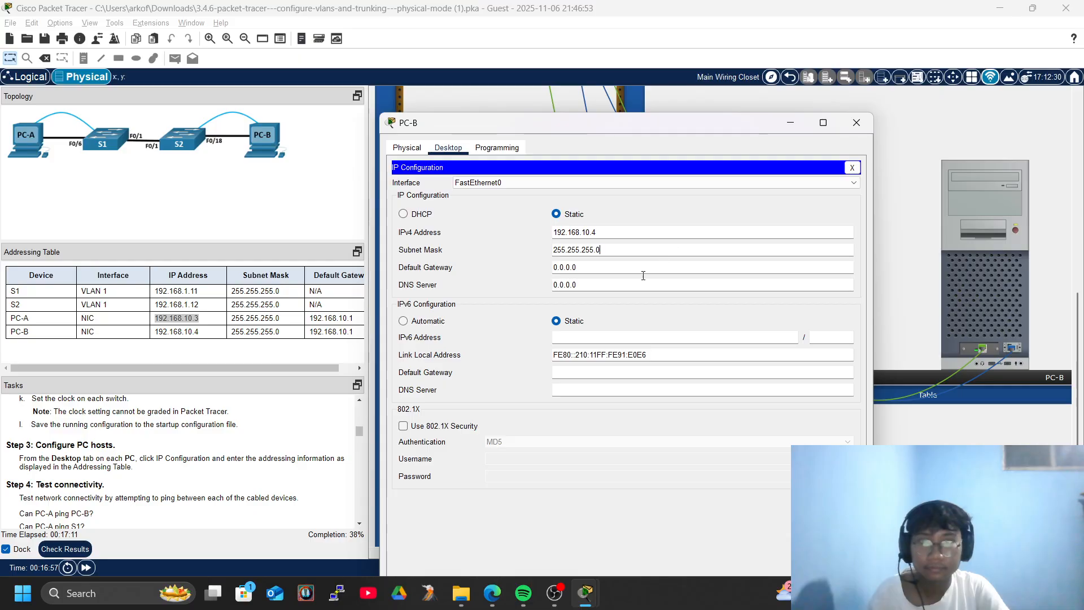
click(597, 274)
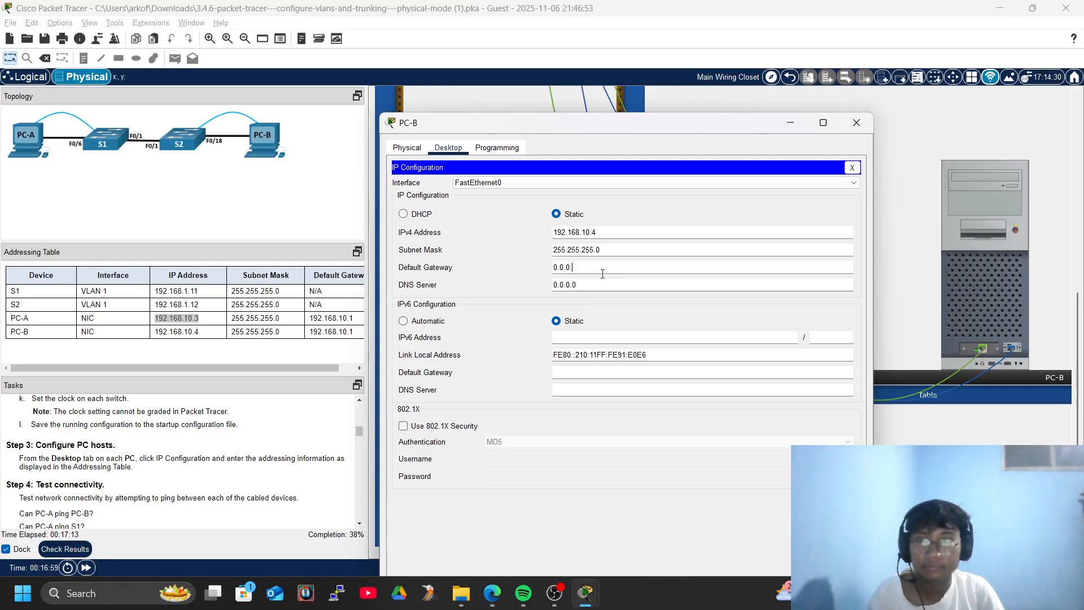
key(BackSpace)
key(BackSpace)
text(192.168.10.1)
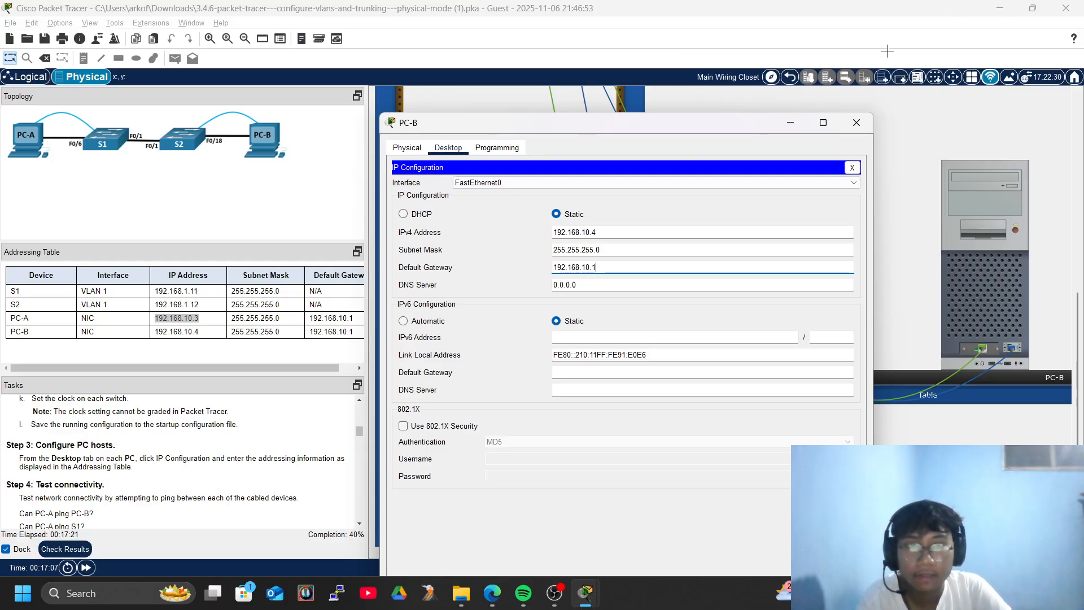
click(852, 167)
click(856, 123)
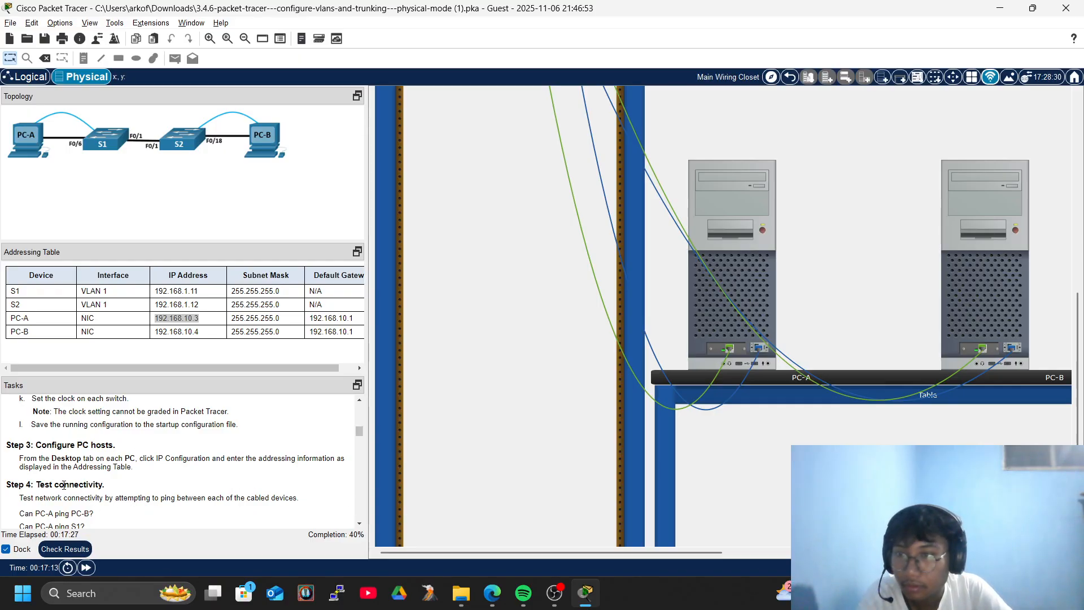
Ping PC-B at 192.168.10.4 from PC-A's command prompt and confirm the replies.
scroll(62, 486, down, 3)
scroll(102, 469, up, 3)
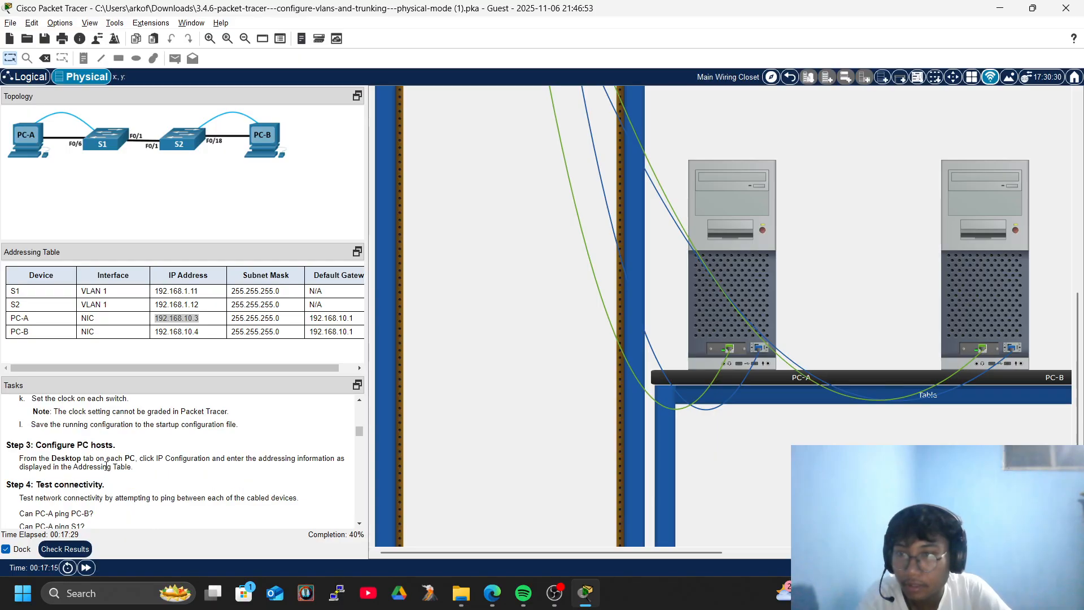
click(734, 229)
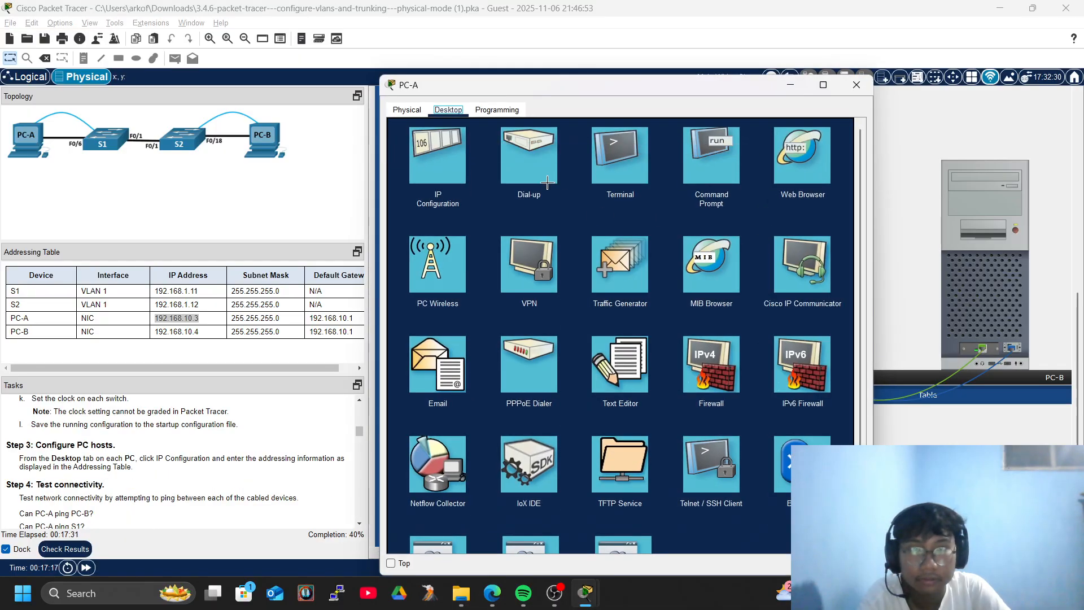
click(713, 160)
text(ping 192.168.10.4)
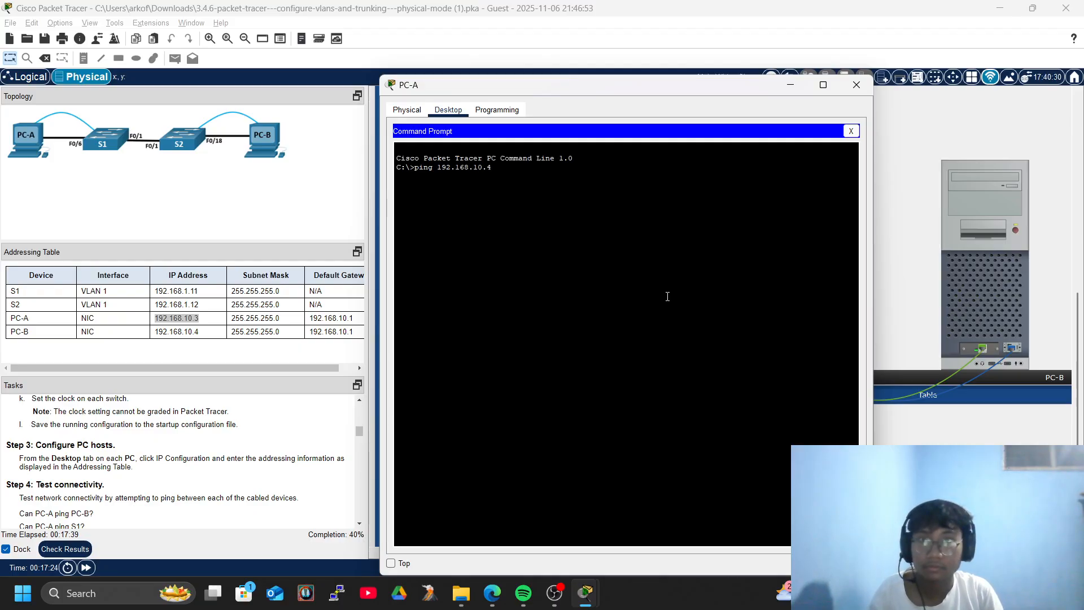
key(Return)
key(ctrl+c)
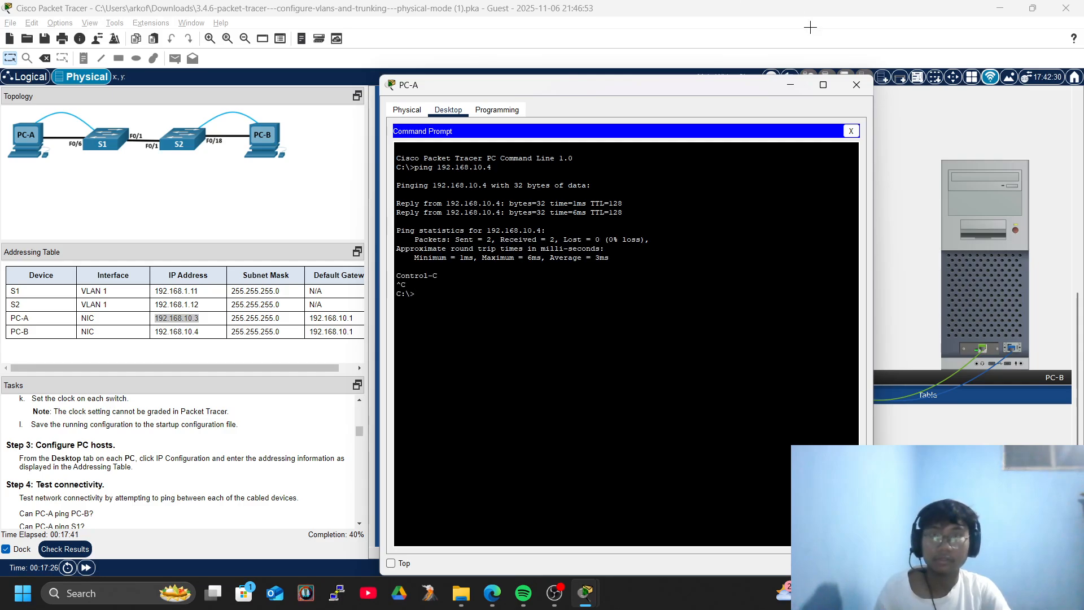
click(856, 84)
Ping S1 at 192.168.1.11 from PC-A's command prompt; the ping fails.
click(985, 265)
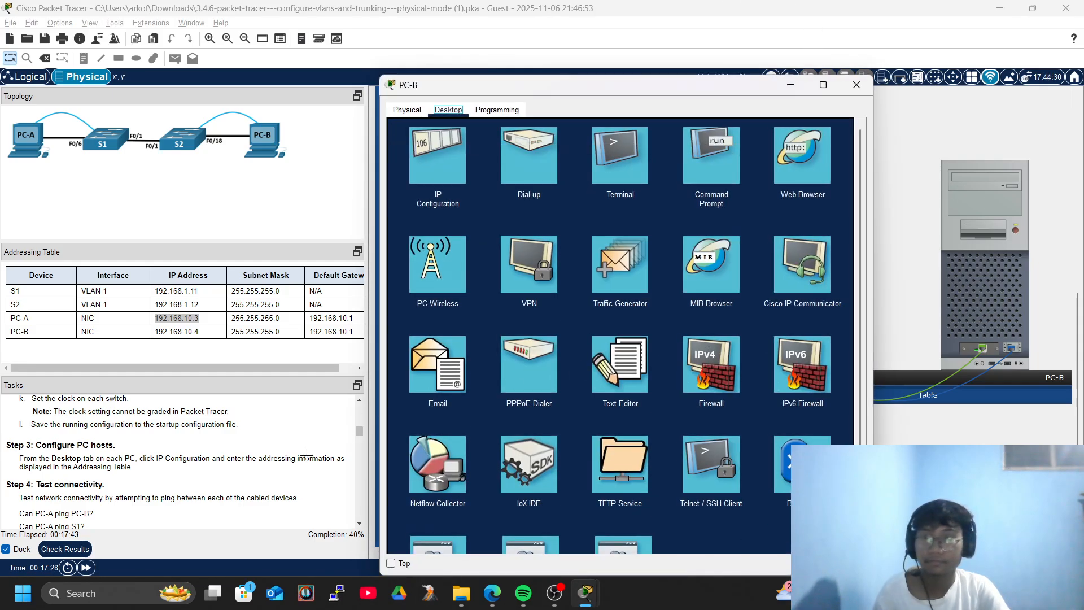
scroll(186, 448, down, 3)
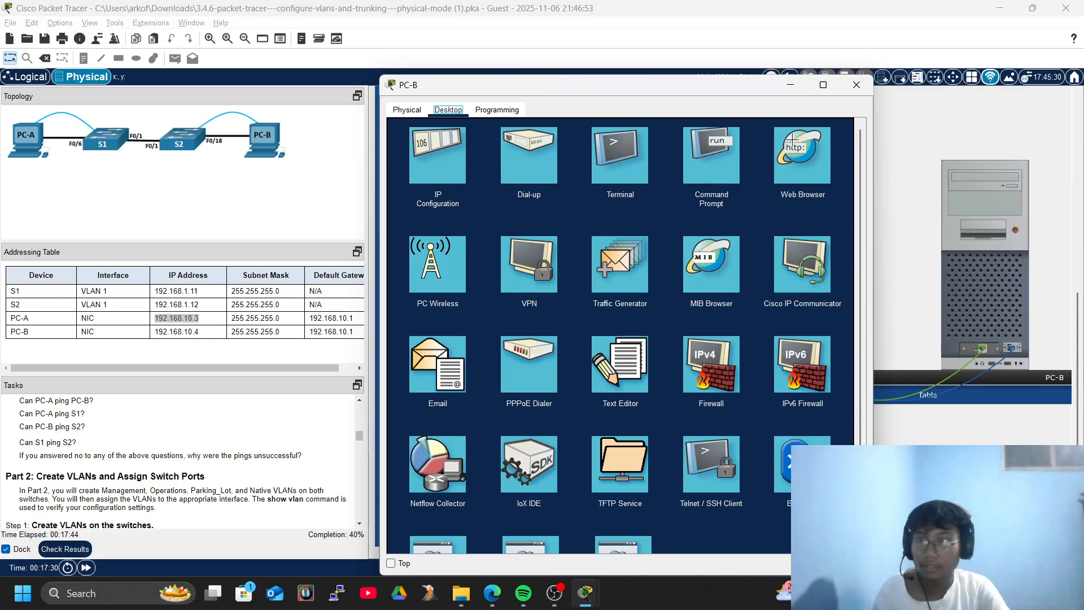
click(857, 84)
click(732, 179)
click(732, 179)
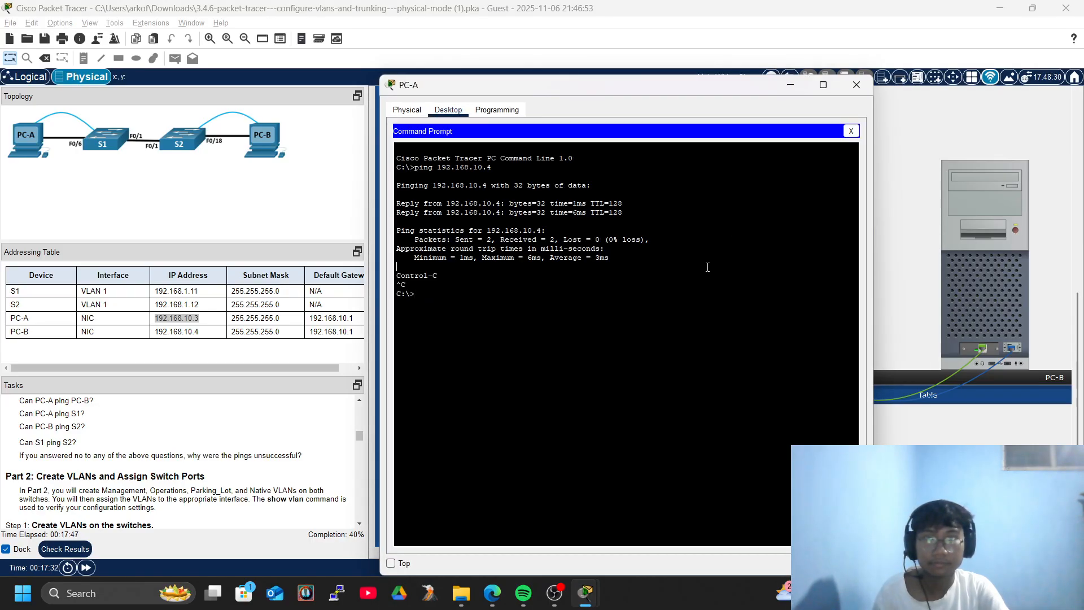
key(Return)
key(Return)
key(Return)
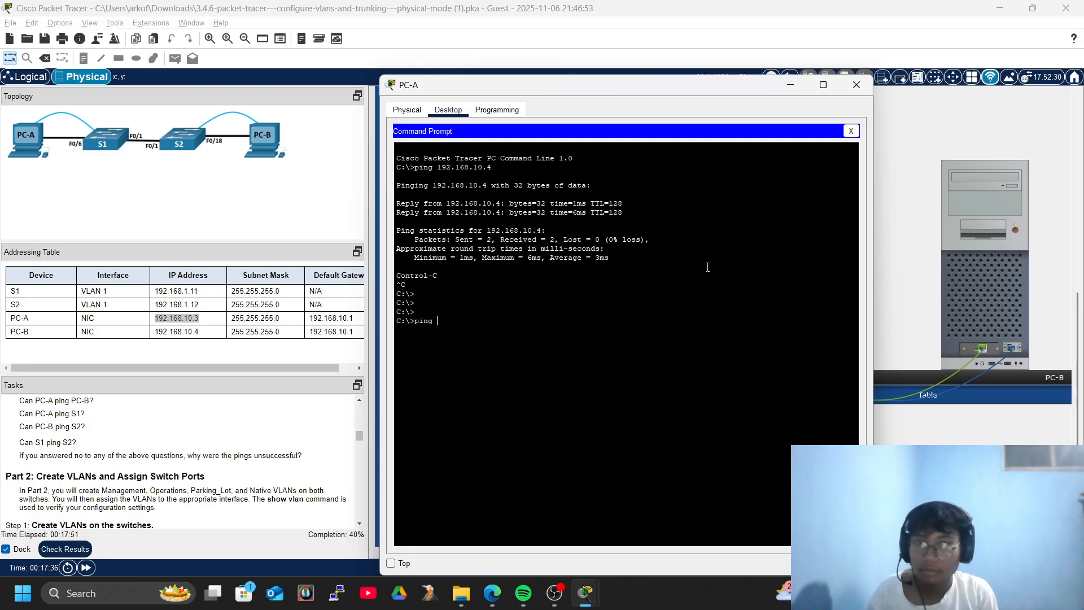
text(192.168)
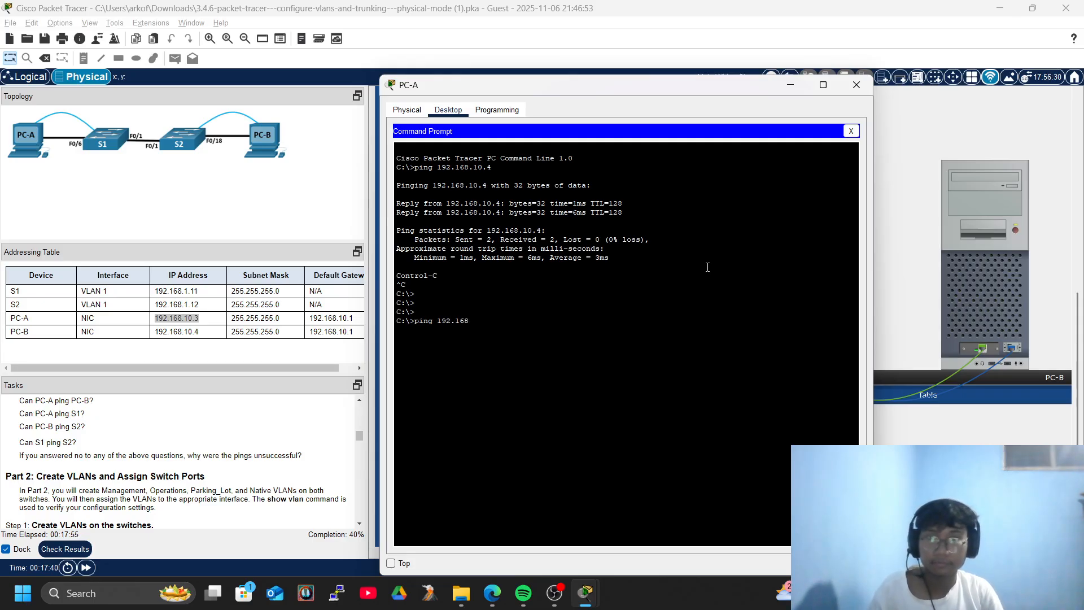
text(.1.11)
key(Return)
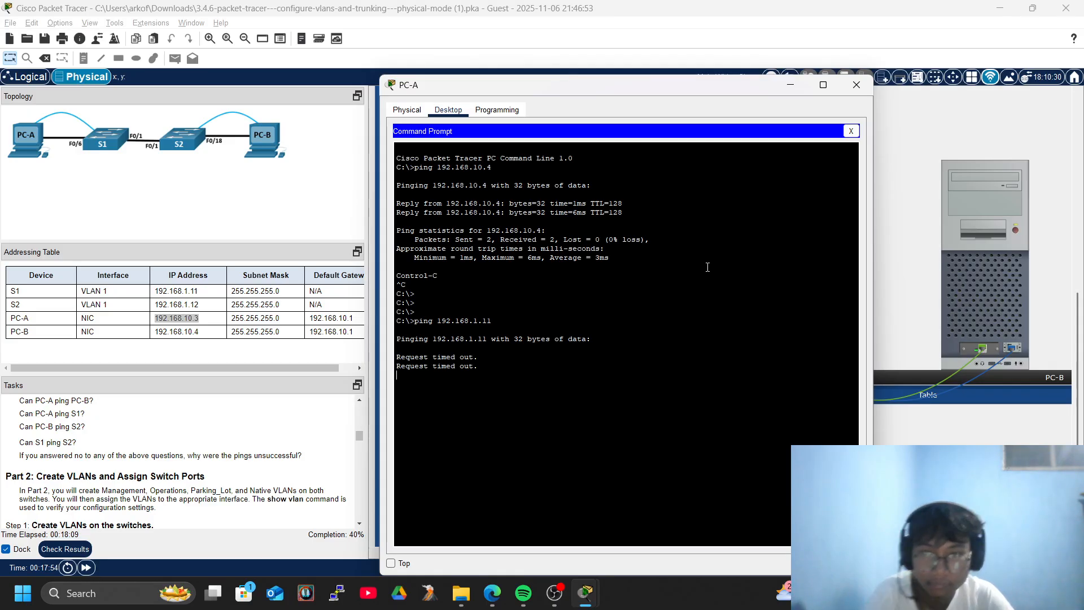
key(ctrl+c)
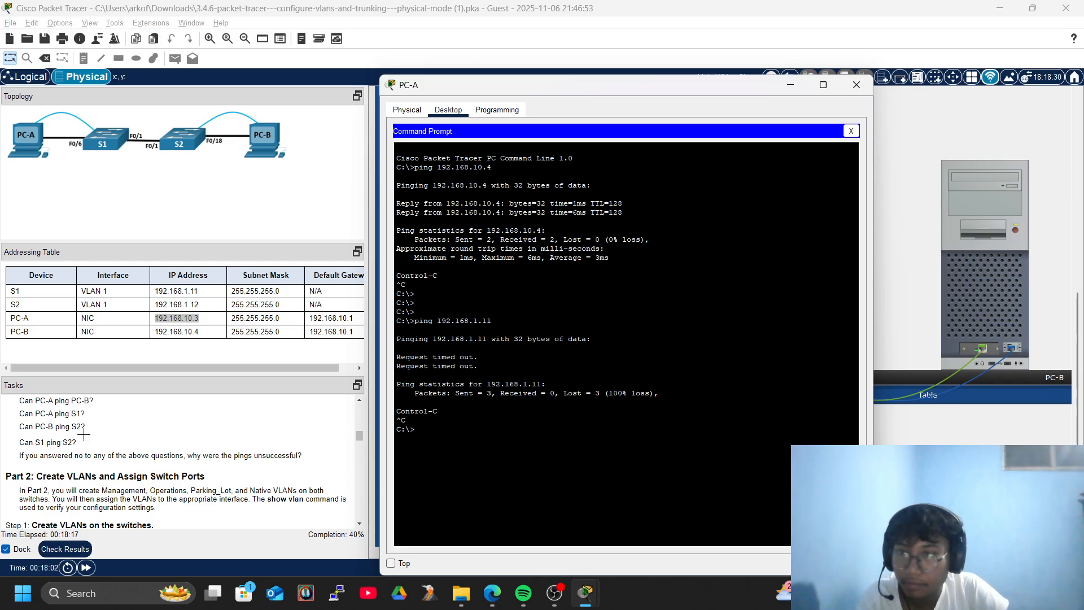
click(852, 131)
click(857, 85)
Ping S2 at 192.168.1.12 from PC-B's command prompt; it fails with 100% loss.
click(986, 283)
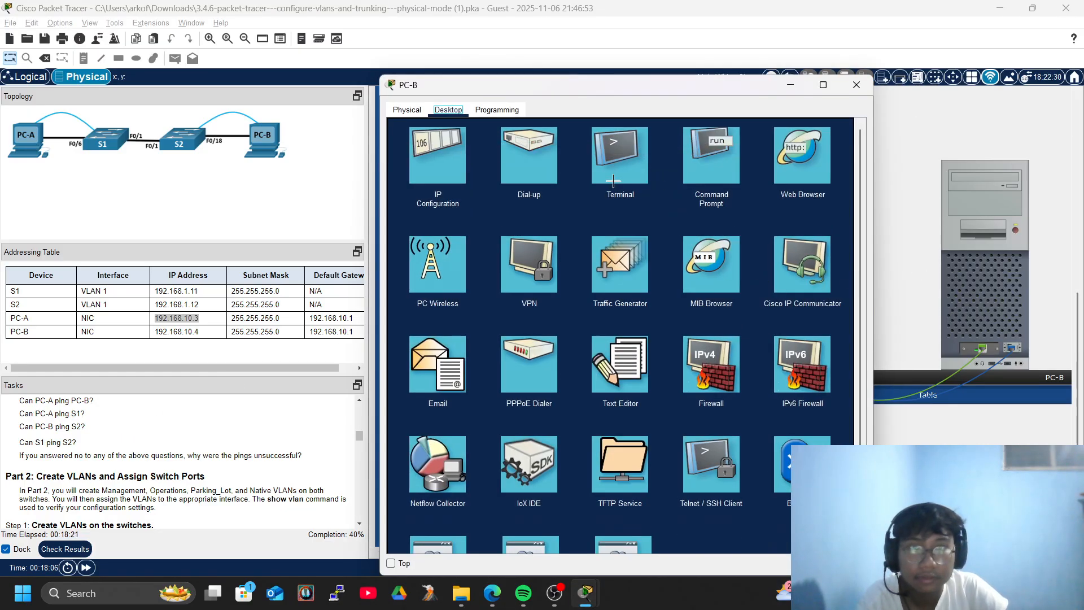
click(702, 152)
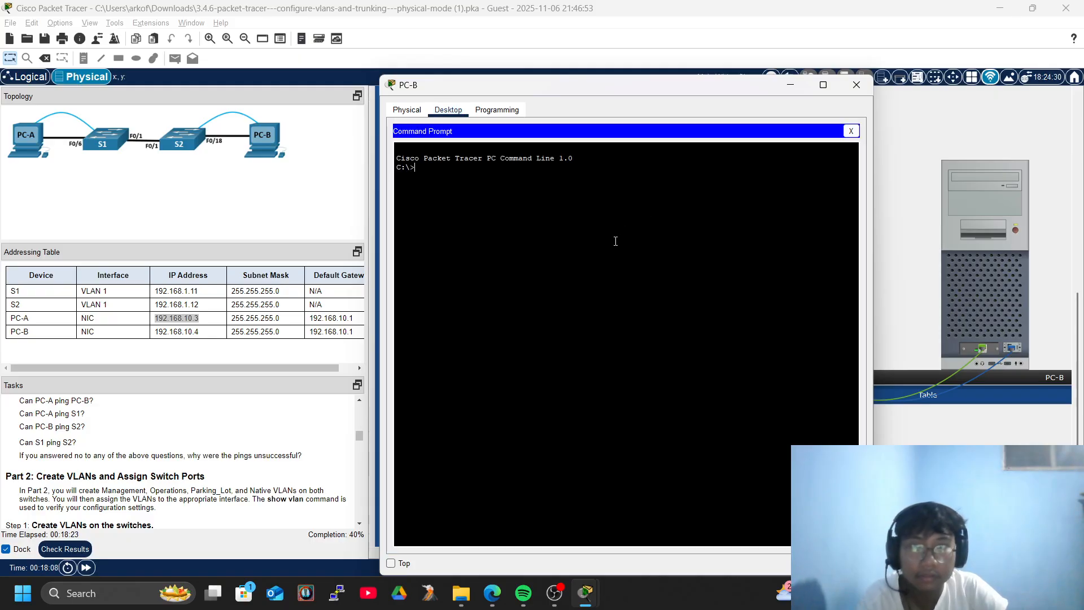
key(Return)
key(Return)
key(Return)
key(Return)
text(ping 192.168.1.12)
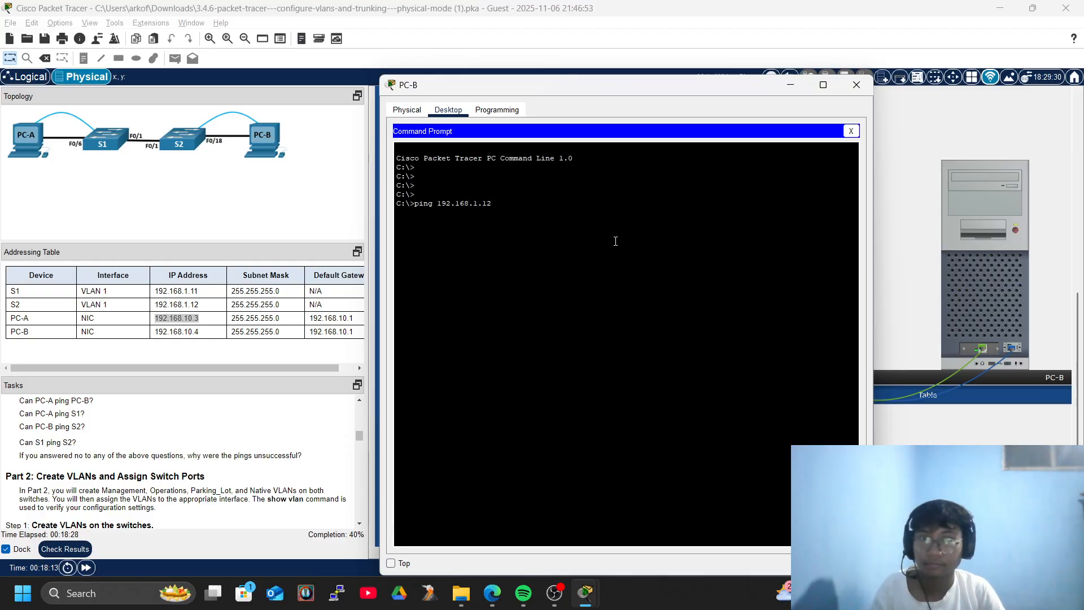
key(Return)
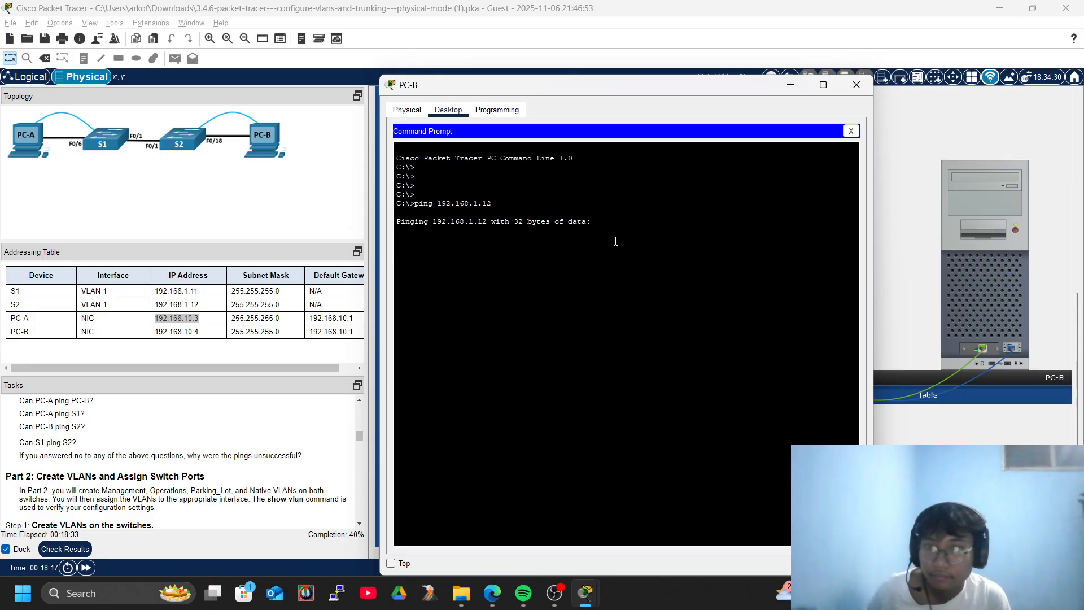
key(ctrl+c)
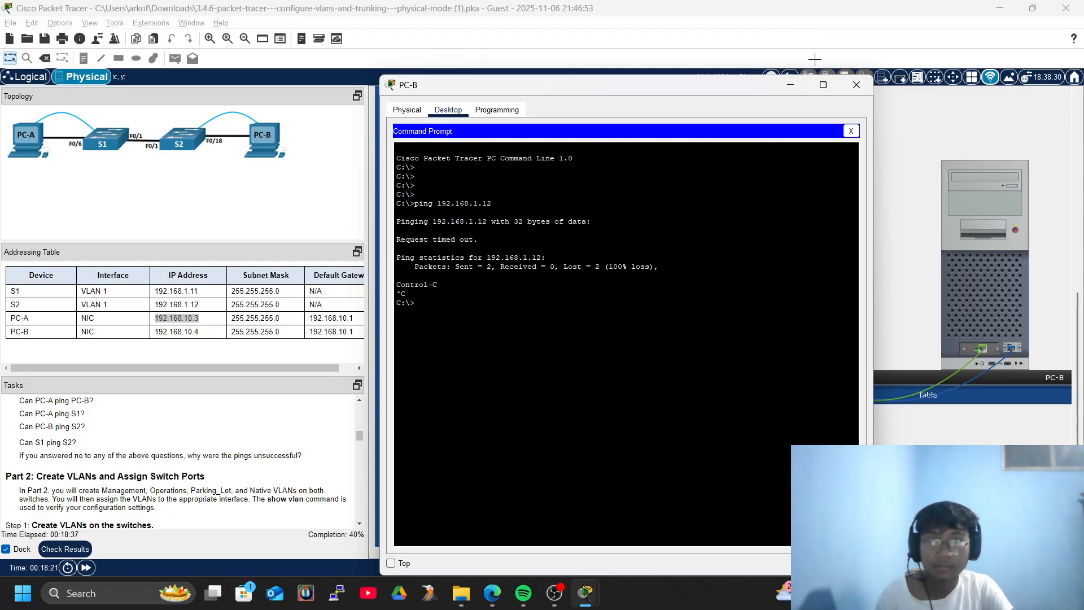
Open a console terminal session to S1 from PC-A with default settings.
click(857, 84)
click(734, 226)
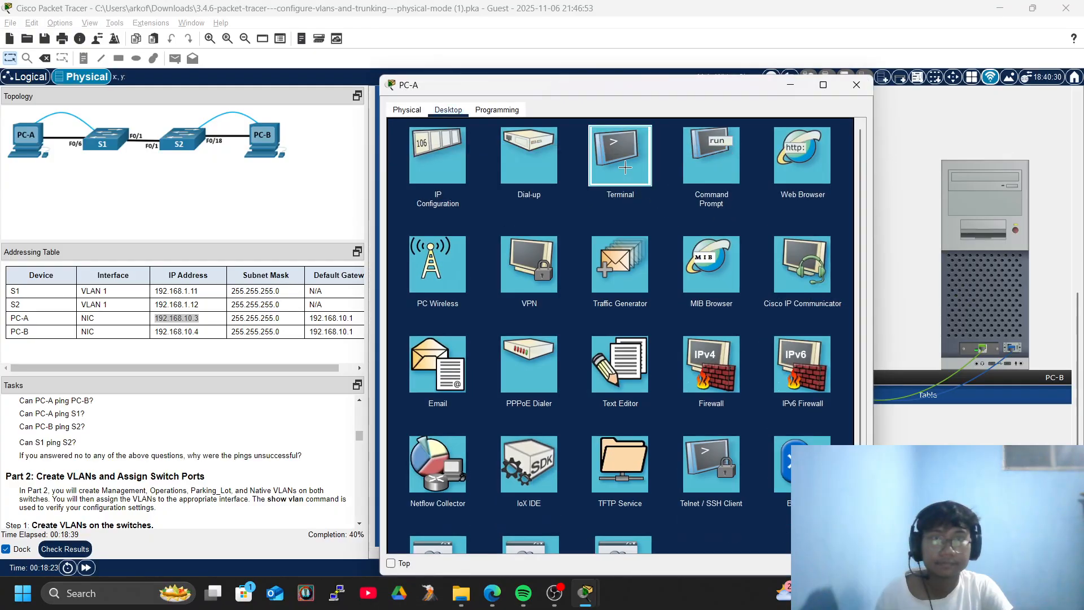
click(628, 207)
click(828, 249)
Run ping 192.168.1.12 from S1 twice, reaching 60% then 100% success.
key(Return)
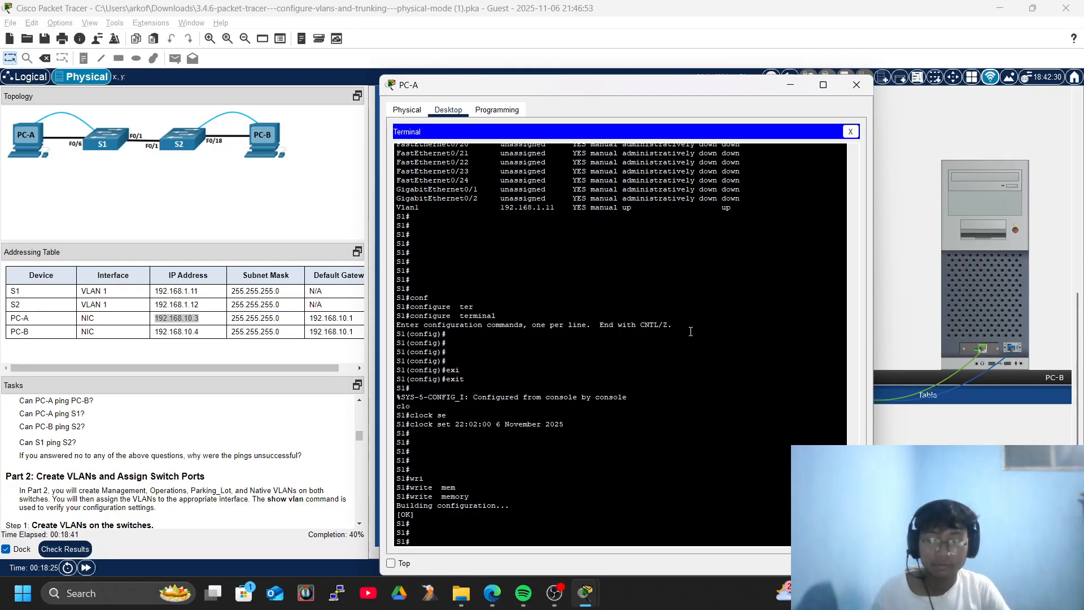
text(pi)
key(Tab)
text(192.1)
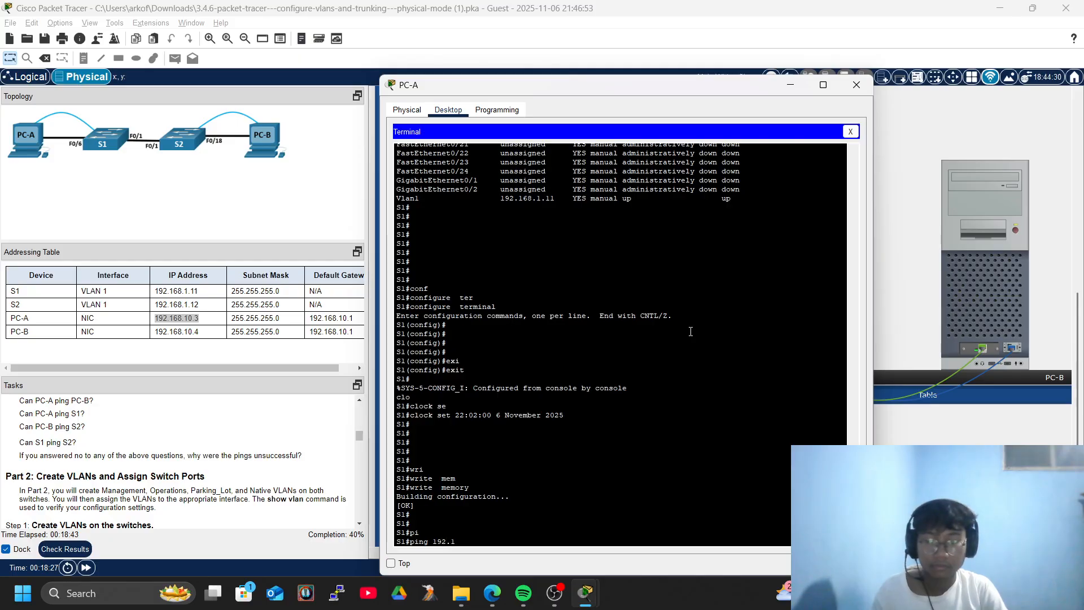
text(68.1.12)
key(Return)
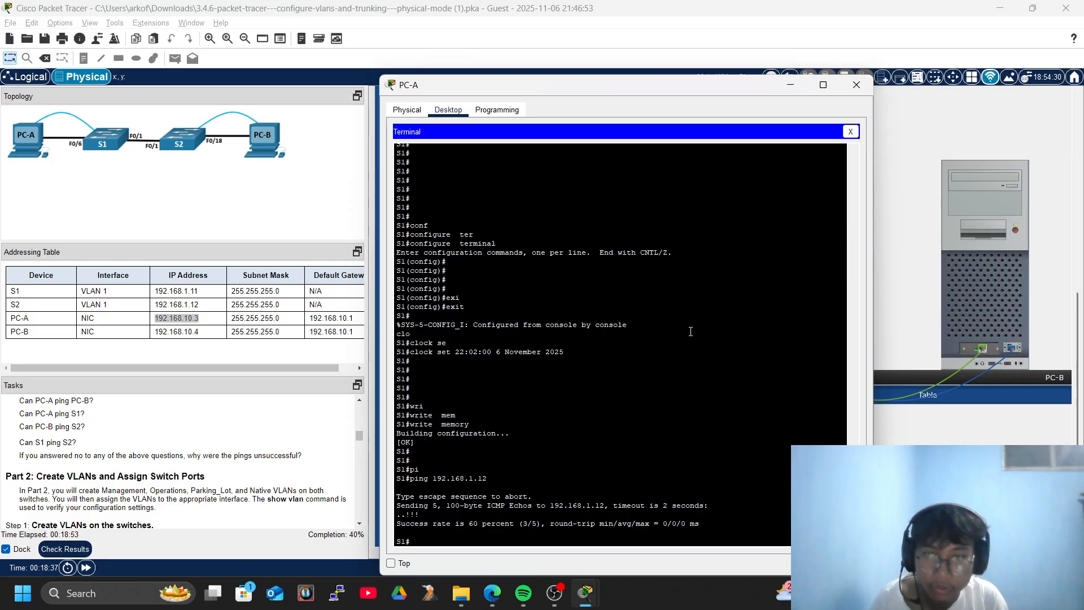
key(Up)
key(Return)
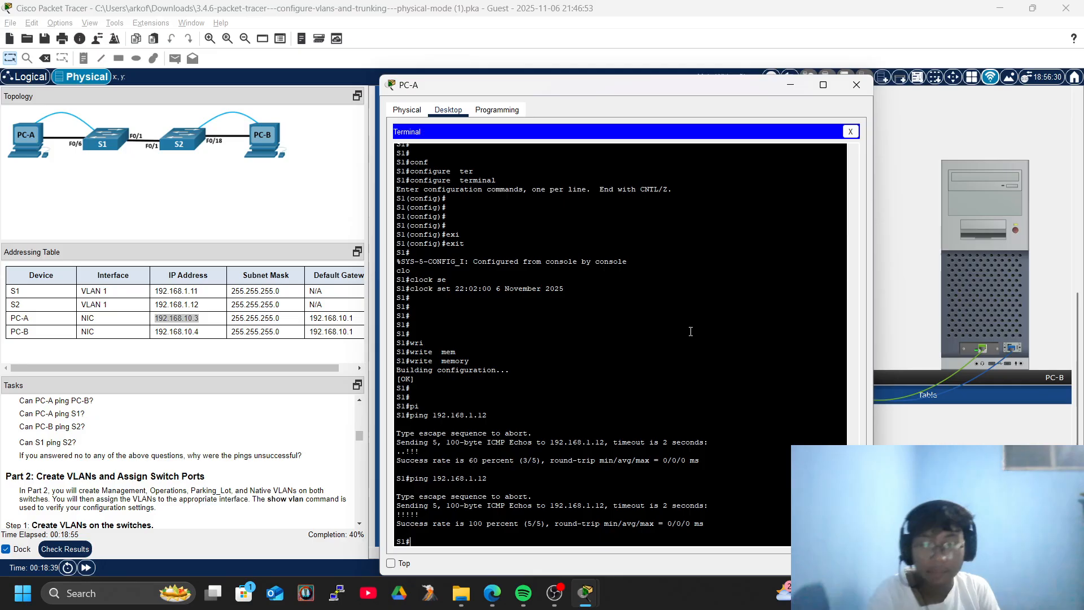
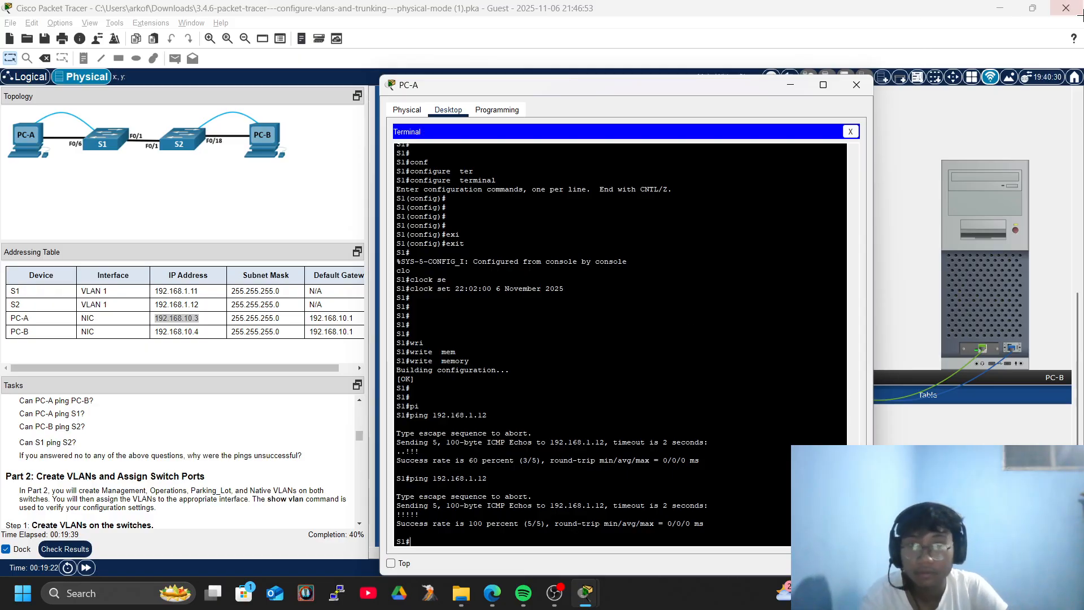
Send the PC-A terminal behind the workspace and scroll the Tasks panel to Step 1's VLAN commands.
click(245, 304)
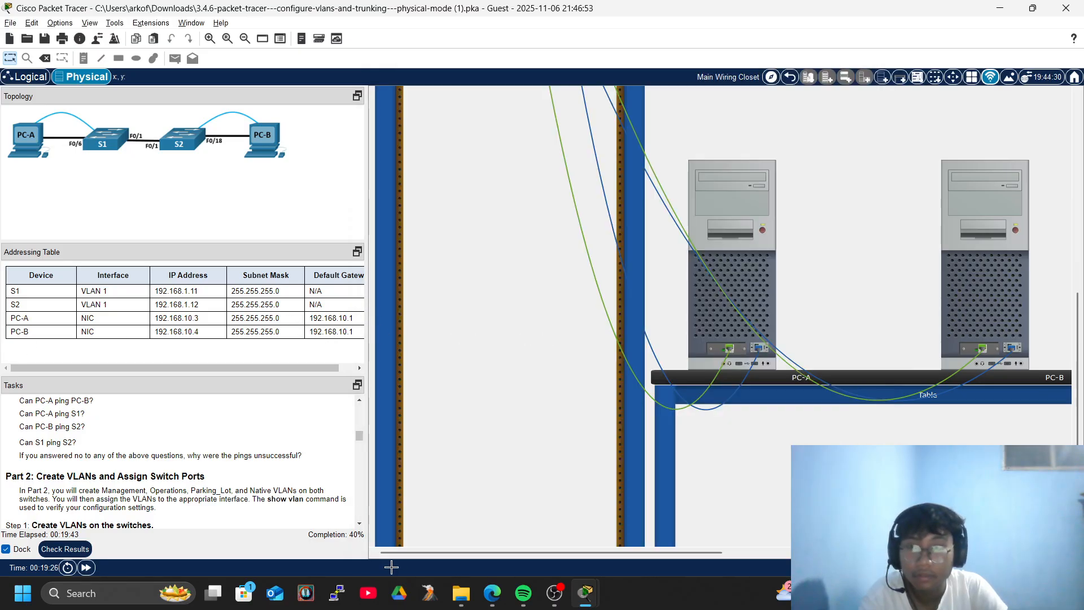
scroll(70, 463, down, 3)
scroll(104, 470, up, 3)
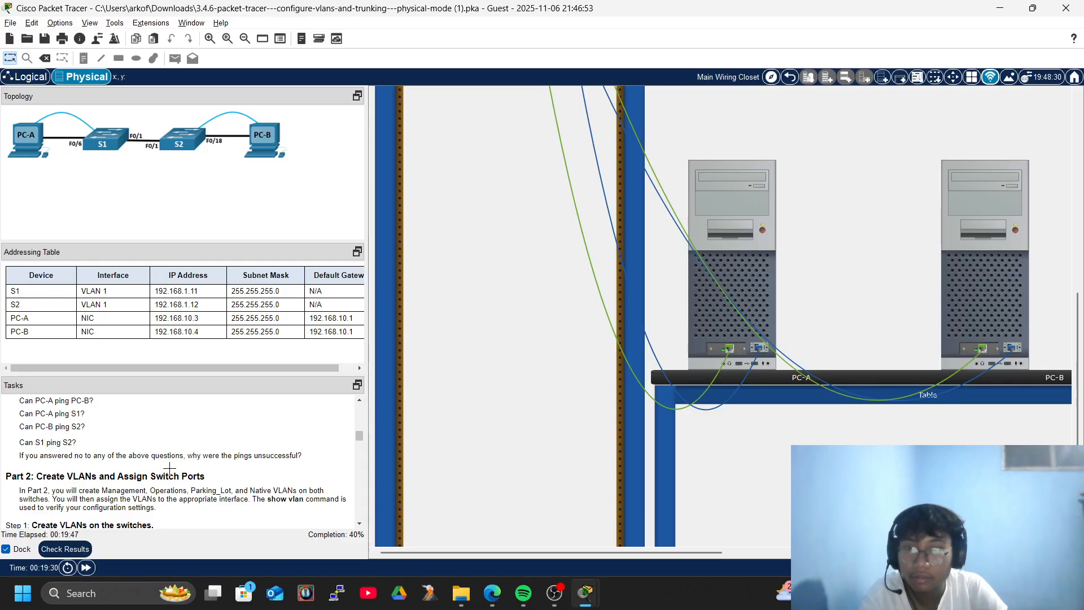
scroll(162, 470, down, 3)
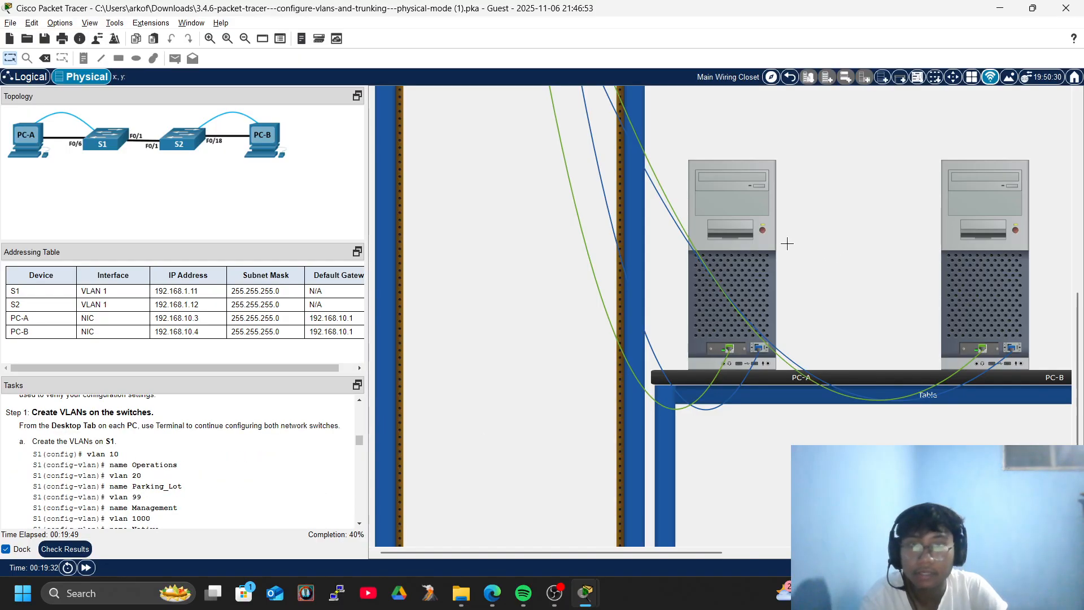
Return to PC-A's S1 terminal and enter global configuration mode with configure terminal.
click(747, 231)
key(Return)
key(Return)
key(Return)
key(Return)
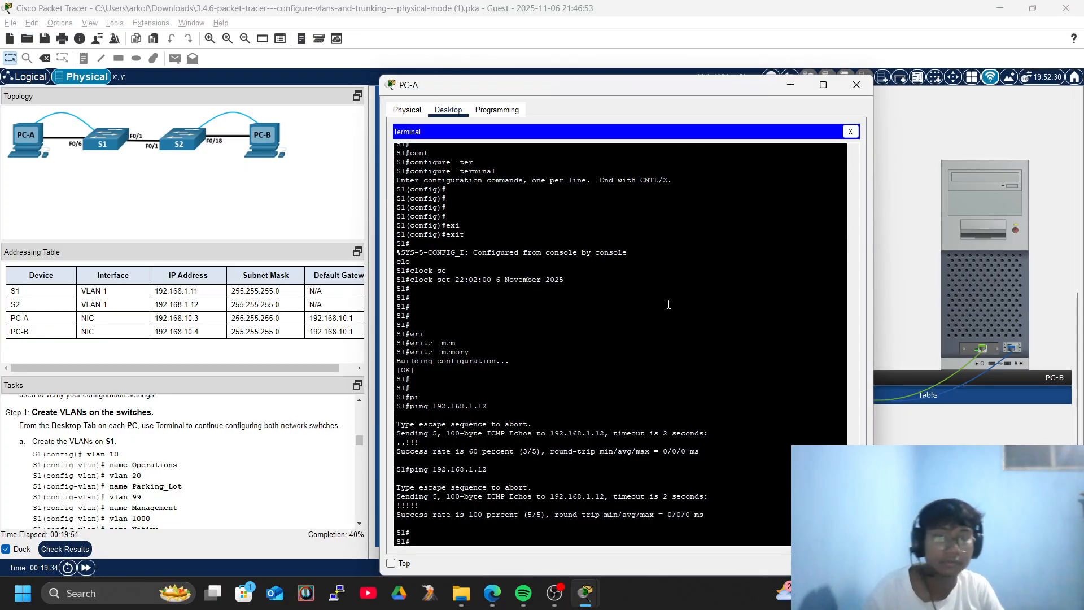
text(coinf)
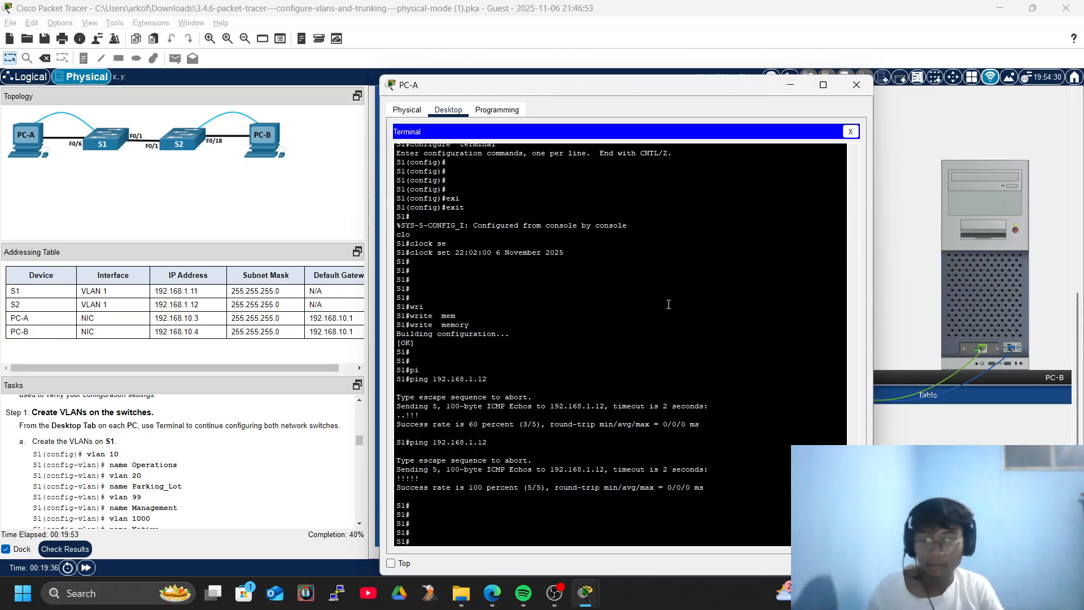
key(Return)
text(conf)
key(Tab)
text(tr)
key(Tab)
key(BackSpace)
text(er)
key(Tab)
key(Return)
key(Return)
Create VLAN 10 on S1 and name it Operations.
text(vl)
key(Tab)
text(10)
key(Return)
key(Return)
text(nam)
key(Tab)
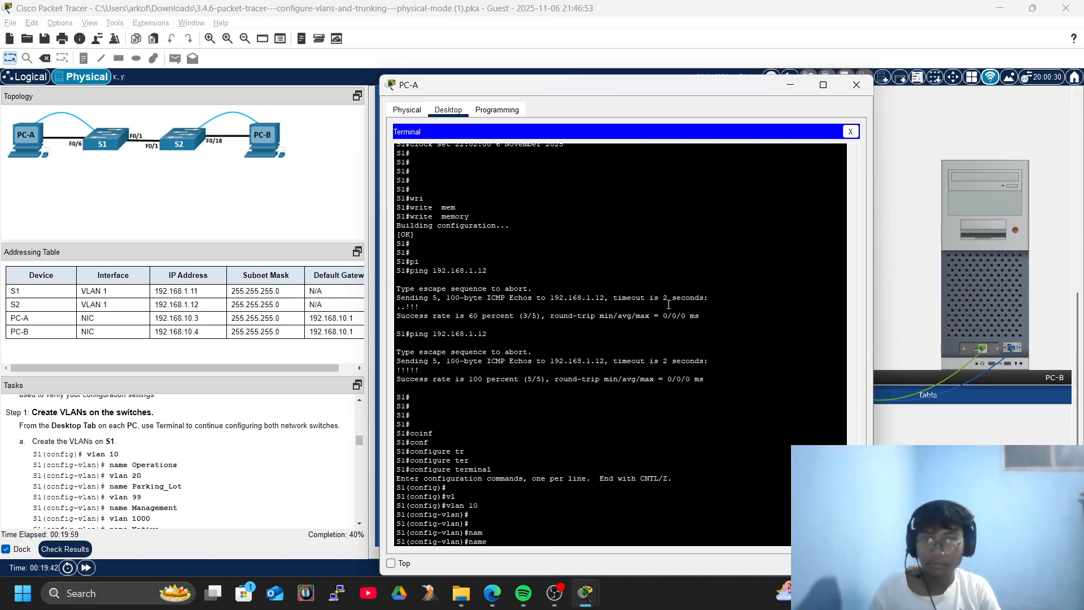
text(Operations)
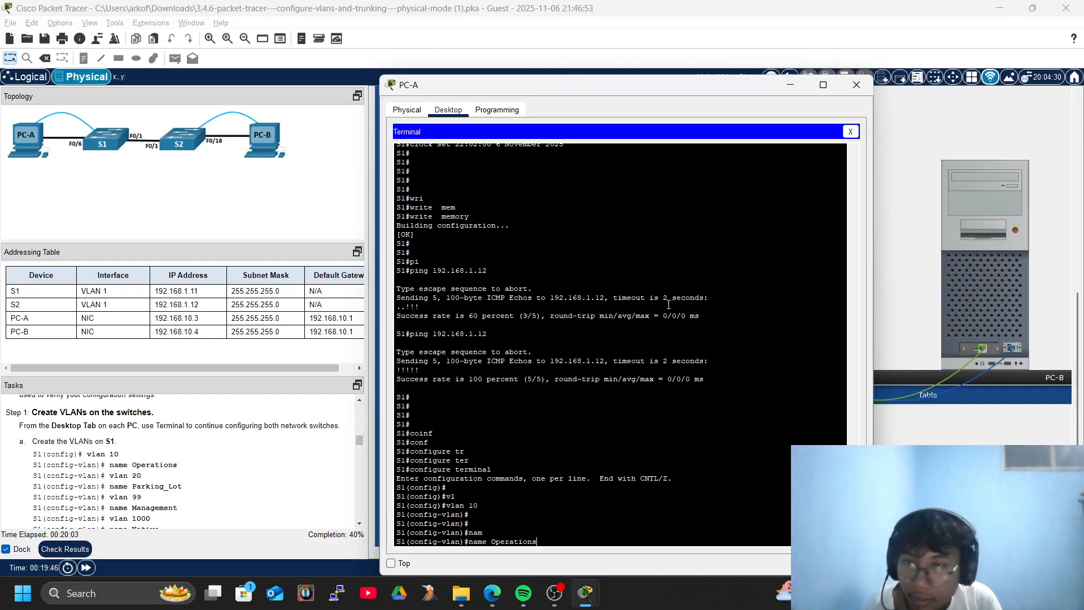
key(Return)
key(Return)
key(Return)
key(Return)
Create VLAN 20 on S1 and name it Parking_Lot.
text(vlan)#vla)
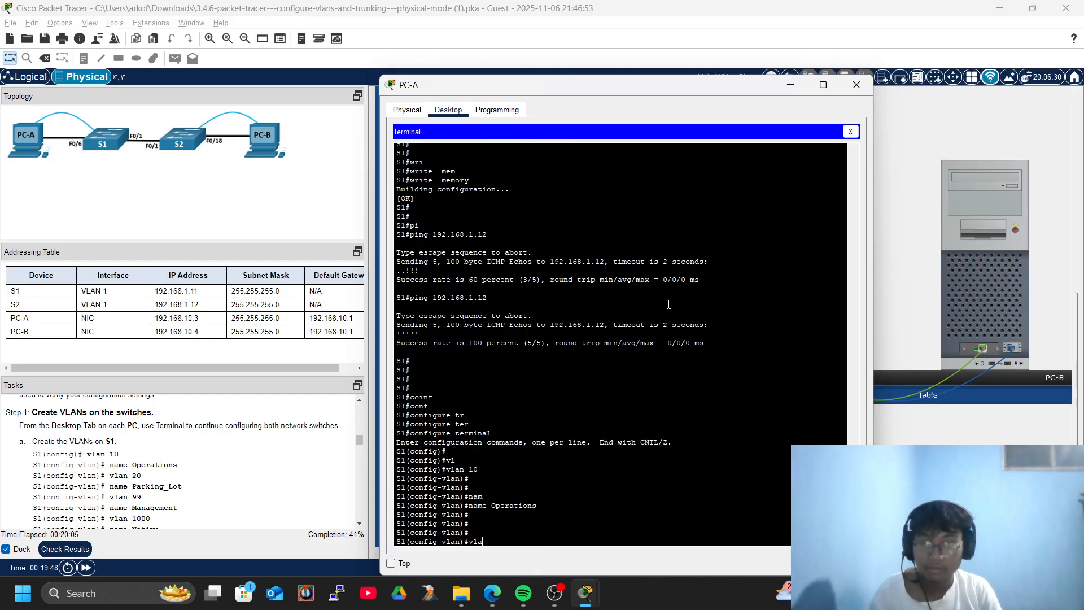
key(Tab)
text(n 20)
key(Return)
key(Return)
key(Return)
text(nm)
key(Tab)
key(BackSpace)
key(Tab)
text(sa)
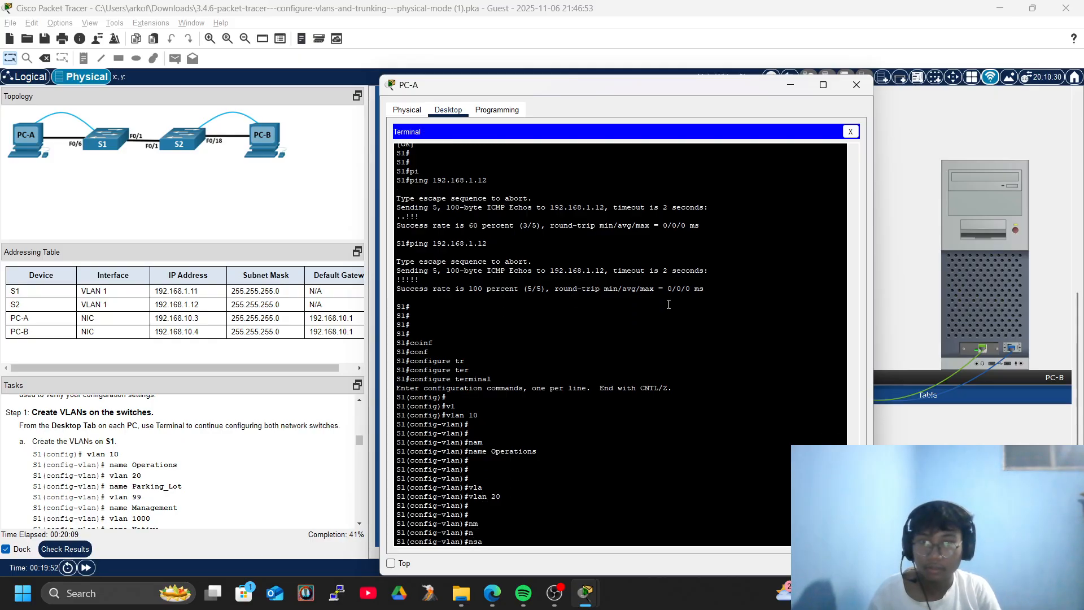
key(Tab)
key(BackSpace)
key(BackSpace)
text(a)
key(Tab)
text(Praki)
key(BackSpace)
key(BackSpace)
key(BackSpace)
key(BackSpace)
text(arki)
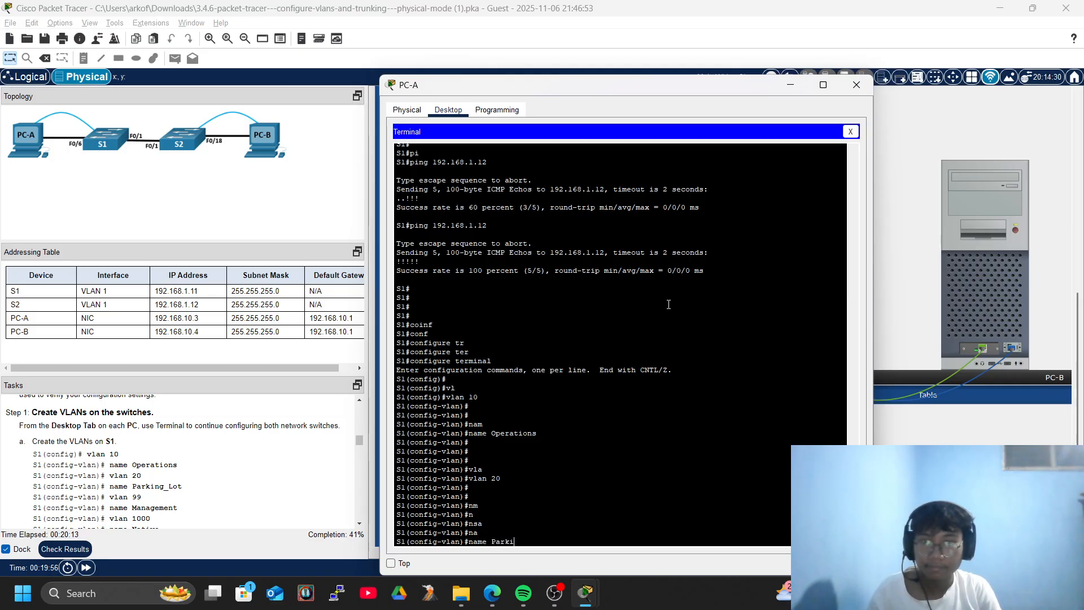
text(ng)
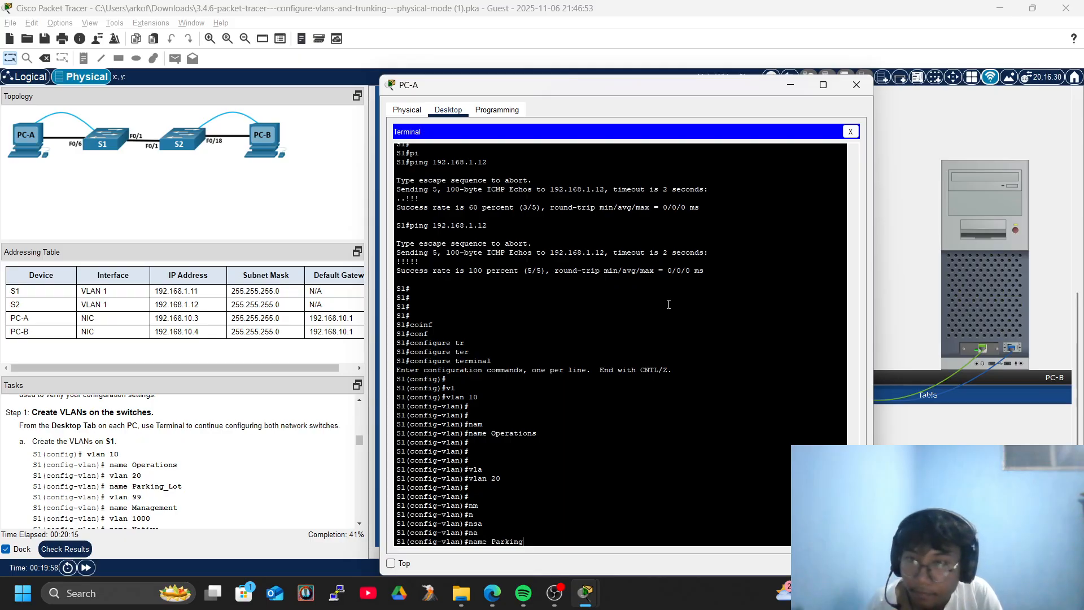
text(_Lot)
key(Return)
key(Return)
key(Return)
key(Return)
Create VLAN 99 named Management and VLAN 1000 named Native on S1.
text(vlan 99)
key(Return)
key(Return)
key(Return)
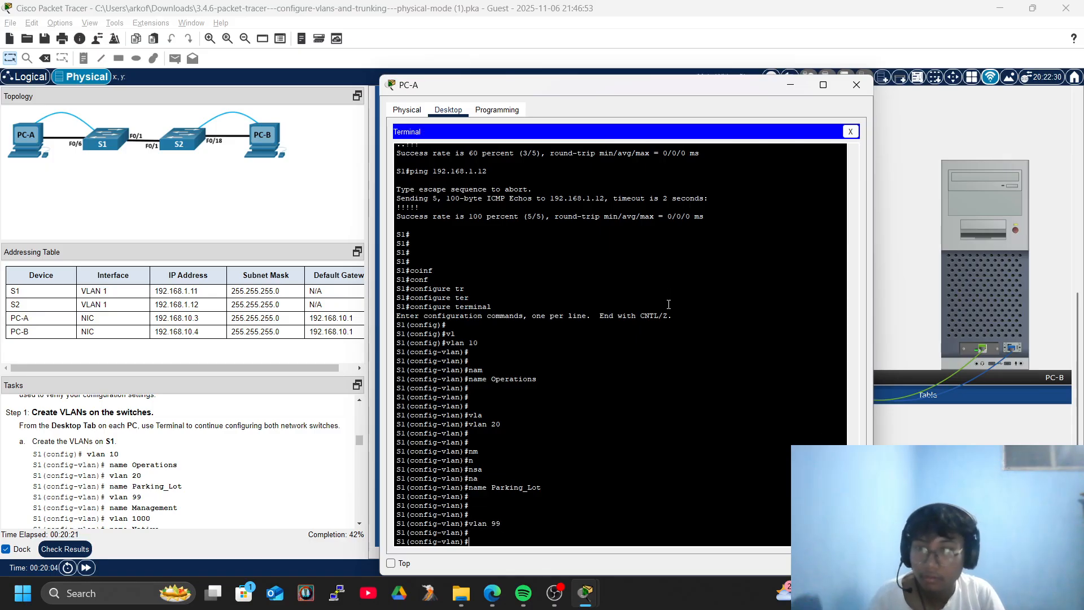
text(name Management)
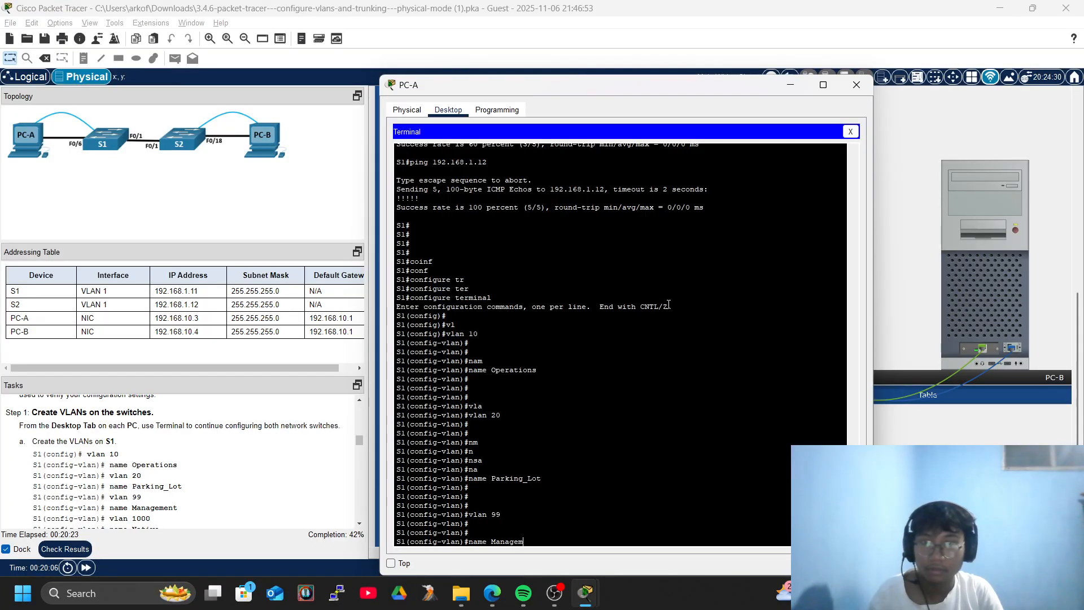
key(Return)
key(Return)
key(Return)
key(Return)
key(Return)
key(Return)
key(Return)
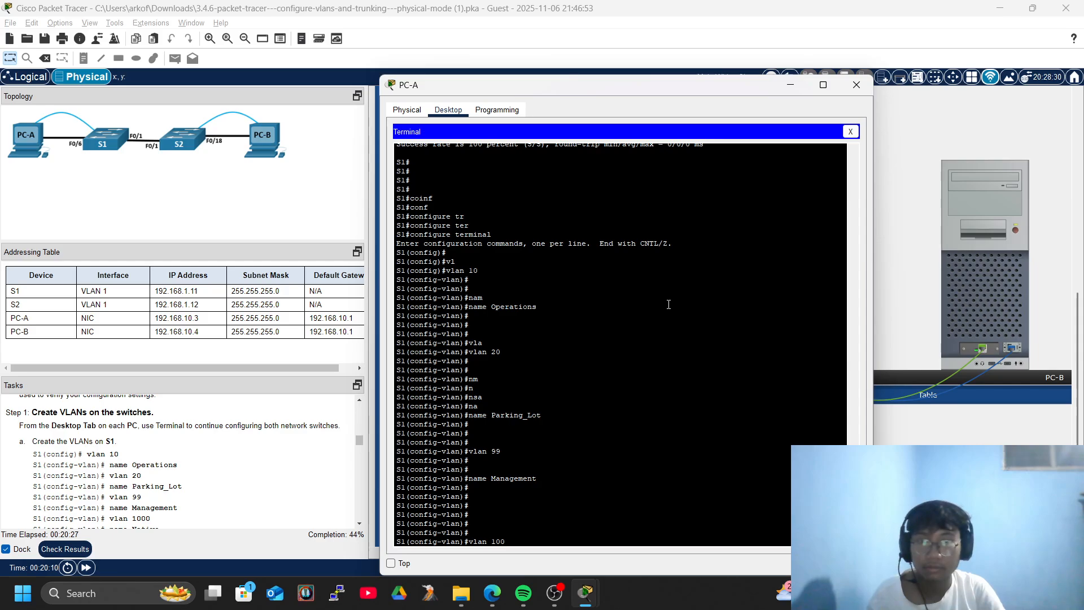
key(Return)
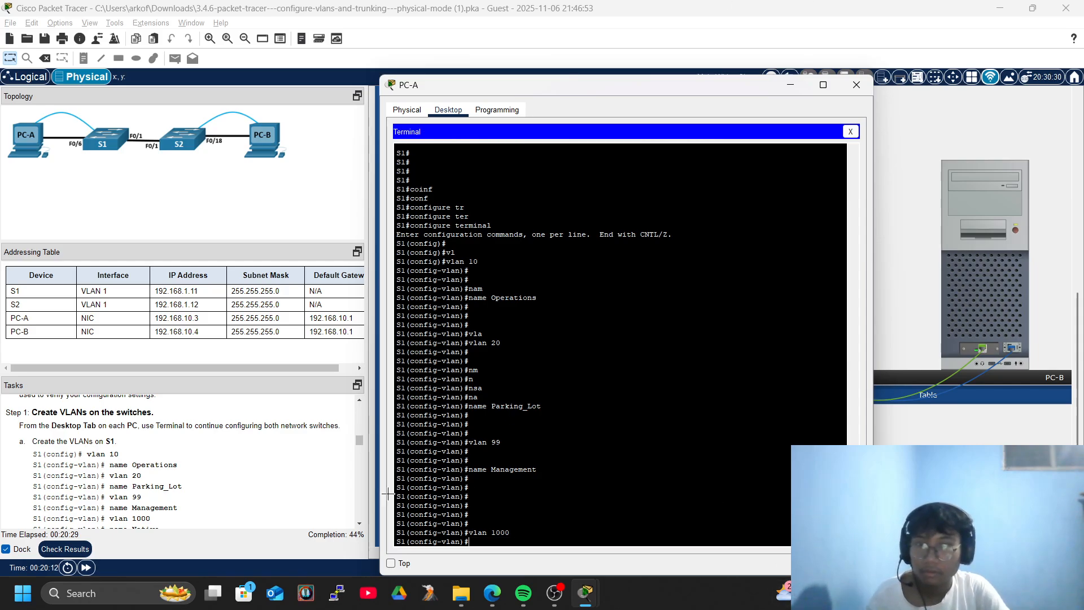
scroll(139, 500, down, 3)
text(name native)
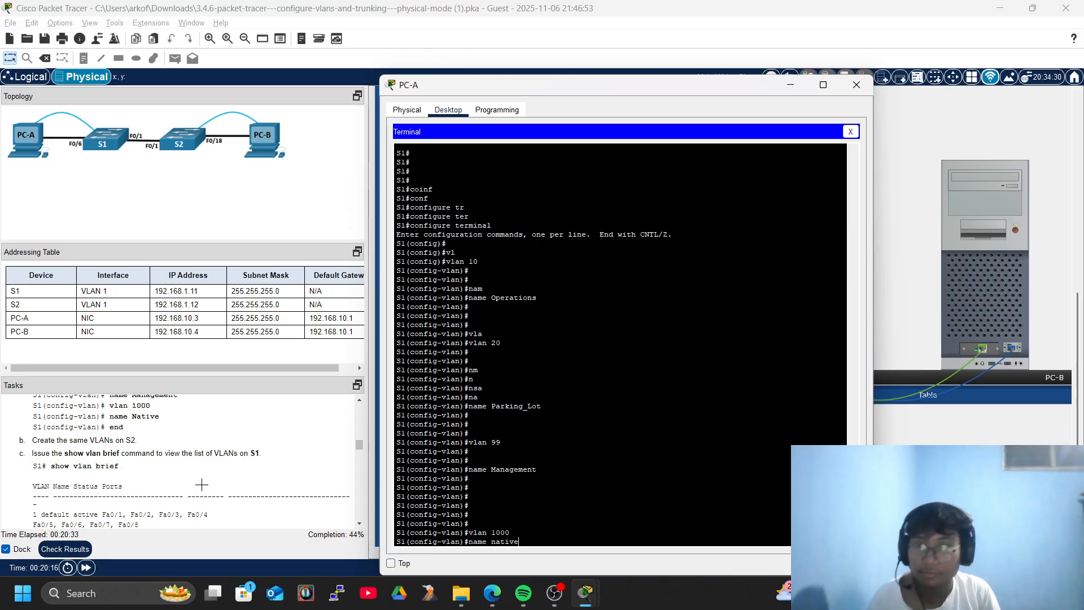
text(Native)
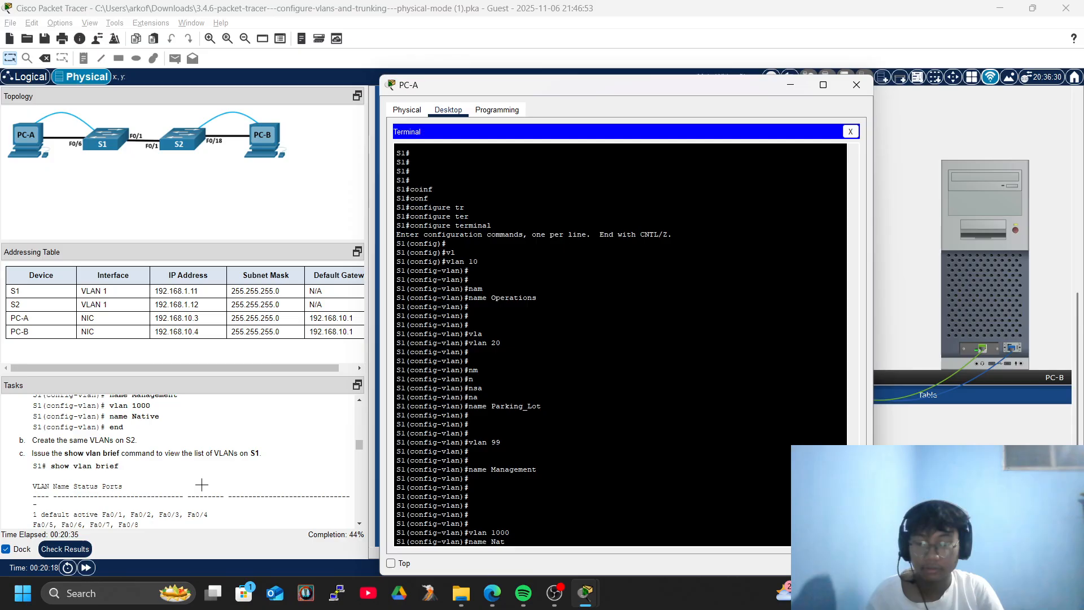
key(Return)
key(Return)
key(Return)
key(Return)
key(Return)
key(Return)
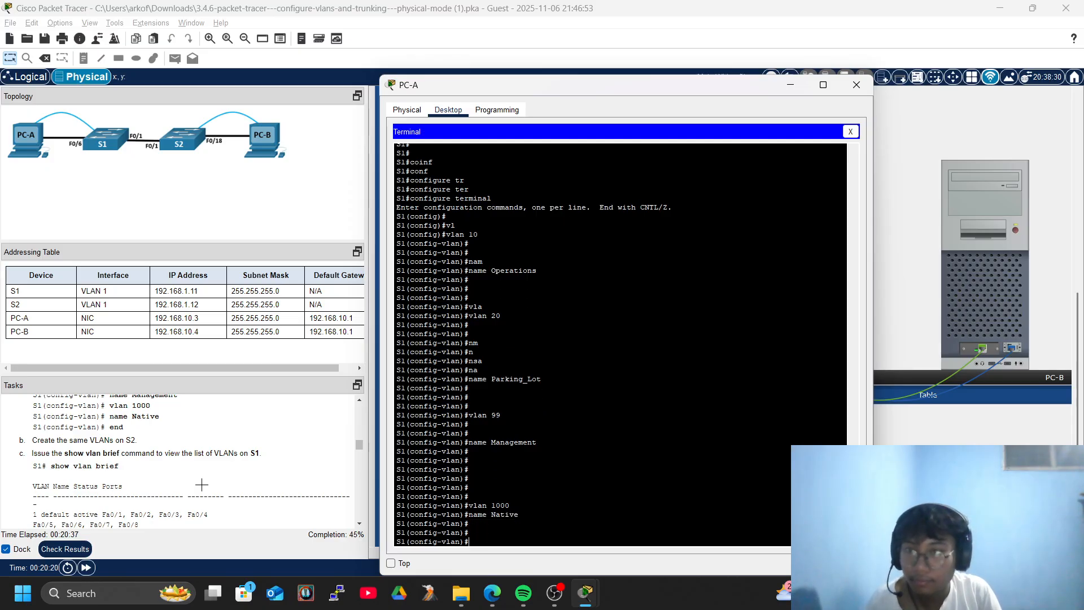
Exit configuration mode, save S1 with write memory, and close the terminal.
text(end)
key(Return)
key(Return)
key(Return)
key(Return)
key(Return)
key(Return)
key(Return)
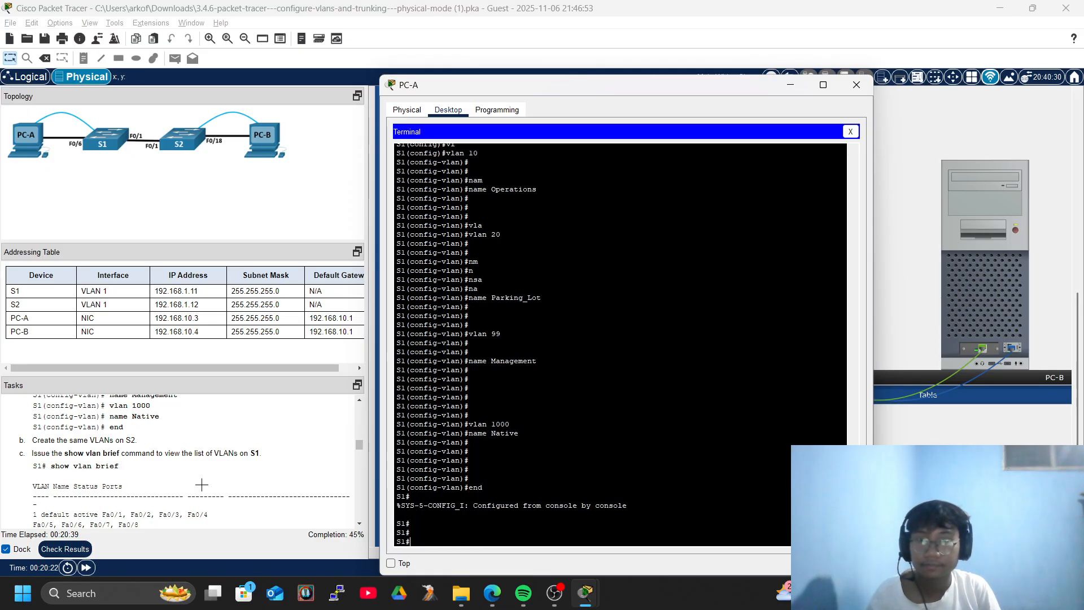
text(wri)
key(Tab)
text(mem)
key(Tab)
key(Tab)
key(Return)
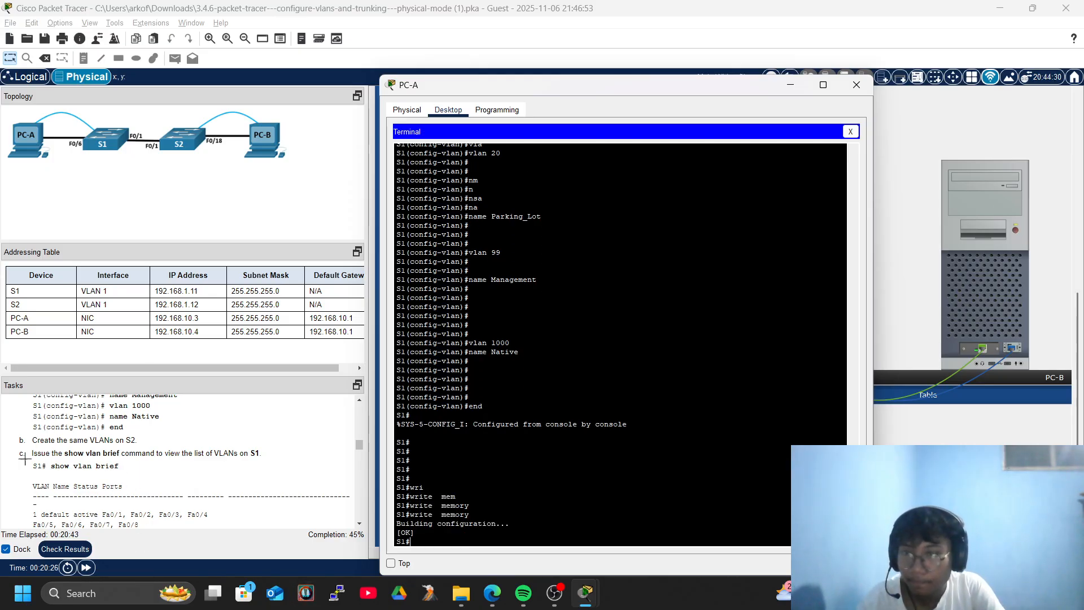
click(851, 132)
Close PC-A and connect PC-B's terminal to the S2 console with default settings.
click(856, 85)
click(986, 266)
click(630, 232)
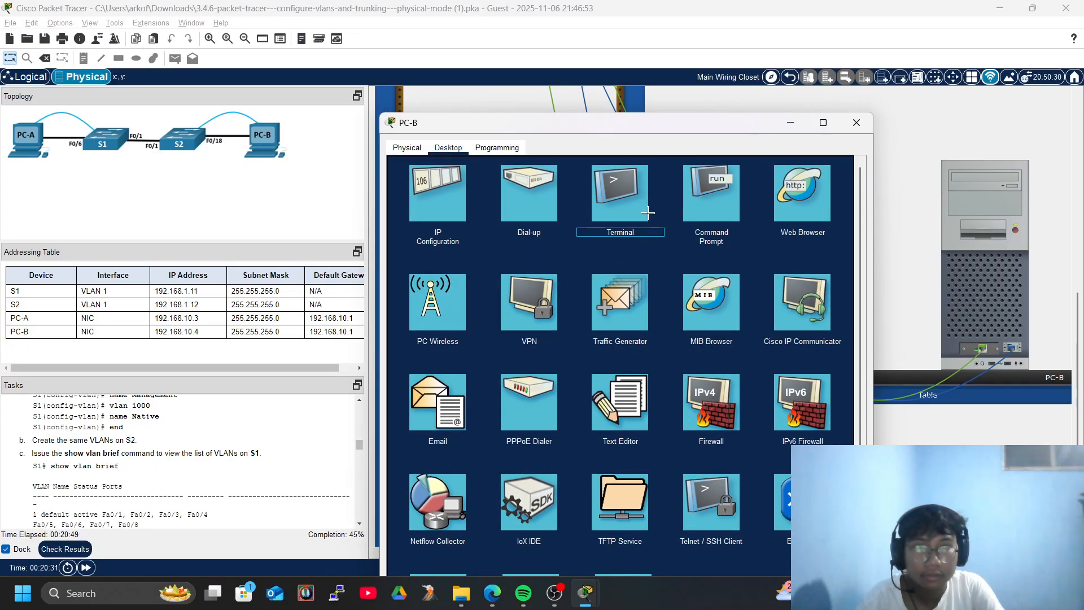
click(644, 212)
click(828, 281)
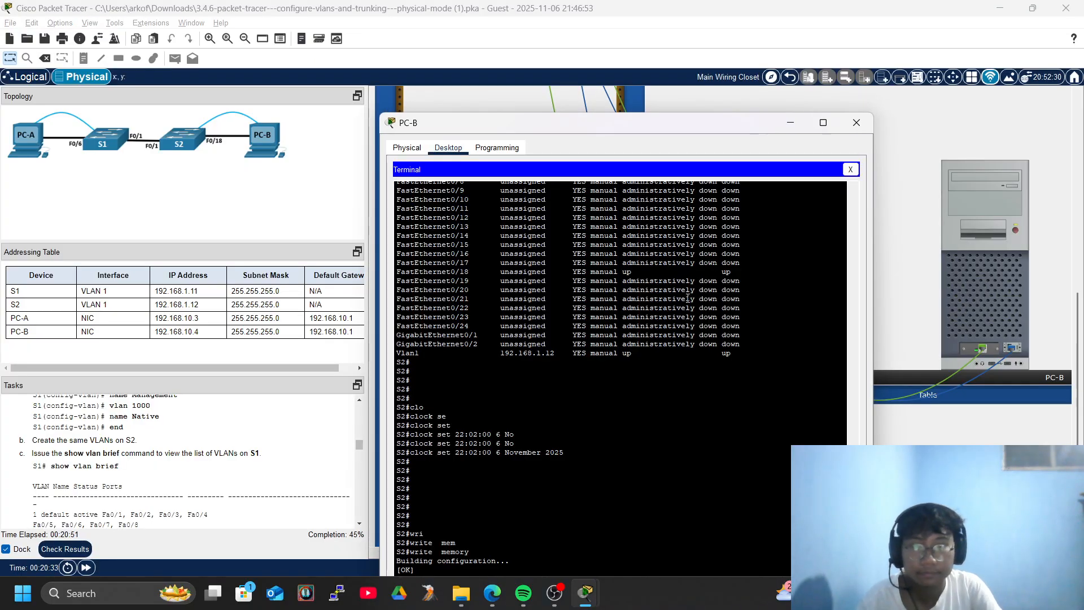
key(Return)
text(-)
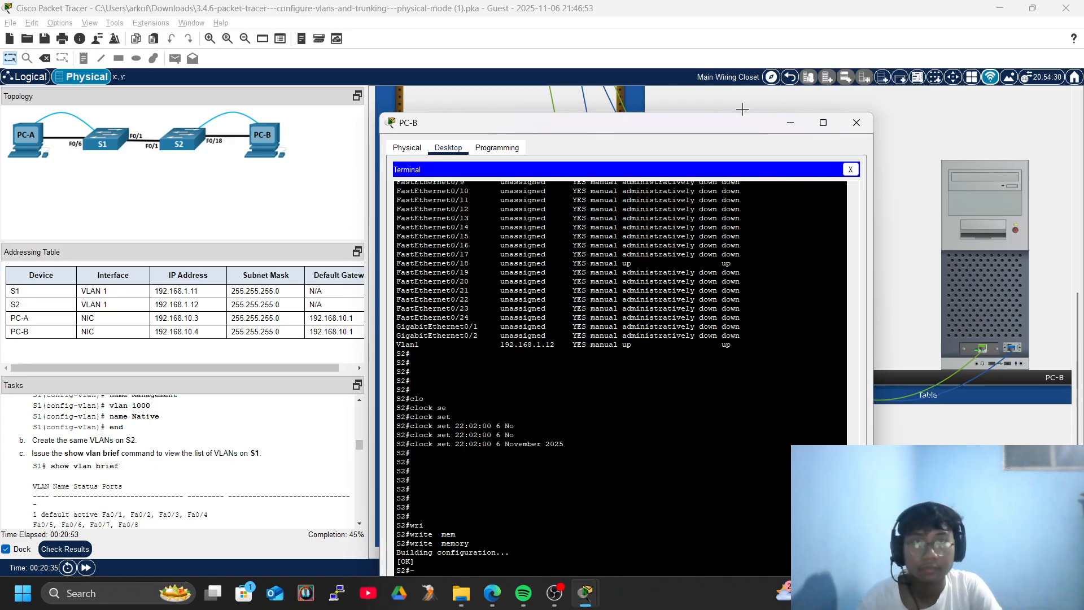
key(Return)
drag(737, 122, 802, 25)
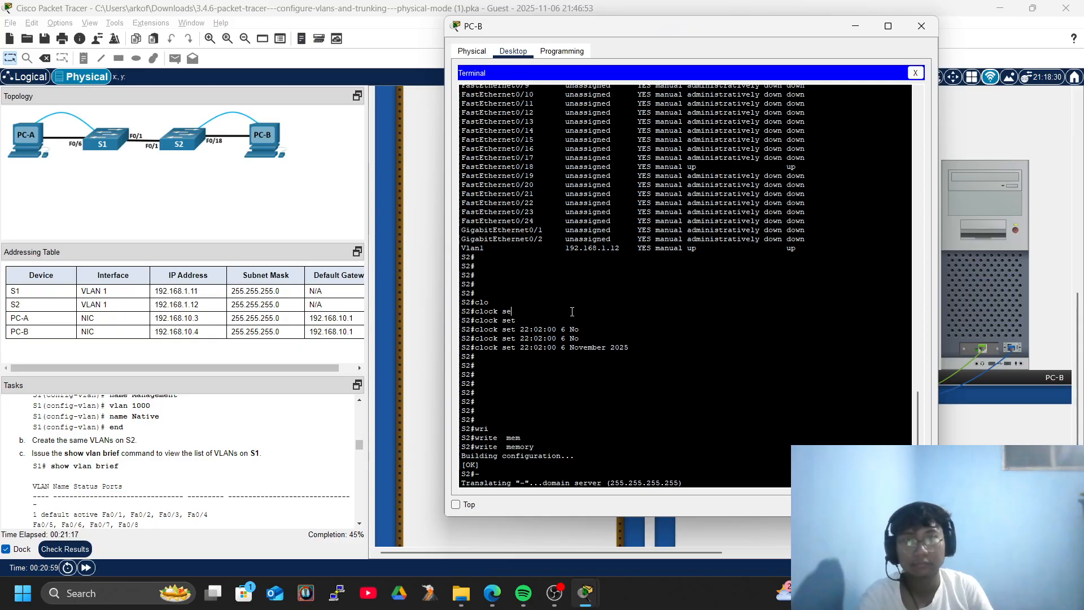
Reconnect PC-B's terminal to S2 and bring that window to the front.
click(915, 73)
click(921, 26)
click(982, 230)
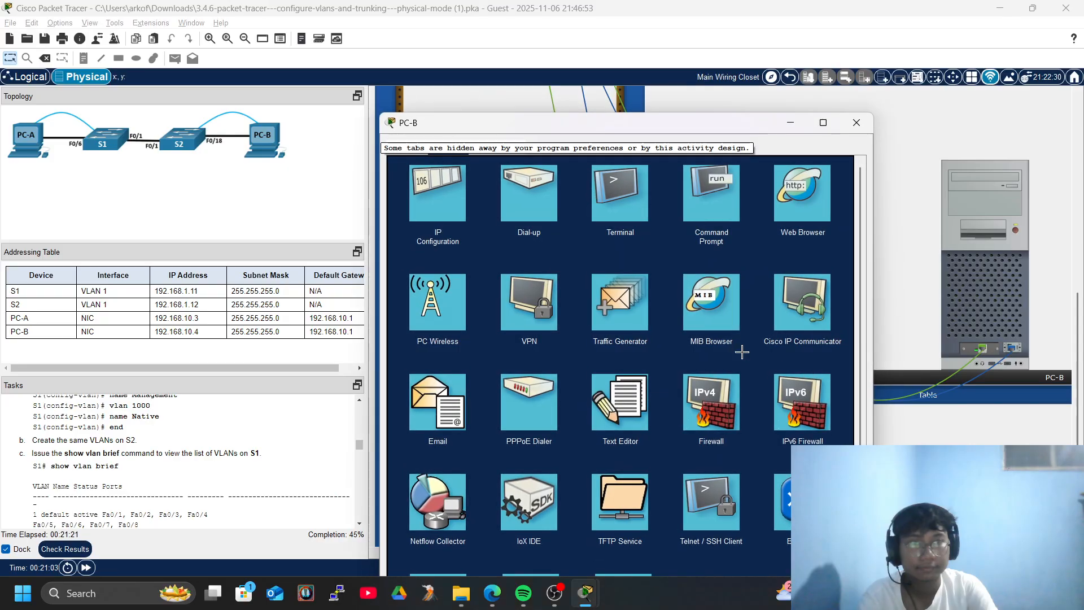
click(622, 186)
click(823, 280)
text(-)
key(Return)
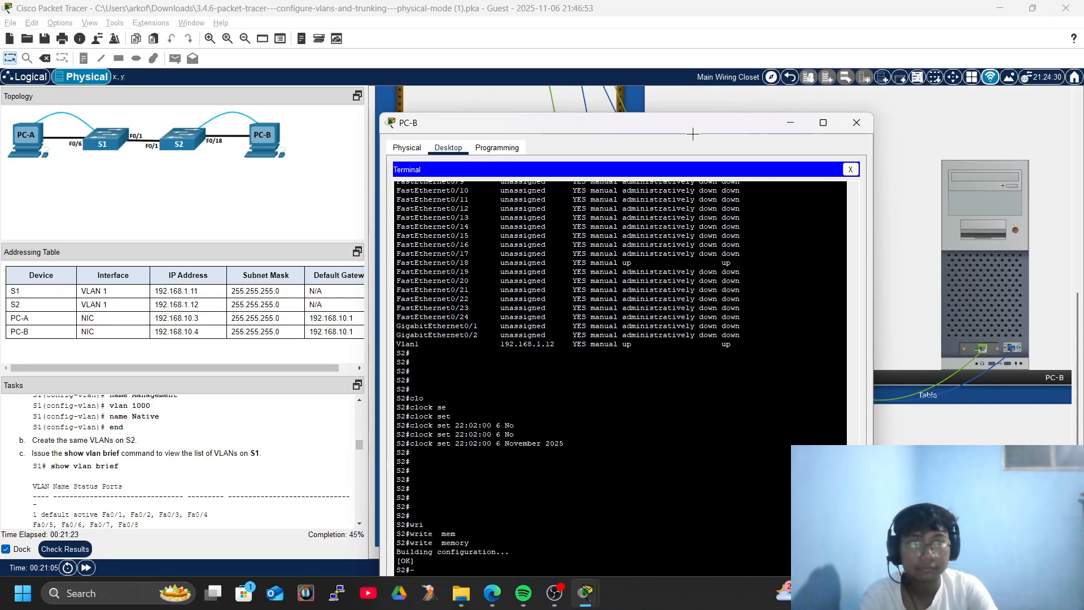
drag(634, 118, 645, 44)
drag(1061, 8, 904, 2)
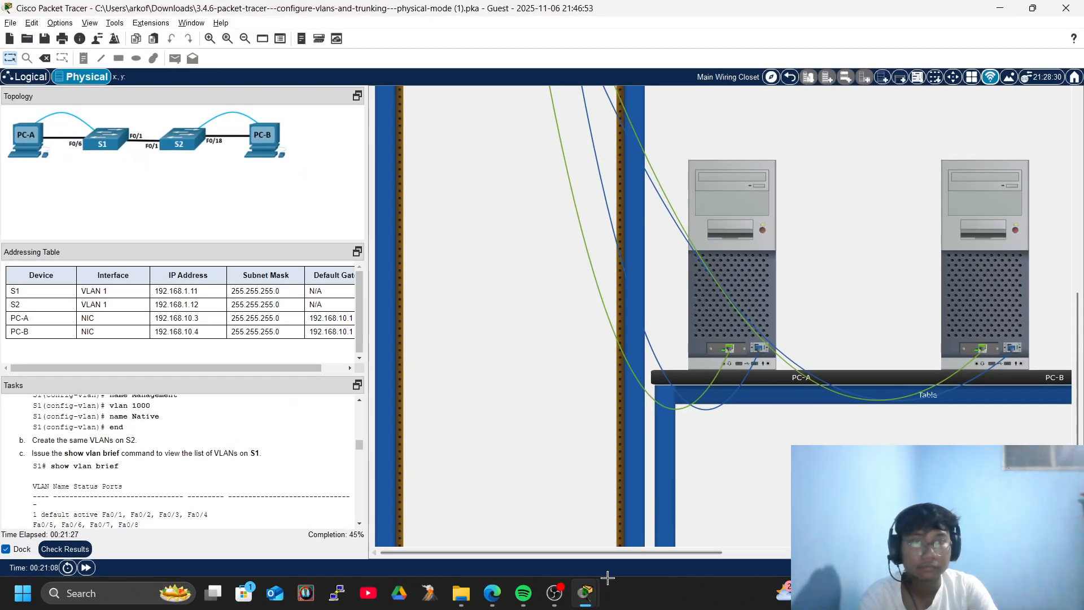
mouse_move(582, 595)
click(634, 566)
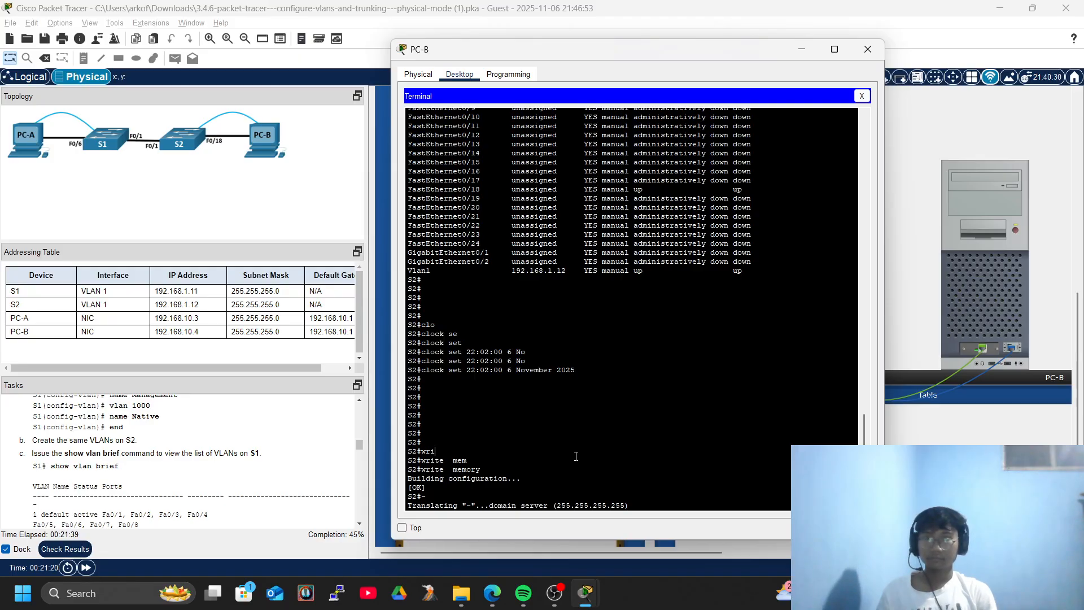
Review the task instructions, then reopen PC-B's terminal on the S2 console for input.
click(868, 49)
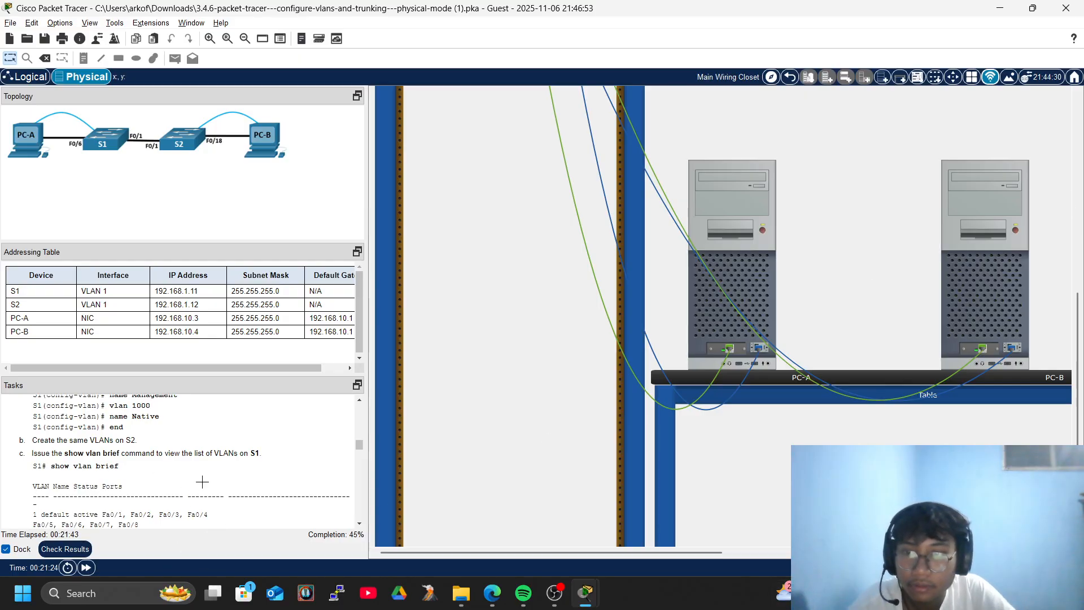
scroll(175, 475, down, 8)
scroll(203, 473, up, 4)
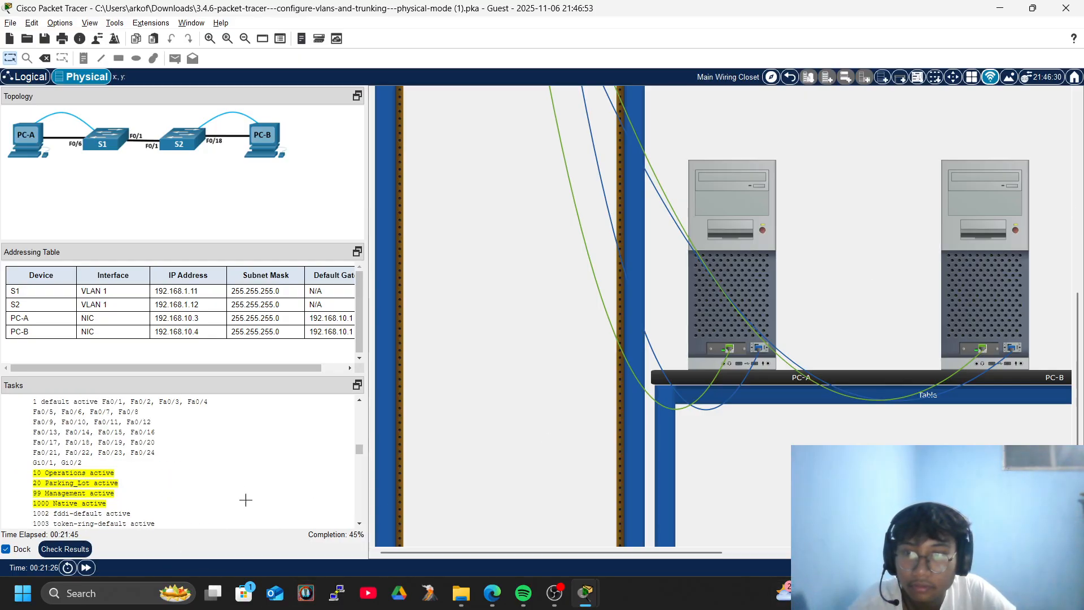
scroll(246, 500, up, 1)
scroll(85, 477, down, 4)
scroll(95, 474, up, 4)
scroll(45, 478, down, 12)
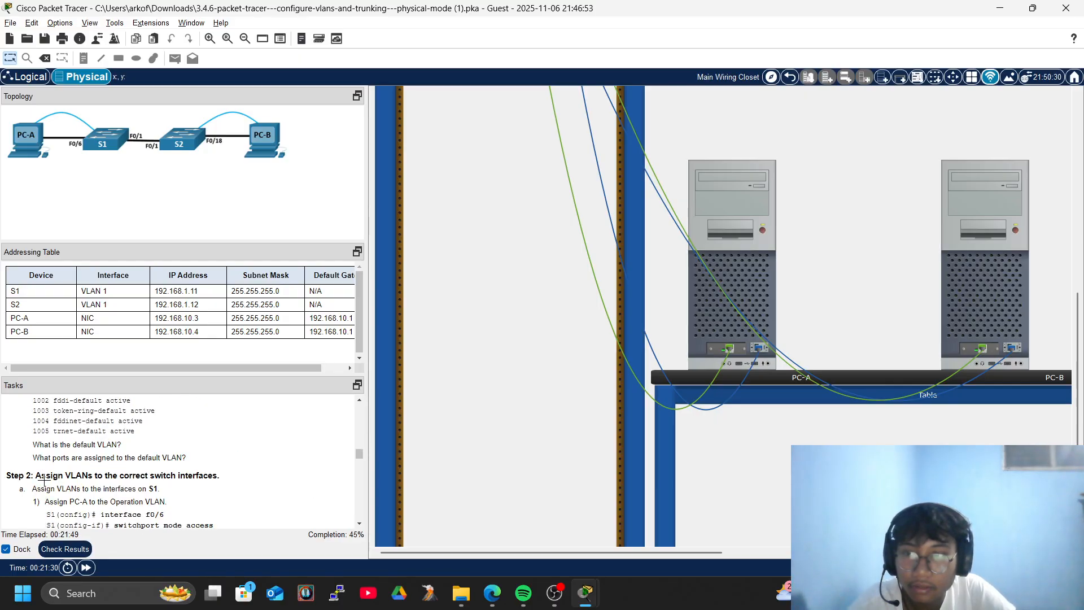
scroll(50, 481, up, 4)
scroll(49, 482, up, 6)
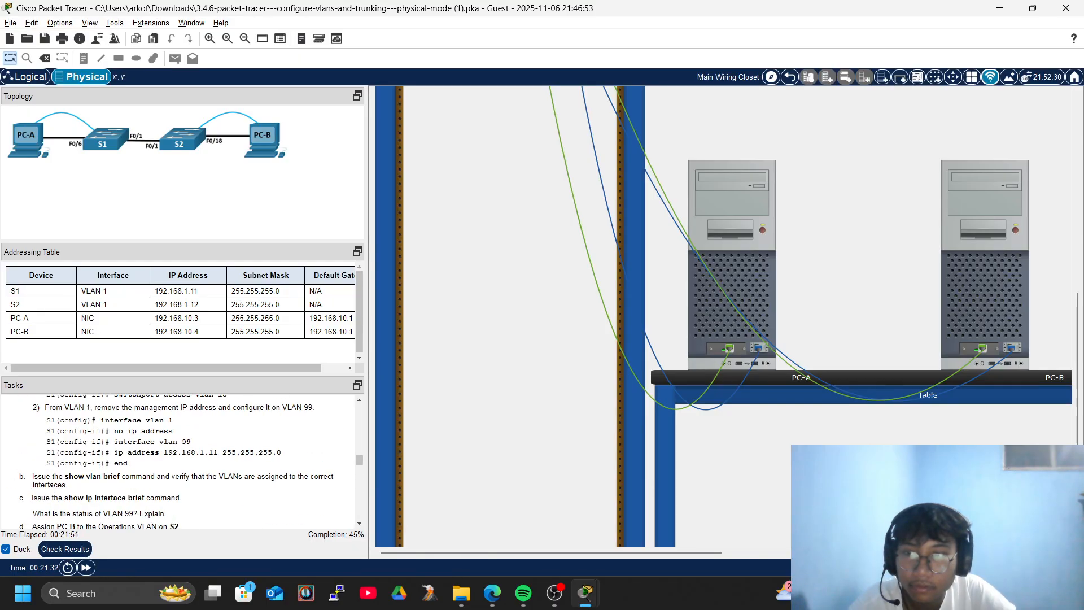
click(947, 204)
click(633, 363)
Enter global configuration mode on S2 with configure terminal.
key(Return)
key(Return)
key(Return)
key(Return)
key(Return)
key(Return)
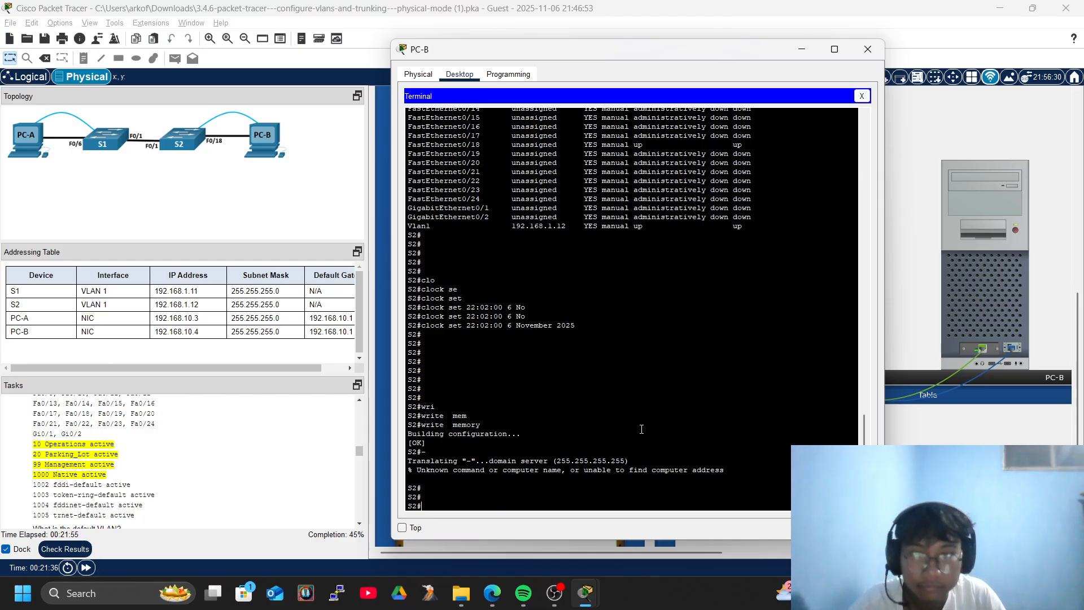
text(conf)
key(Tab)
text(ter)
key(Tab)
key(Return)
key(Return)
Create VLAN 10 named Operations and VLAN 20 named Parking_Lot on S2.
text(vl)
key(Tab)
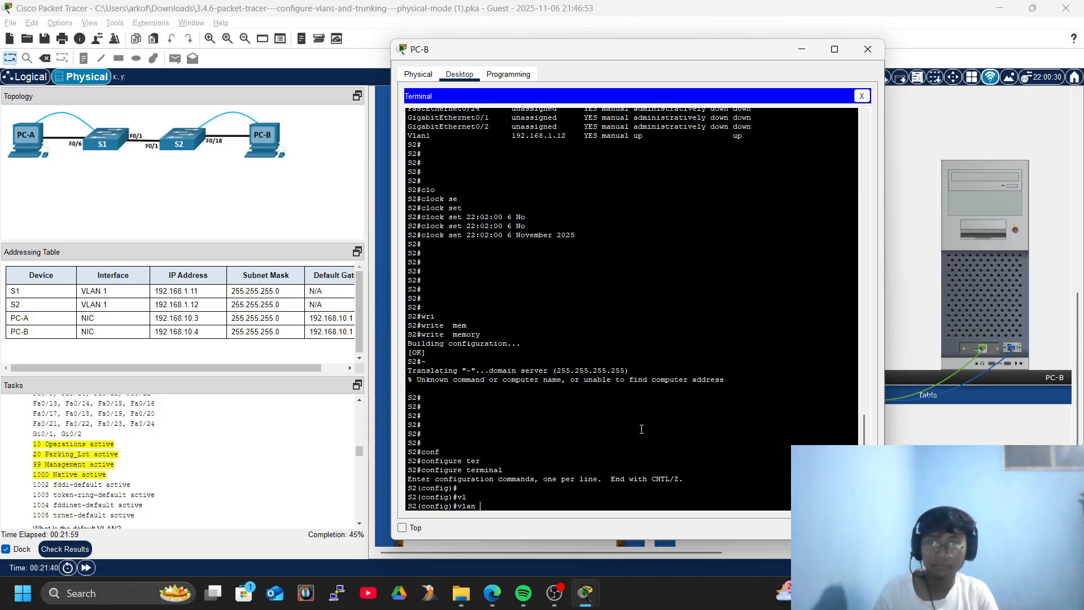
scroll(196, 481, up, 5)
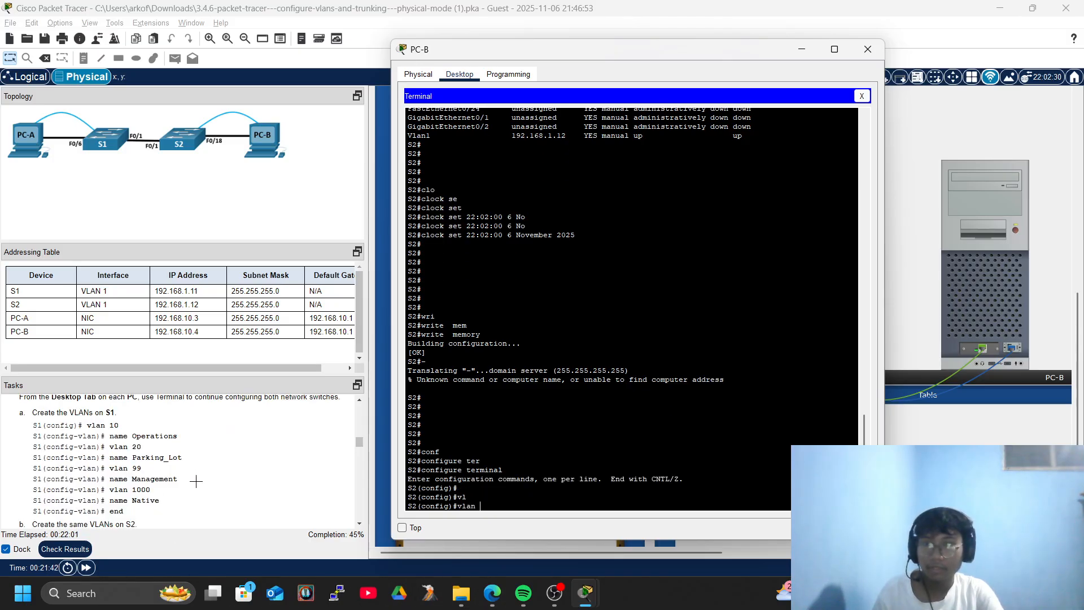
text(10)
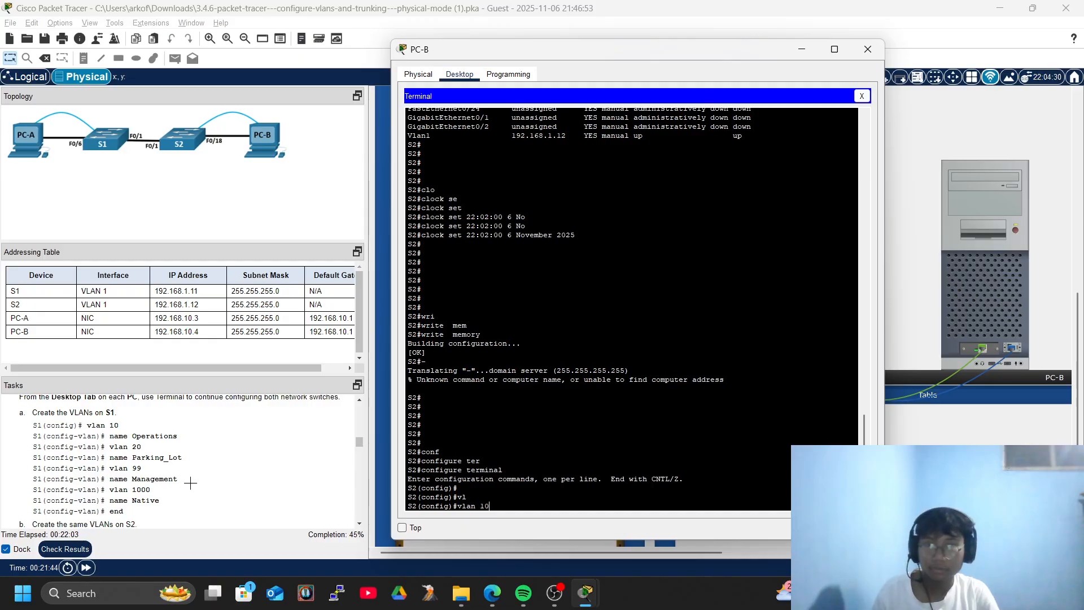
key(Return)
key(Return)
text(nam)
key(Tab)
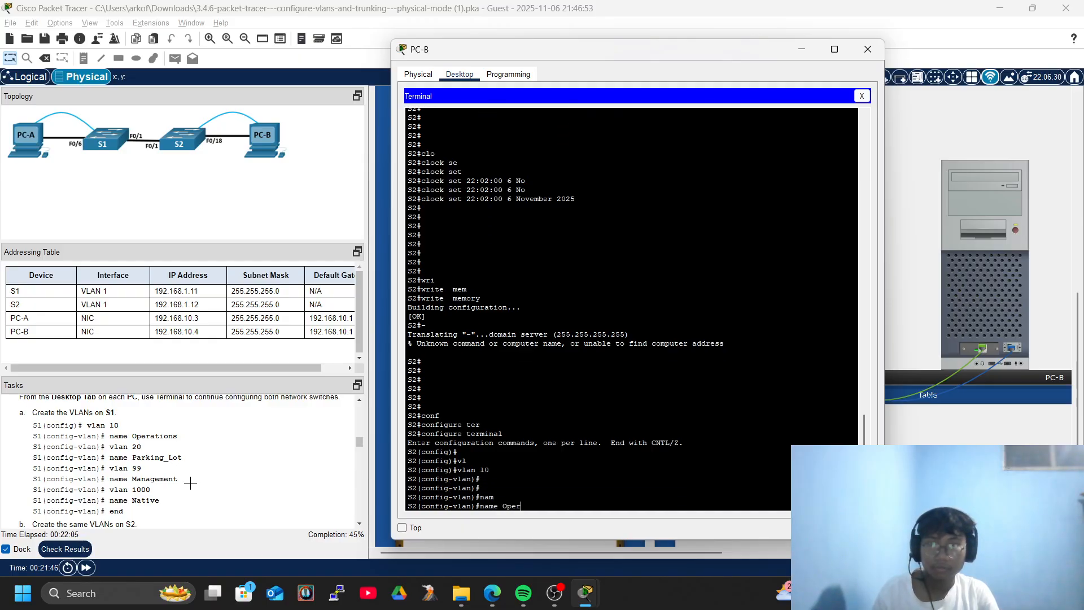
text(Operations)
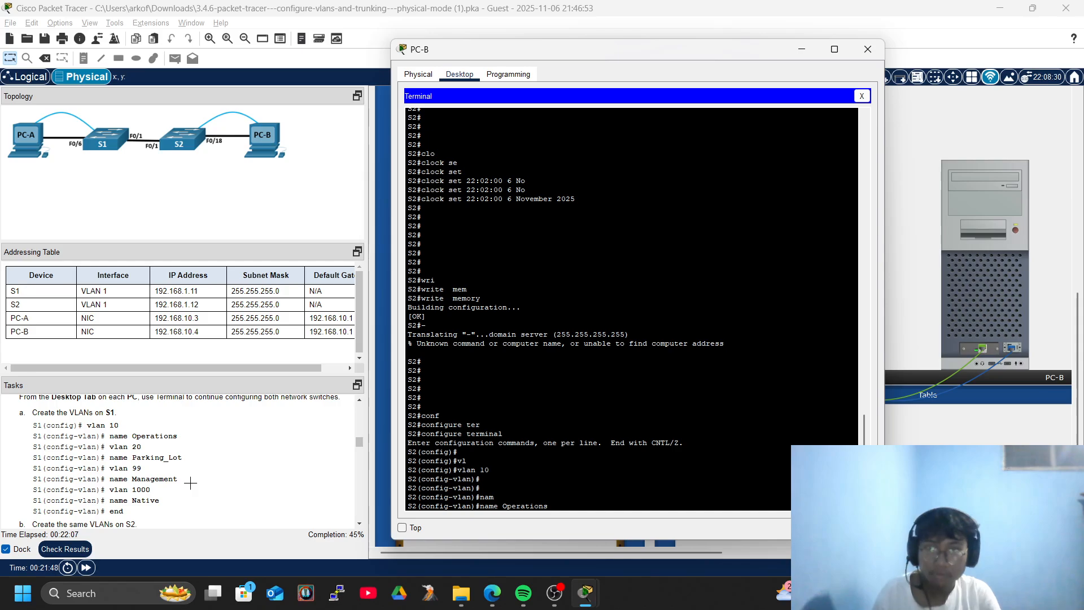
key(Return)
key(Return)
key(Return)
key(Return)
text(vlan 20)
key(Return)
text(name )
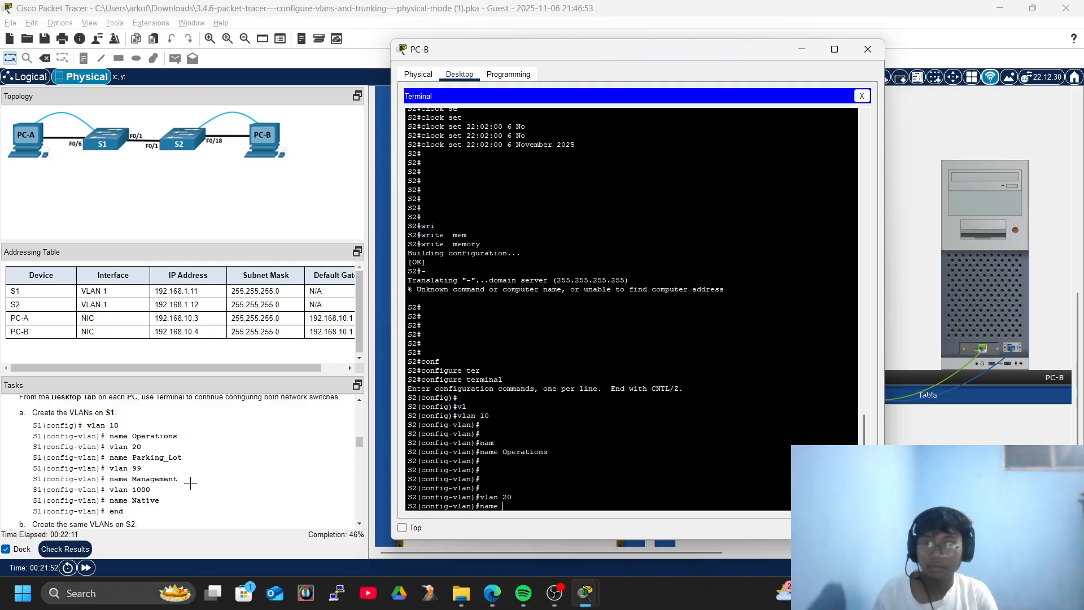
text(Parking_Lot)
key(Return)
key(Return)
key(Return)
key(Return)
Create VLAN 99 named Management and VLAN 1000 named Native on S2.
text(vlan )
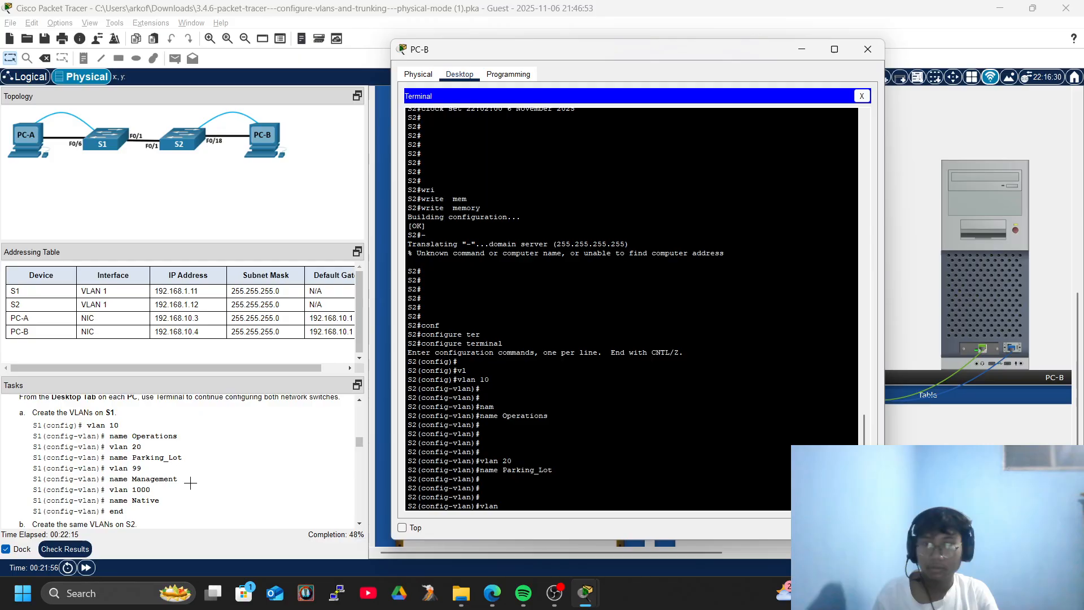
text(99)
key(Return)
text(nfig-vlan)#n)
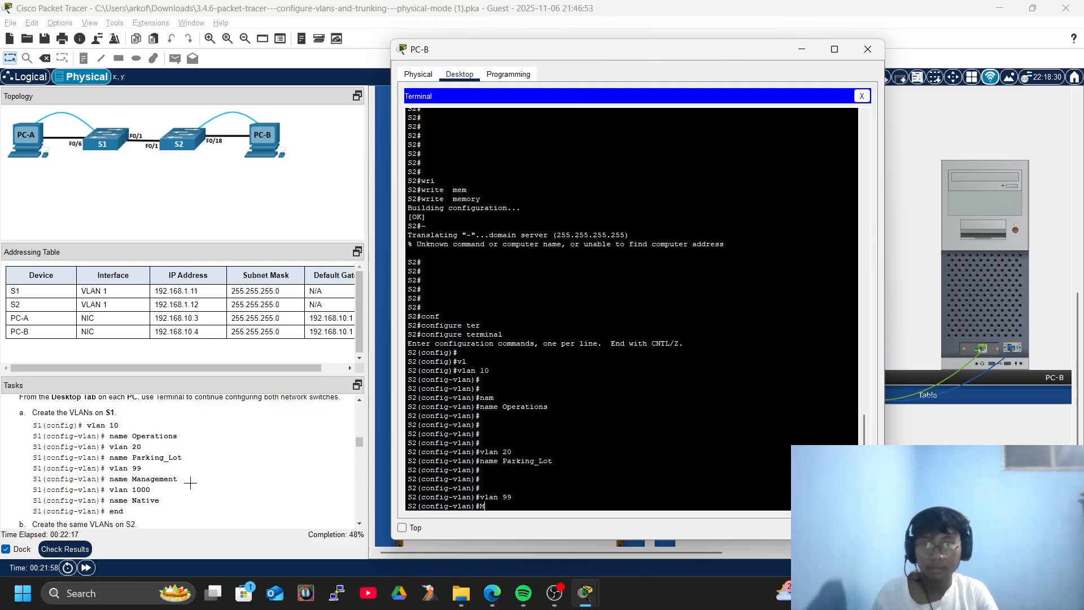
text(ame Man)
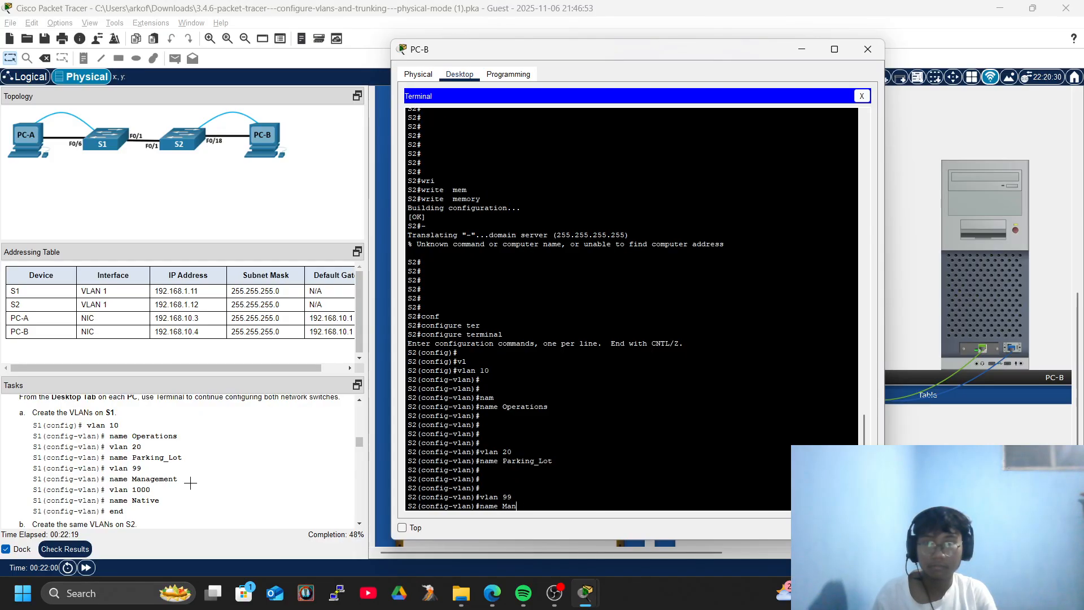
text(agement)
key(Return)
key(Return)
key(Return)
key(Return)
text(vlan 1000)
key(Return)
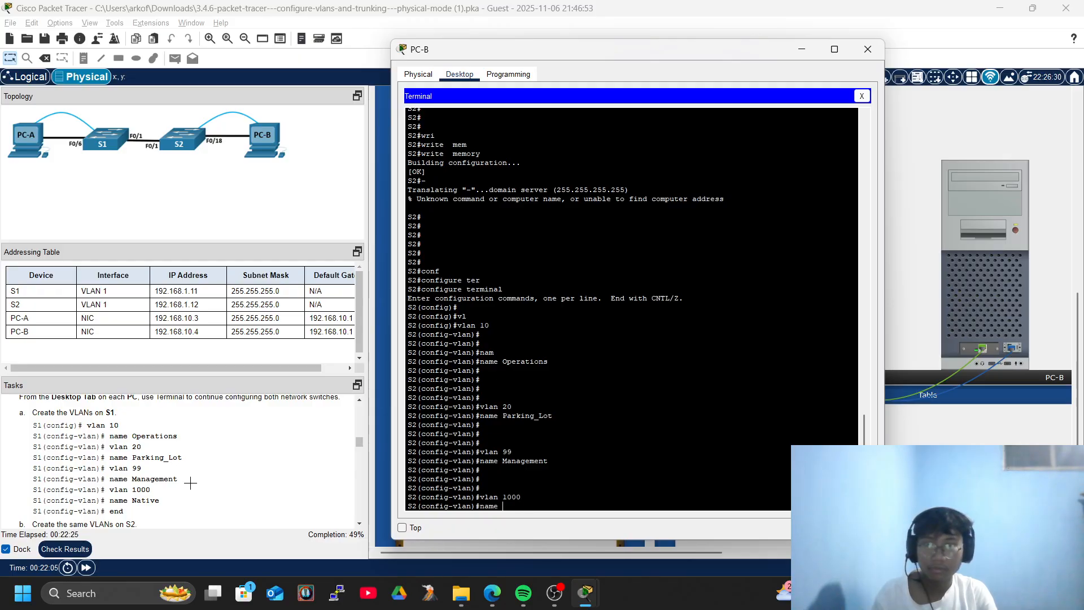
text(name Native)
key(Return)
key(Return)
key(Return)
key(Return)
key(Return)
key(Return)
key(Return)
Exit configuration mode and save S2 with write memory.
text(end)
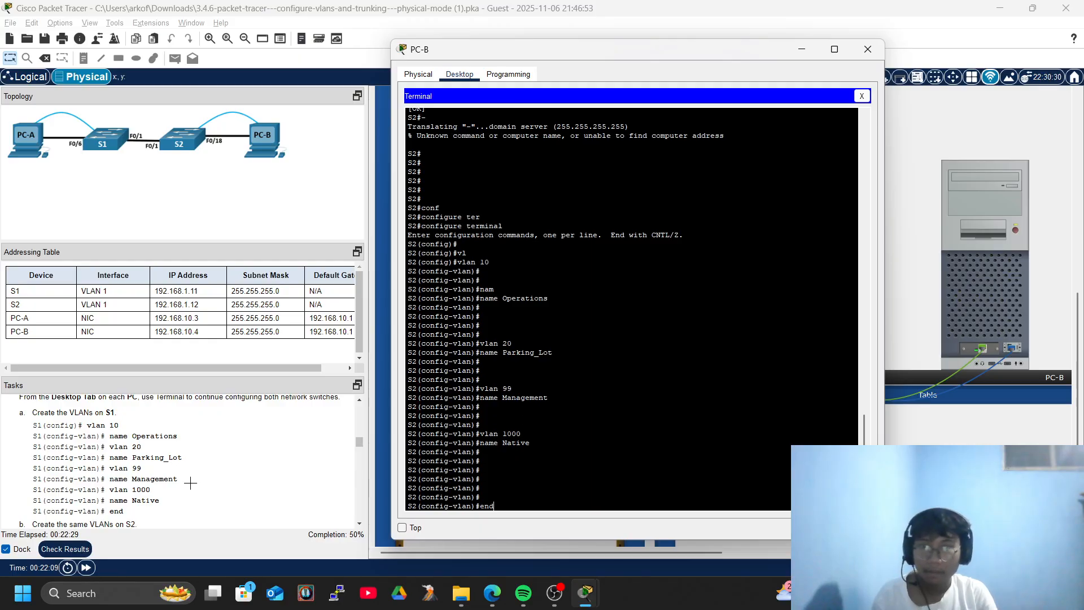
key(Return)
key(Return)
key(Return)
text(wri)
key(Tab)
text(mem)
key(Tab)
key(Return)
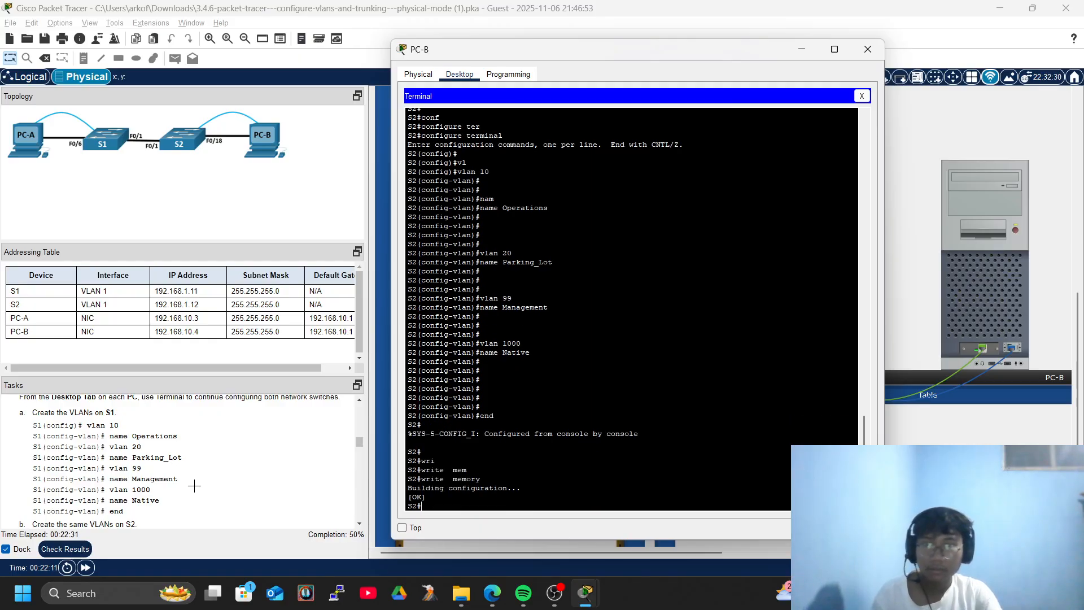
Run show vlan brief on S2 to list the VLANs and their ports.
scroll(154, 477, down, 3)
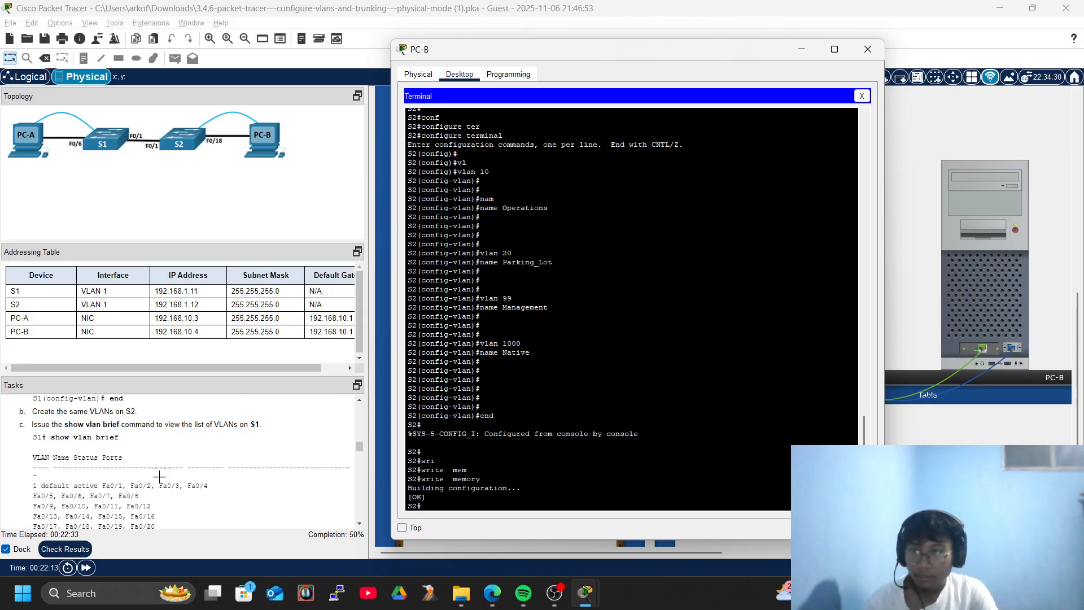
text(sho)
key(Tab)
text(vl)
key(Tab)
text(br)
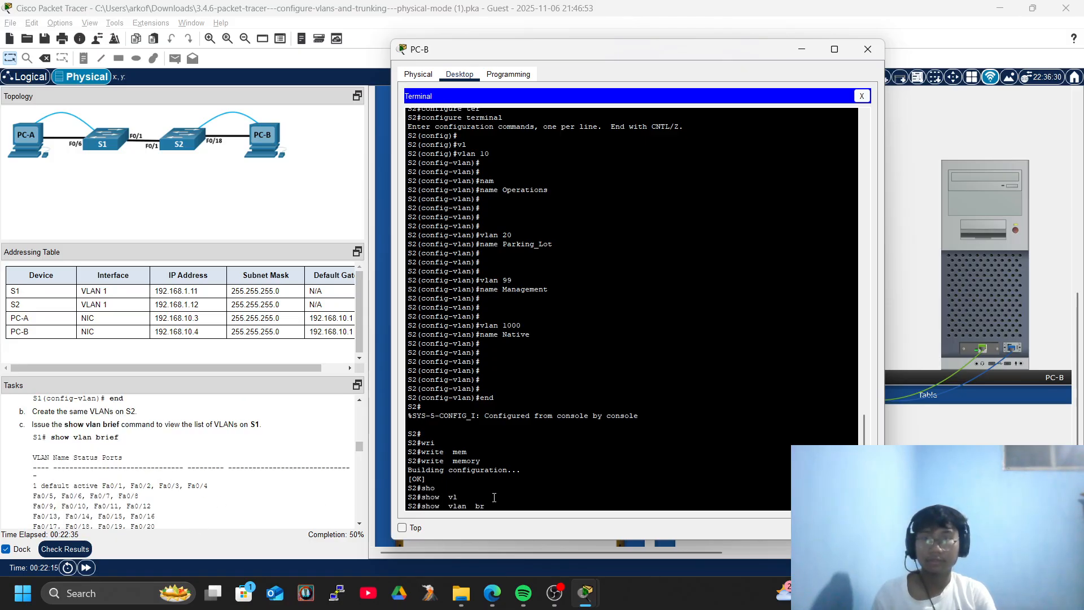
key(Tab)
key(Return)
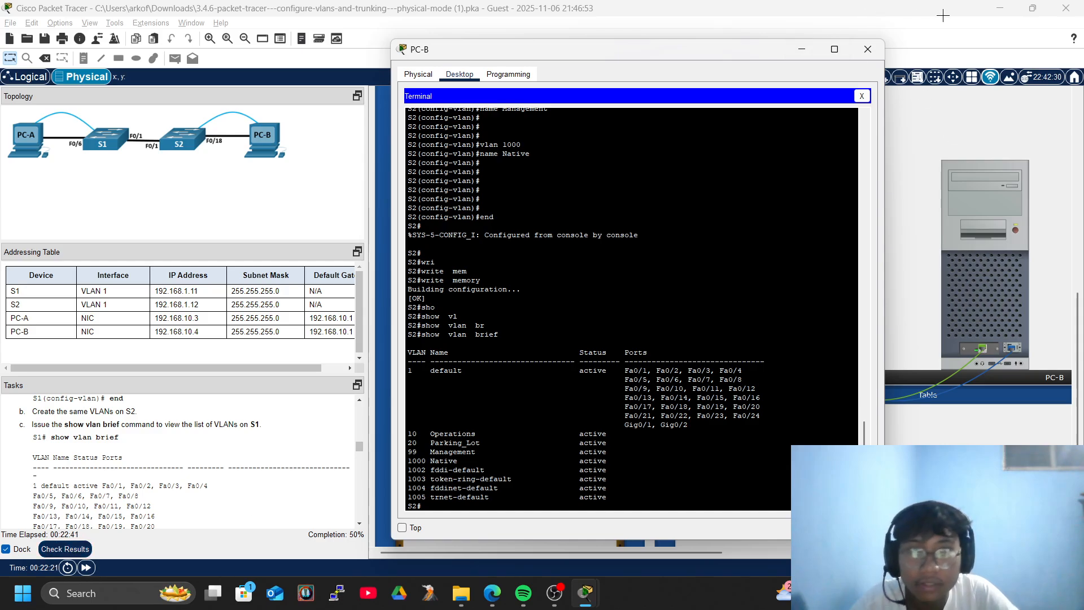
Close PC-B and open PC-A's Terminal with the default console settings.
click(868, 50)
click(751, 215)
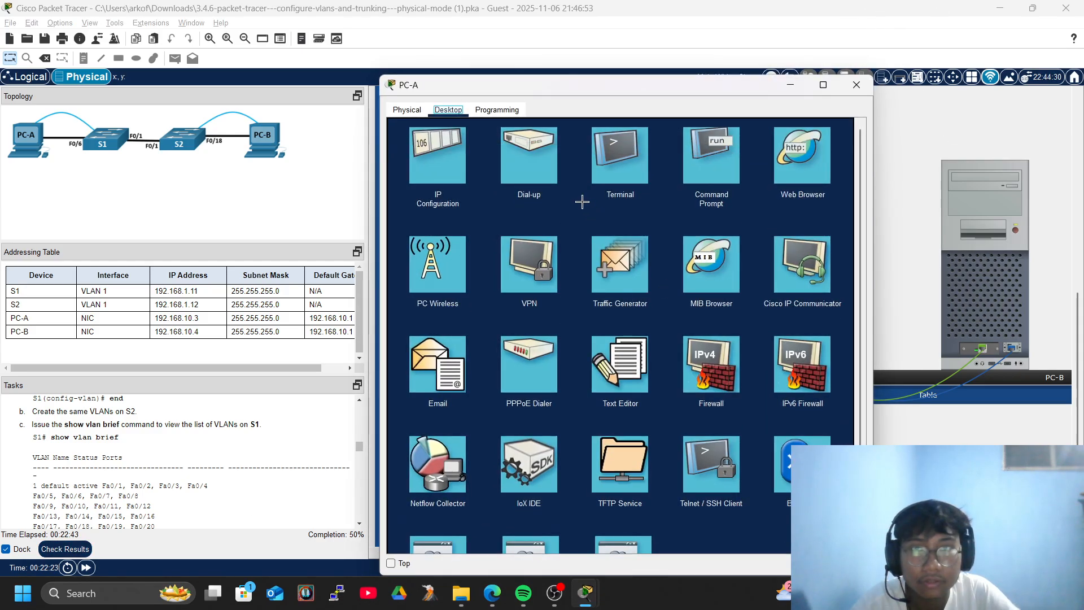
click(619, 168)
click(827, 246)
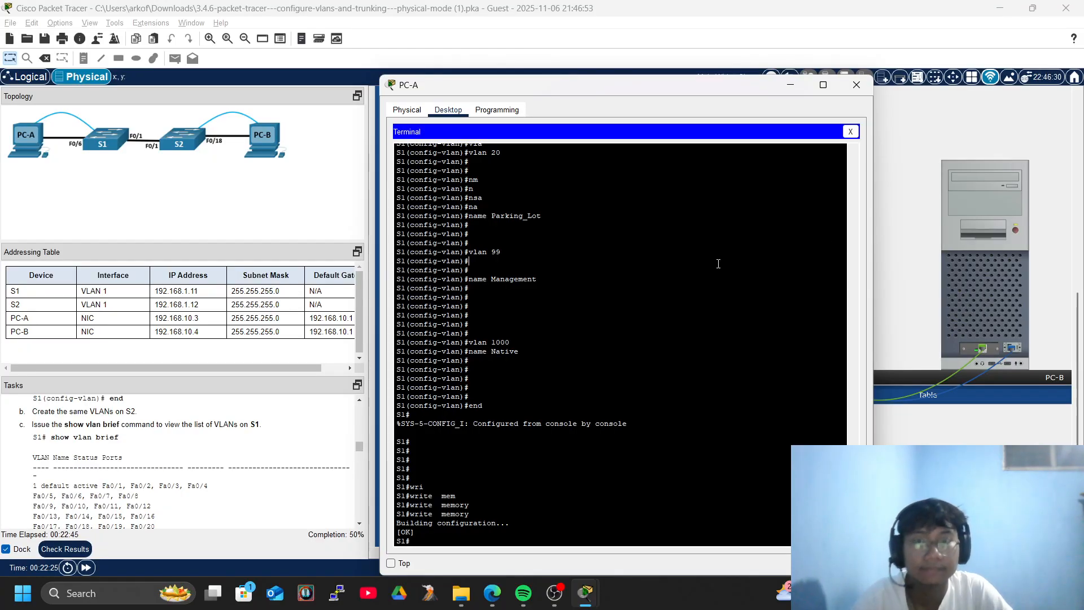
Run show vlan brief on S1 and scroll through the VLAN table.
key(Return)
key(Return)
text(sho)
key(Tab)
text(vl)
key(Tab)
text(br)
key(Tab)
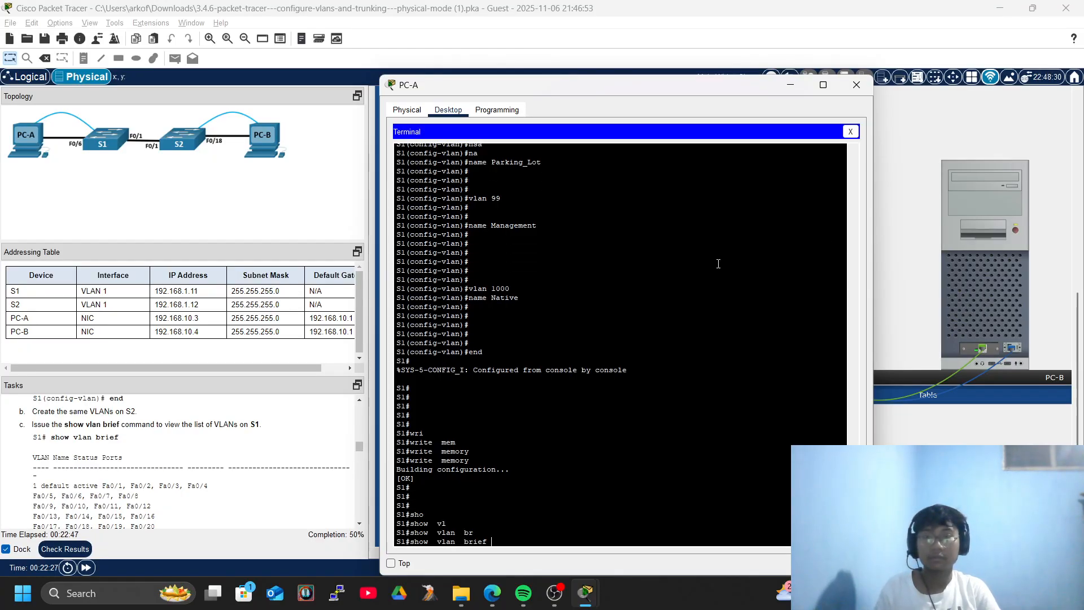
key(Return)
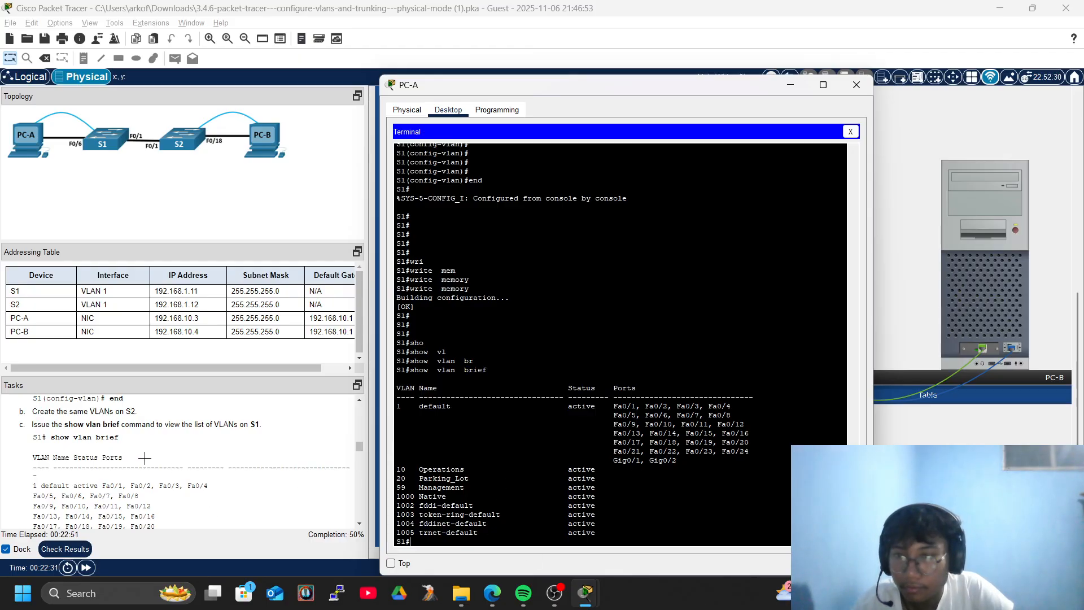
scroll(144, 458, down, 4)
scroll(119, 452, down, 4)
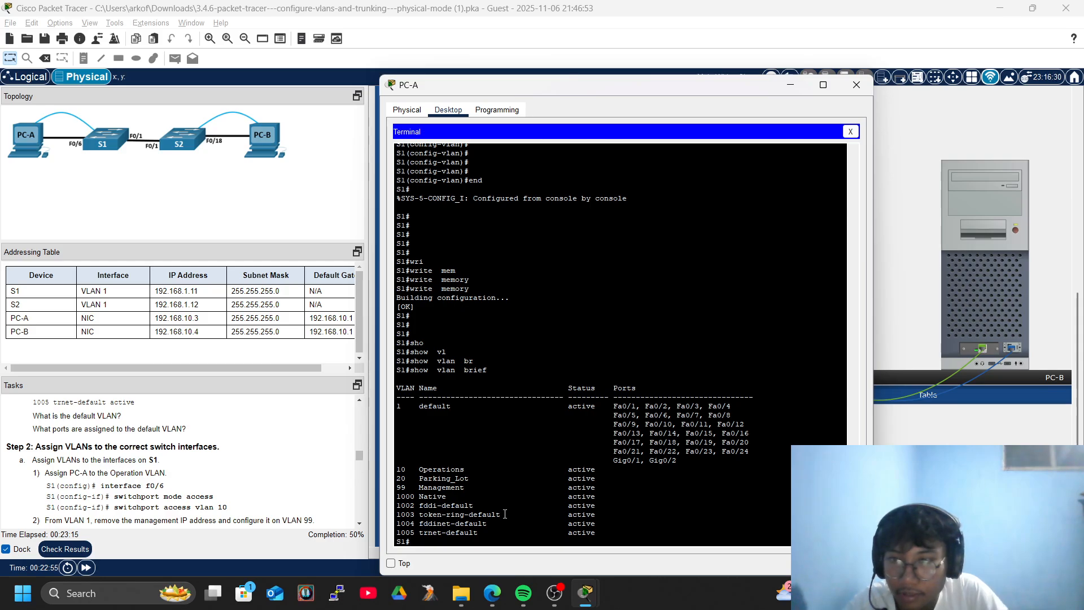
Enter global configuration on S1 and select interface FastEthernet 0/6.
key(Return)
key(Return)
key(Return)
key(Return)
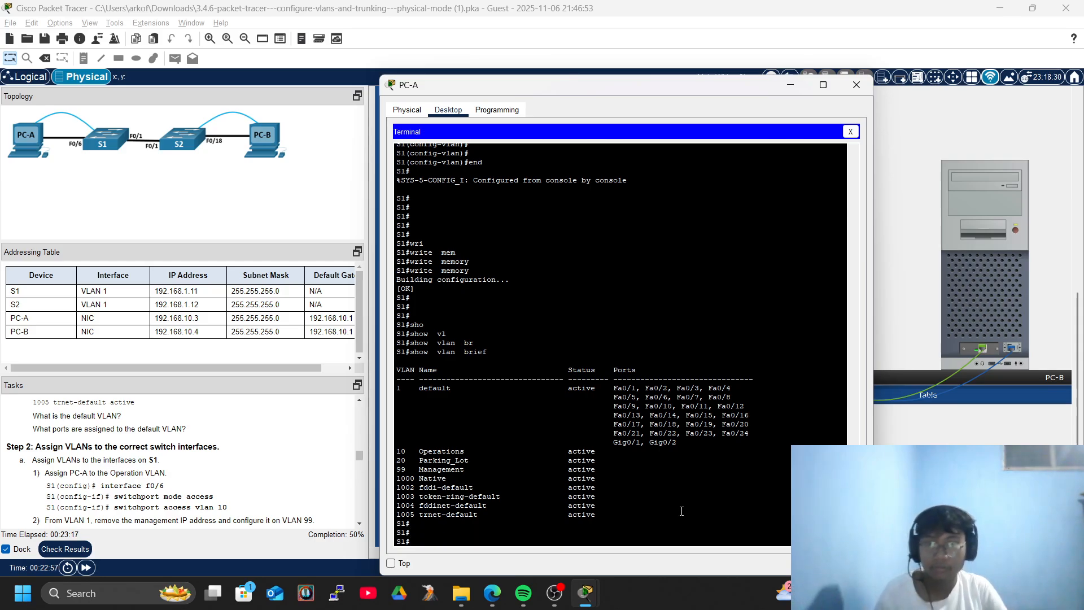
text(conf)
key(Tab)
text(ter)
key(Tab)
key(Return)
text(inter)
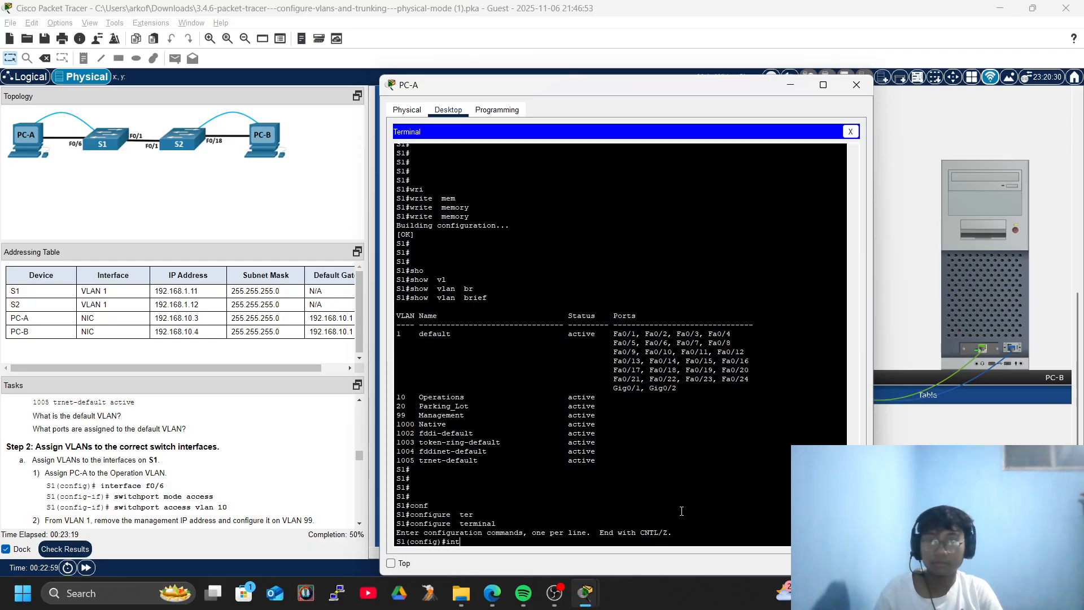
key(Tab)
text(g)
key(Tab)
text(f)
key(Tab)
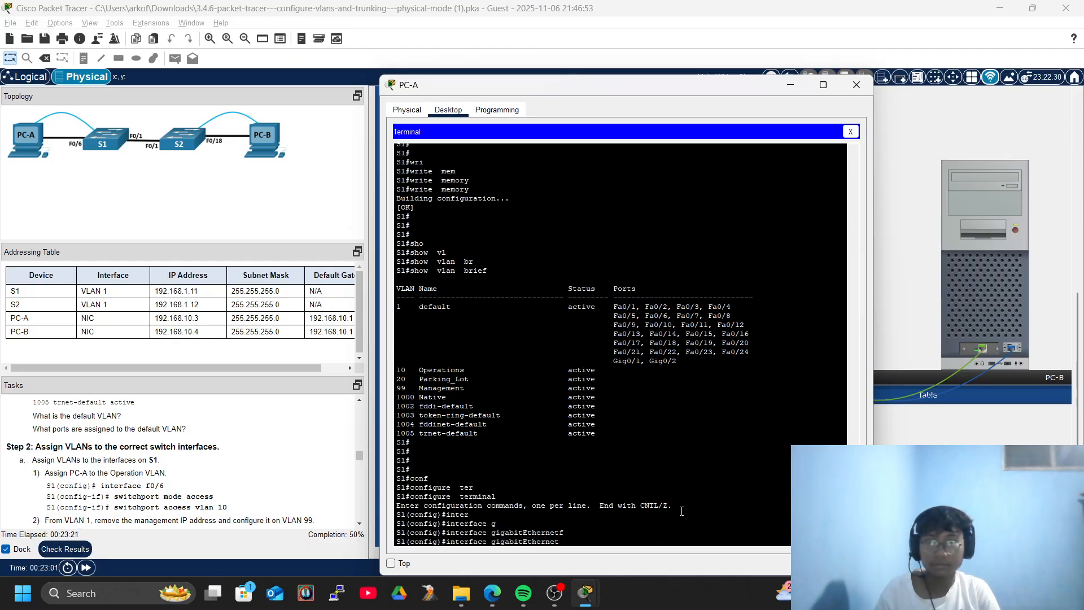
key(BackSpace)
key(BackSpace)
key(BackSpace)
key(BackSpace)
key(BackSpace)
key(BackSpace)
key(BackSpace)
key(BackSpace)
key(BackSpace)
key(BackSpace)
text(f)
key(Tab)
key(BackSpace)
key(BackSpace)
key(BackSpace)
text(f)
key(Tab)
text(0)
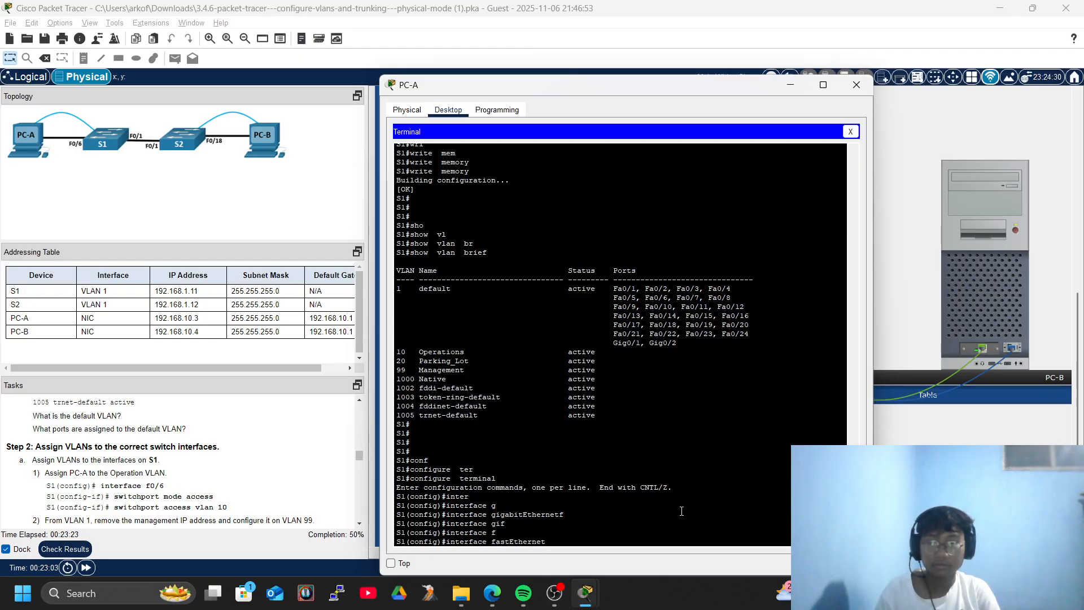
text(/6)
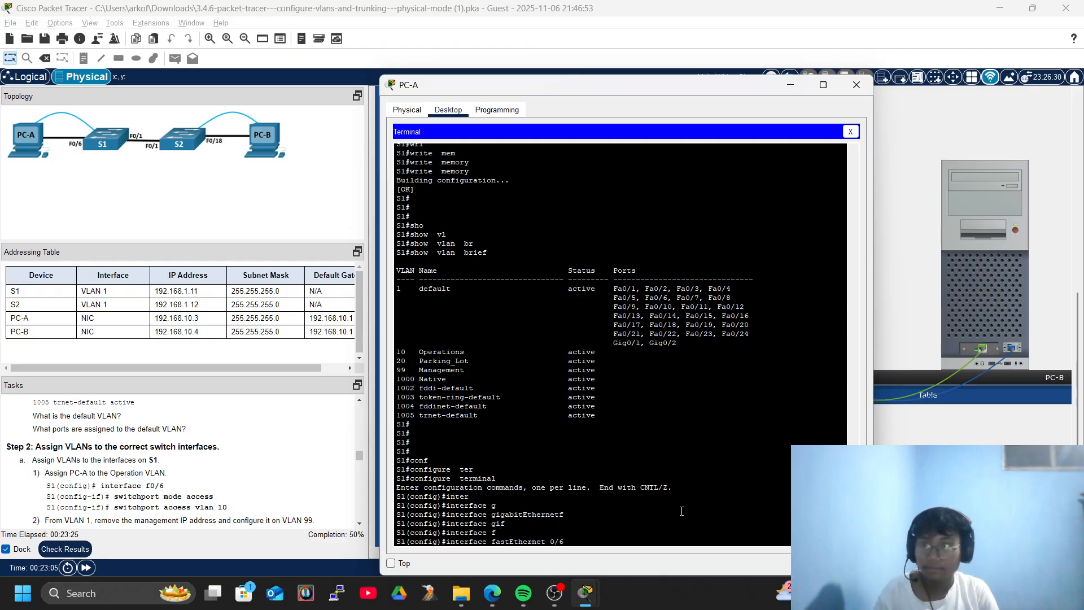
key(Return)
key(Return)
key(Return)
Make Fa0/6 an access port with switchport access VLAN 10.
text(swi)
key(Tab)
text(mode a)
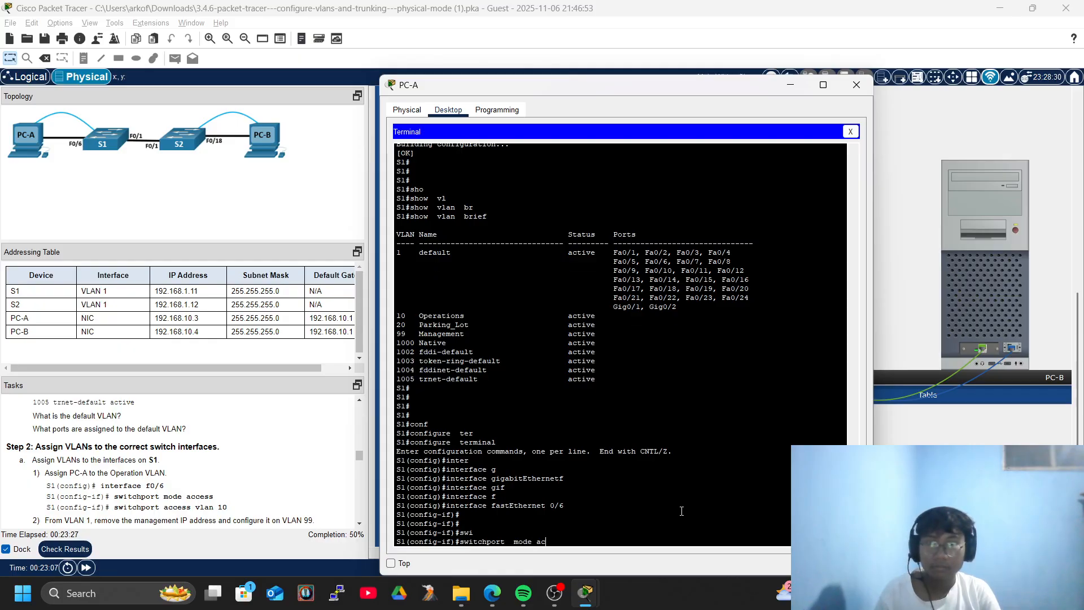
text(c)
key(Tab)
key(Return)
key(Return)
text(swi)
key(Tab)
text(ac)
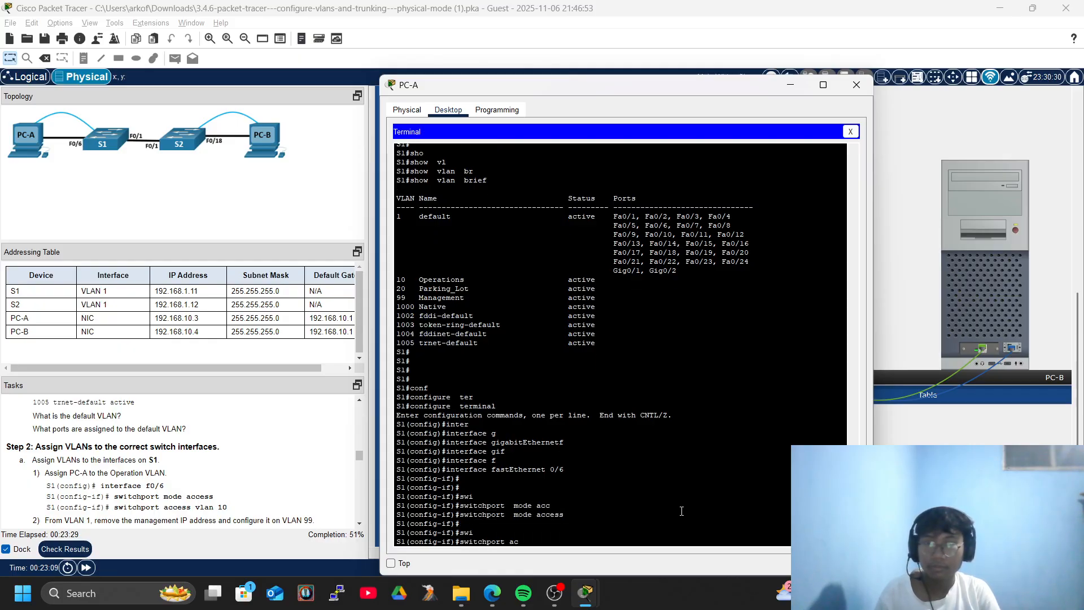
text(c)
key(Tab)
text(vl)
key(Tab)
key(Tab)
text(10)
key(Return)
key(Return)
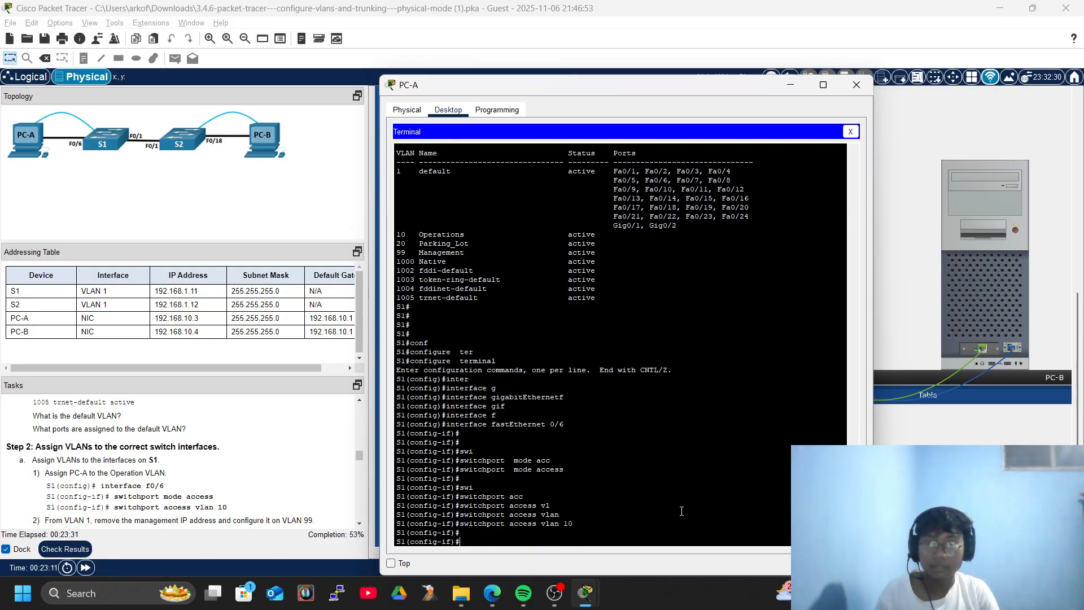
key(Return)
key(Return)
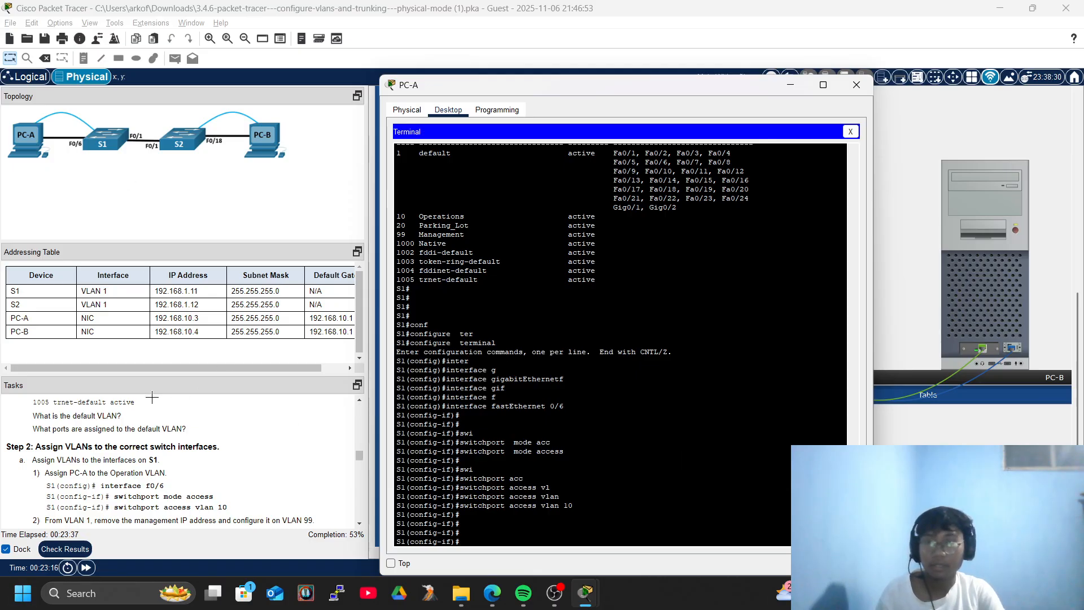
scroll(167, 446, down, 3)
scroll(253, 467, up, 3)
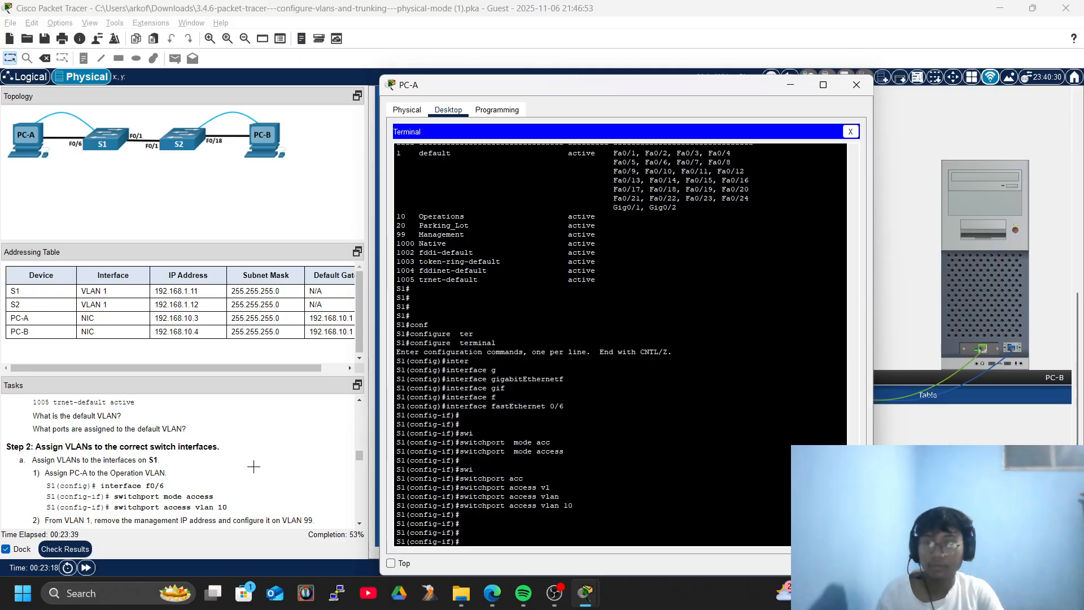
scroll(254, 466, down, 3)
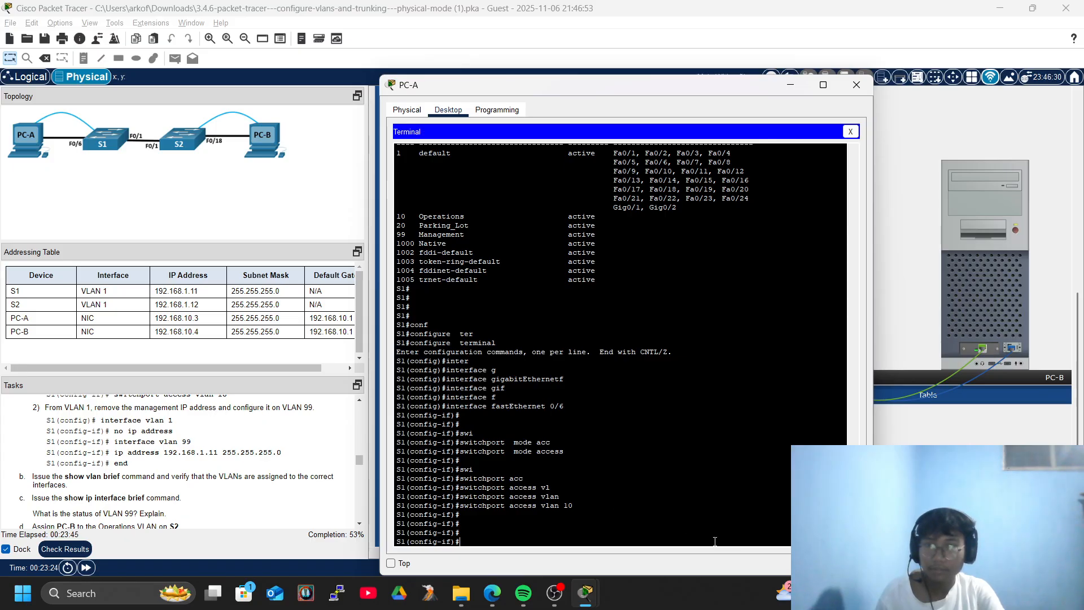
Remove the IP address from S1's interface VLAN 1.
text(exi)
key(Tab)
key(Return)
key(Return)
text(inter)
key(Tab)
text(vl)
key(Tab)
text(1)
key(Return)
key(Return)
key(Return)
key(Return)
key(Return)
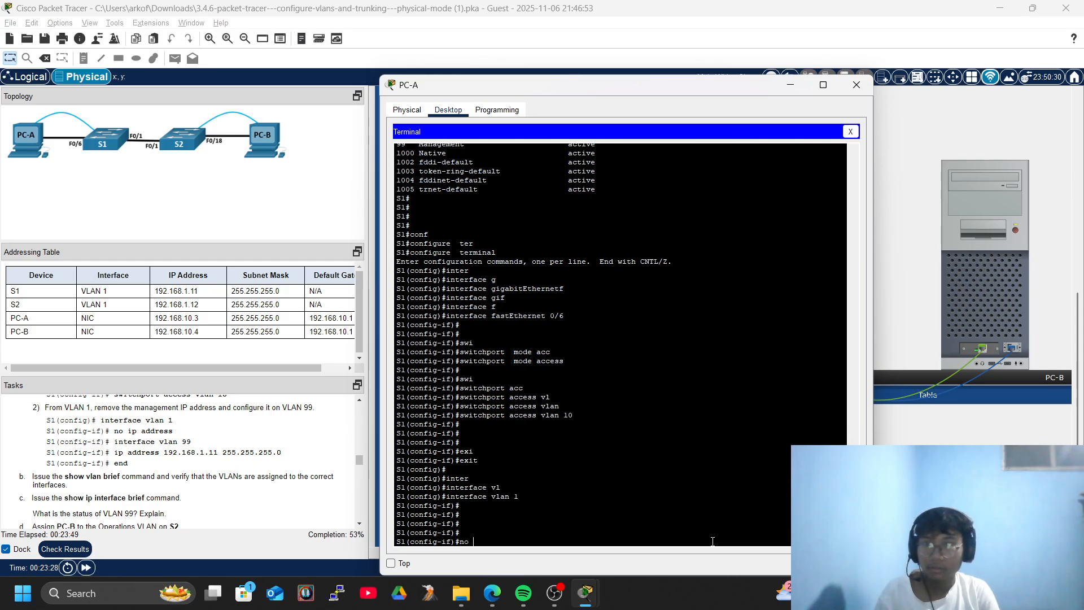
text(no ip add)
key(Tab)
key(Return)
key(Return)
key(Return)
key(Return)
key(Return)
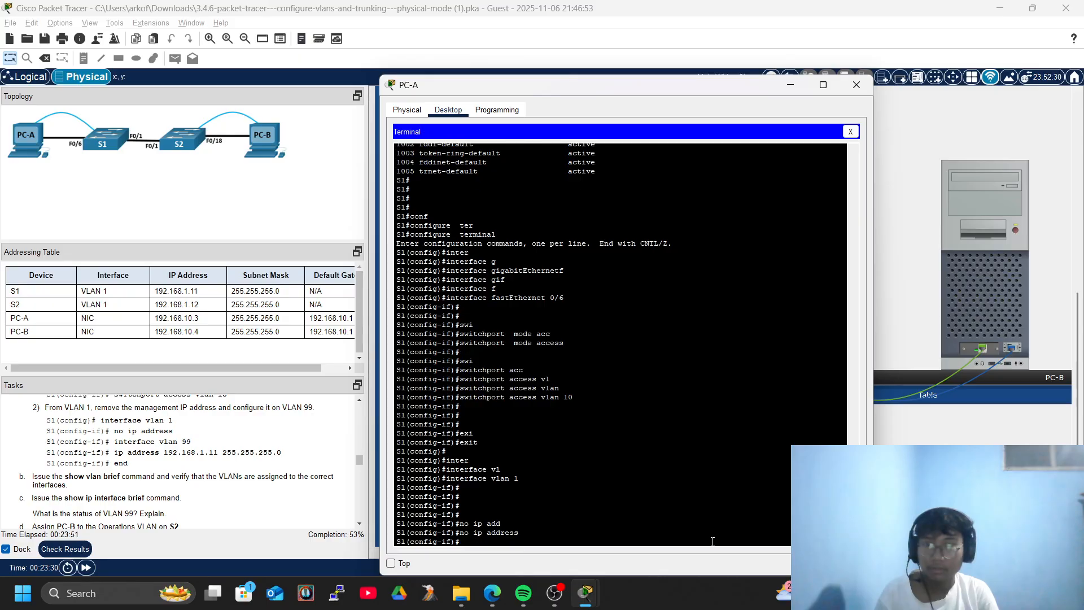
Give interface VLAN 99 the address 192.168.1.11 255.255.255.0.
text(inter)
key(Tab)
text(v)
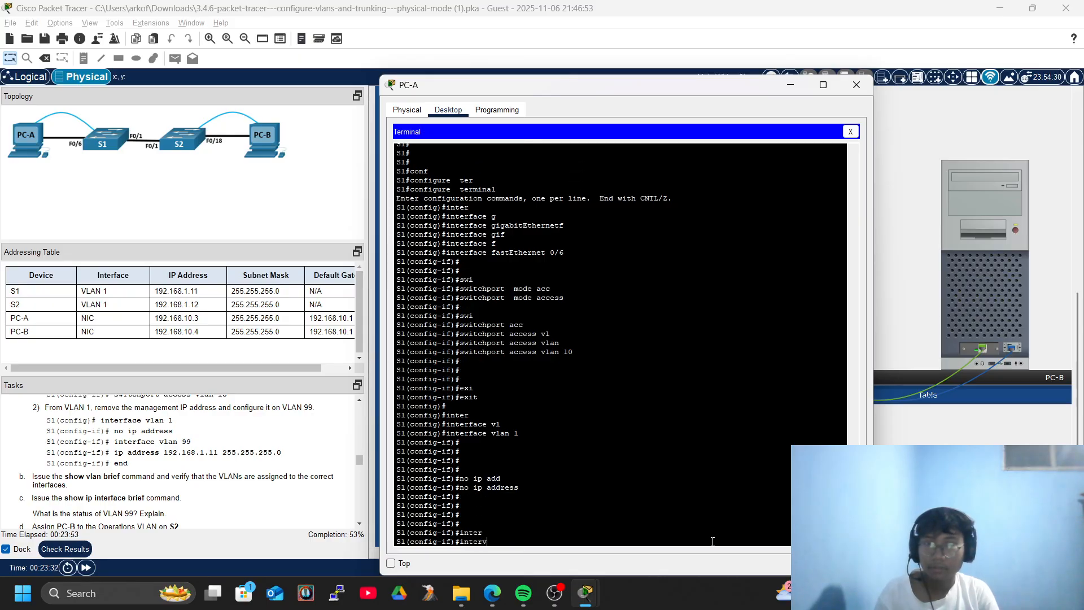
text(xi)
key(Tab)
key(Return)
key(Return)
text(inter)
key(Tab)
text(vl)
key(Tab)
text(99)
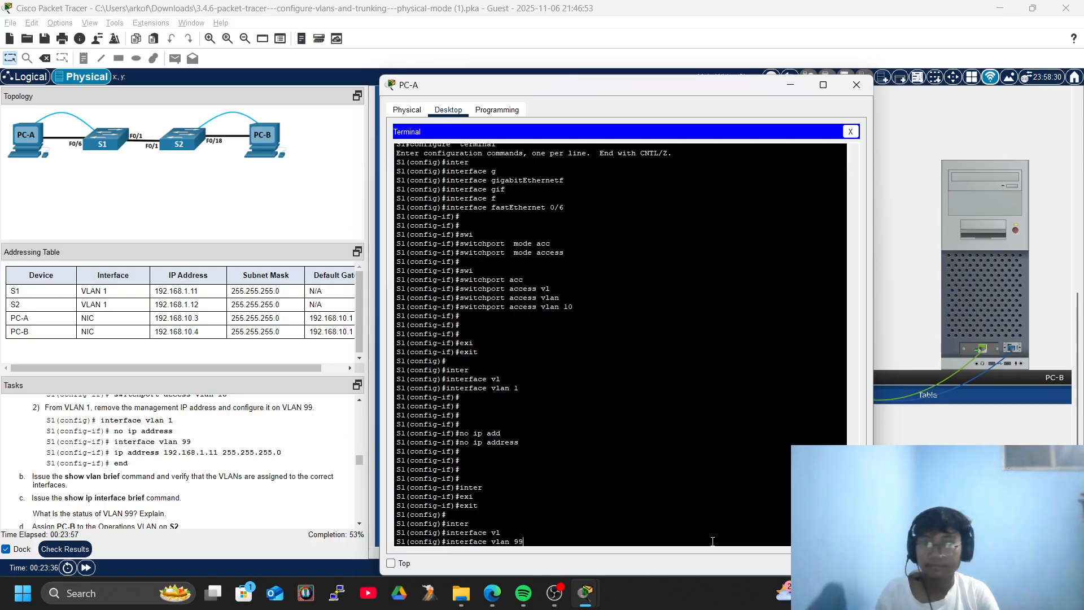
key(Return)
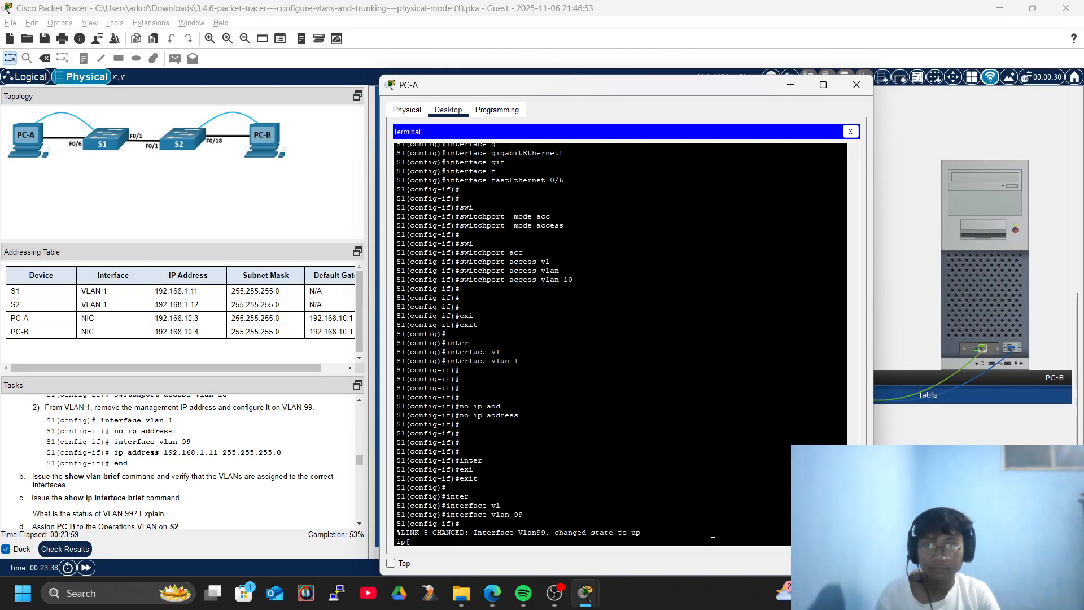
text(ip add)
key(Tab)
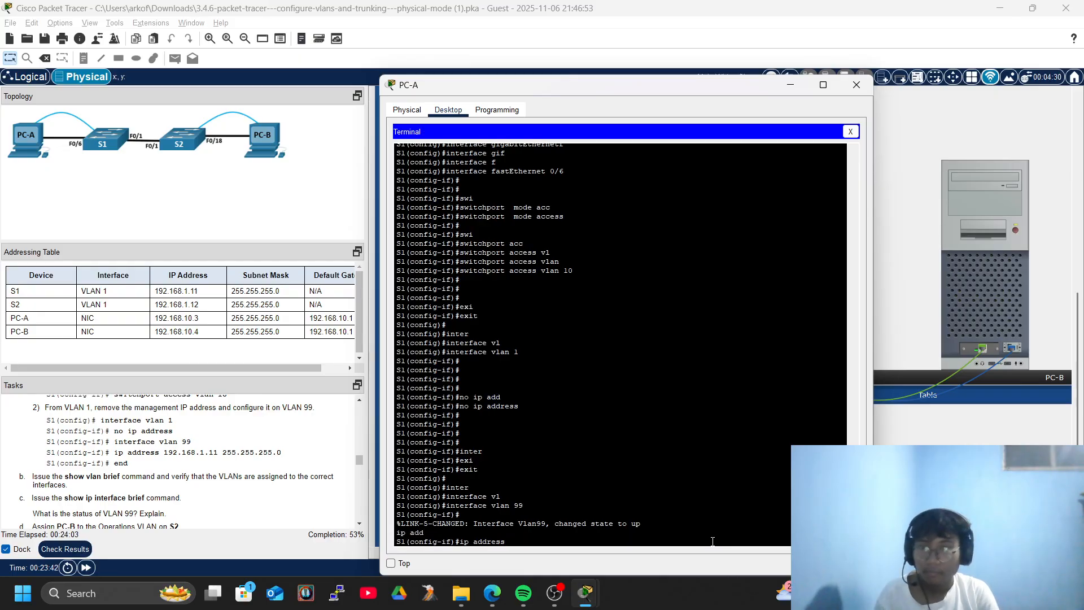
text(192.168.1.11)
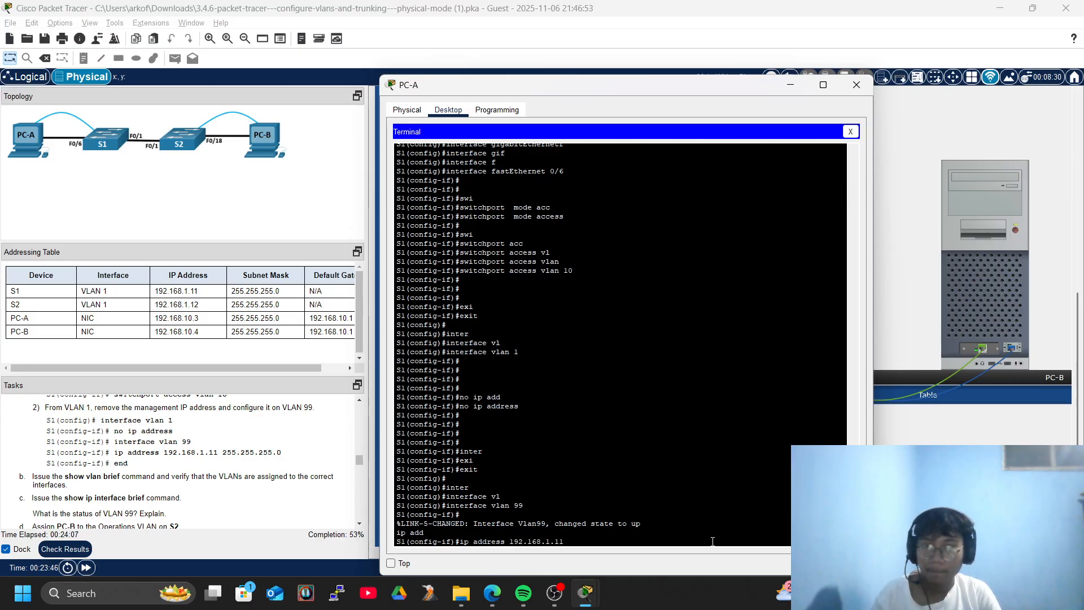
text( 255.255.255.0)
key(Return)
key(Return)
key(Return)
key(Return)
key(Return)
key(Return)
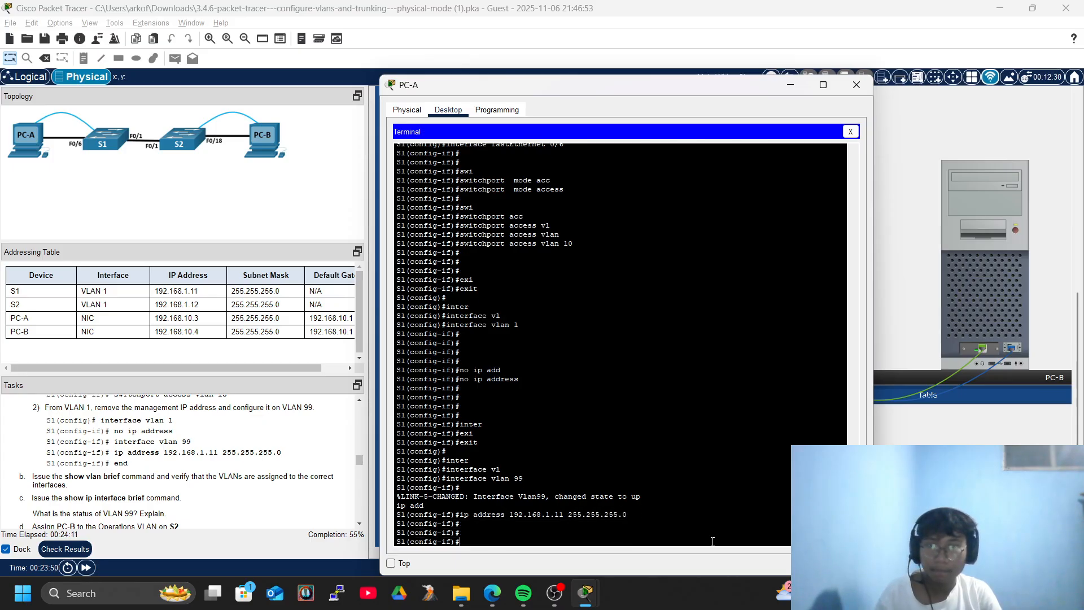
Leave configuration mode and save S1's configuration with write memory.
text(end)
key(Return)
text(wr)
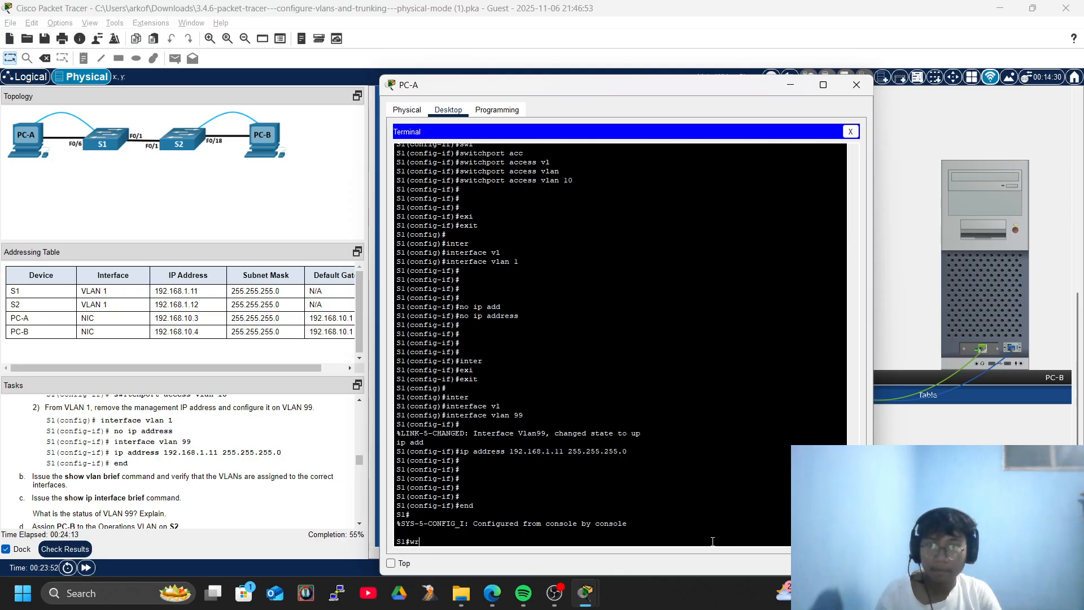
text(i)
key(Tab)
text(mem)
key(Tab)
key(Return)
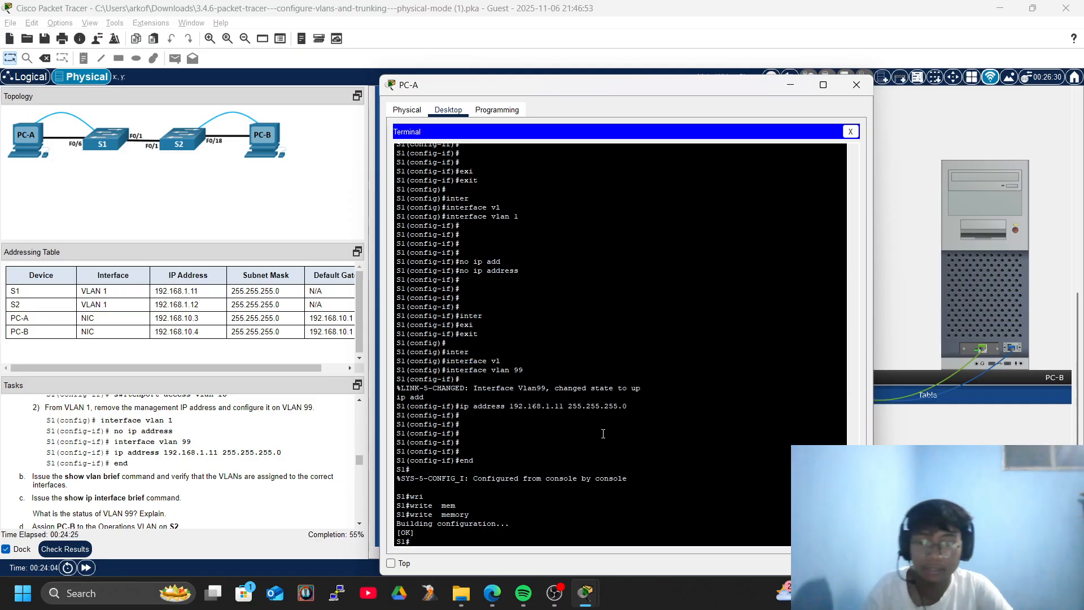
Run show vlan brief to confirm Fa0/6 is listed under VLAN 10 Operations.
text(sho)
key(Tab)
text(vl)
key(Tab)
text(br)
key(Tab)
key(Return)
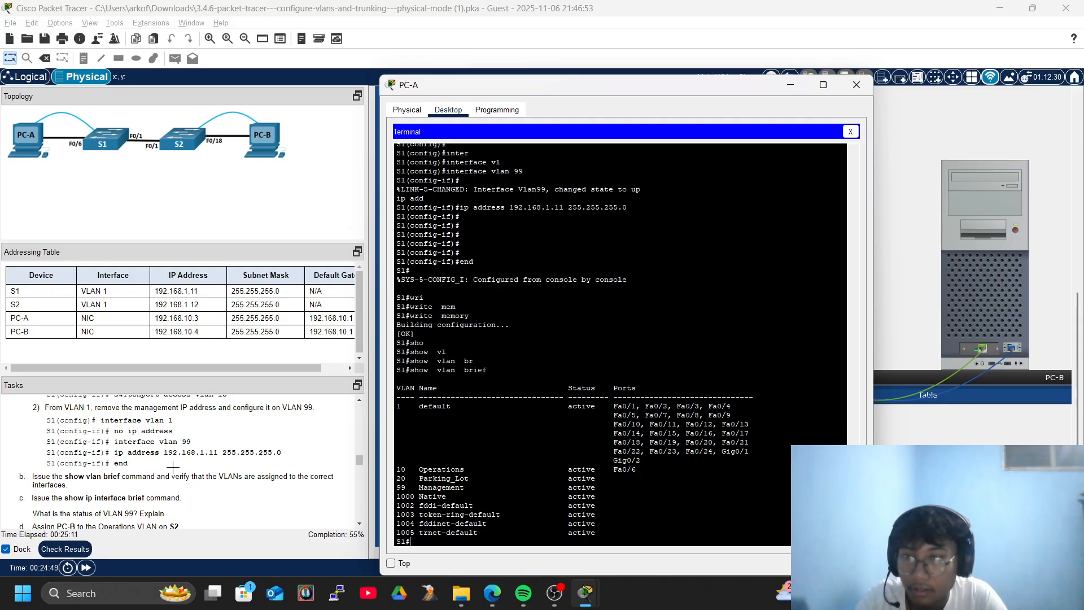
scroll(172, 466, down, 4)
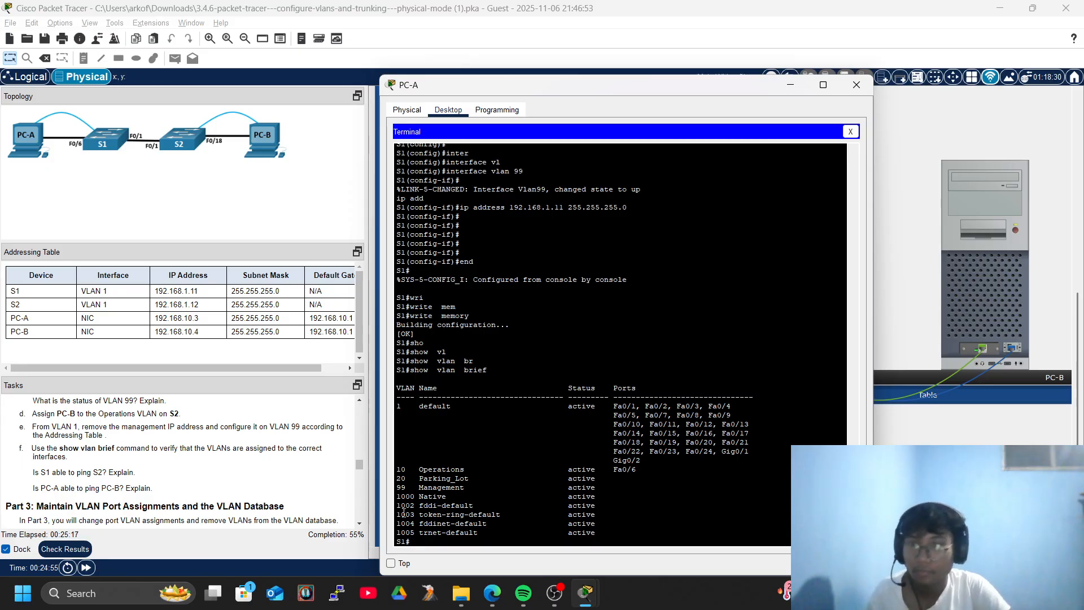
Attempt show ip interface brief on S1, clearing the mistyped retries.
text(sho)
key(Tab)
text(ip inter)
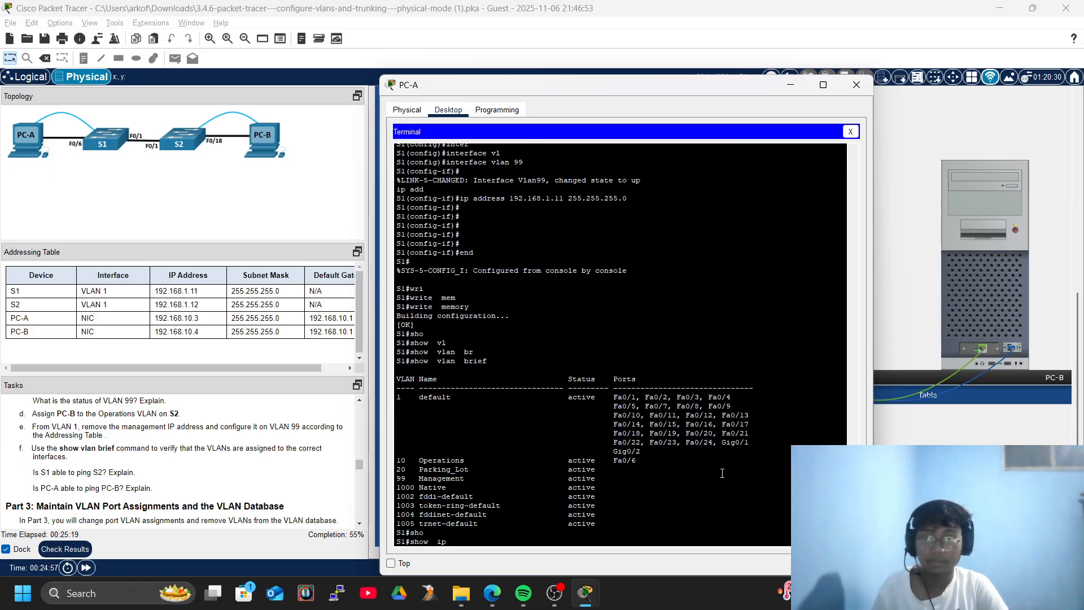
key(Tab)
text(br)
key(Tab)
text(|)
key(Return)
text(show ip)
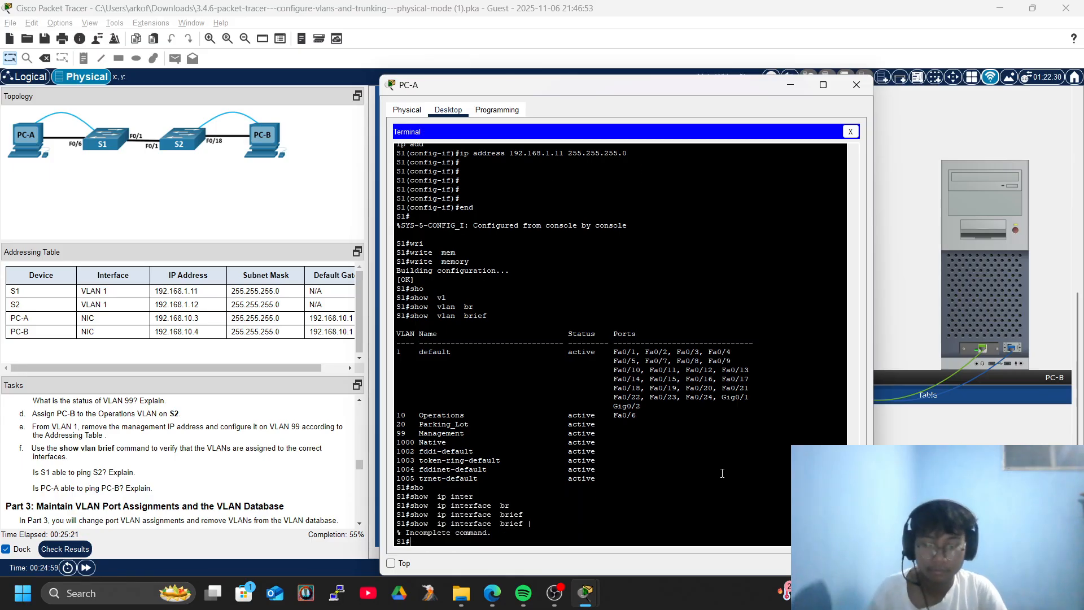
text(inter)
key(Tab)
key(BackSpace)
key(BackSpace)
key(BackSpace)
key(BackSpace)
key(BackSpace)
key(BackSpace)
key(BackSpace)
key(BackSpace)
key(BackSpace)
key(BackSpace)
key(BackSpace)
key(BackSpace)
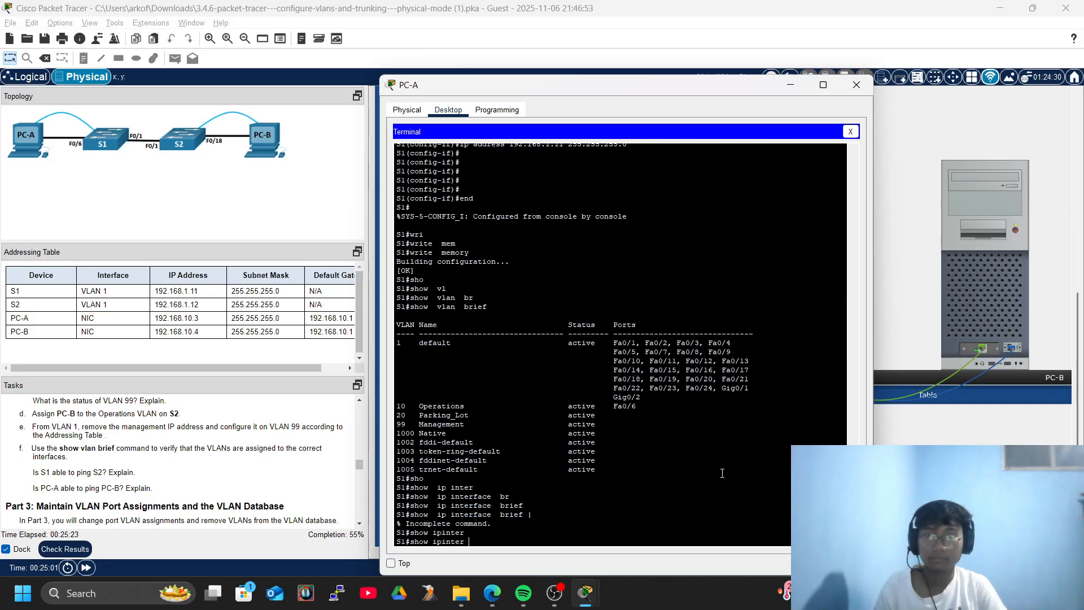
text(show ip)
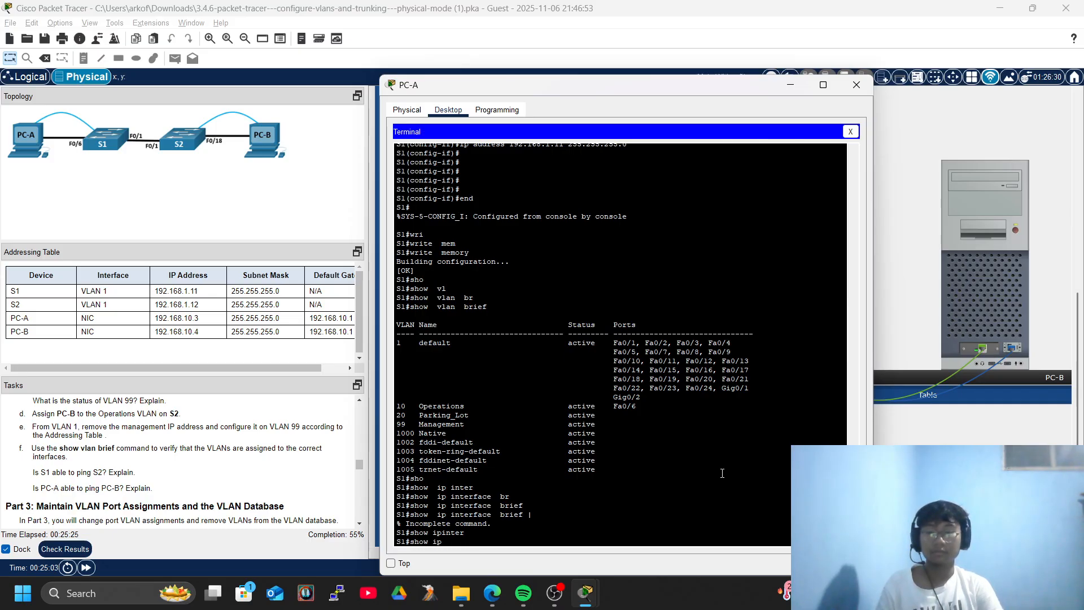
text(inter)
key(Tab)
key(Tab)
key(Tab)
key(BackSpace)
key(BackSpace)
key(BackSpace)
key(BackSpace)
key(BackSpace)
key(BackSpace)
key(BackSpace)
key(BackSpace)
key(BackSpace)
key(BackSpace)
key(BackSpace)
key(BackSpace)
Run show ip interface brief and page through to see Vlan99 at 192.168.1.11.
text(sh)
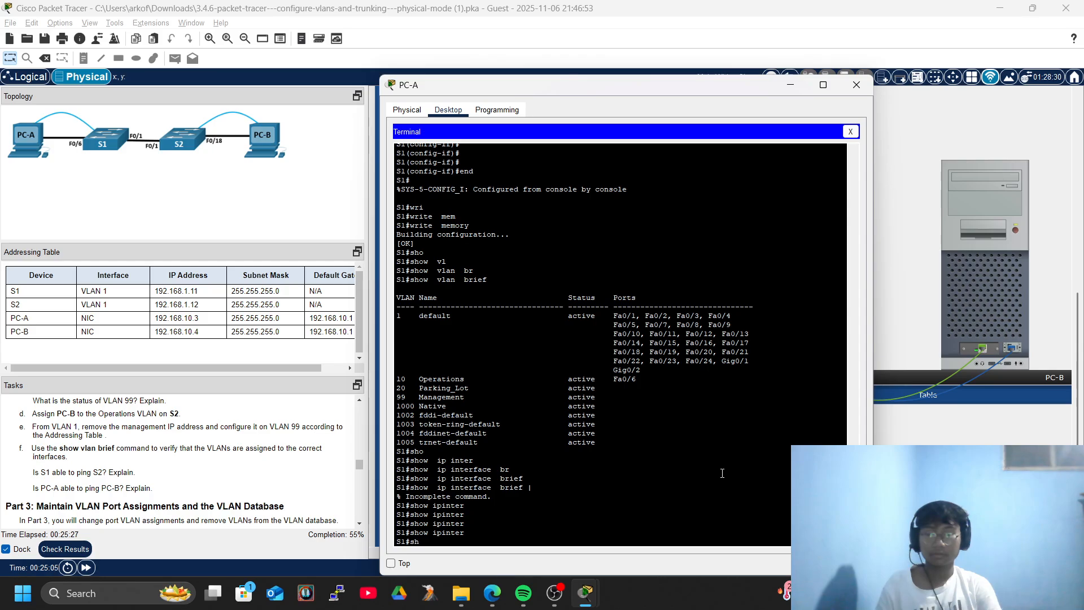
text(o)
key(Tab)
text(ip inter)
key(Tab)
text(br)
key(Tab)
key(Return)
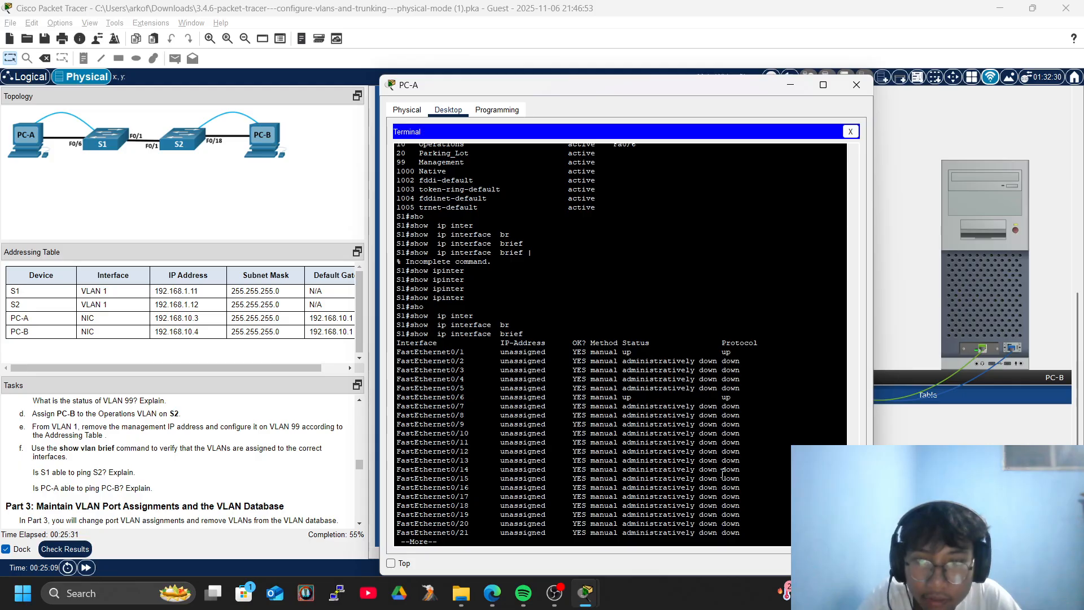
key(Return)
key(Return)
key(Return)
key(Return)
key(Return)
key(Return)
key(Return)
key(Return)
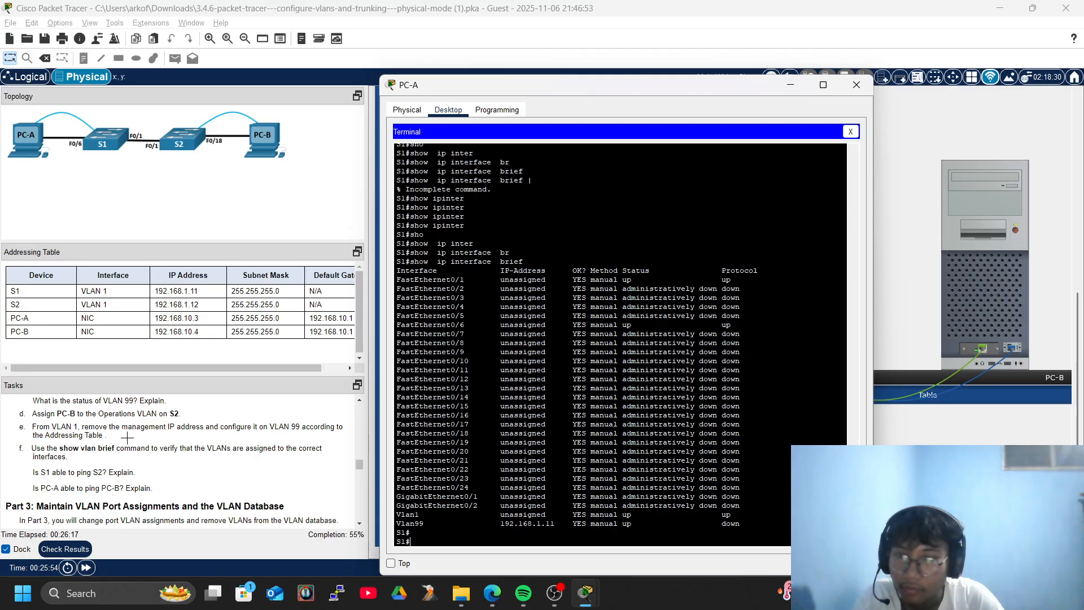
scroll(127, 437, up, 4)
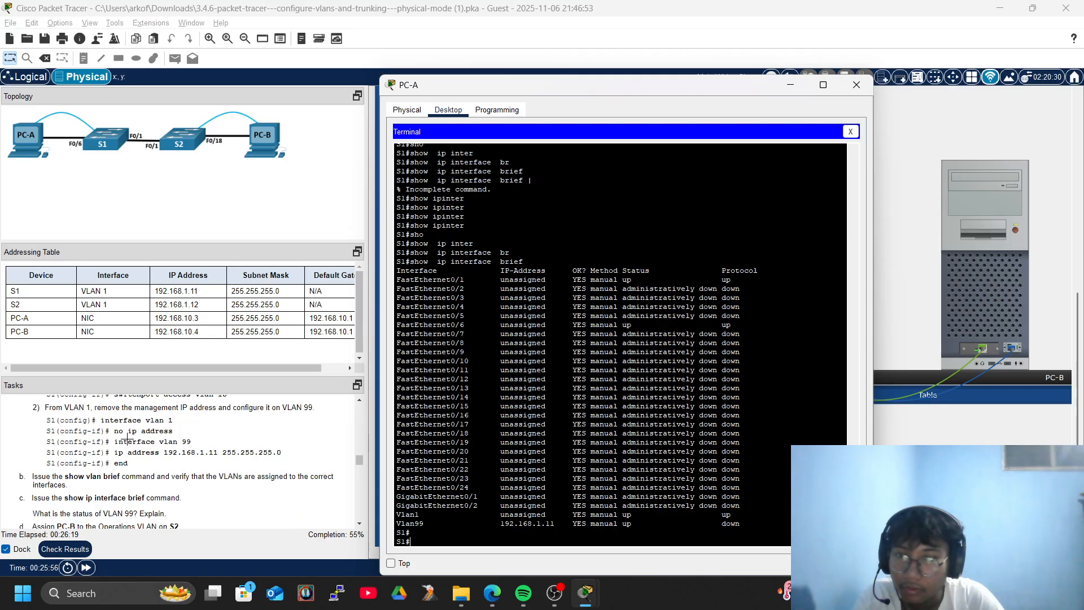
scroll(127, 438, up, 4)
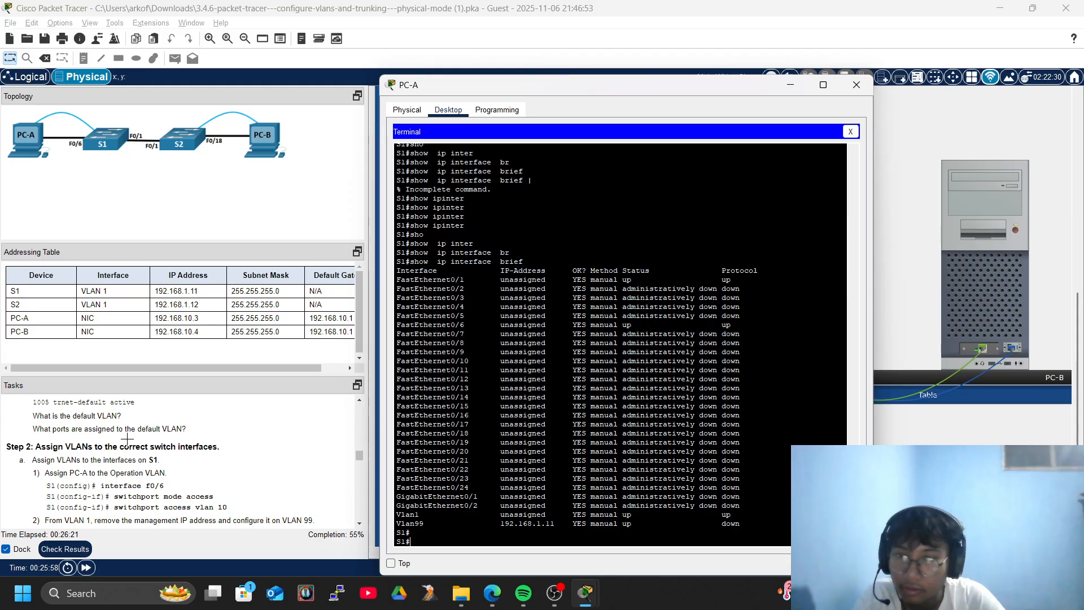
scroll(127, 438, down, 4)
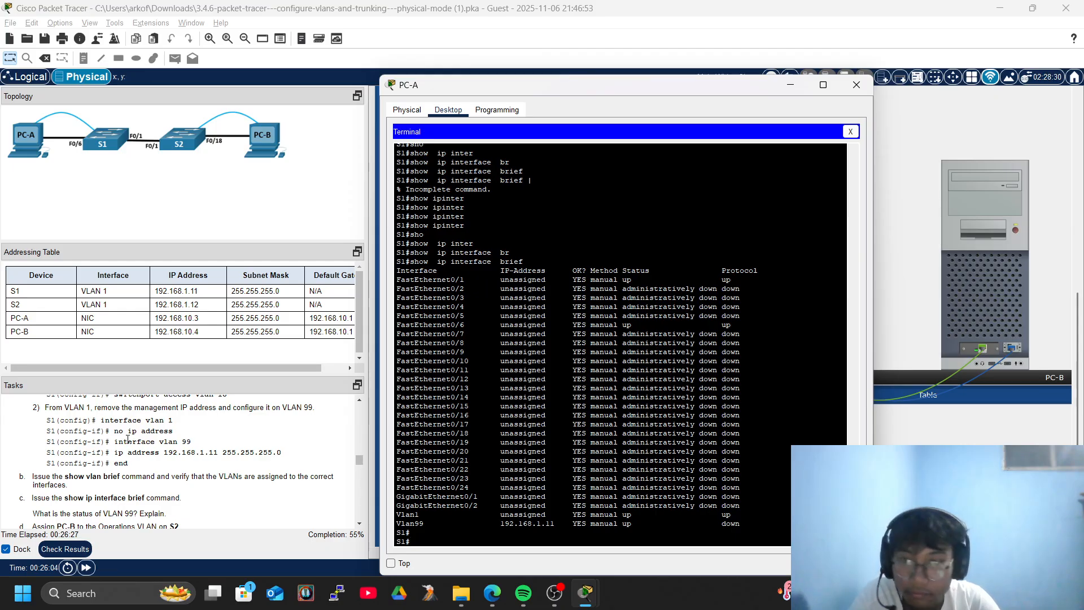
scroll(94, 499, down, 5)
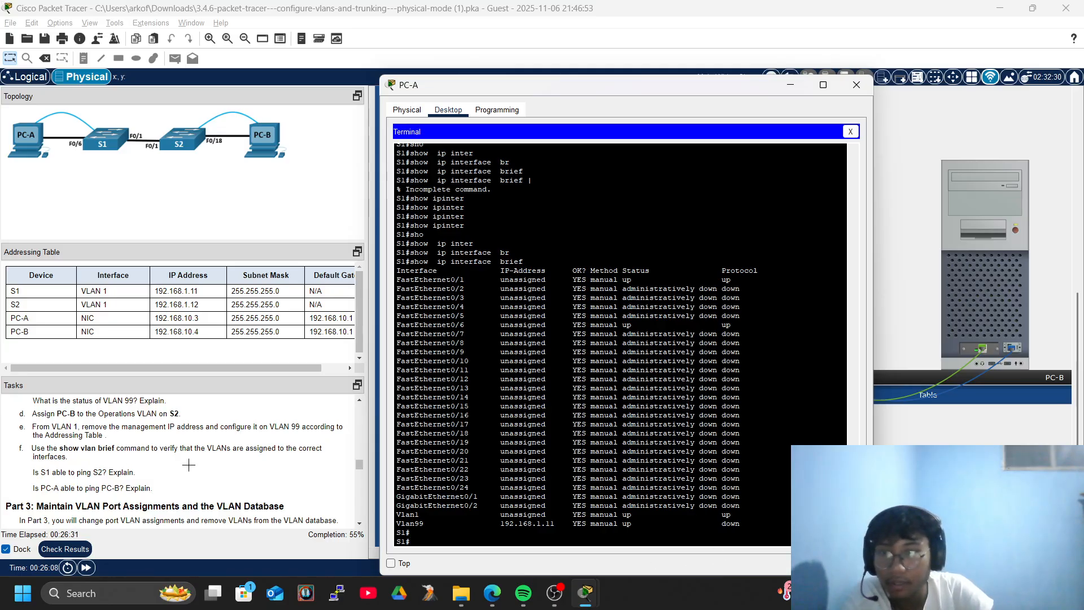
Close PC-A and open PC-B's terminal to reach S2's console.
click(857, 85)
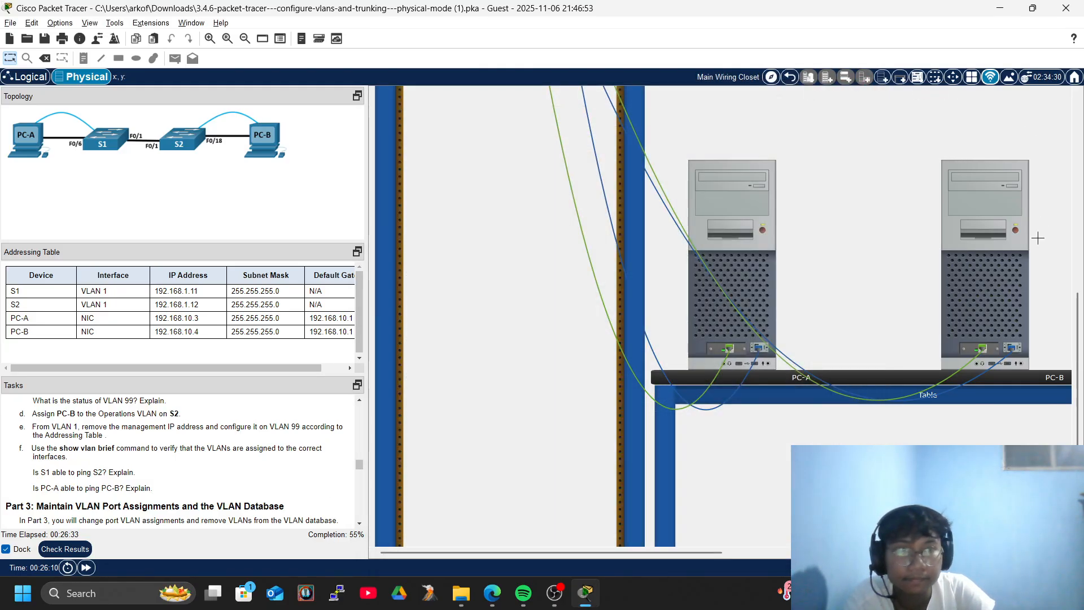
click(994, 254)
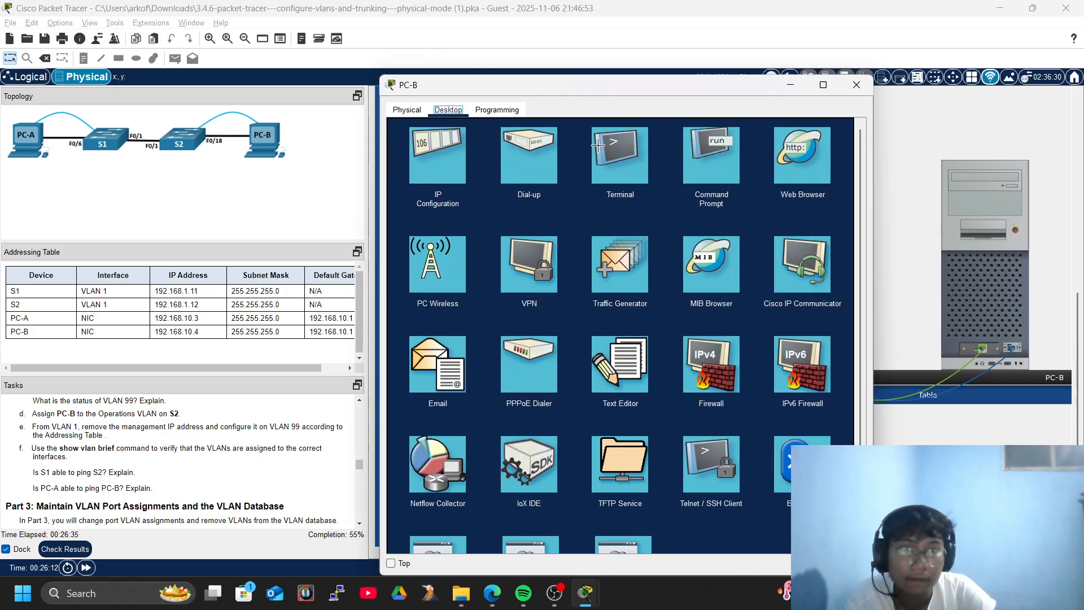
click(598, 145)
click(827, 244)
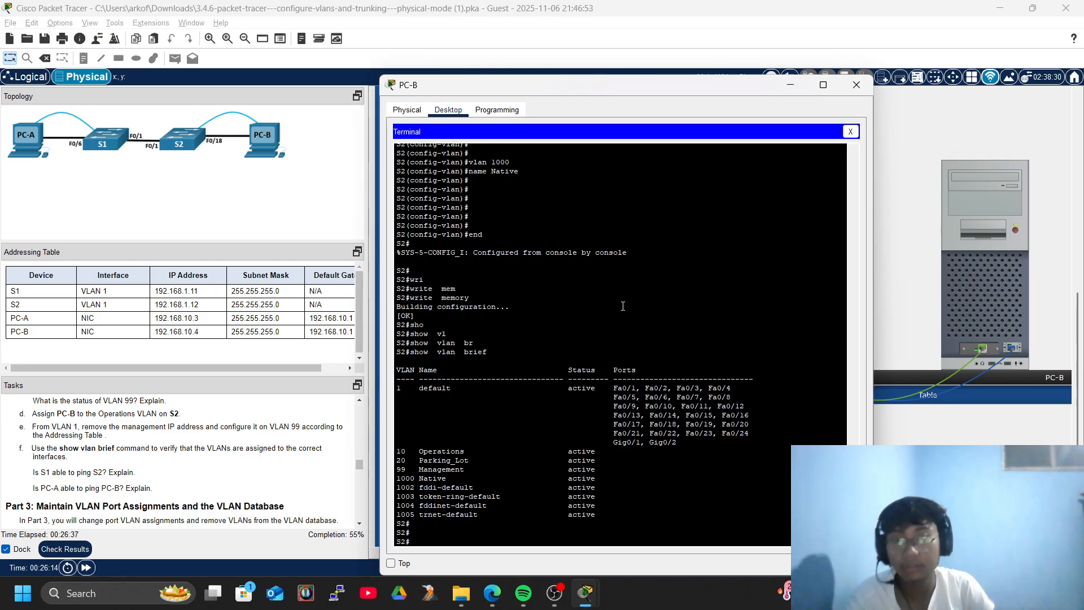
key(Return)
key(Return)
key(Return)
On S2, enter global configuration and select interface FastEthernet 0/18.
text(conf)
key(Tab)
text(ter)
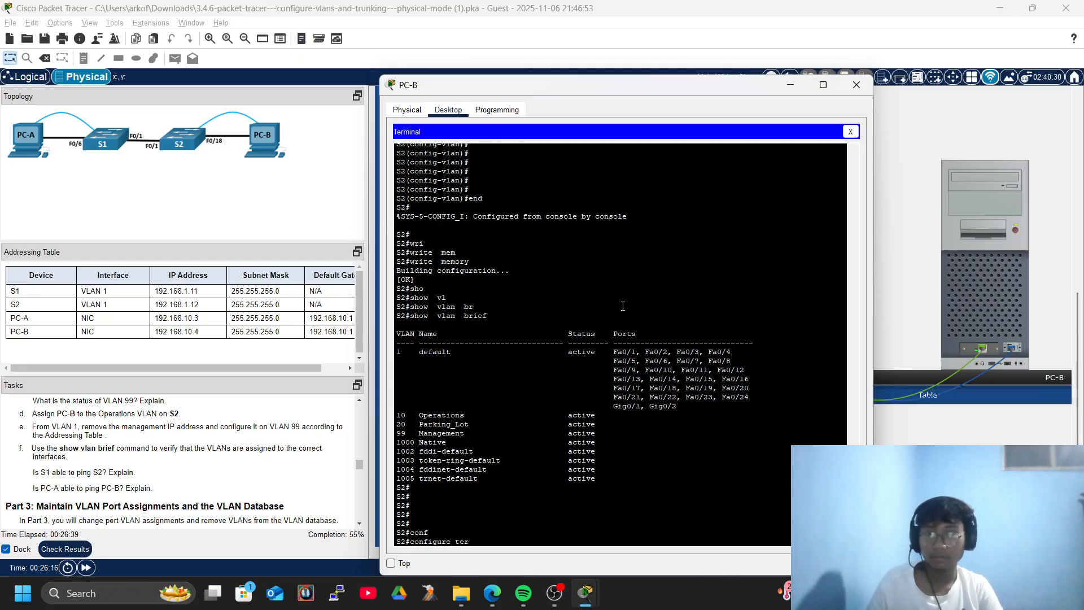
key(Tab)
key(Return)
key(Return)
text(inter)
key(Tab)
text(f)
key(Tab)
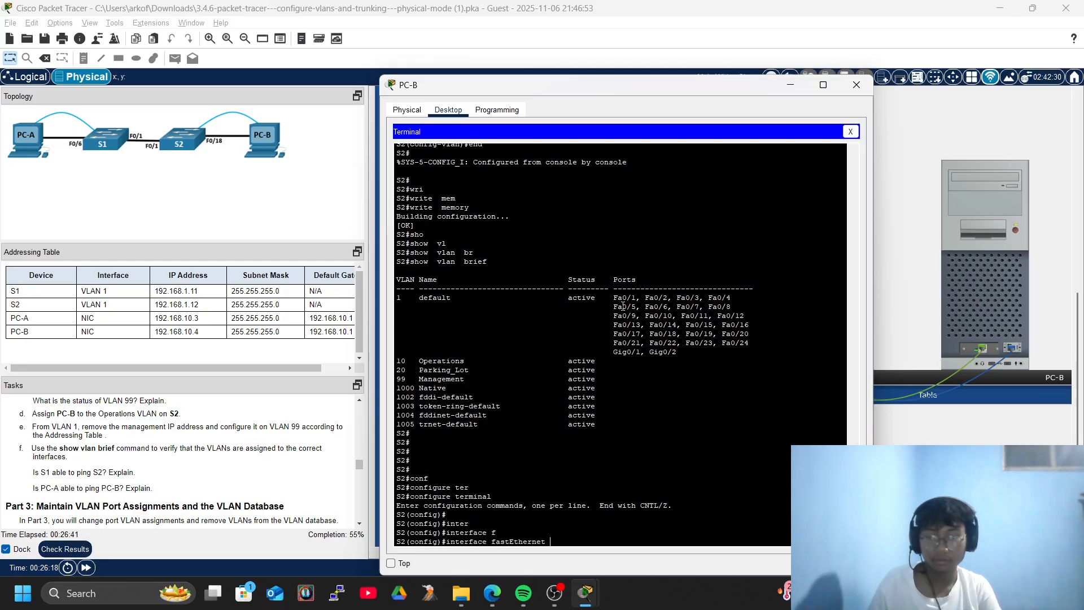
text(0/1)
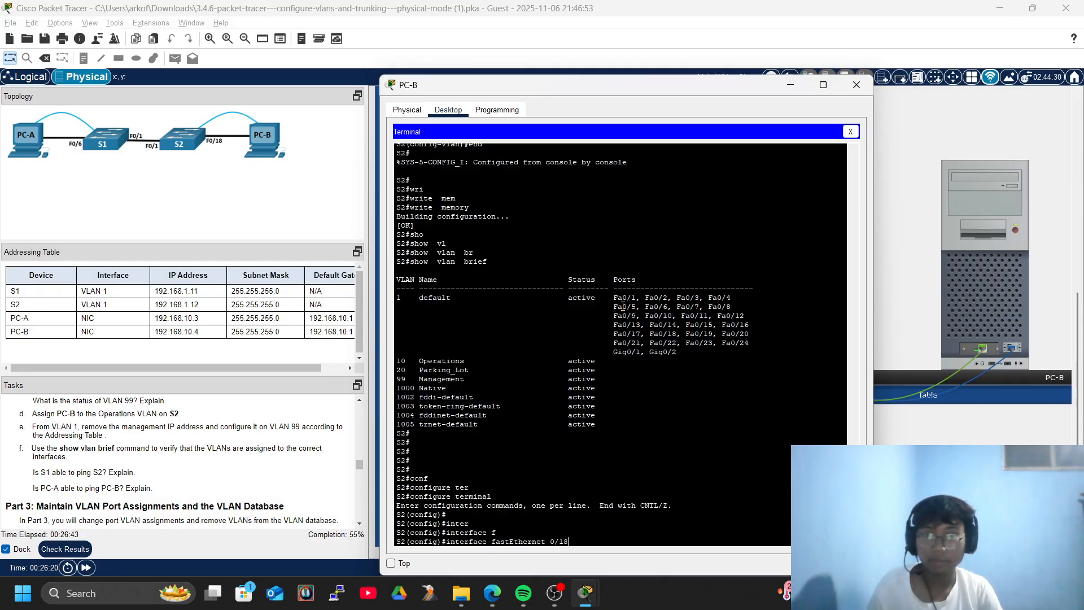
text(8)
key(Return)
key(Return)
key(Return)
key(Return)
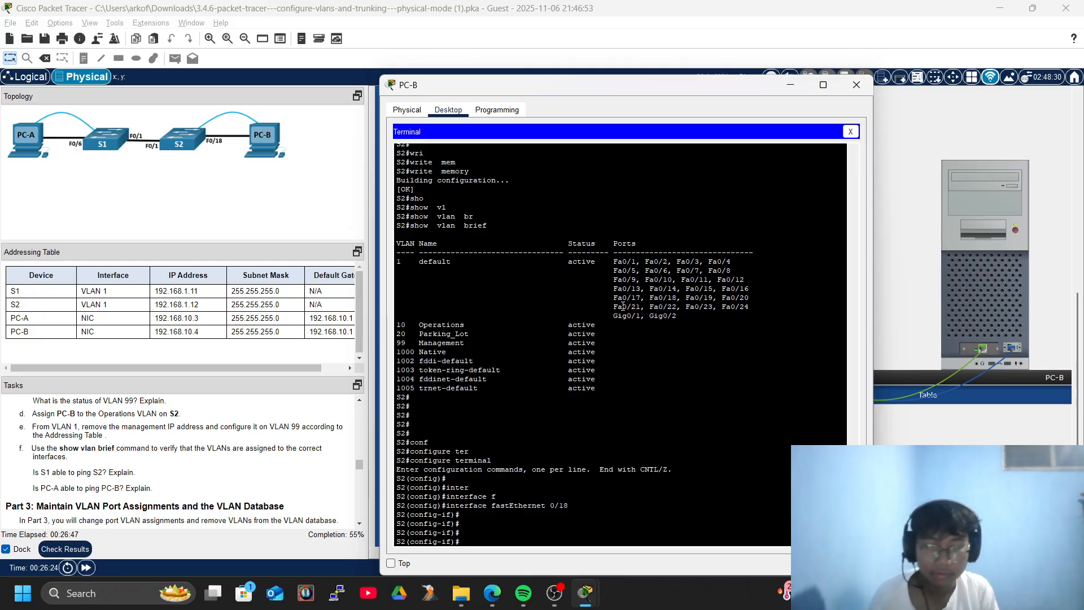
Make Fa0/18 an access port assigned to VLAN 10.
text(swi)
key(Tab)
key(BackSpace)
text(d)
key(Tab)
text(acc)
key(Tab)
key(Return)
key(Return)
text(swi)
key(Tab)
text(acc)
key(Tab)
text(vl)
key(Tab)
text(10)
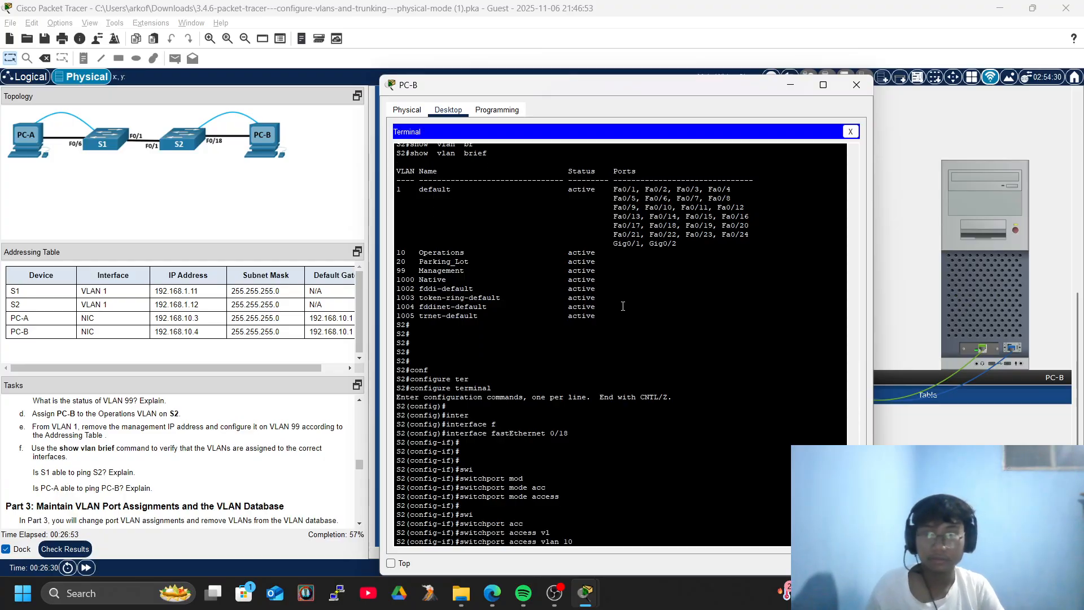
key(Return)
key(Return)
key(Return)
key(Return)
key(Return)
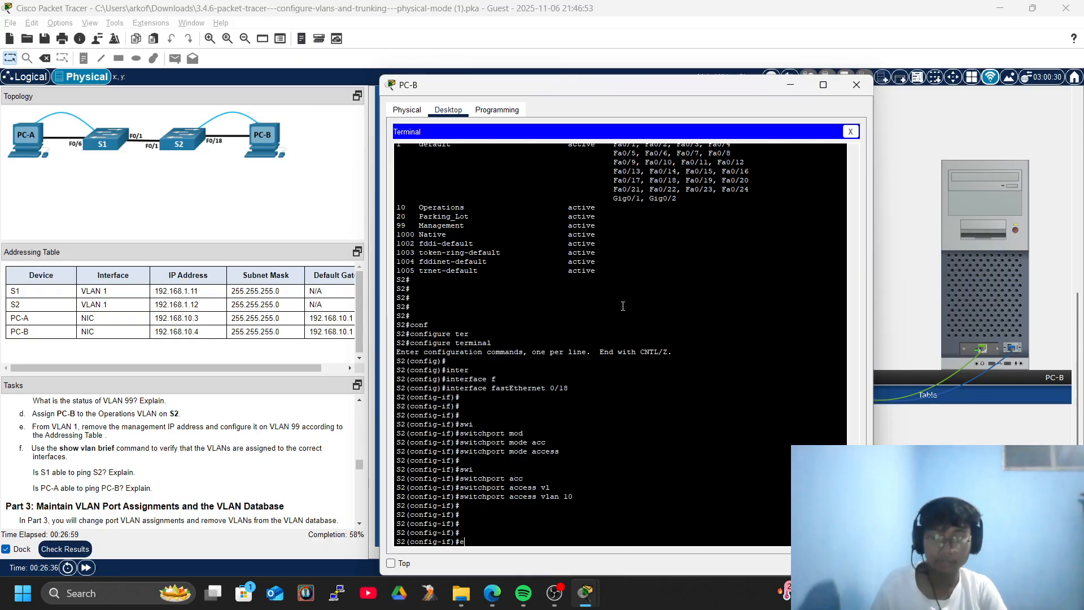
Exit to privileged mode and save S2's configuration with write memory.
text(eix)
key(Tab)
key(Return)
key(Return)
key(Return)
text(exi)
key(Tab)
key(Return)
text(exi)
key(Tab)
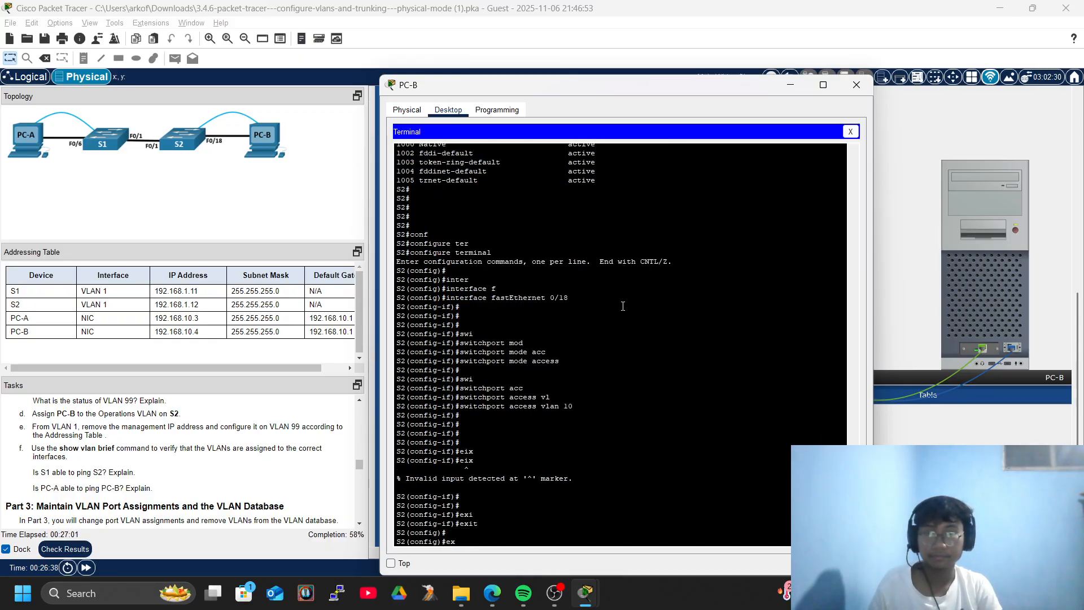
key(Return)
text(wrei)
key(BackSpace)
key(BackSpace)
text(ite)
key(Tab)
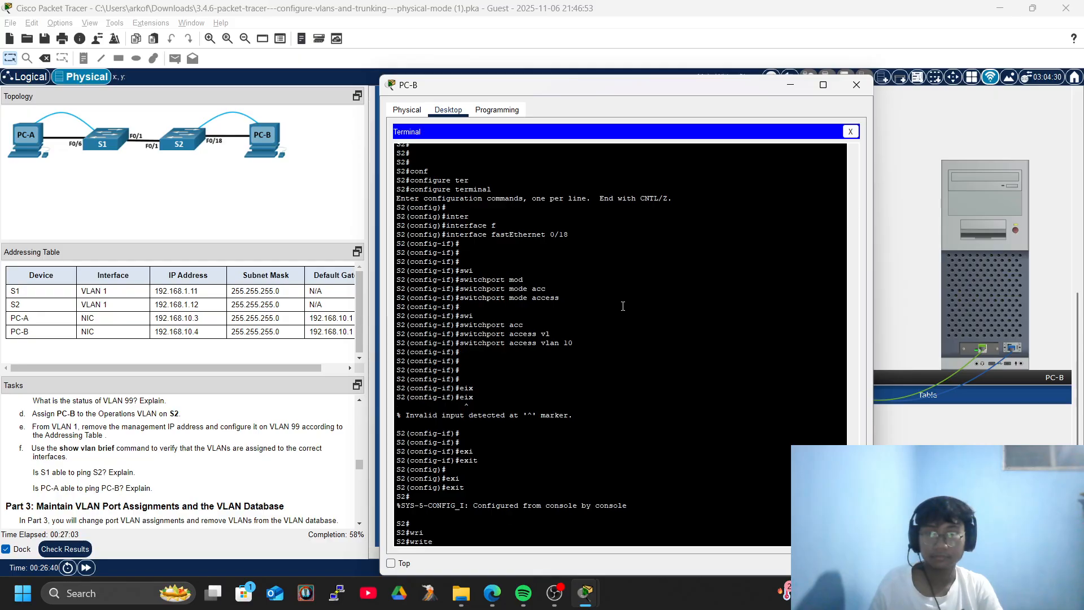
text(mem)
key(Tab)
key(Return)
key(Return)
key(Return)
Run show vlan brief to confirm Fa0/18 is listed under VLAN 10.
text(sho)
key(Tab)
text(vl)
key(Tab)
text(br)
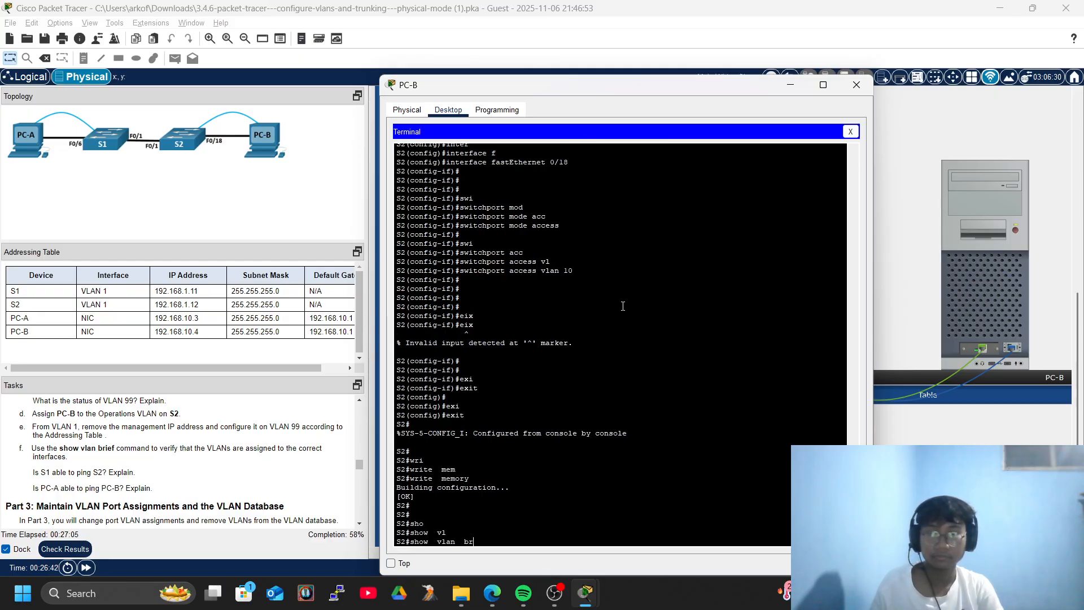
key(Tab)
key(Return)
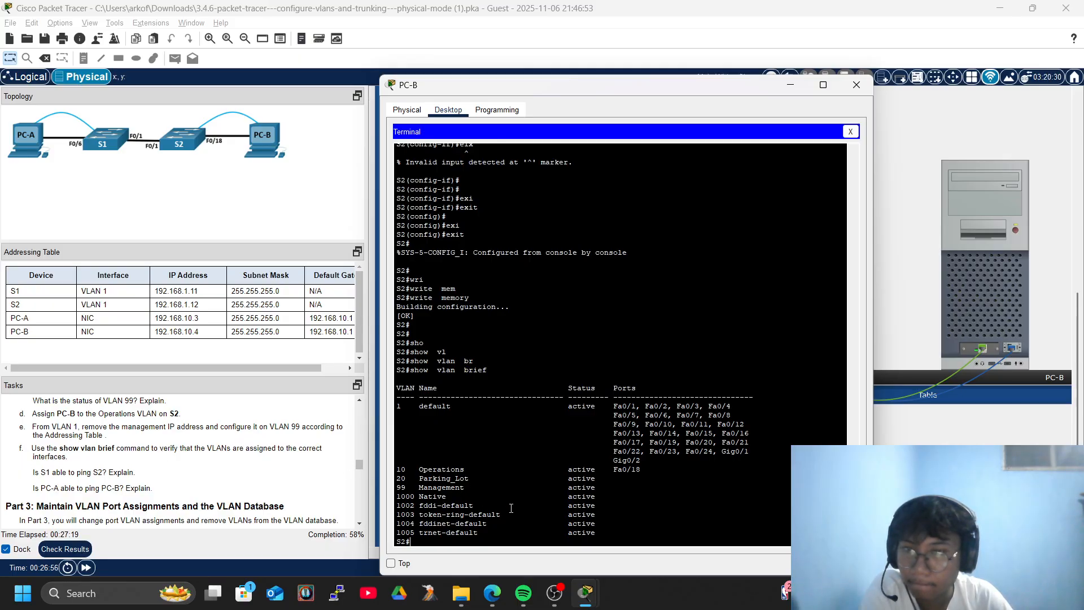
Enter global configuration mode on S2 with configure terminal.
text(conf)
key(Tab)
text(ter)
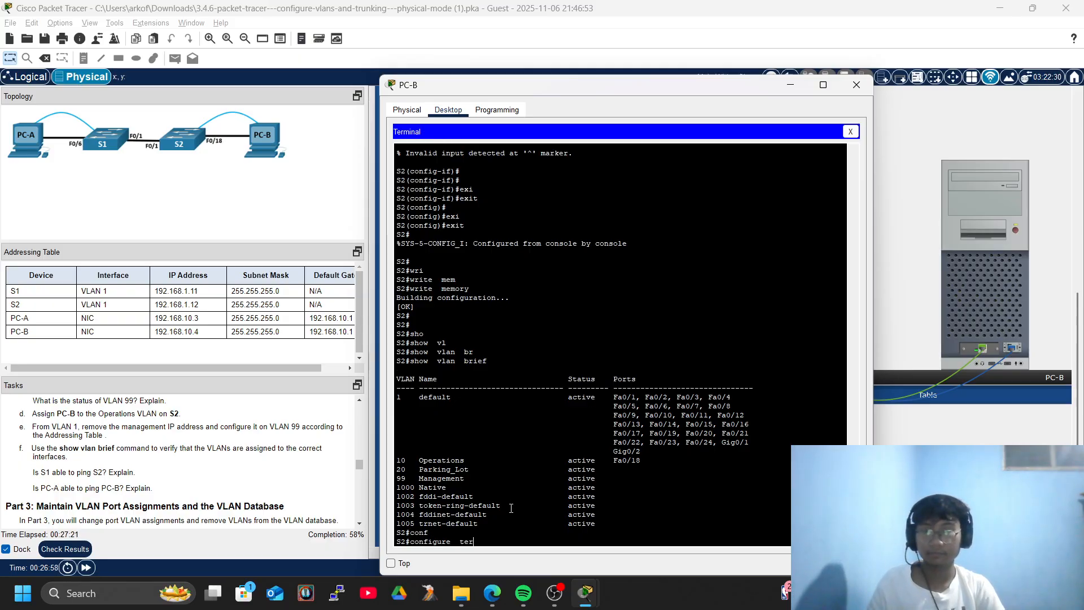
key(Tab)
key(Return)
Remove the IP address from interface VLAN 1.
text(itbner)
key(Tab)
key(BackSpace)
key(BackSpace)
key(BackSpace)
key(BackSpace)
key(BackSpace)
text(inter)
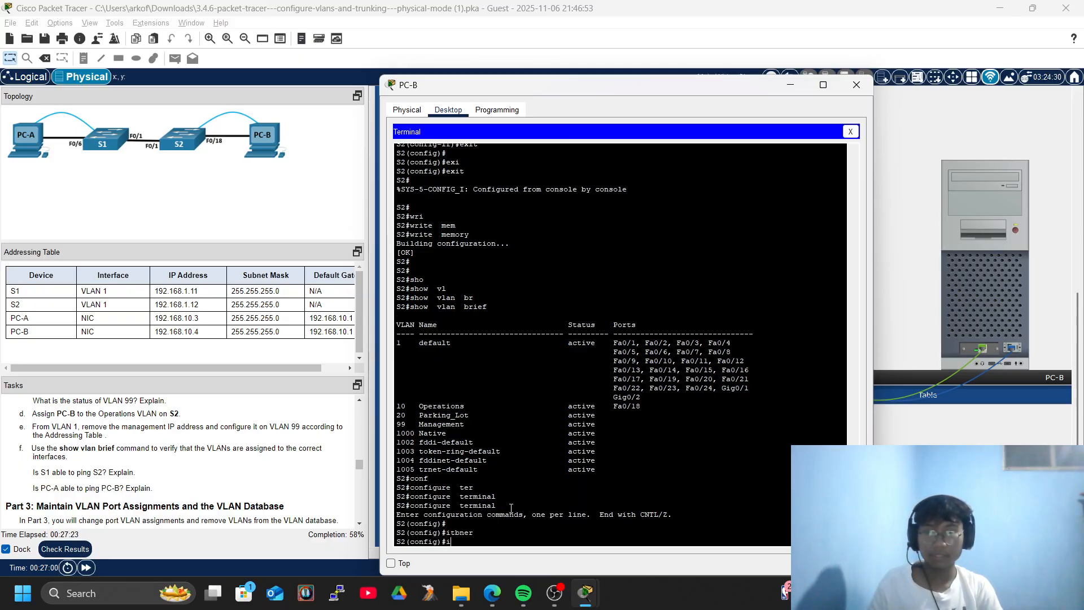
key(Tab)
text(vl)
key(Tab)
text(1)
key(Return)
key(Return)
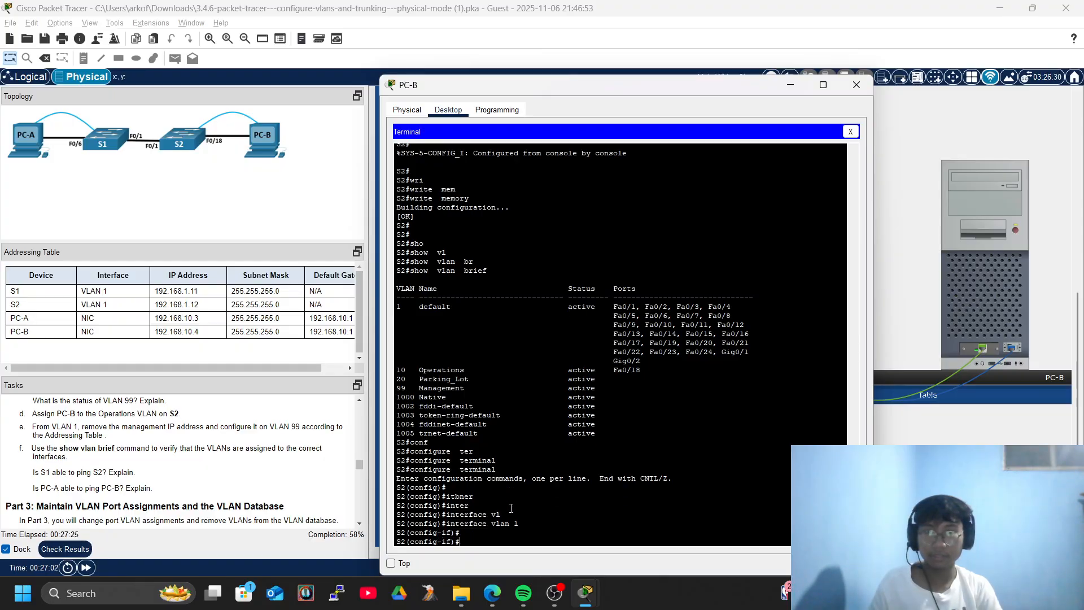
text(no ip add)
key(Tab)
key(Return)
key(Return)
key(Return)
key(Return)
key(Return)
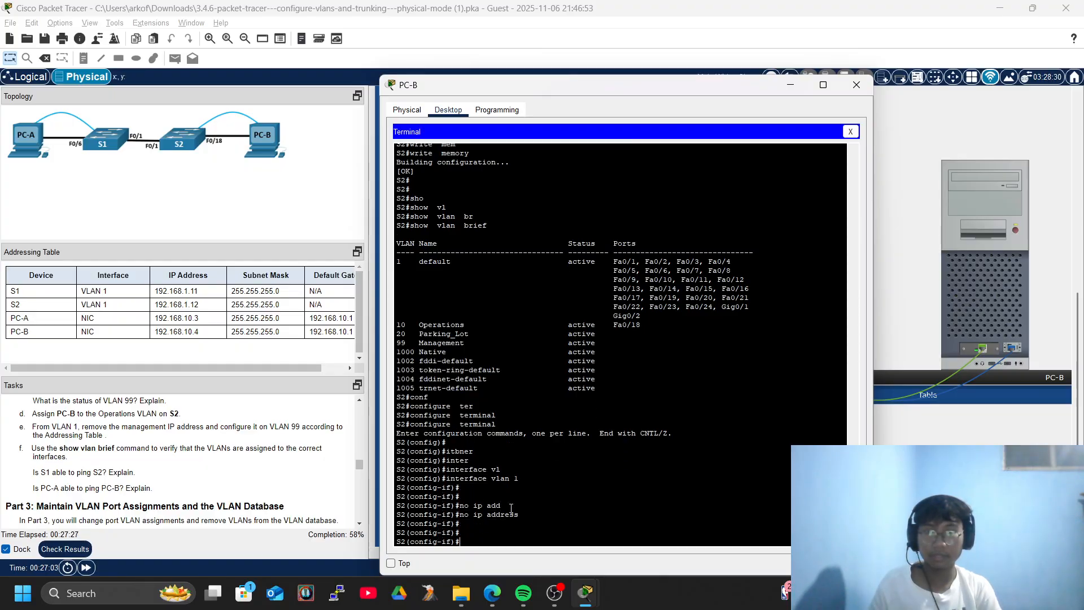
text(exi)
key(Tab)
key(Return)
key(Return)
key(Return)
key(Return)
key(Return)
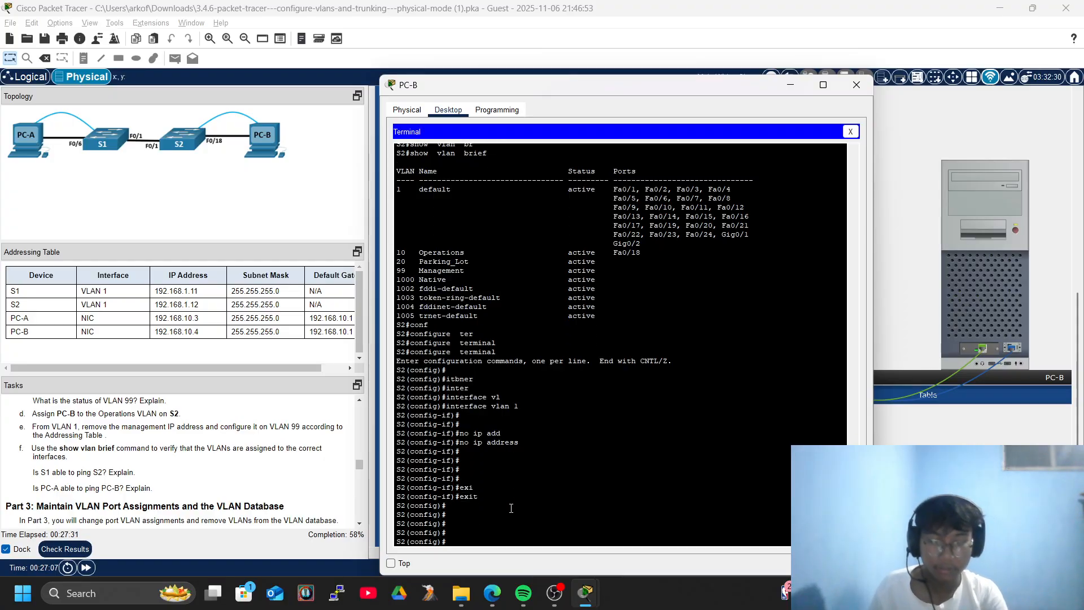
Assign 192.168.1.12 255.255.255.0 to interface VLAN 99.
text(inter)
key(Tab)
text(vl)
key(Tab)
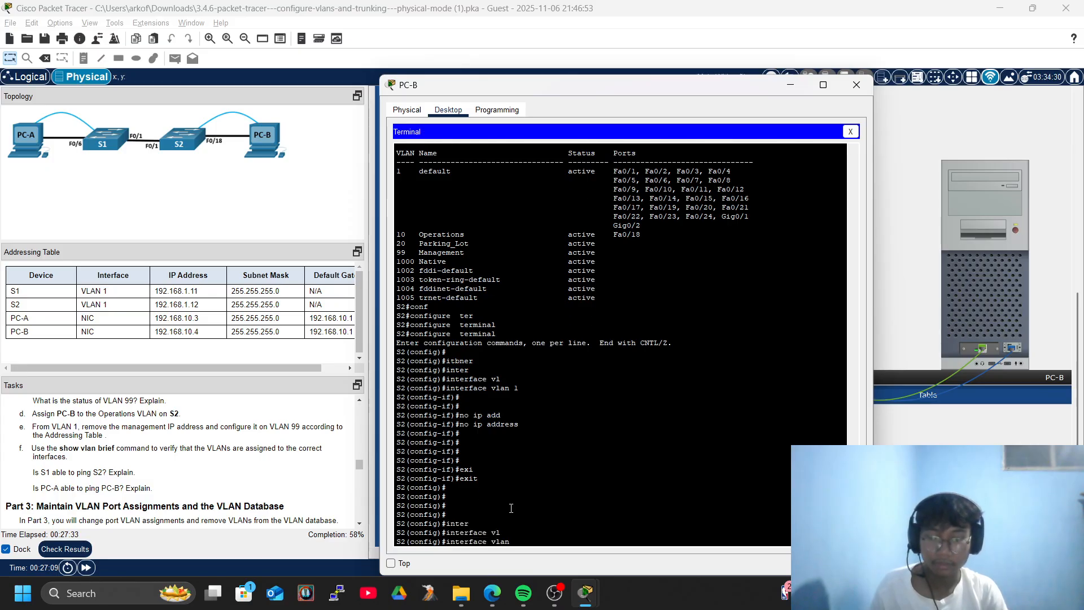
text(99)
key(Return)
text(i)
key(BackSpace)
key(Return)
key(Return)
key(Return)
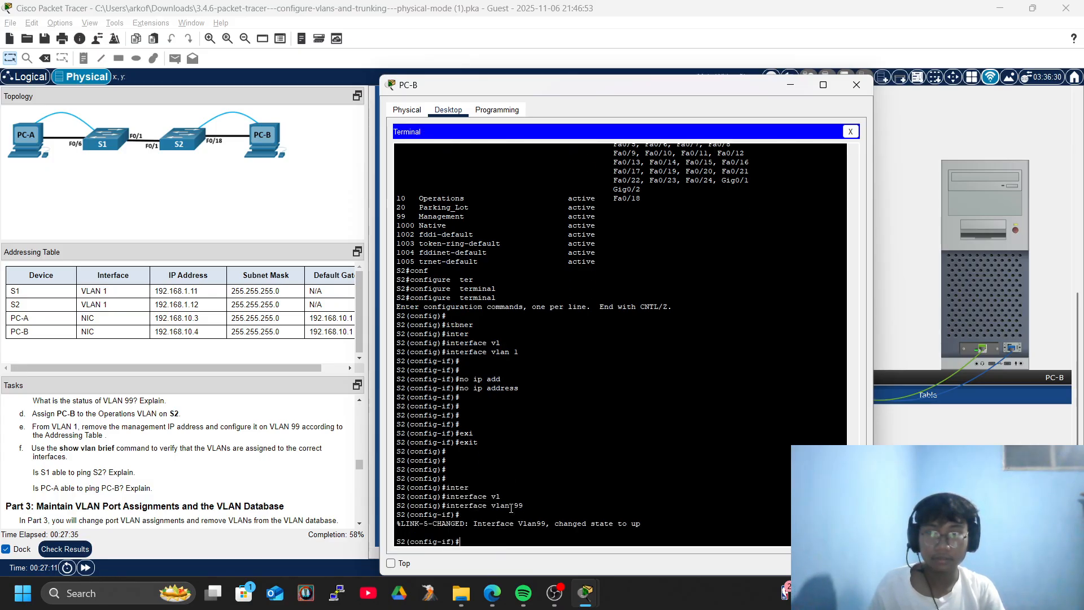
text(ip add)
key(Tab)
text(192.168.1.12 255.255.255.0)
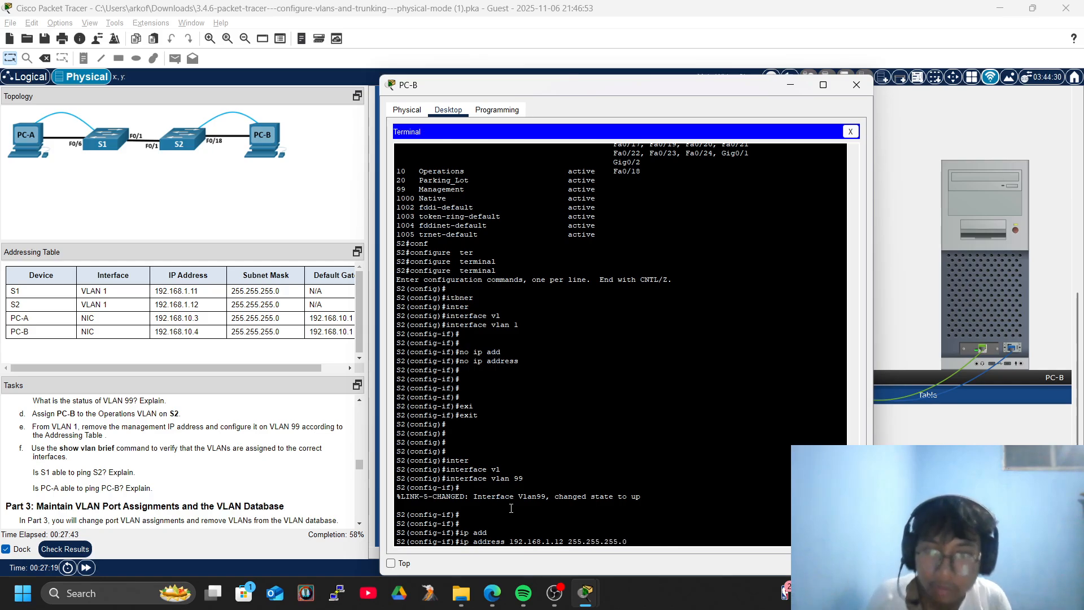
key(Return)
key(Return)
key(Return)
key(Return)
key(Return)
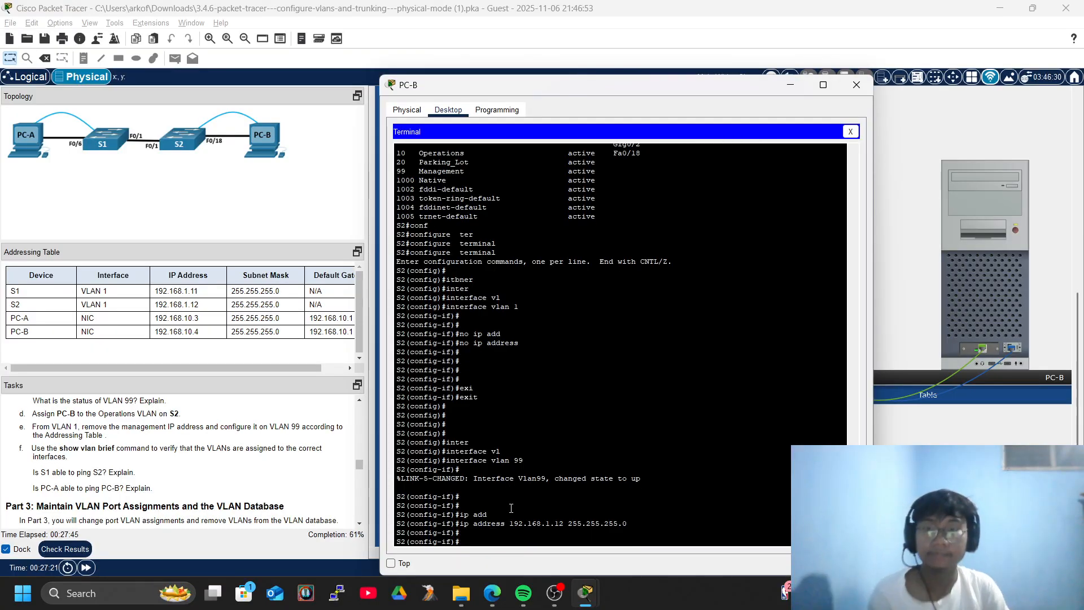
key(Return)
key(Return)
key(Return)
Exit configuration mode and save S2's configuration with write memory.
key(Return)
text(exi)
key(Tab)
key(Return)
key(Return)
text(exi)
key(Tab)
key(Return)
key(Return)
text(wri)
key(Tab)
text(mem)
key(Tab)
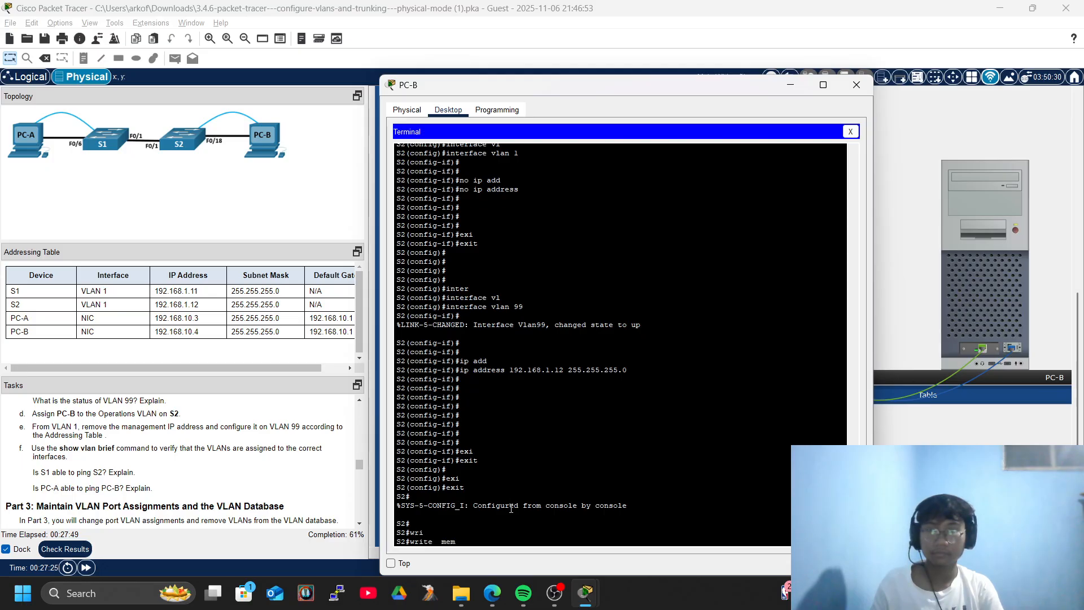
key(Return)
Display S2's VLAN summary again with show vlan brief.
text(show  v)
key(Tab)
text(vl)
key(Tab)
text(br)
key(Tab)
key(Return)
Run show ip interface brief on S2 and page through the full interface list.
text(sh)
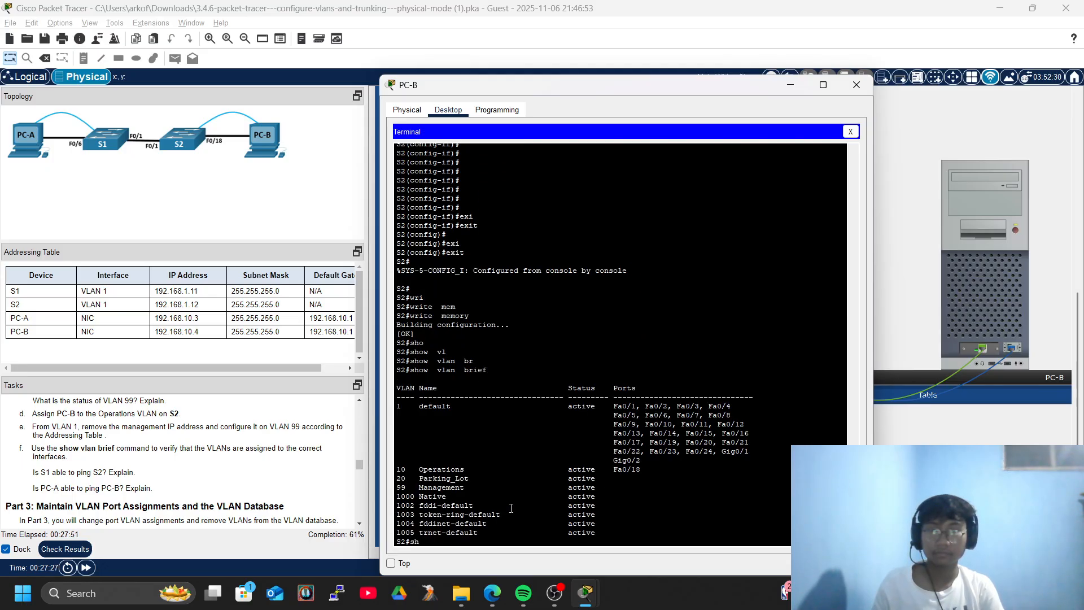
key(BackSpace)
key(BackSpace)
key(BackSpace)
key(BackSpace)
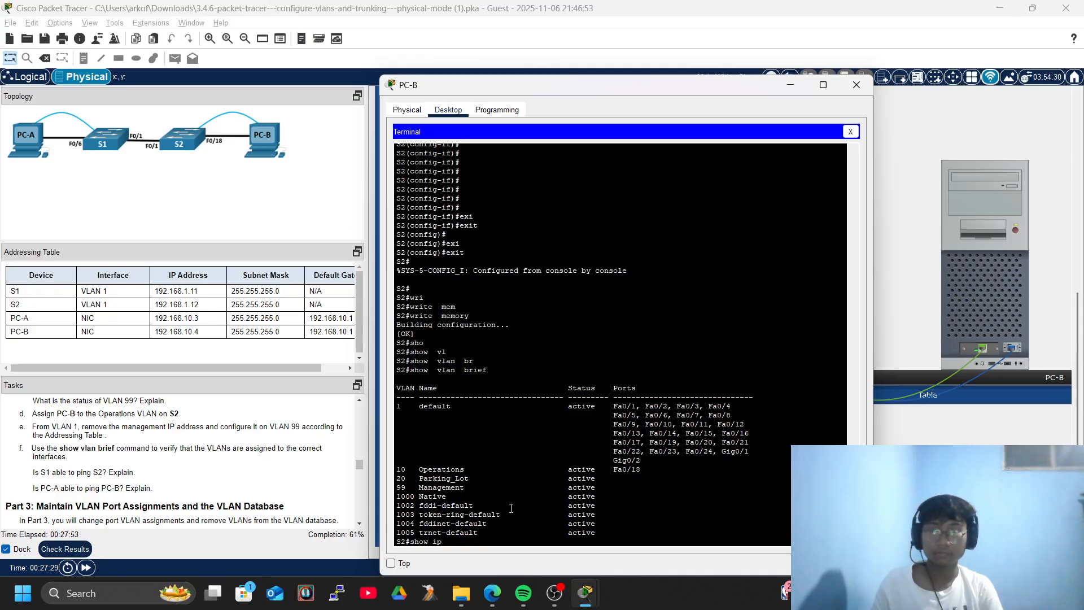
text(r)
key(Tab)
text(br)
key(Tab)
key(Return)
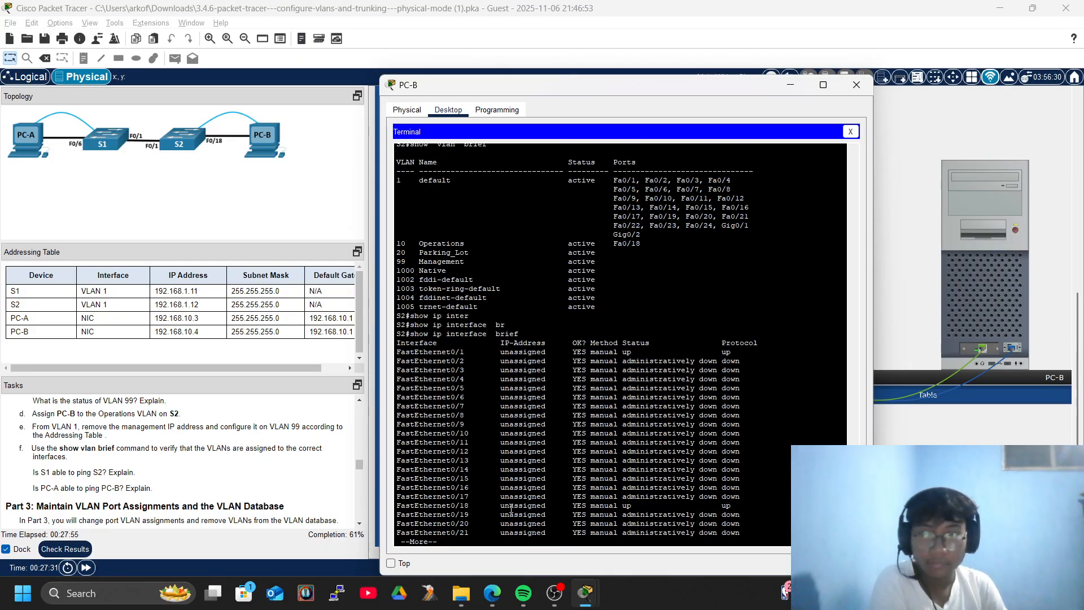
key(space)
key(Return)
key(Return)
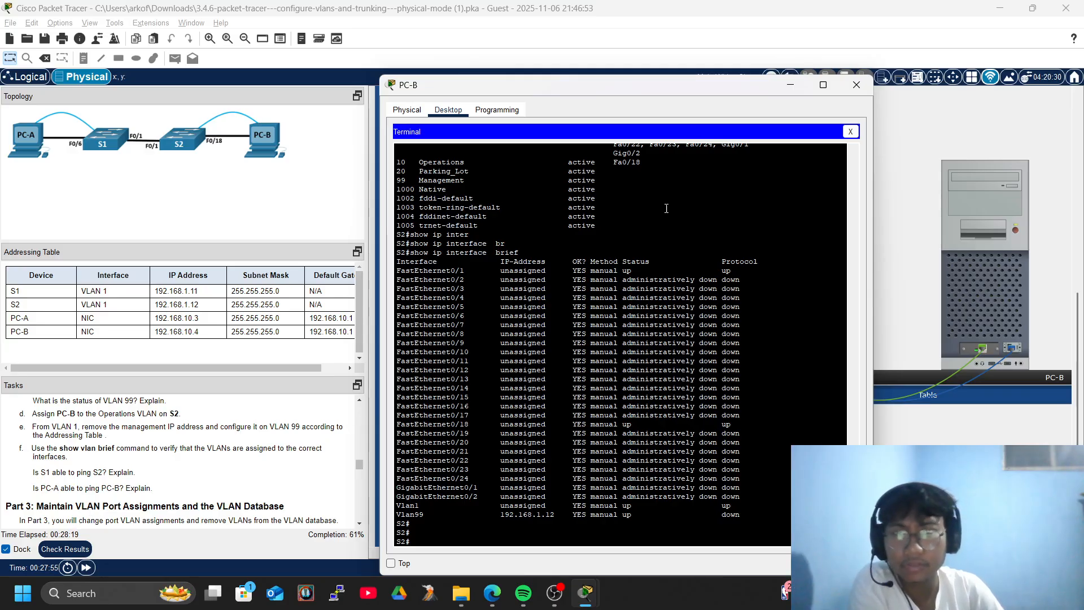
Close PC-B and connect PC-A's terminal to S1's console.
click(858, 82)
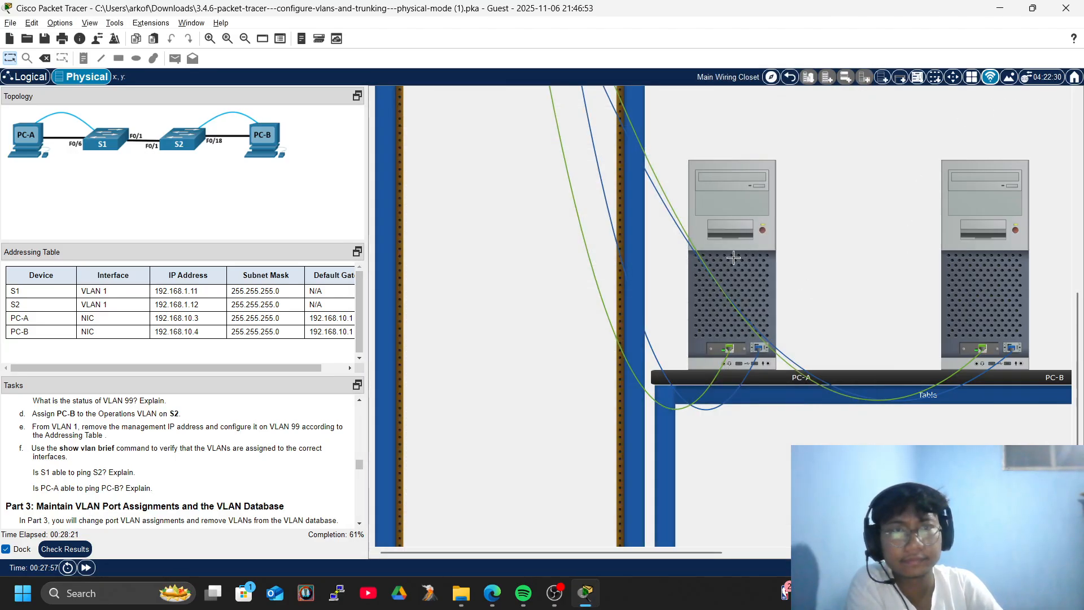
click(771, 230)
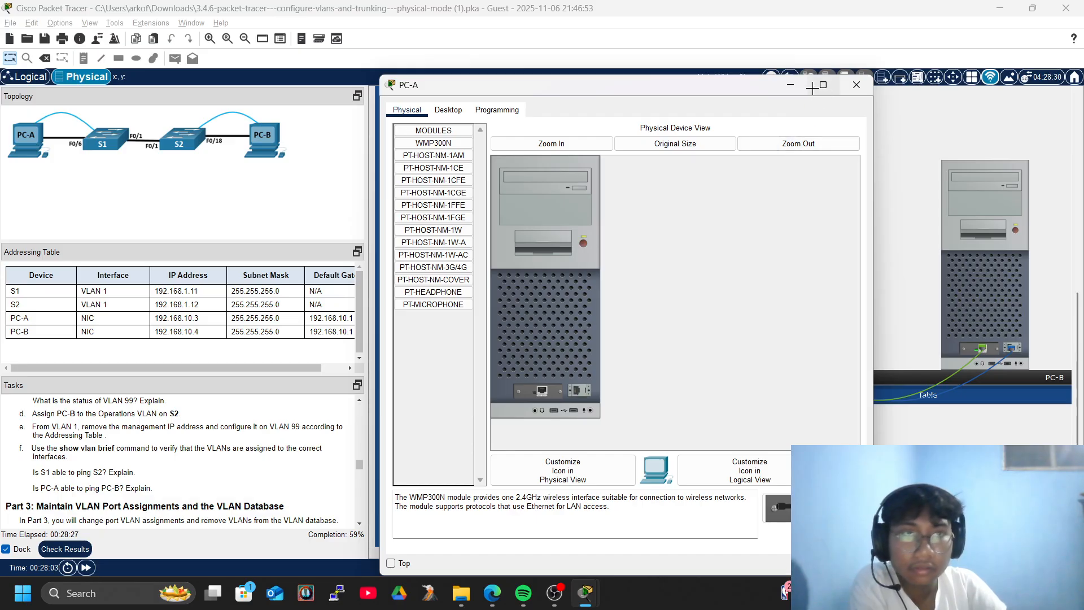
click(857, 85)
click(760, 235)
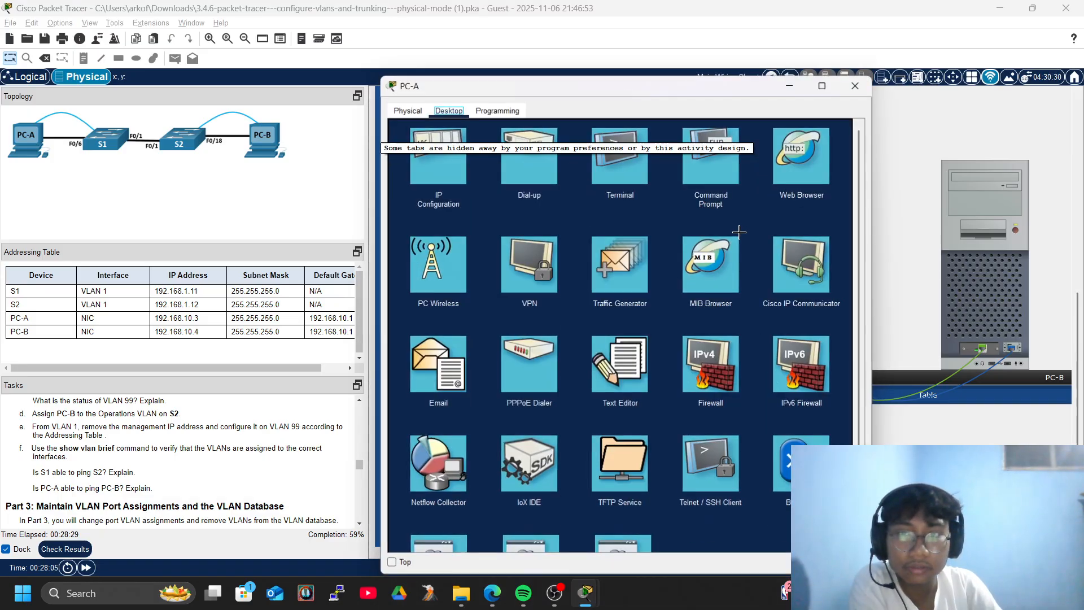
click(863, 81)
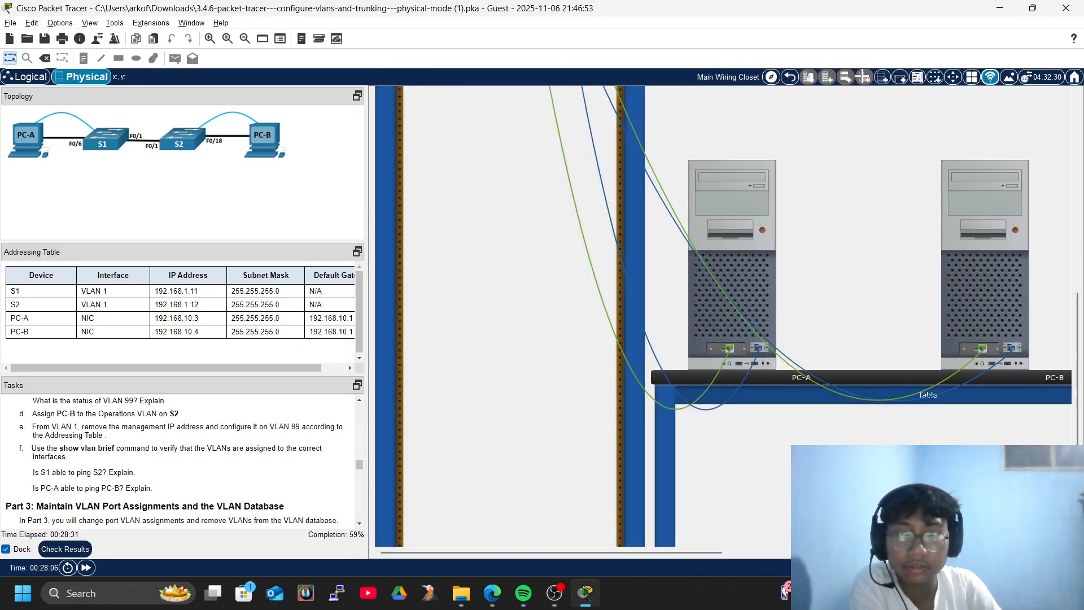
scroll(816, 233, down, 3)
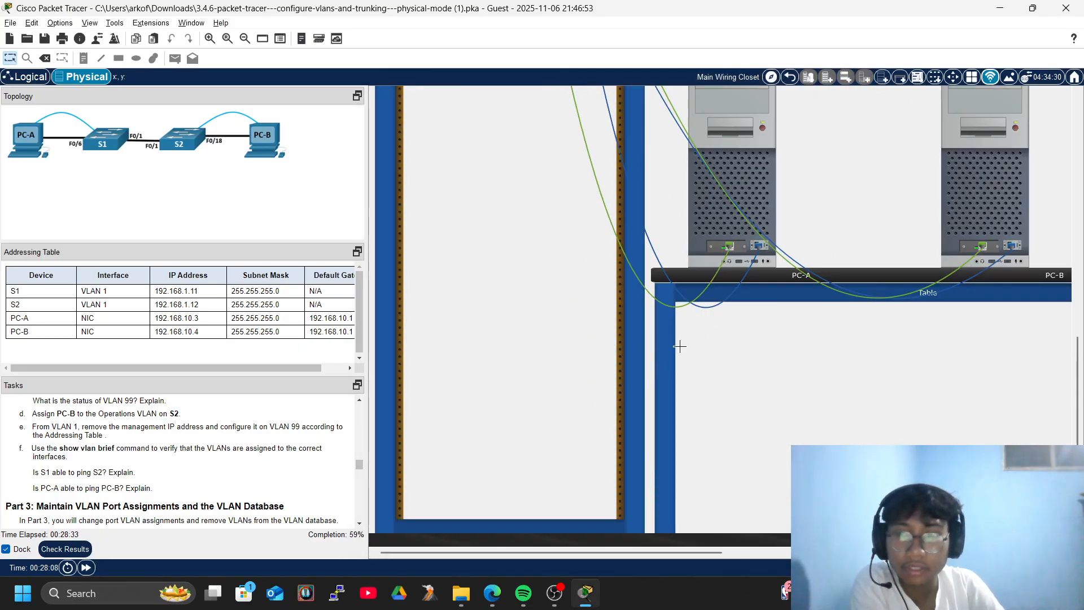
click(740, 125)
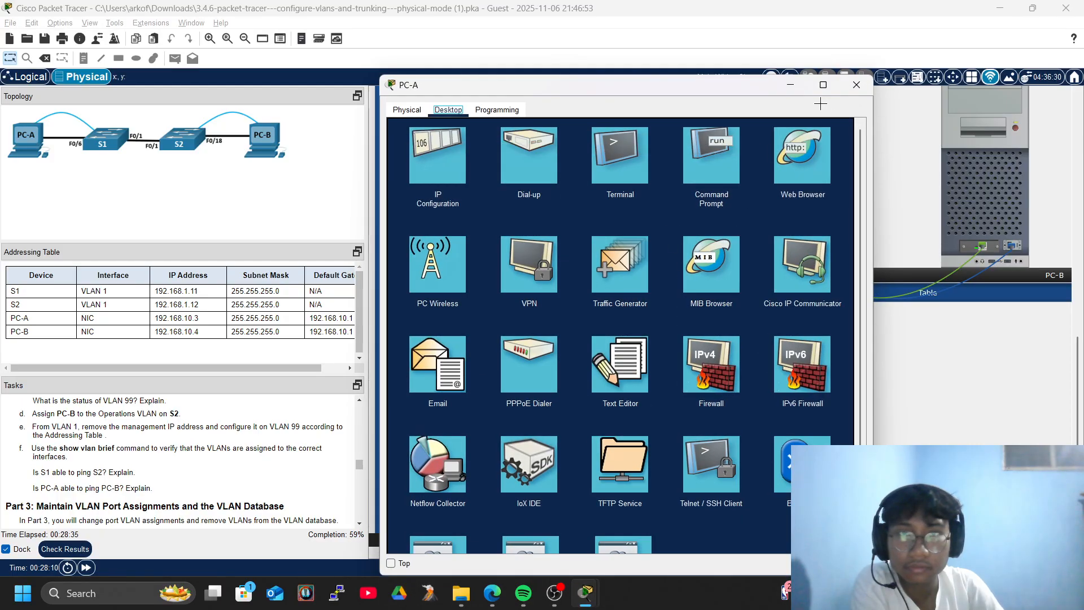
click(626, 149)
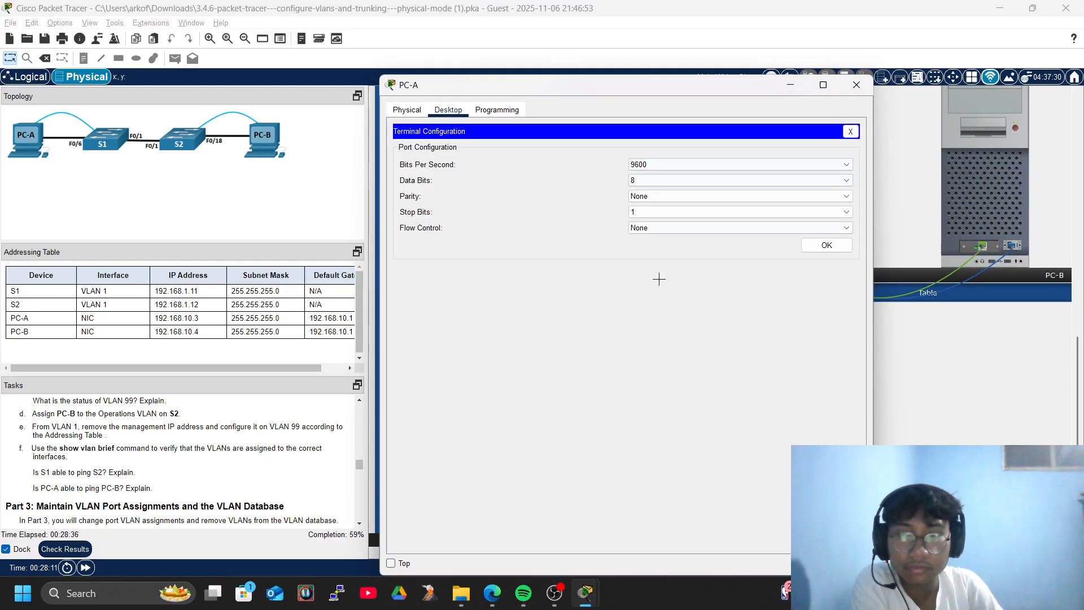
click(828, 246)
Start typing a ping command at S1's prompt.
key(Return)
key(Return)
key(Return)
key(Return)
key(Return)
key(Return)
key(Return)
key(Return)
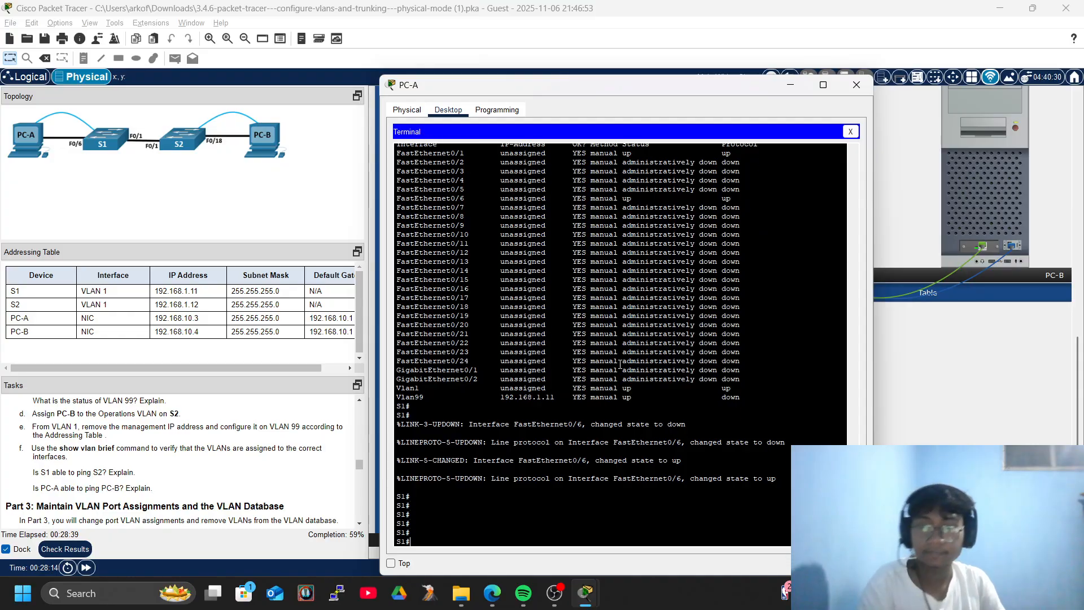
text(con)
key(Tab)
key(BackSpace)
text(pin)
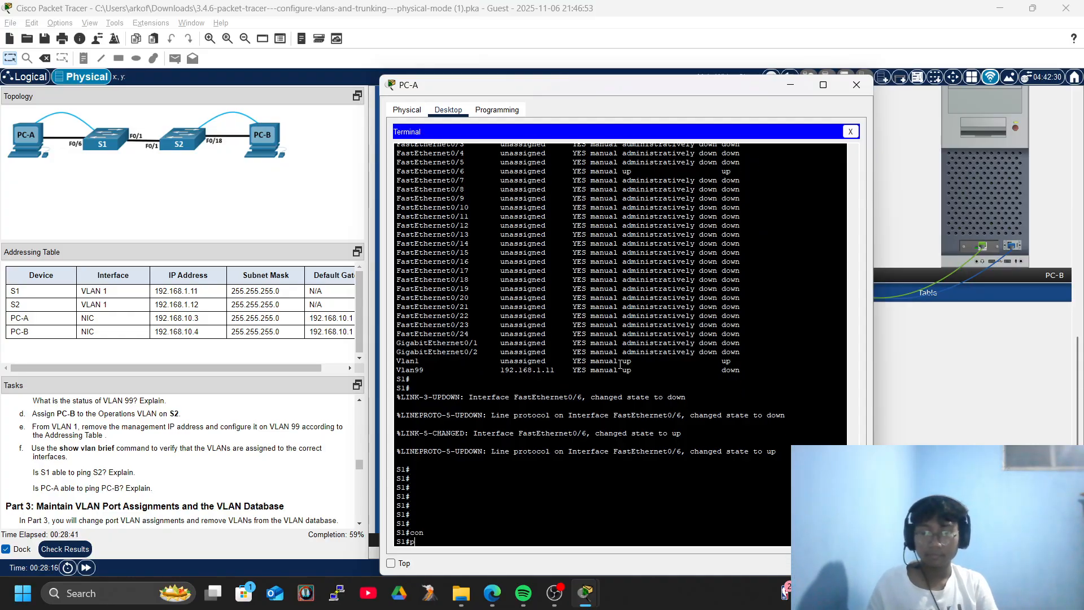
key(Tab)
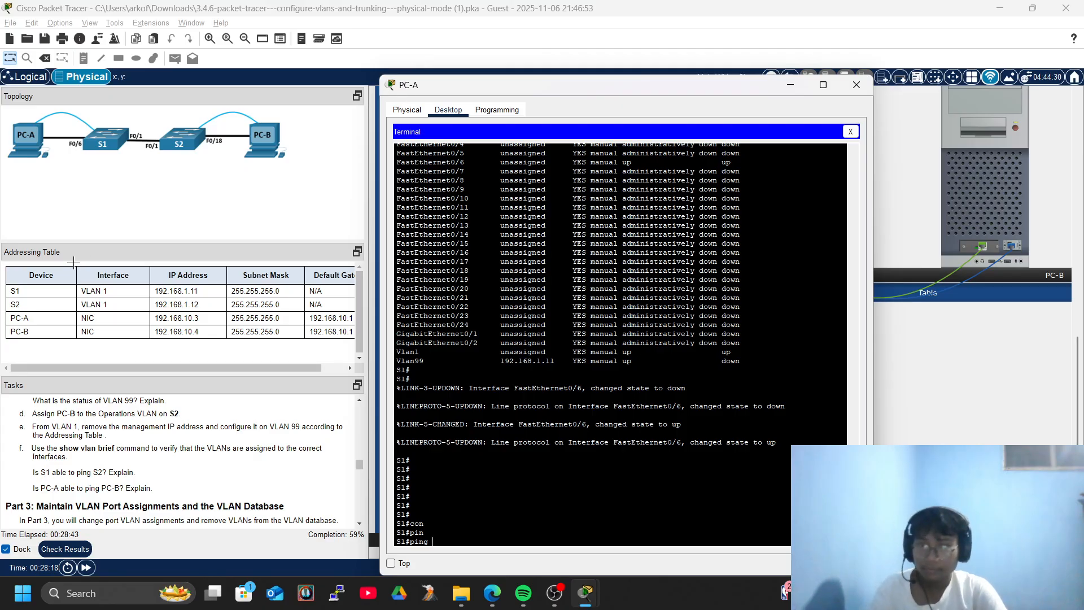
Review the Activity Results assessment items (46/77 score), then close the window.
click(62, 547)
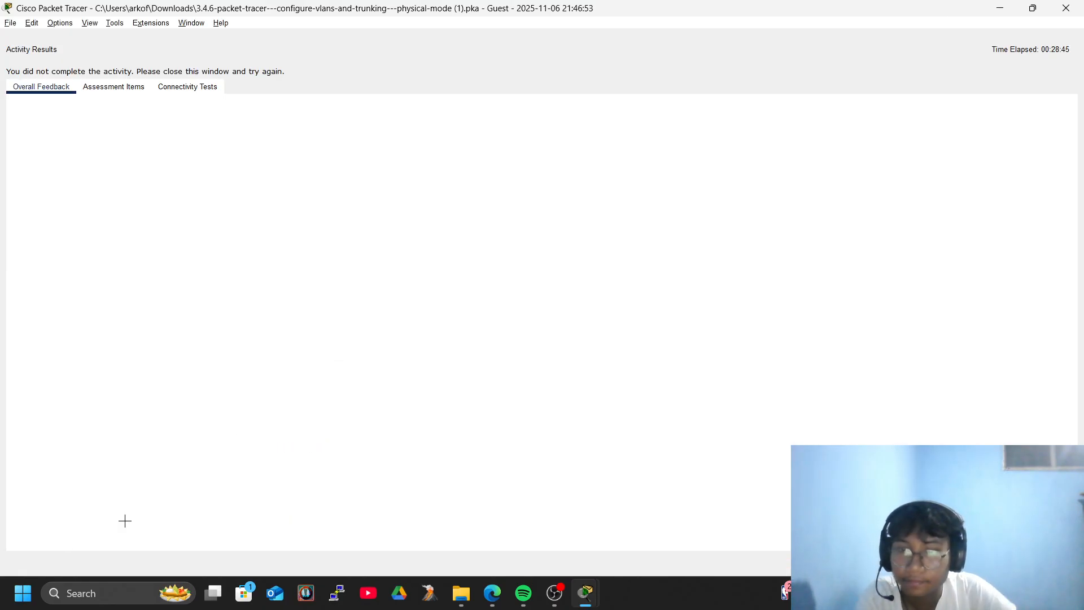
click(113, 87)
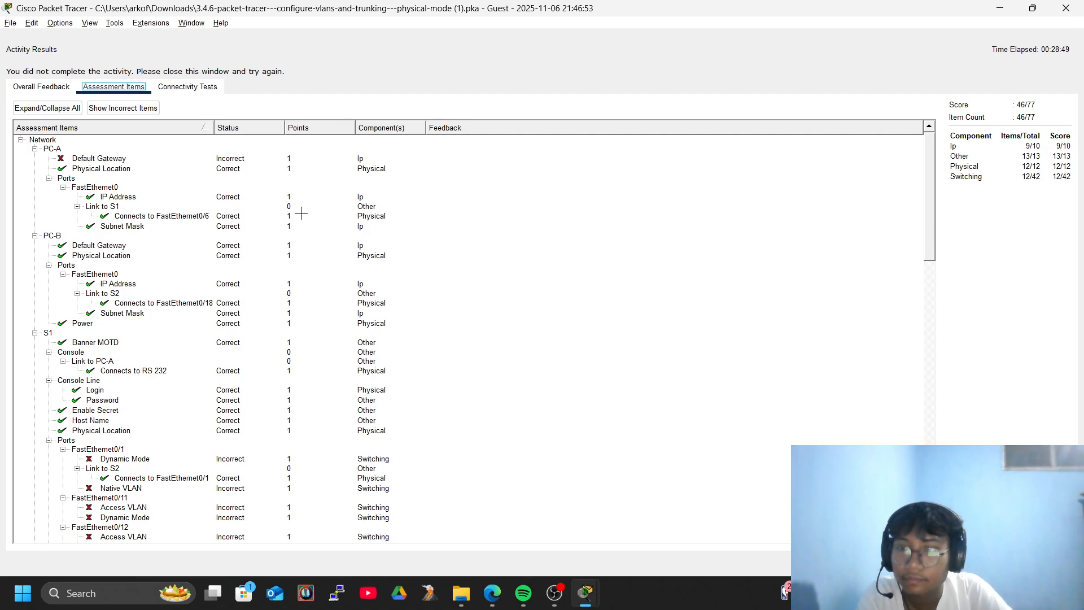
scroll(301, 213, down, 15)
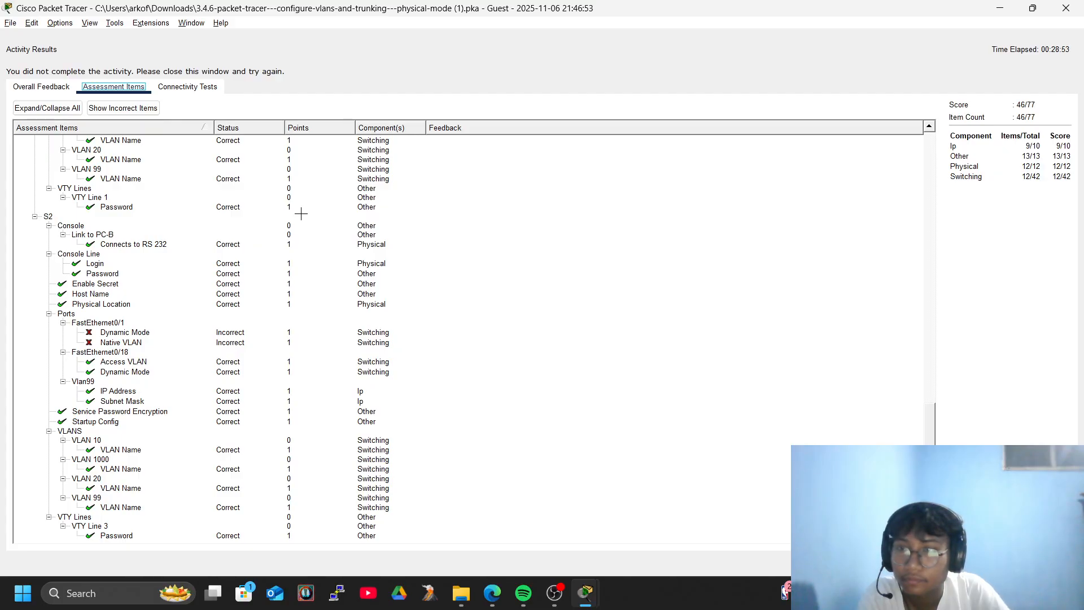
scroll(301, 213, up, 15)
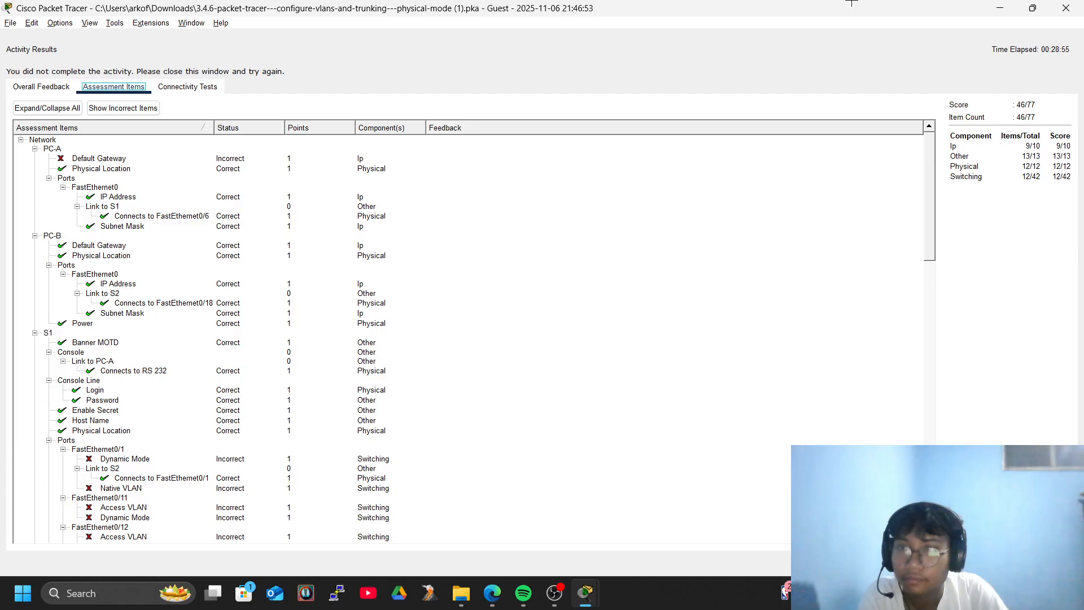
click(1066, 8)
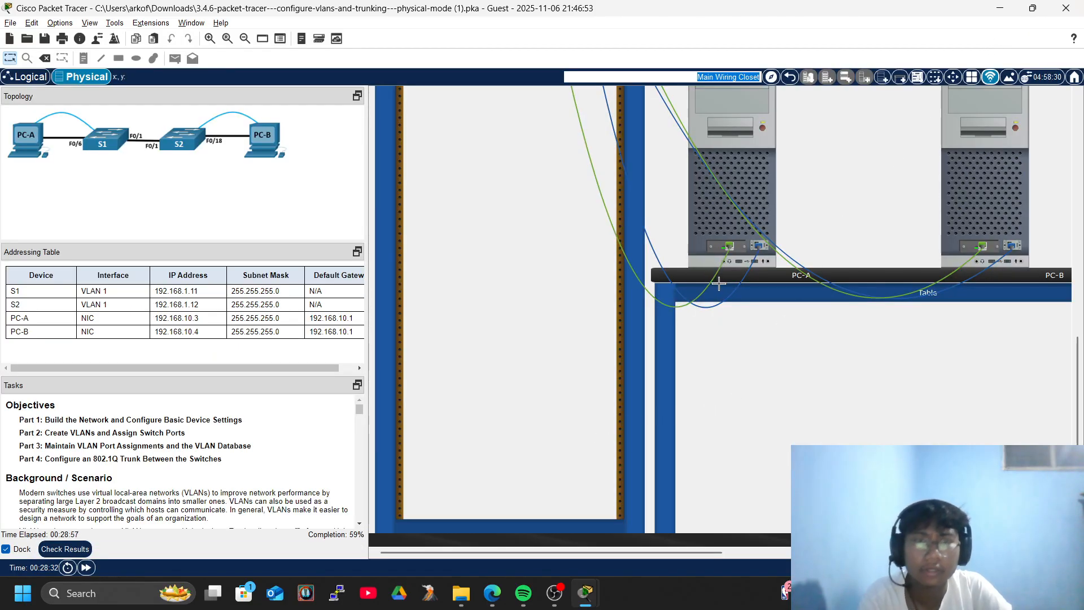
Bring PC-A's S1 console back to front and run an empty ping, which is rejected as a bad IP.
scroll(728, 300, up, 5)
scroll(731, 301, down, 4)
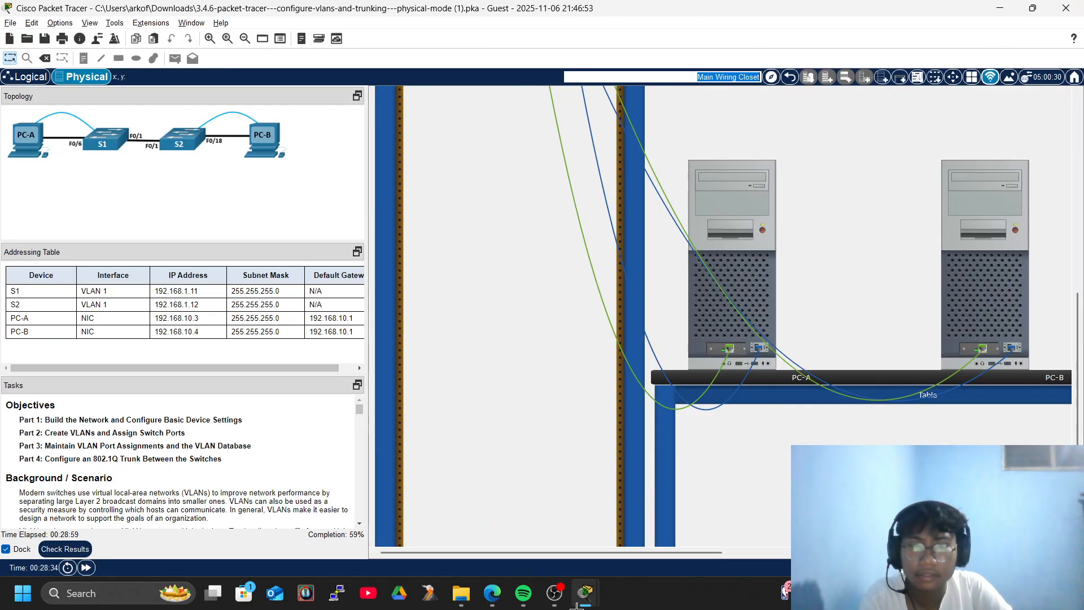
mouse_move(585, 593)
click(661, 540)
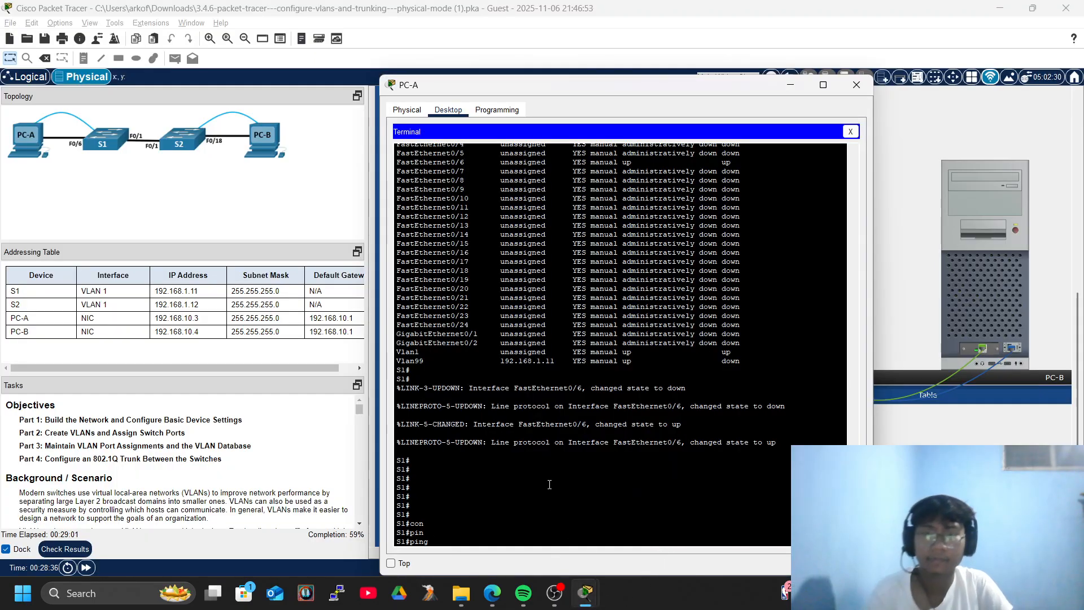
key(Return)
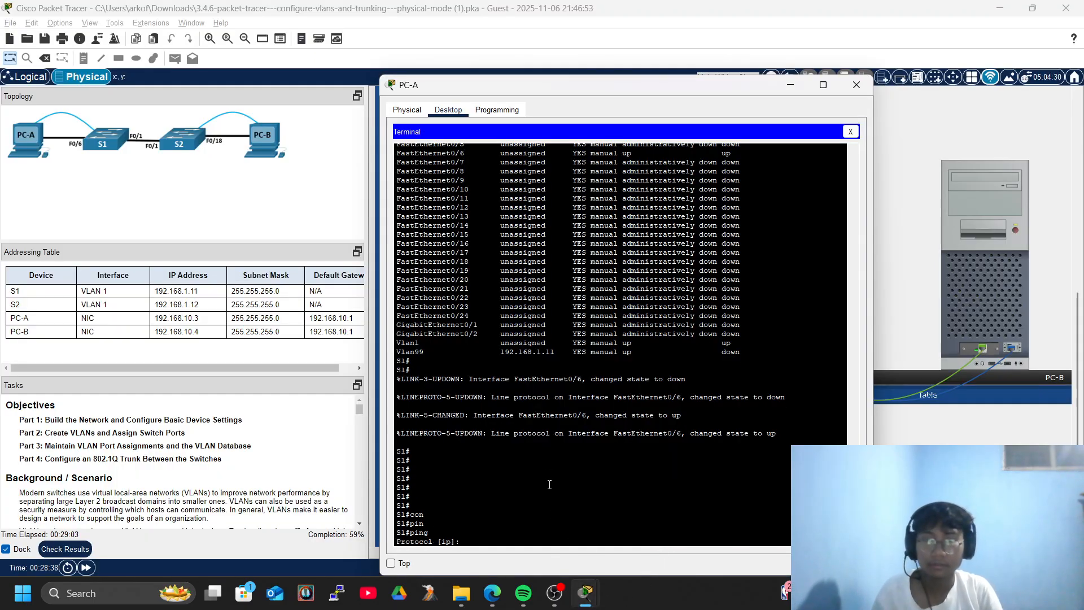
key(Return)
key(Return)
key(Return)
key(Return)
Start typing 'ping 192' on S1's console while reviewing the earlier output.
text(pin)
key(Tab)
text(9)
key(BackSpace)
text(192)
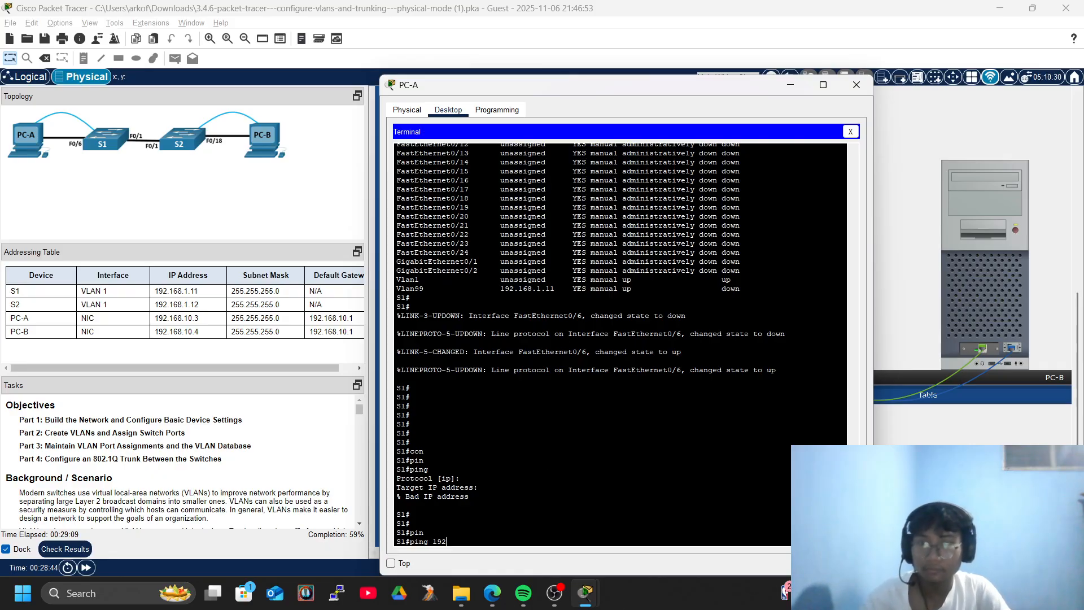
scroll(249, 449, down, 10)
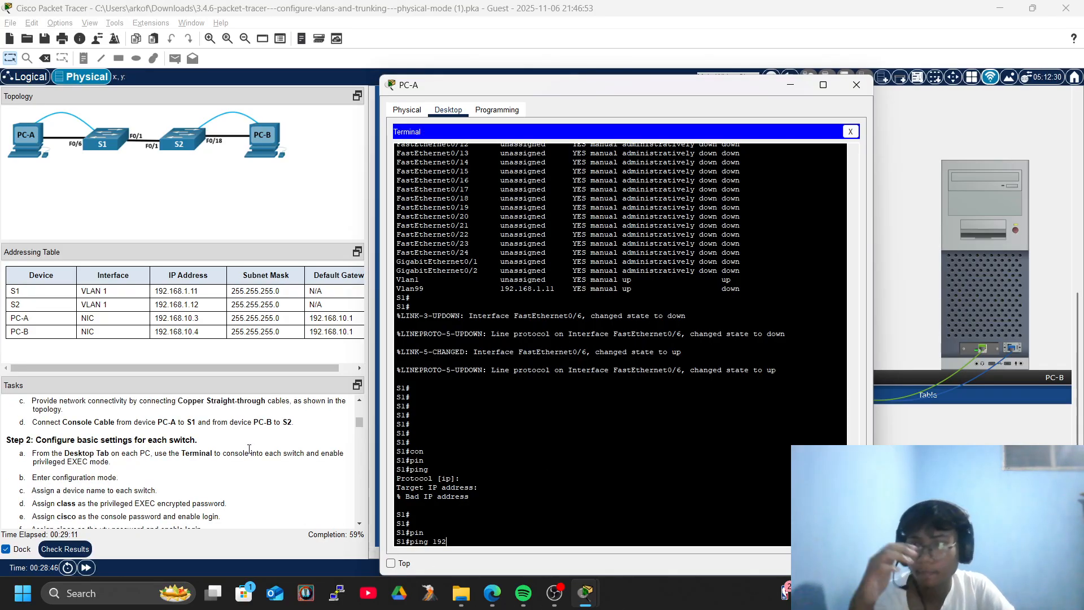
scroll(249, 449, down, 5)
scroll(249, 449, down, 6)
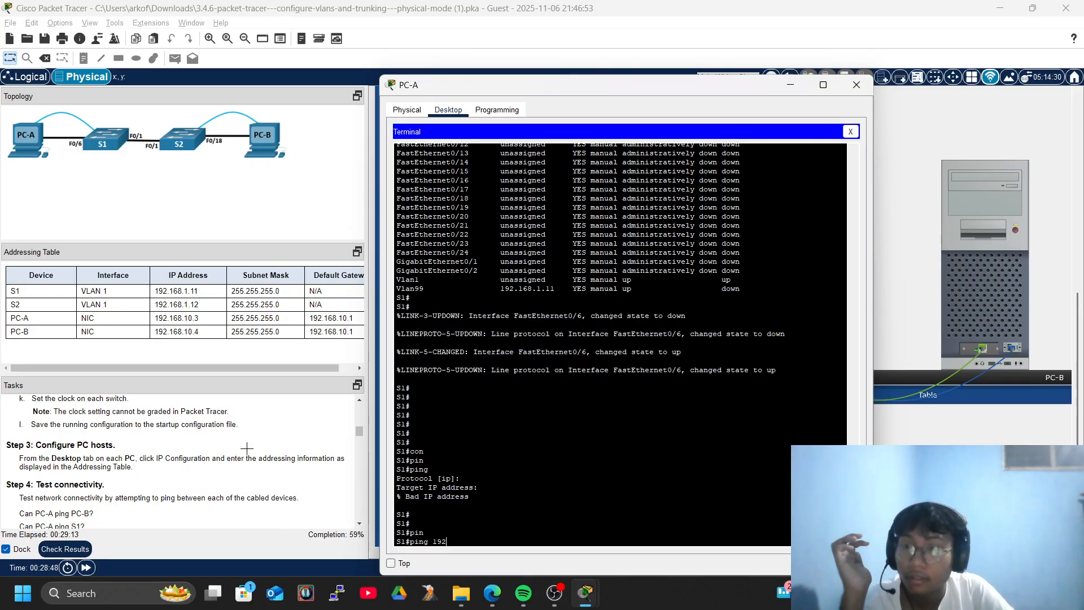
scroll(247, 449, down, 10)
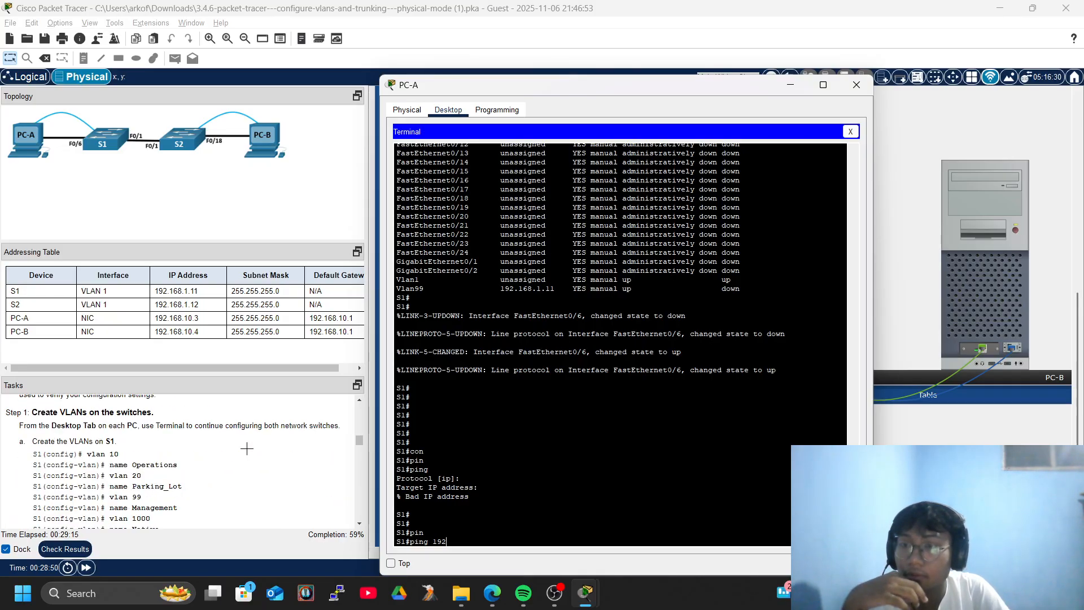
scroll(247, 449, down, 10)
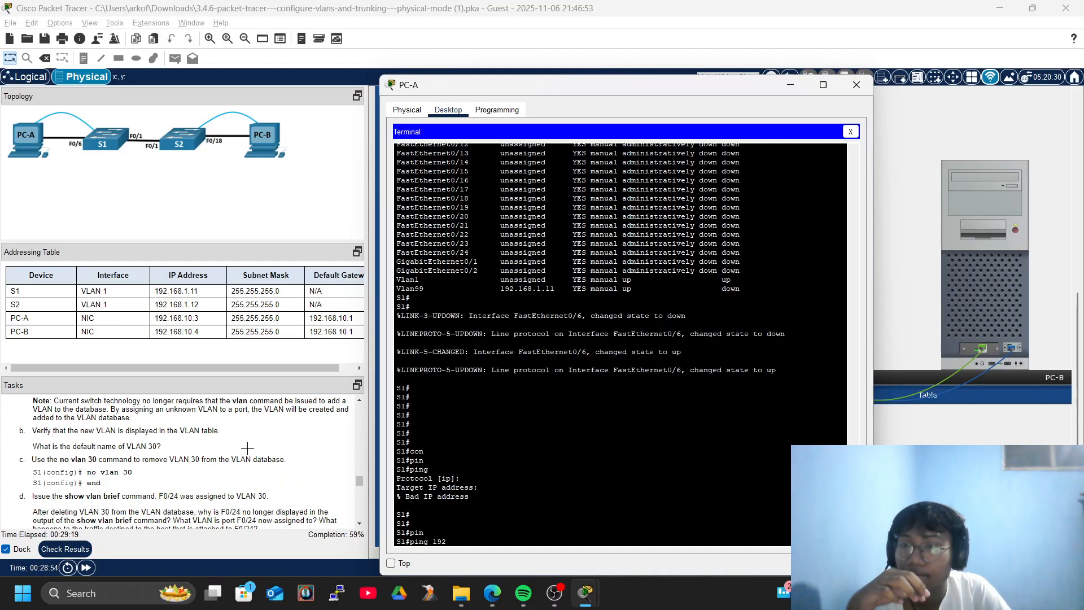
scroll(247, 449, up, 8)
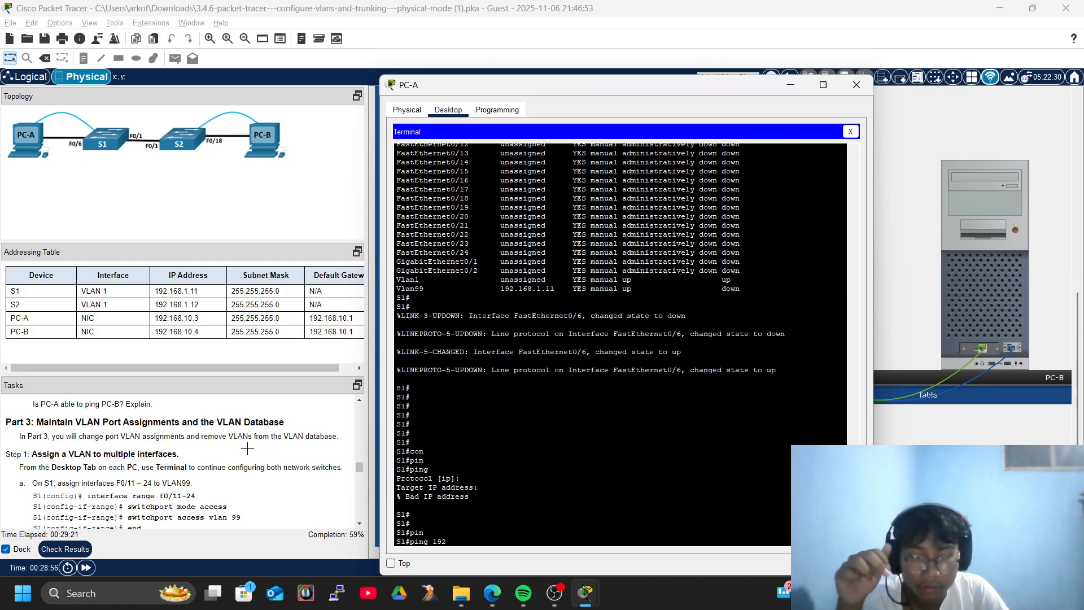
scroll(247, 449, up, 6)
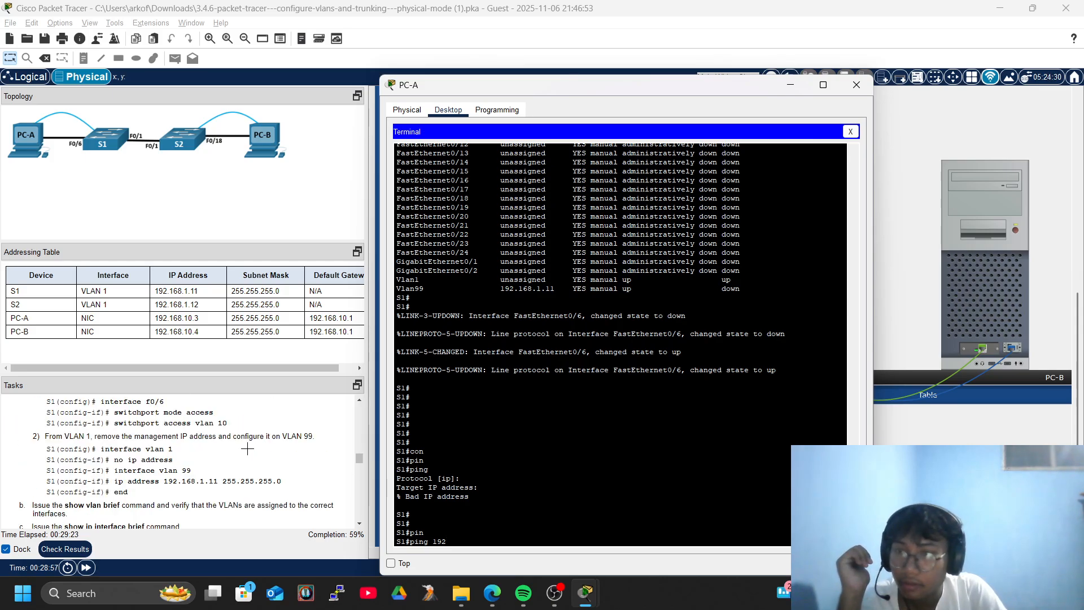
scroll(247, 450, up, 5)
scroll(248, 449, down, 8)
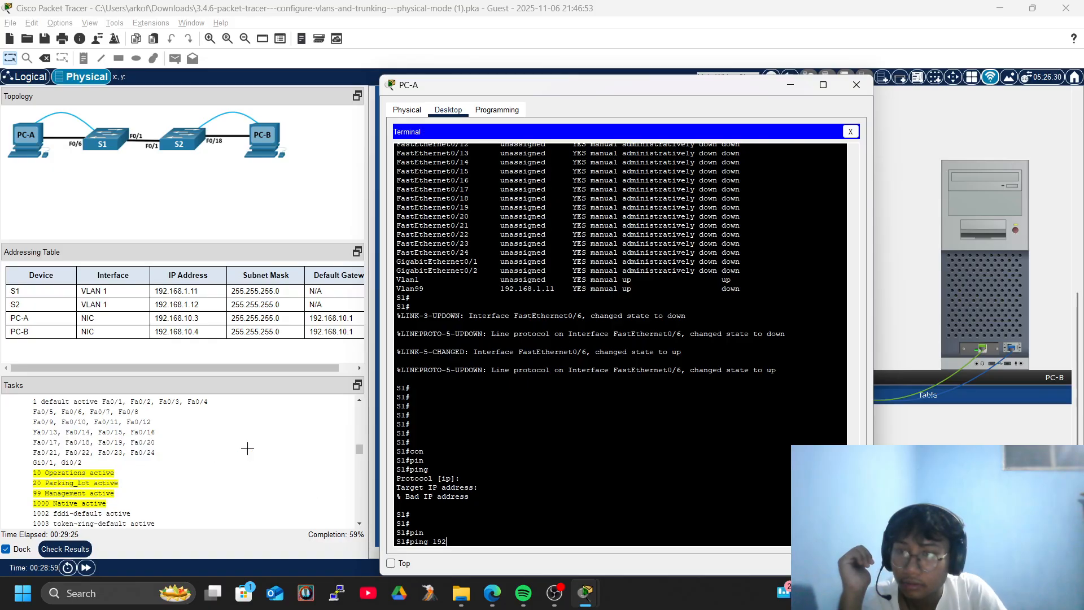
scroll(247, 449, down, 4)
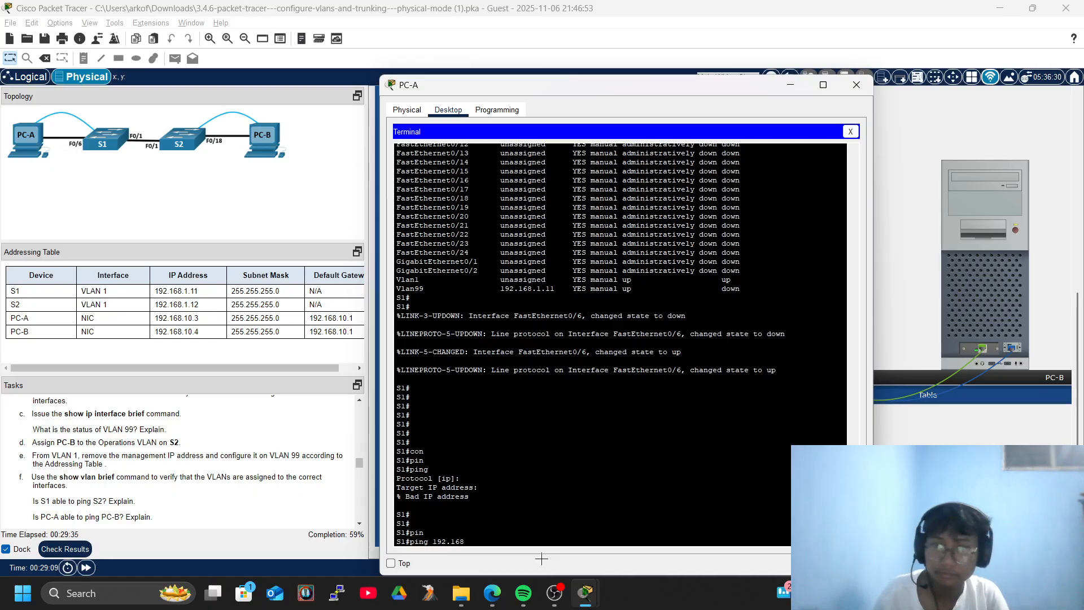
Finish and run 'ping 192.168.1.11' on S1, which fails at 0/5, then close PC-A.
text(1.11)
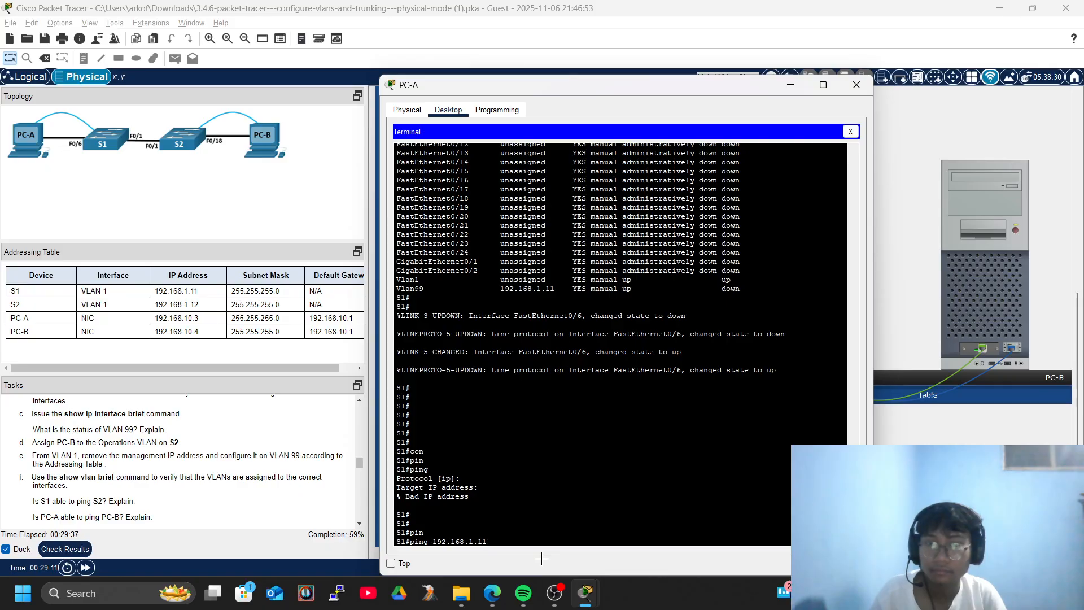
key(Return)
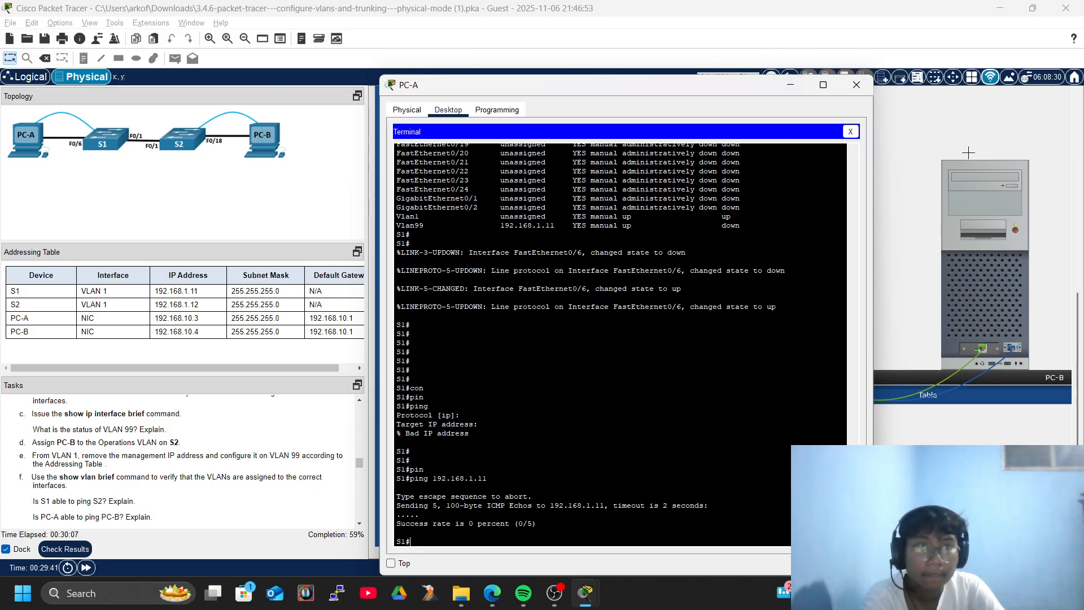
click(856, 85)
From PC-A's Command Prompt, ping PC-B at 192.168.10.4 and stop it after it times out.
click(731, 210)
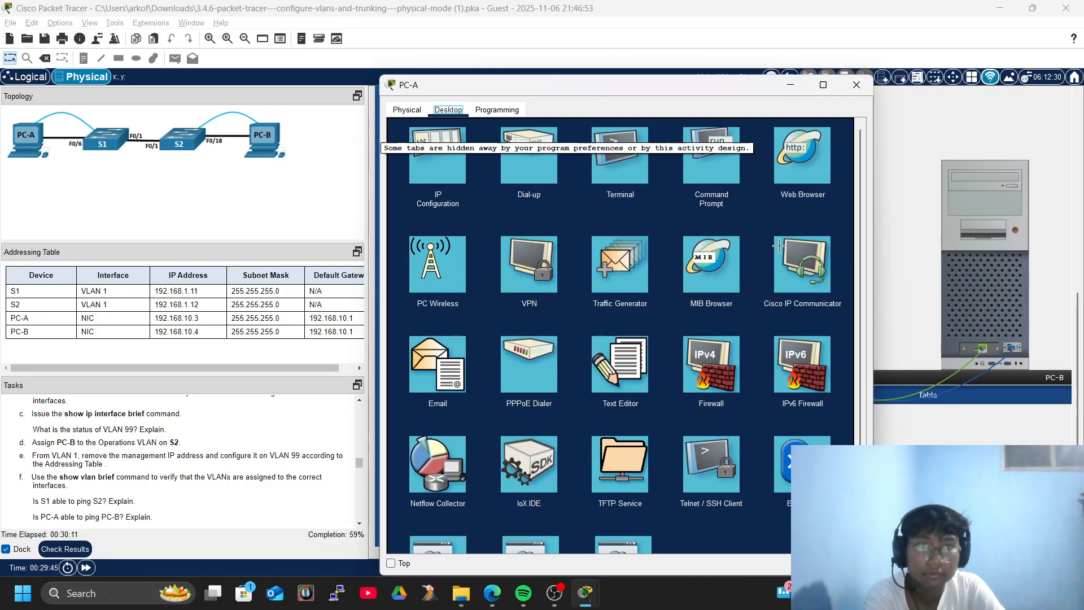
click(738, 148)
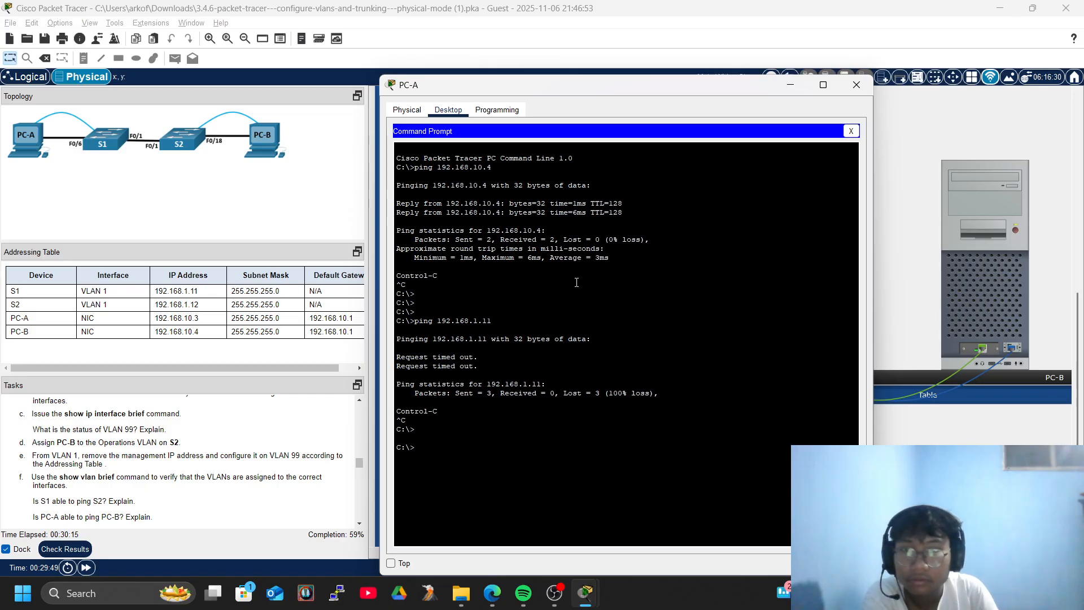
key(Return)
key(Return)
key(Return)
text(ping 192.168)
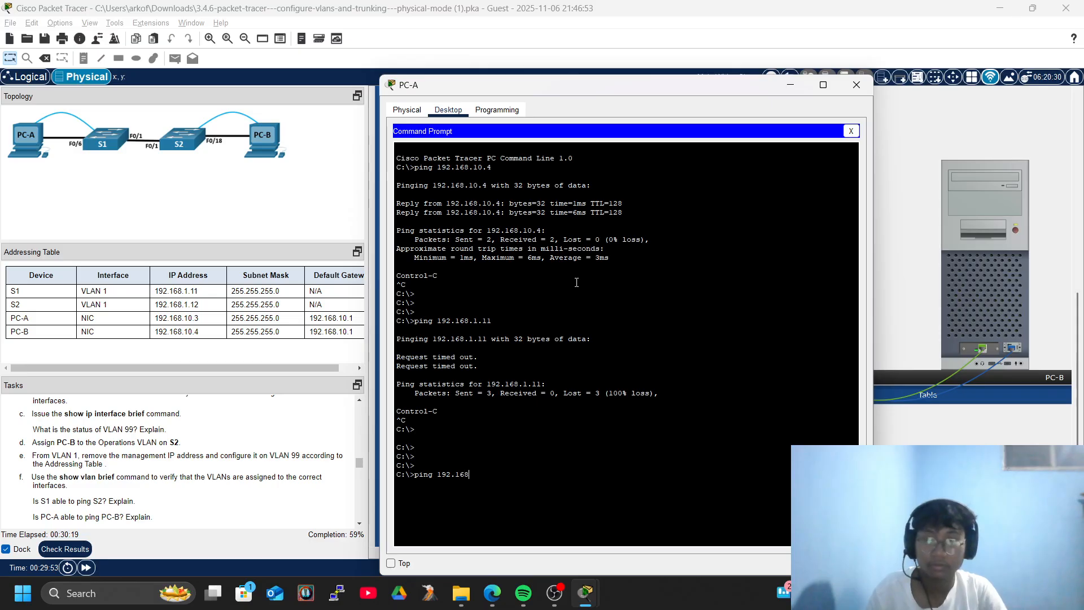
text(.10.4)
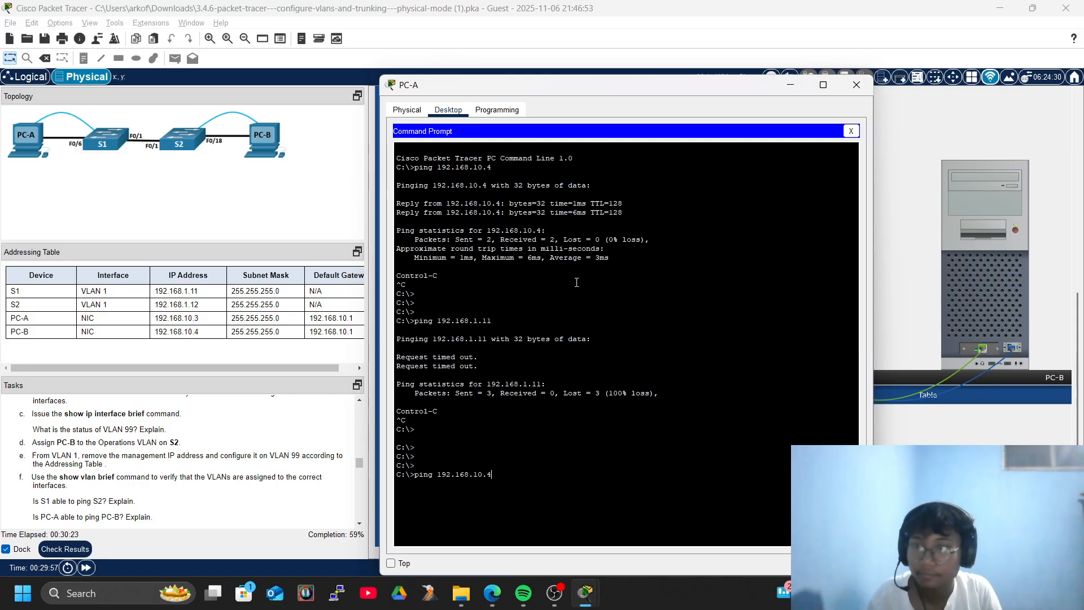
key(Return)
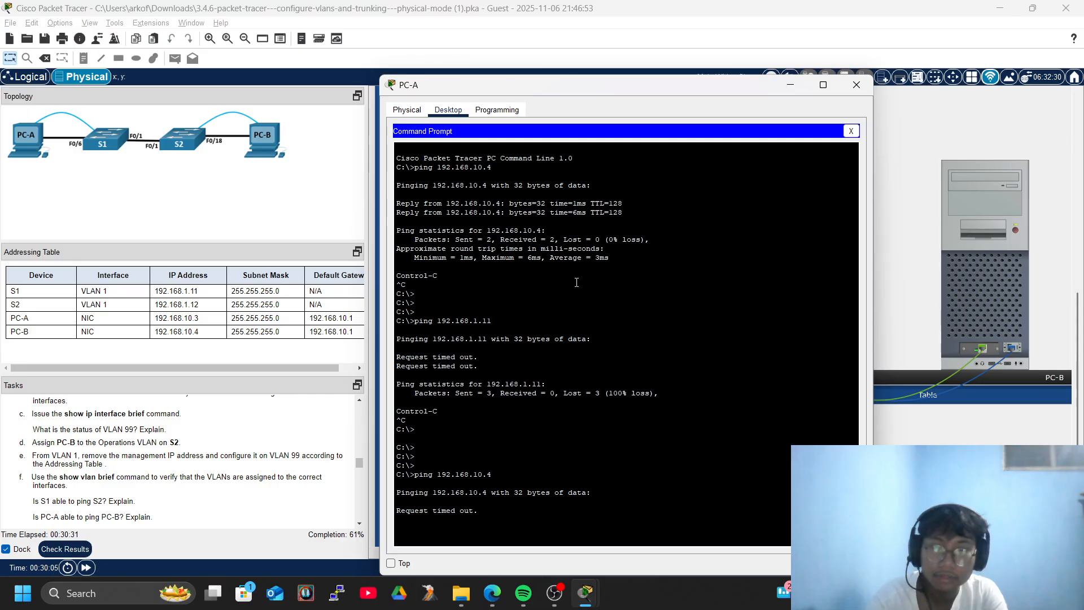
key(ctrl+c)
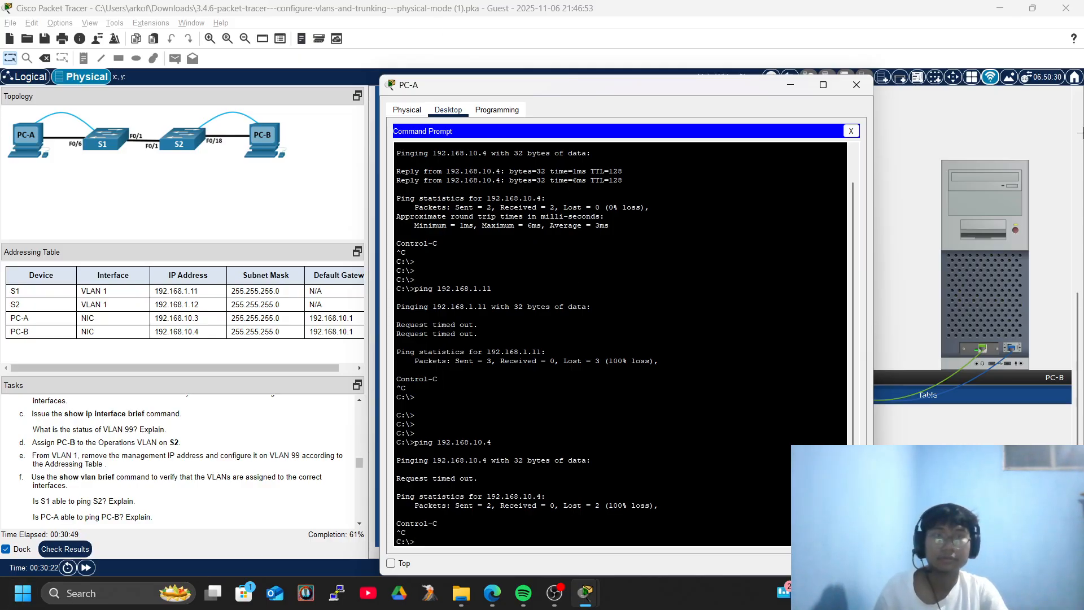
Reopen PC-A's Terminal console to S1 with the default connection settings.
click(857, 85)
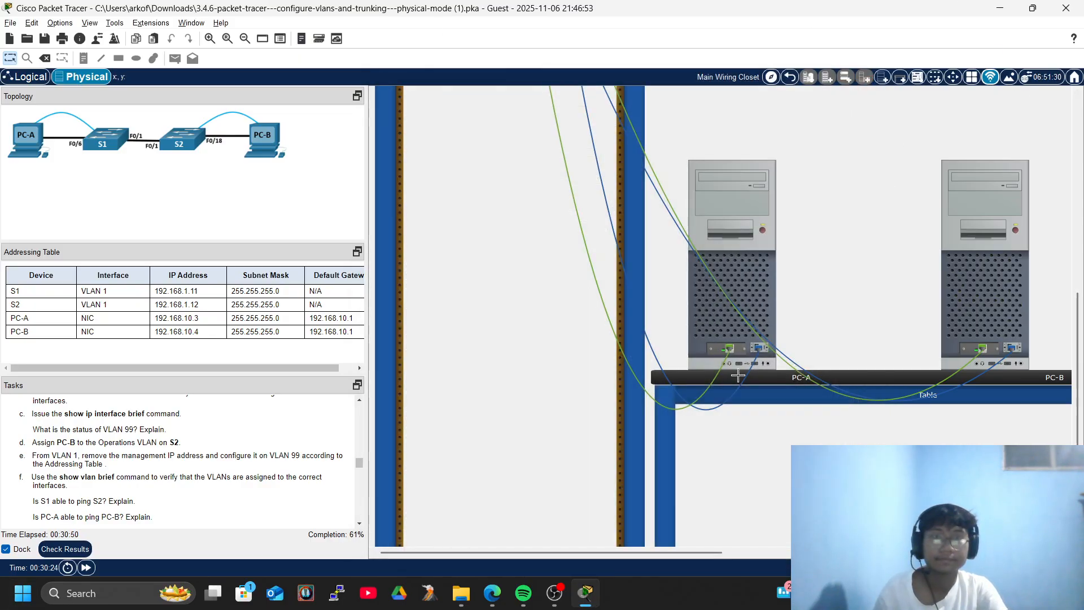
click(732, 251)
click(625, 158)
click(824, 246)
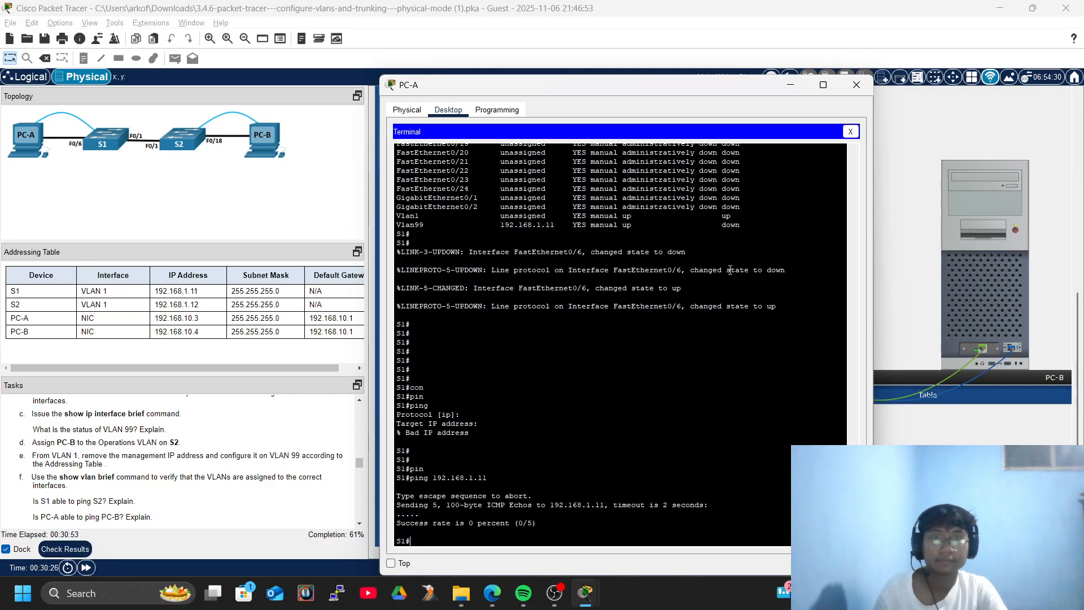
Run 'show vlan brief' on S1, listing VLANs 10, 20, 99 and 1000 with Fa0/6 in Operations.
key(Return)
key(Return)
key(Return)
text(sho)
key(Tab)
text(vl)
key(Tab)
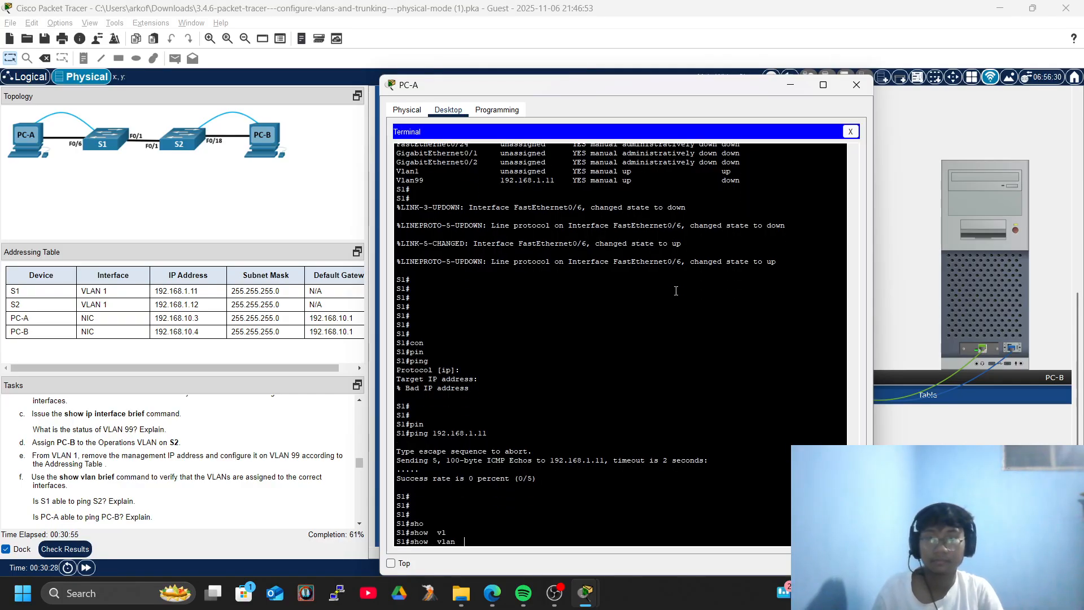
text(br)
key(Tab)
key(Return)
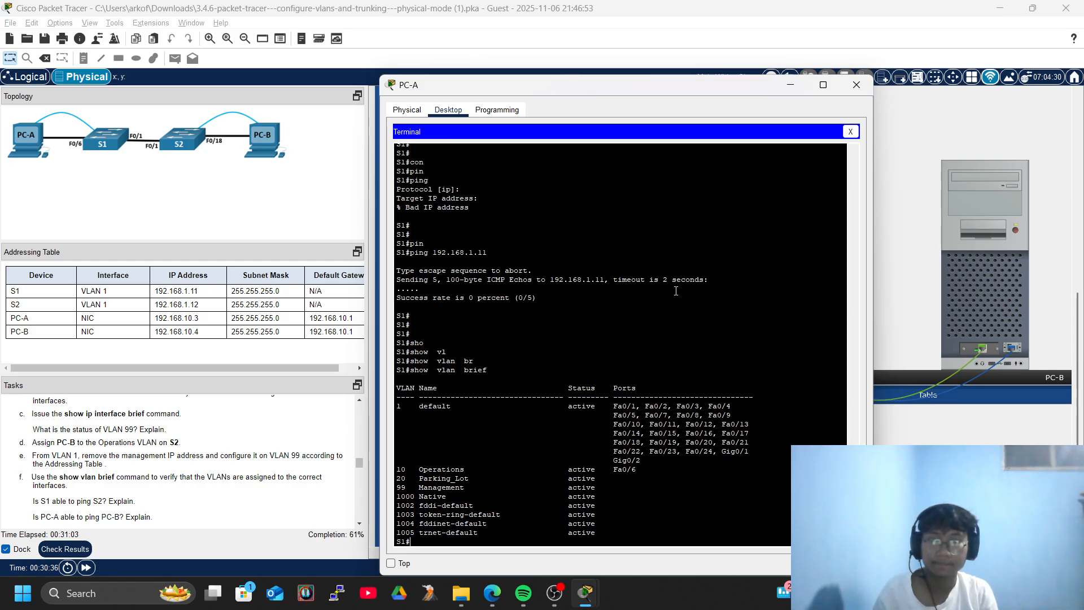
key(Return)
key(Return)
key(Return)
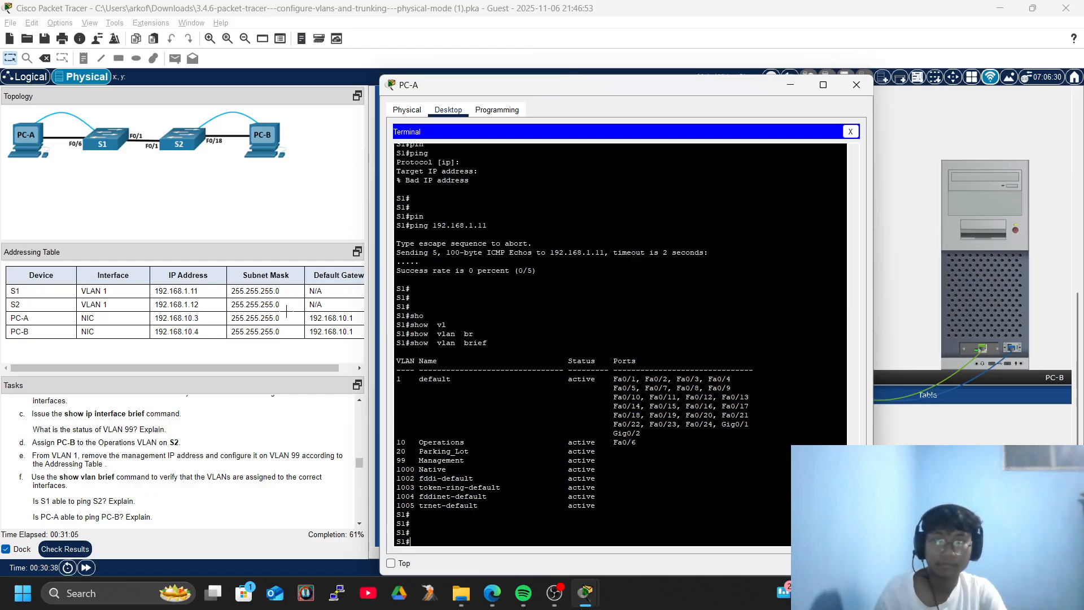
Close the terminal session and PC-A window, then reopen PC-A's configuration window.
click(851, 132)
click(857, 85)
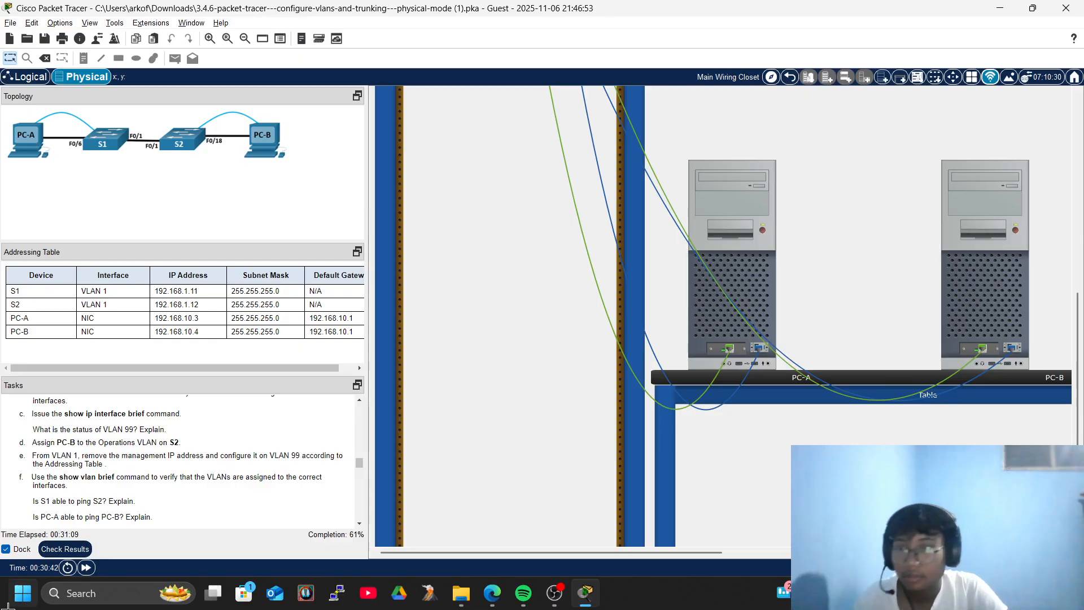
scroll(98, 426, down, 3)
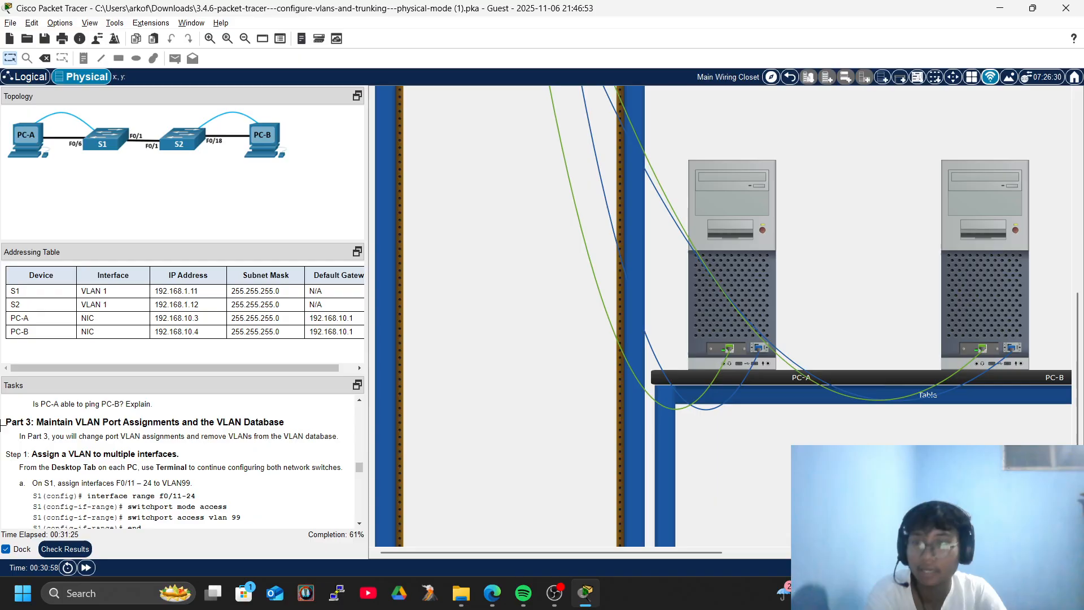
click(747, 232)
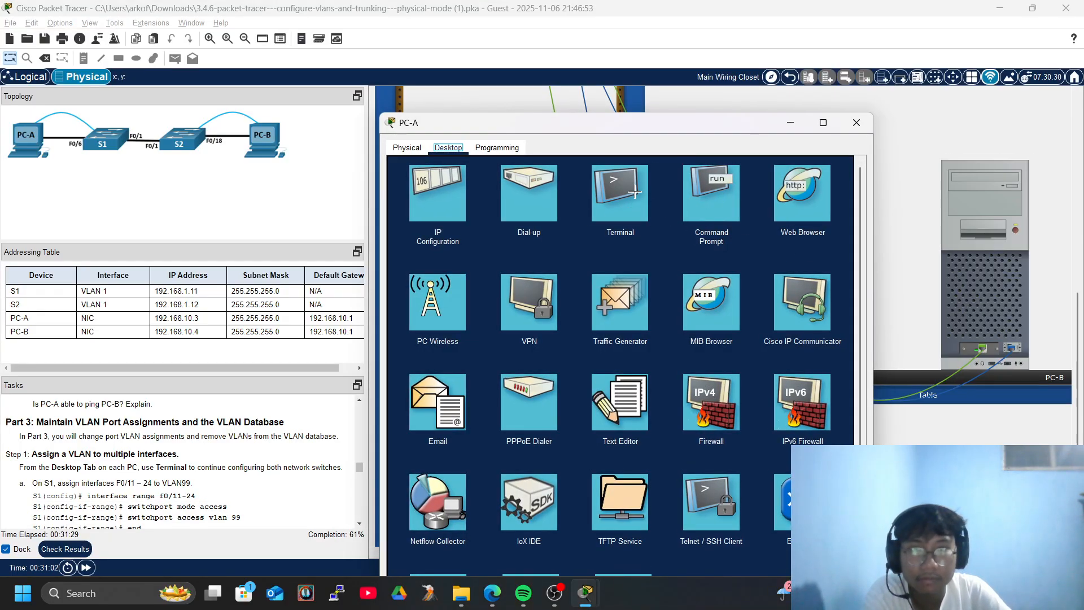
Connect PC-A's Terminal to S1's console and move the window higher and to the right.
click(634, 195)
click(814, 278)
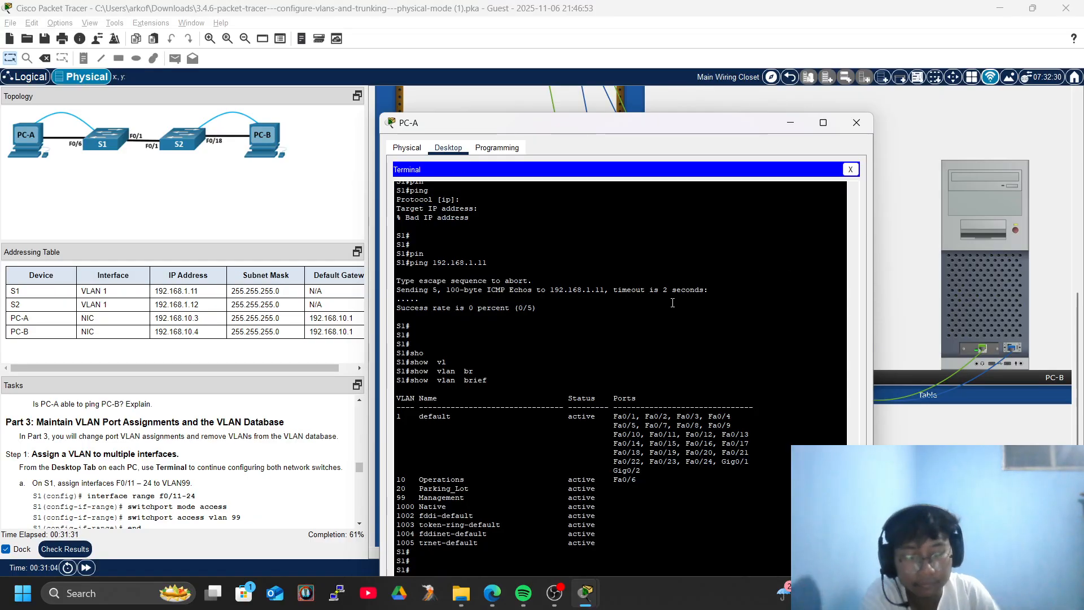
key(Return)
key(Return)
key(Return)
drag(670, 167, 733, 93)
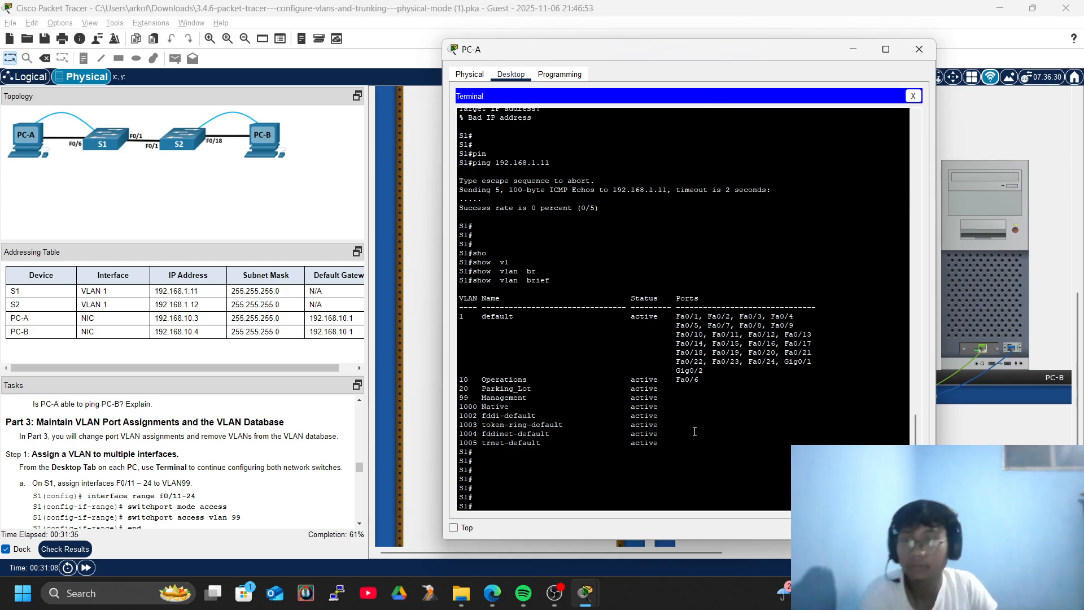
key(Return)
Enter global configuration on S1 and select interface range fa0/11-24.
key(Return)
text(conmf)
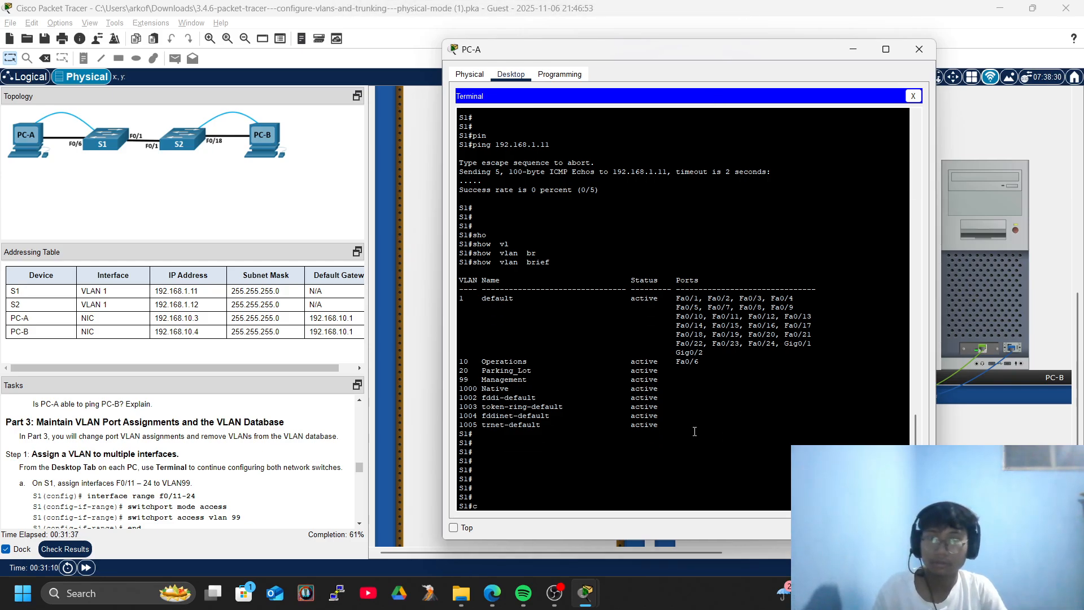
key(Tab)
text(te)
key(BackSpace)
key(BackSpace)
key(BackSpace)
key(BackSpace)
key(BackSpace)
key(BackSpace)
key(BackSpace)
text(conf)
key(Tab)
text(ter)
key(Tab)
key(Return)
key(Return)
key(Return)
key(Return)
text(inter)
key(Tab)
text(ra)
key(Tab)
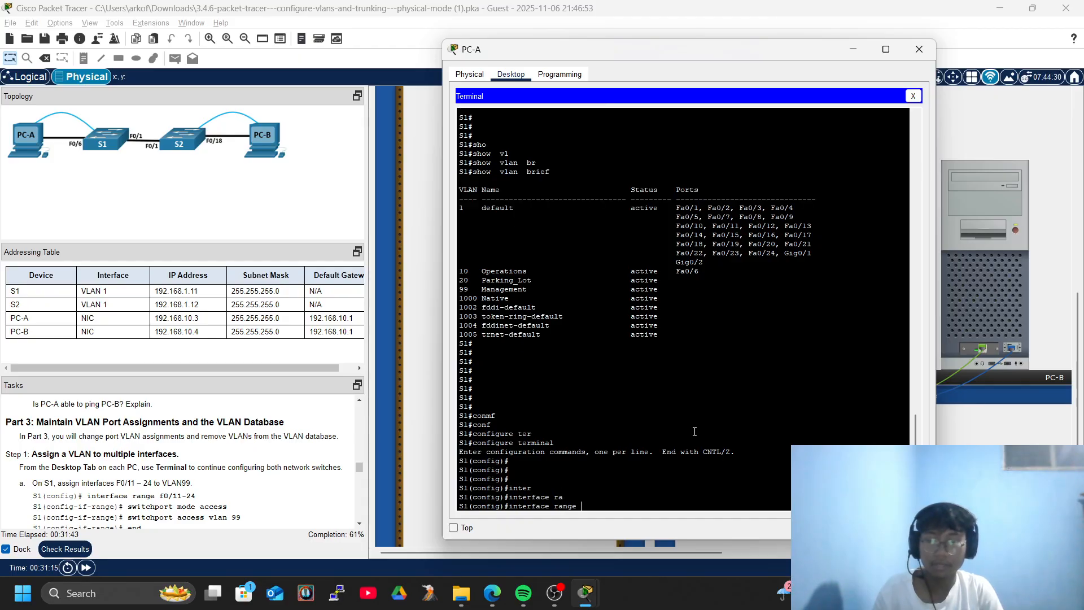
text(f)
key(Tab)
text(0/11)
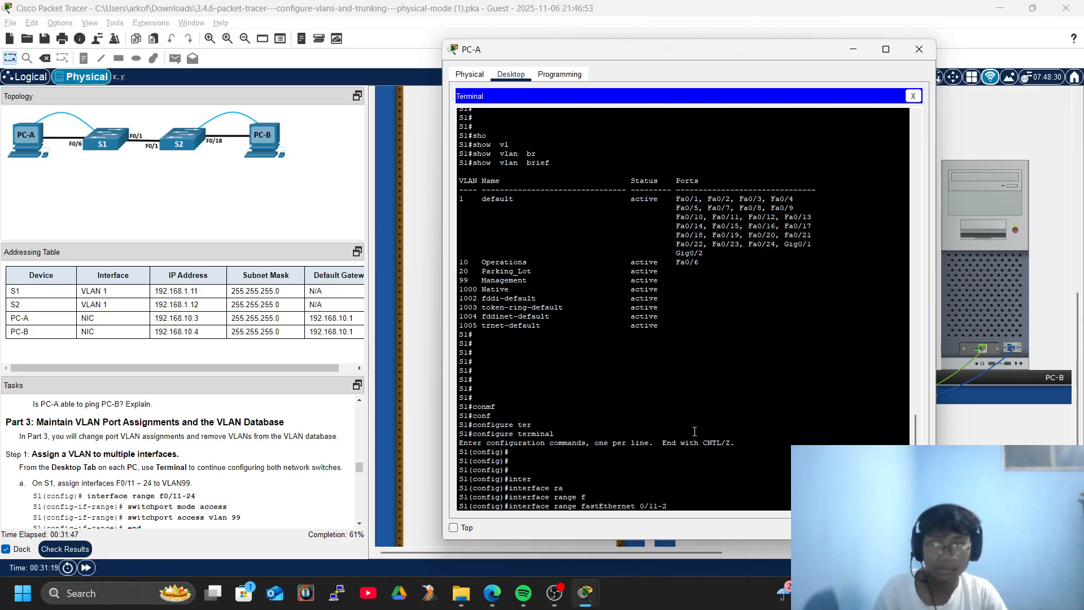
text(-24)
key(Return)
key(Return)
Make ports Fa0/11–24 access ports assigned to VLAN 99.
key(Return)
text(sw3i)
key(Return)
text(sw)
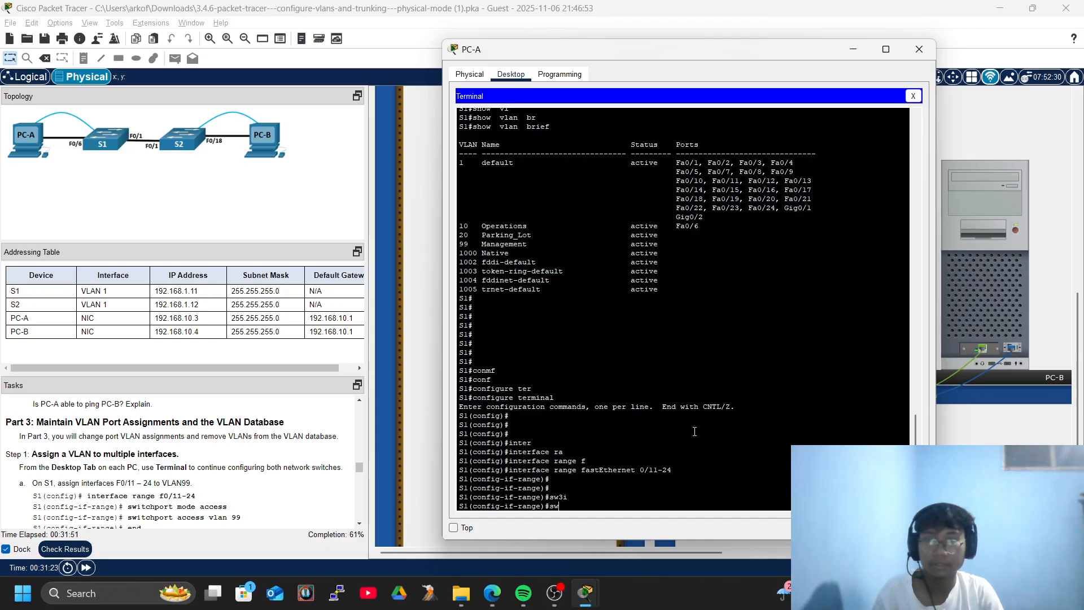
text(i)
key(Tab)
text(mod)
key(Tab)
text(acc)
key(Tab)
key(Return)
key(Return)
key(Return)
key(Return)
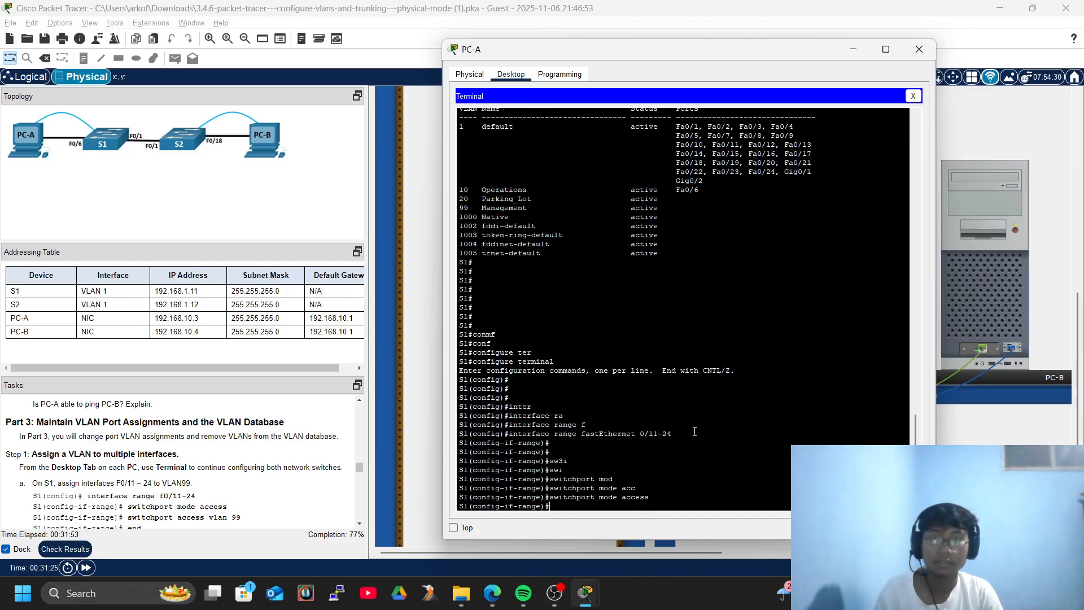
text(swi)
key(Tab)
text(acc)
key(Tab)
text(vl)
key(Tab)
text(99)
key(Return)
Exit configuration mode and save S1's running configuration with write memory.
key(Return)
key(Return)
key(Return)
text(end)
key(Tab)
key(Return)
key(Return)
key(Return)
key(Return)
key(Return)
scroll(245, 512, down, 3)
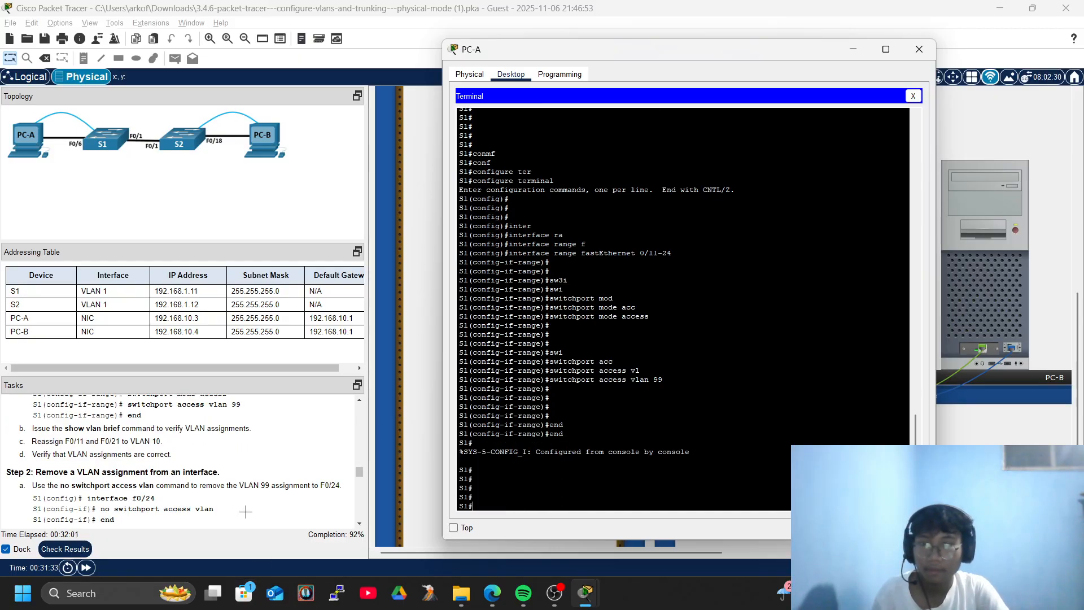
text(wri)
key(Tab)
text(mem)
key(Tab)
key(Return)
Confirm with 'show vlan brief' that Fa0/11–24 now sit in VLAN 99 Management.
key(Return)
key(Return)
key(Return)
text(sho)
key(Tab)
text(vl)
key(Tab)
text(br)
key(Tab)
key(Return)
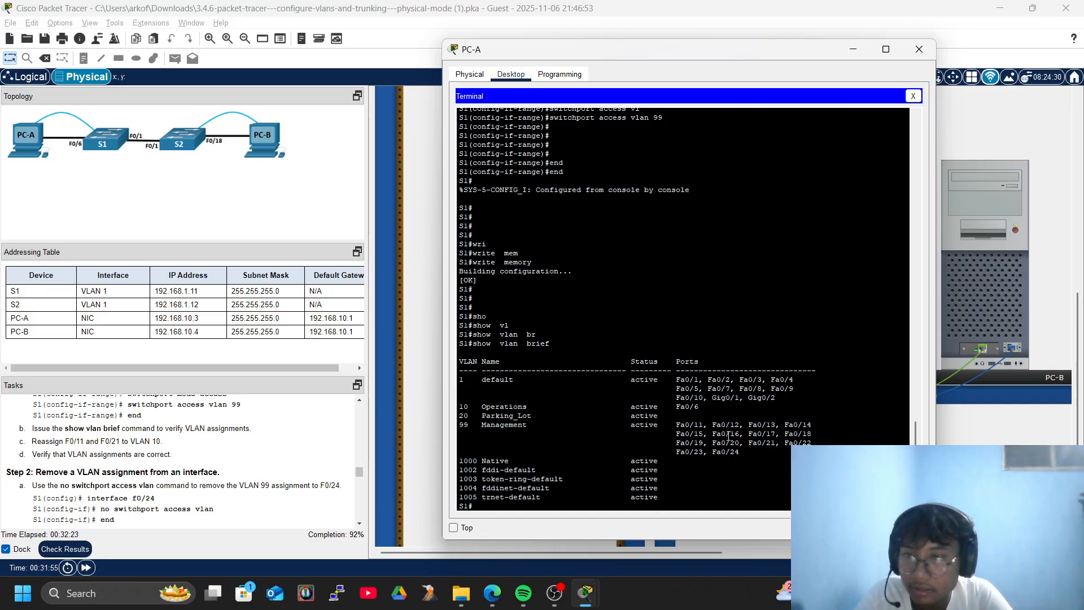
Enter global configuration mode on S1 with configure terminal.
key(Return)
key(Return)
text(conf)
key(Tab)
text(ter)
key(Tab)
key(Return)
key(Return)
key(Return)
key(Return)
key(Return)
key(Return)
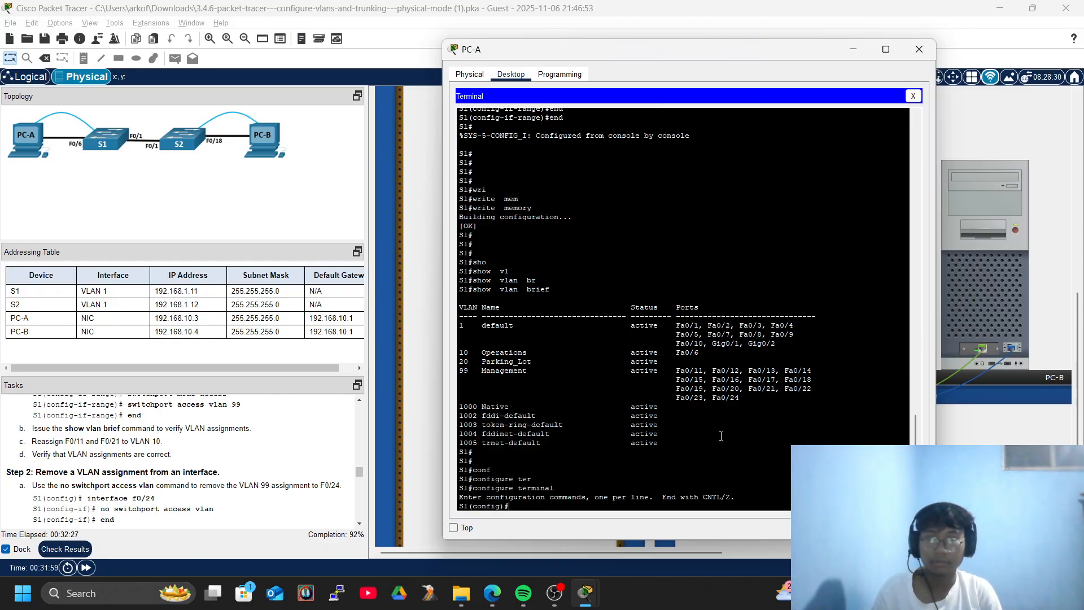
Select the interface range FastEthernet 0/11 and 0/21.
text(inter)
key(Tab)
text(vl)
key(Tab)
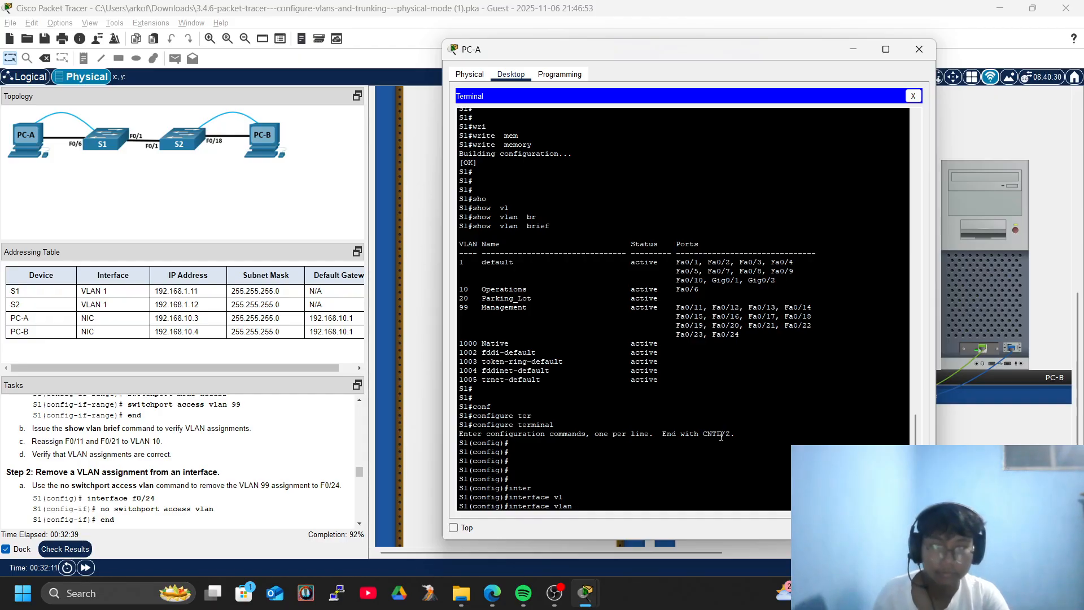
key(BackSpace)
key(BackSpace)
key(BackSpace)
key(BackSpace)
key(BackSpace)
text(ran)
key(Tab)
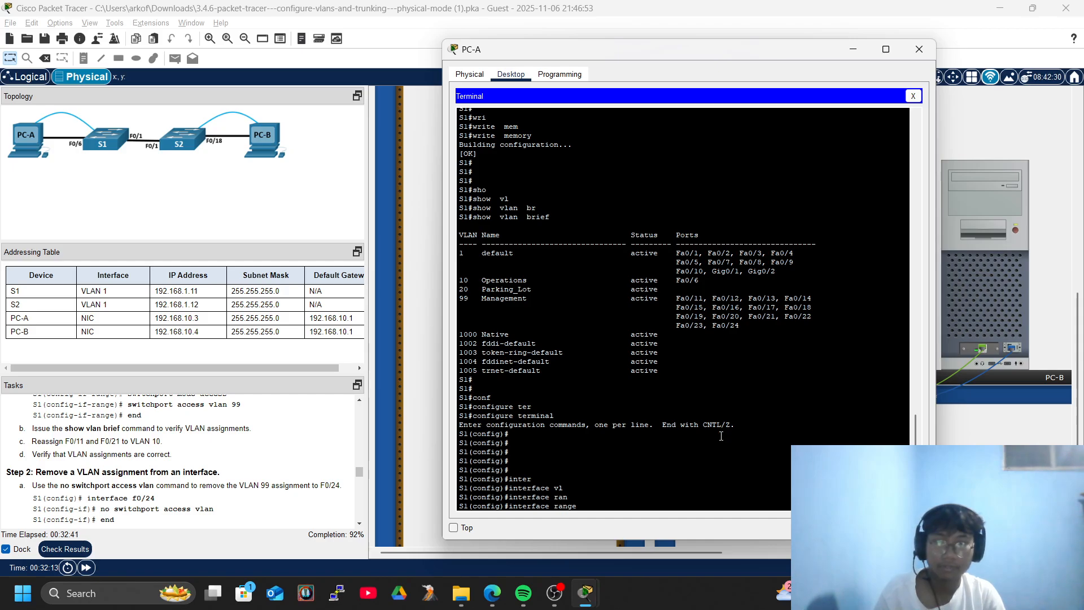
text(f)
key(Tab)
text(0/11)
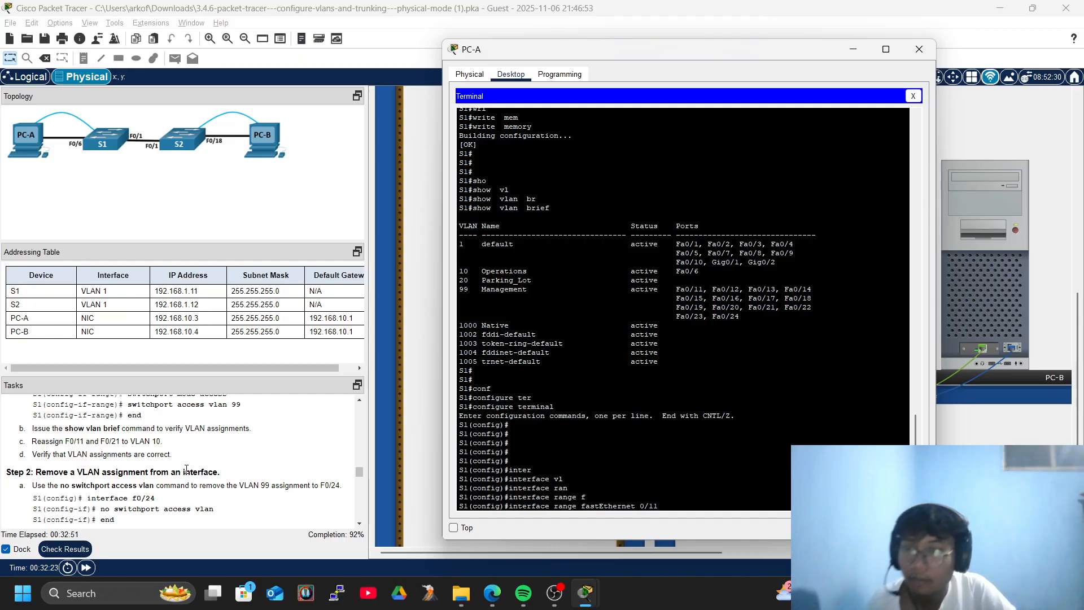
text(,)
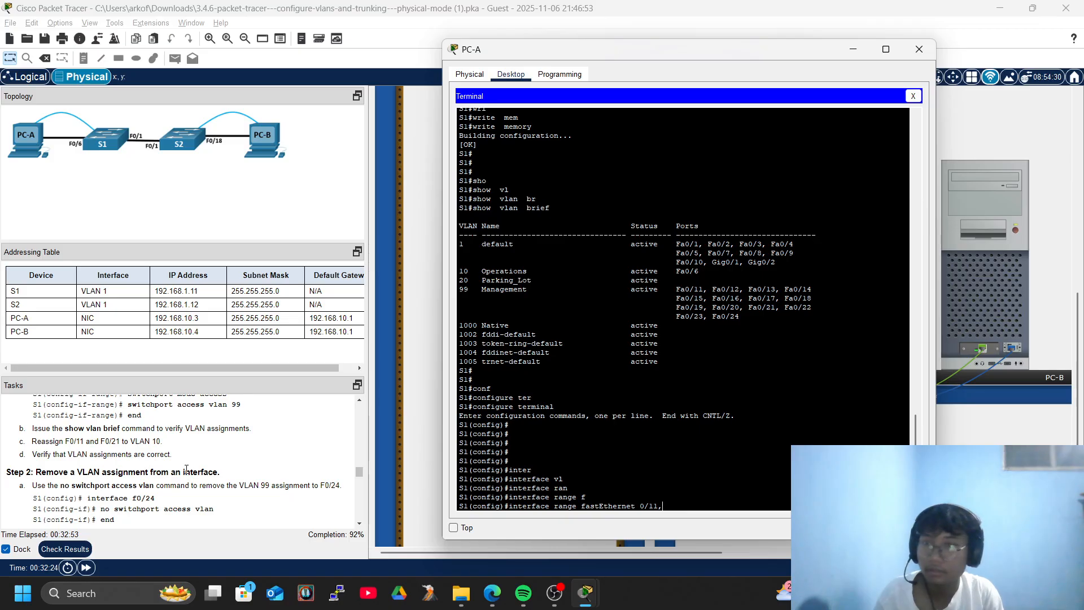
text( fas)
key(Tab)
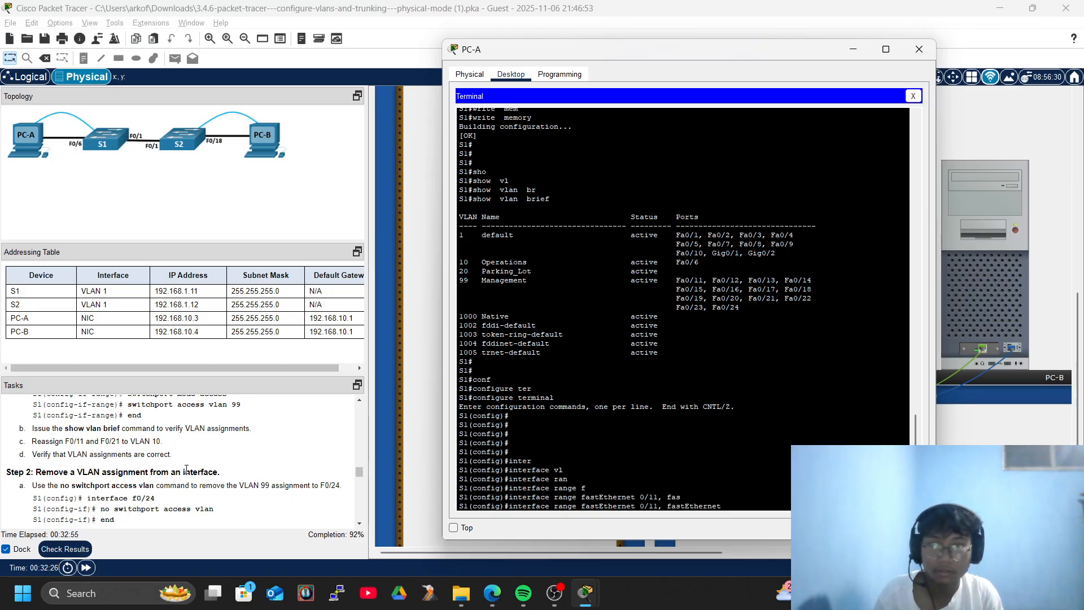
text(0/21)
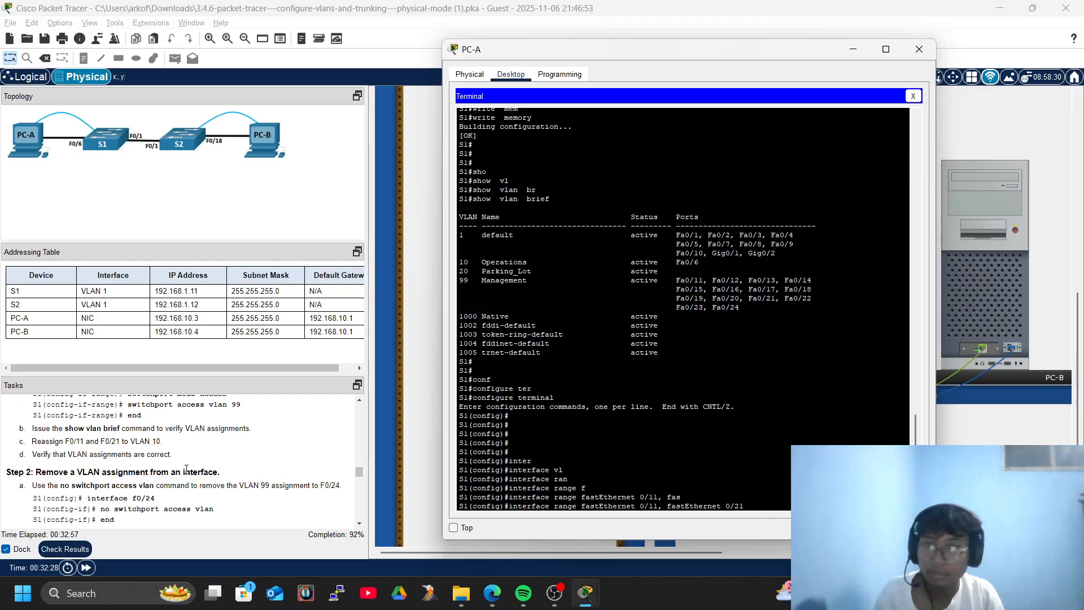
key(Return)
key(Return)
Assign ports Fa0/11 and Fa0/21 to access VLAN 10.
key(Return)
key(Return)
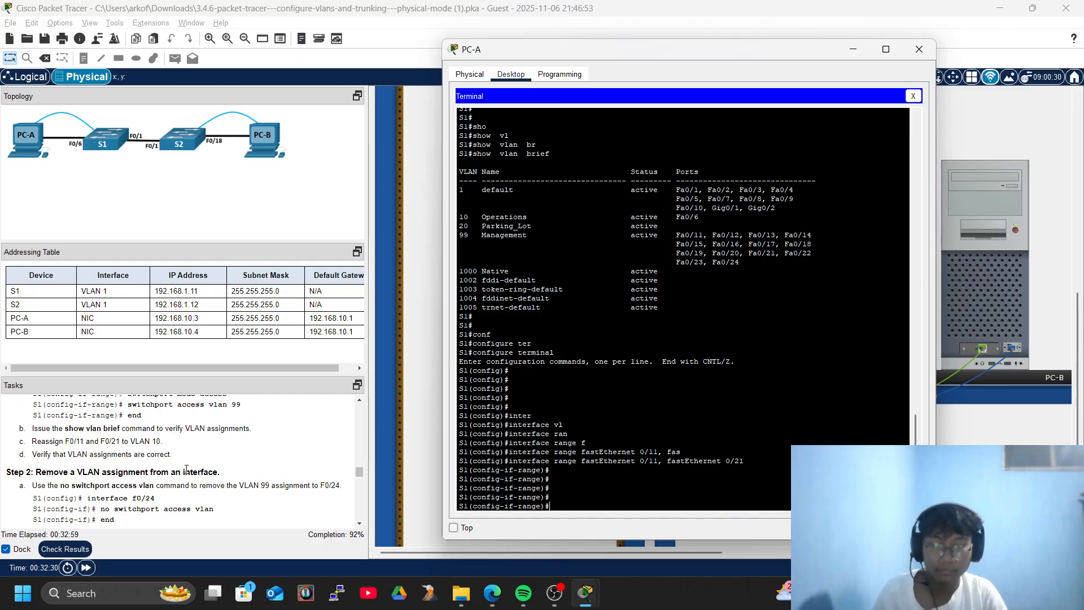
text(swi)
key(Tab)
text(m)
key(BackSpace)
text(acc)
key(Tab)
text(vl)
key(Tab)
text(10)
Exit twice to privileged mode and save the configuration with write memory.
key(Return)
key(Return)
key(Return)
key(Return)
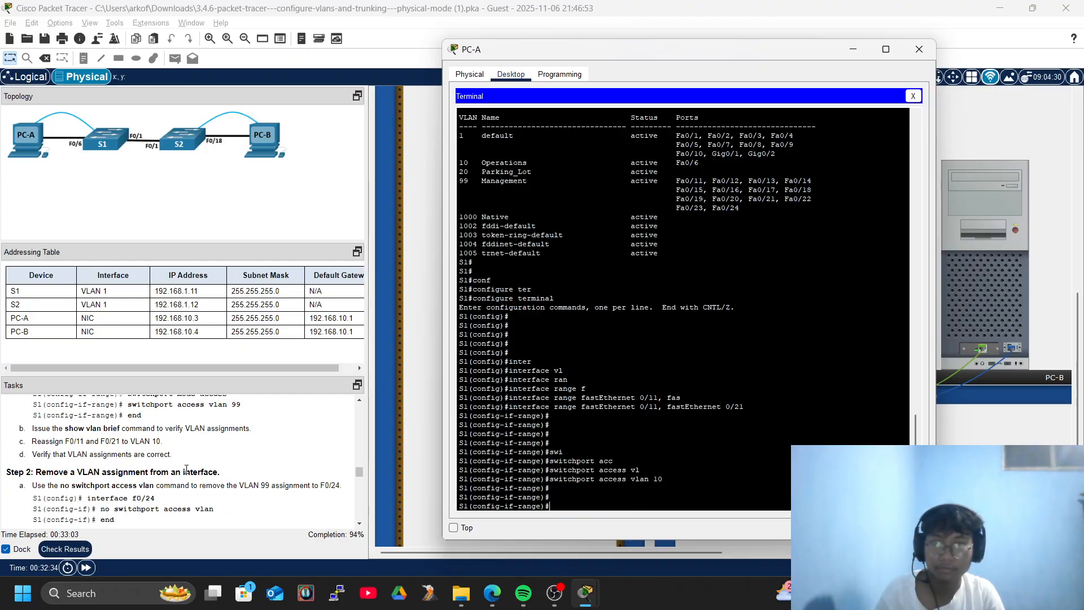
text(exi)
key(Tab)
key(Return)
key(Return)
key(Return)
text(exi)
key(Tab)
key(Return)
text(wri)
key(Tab)
text(mem)
key(Tab)
key(Return)
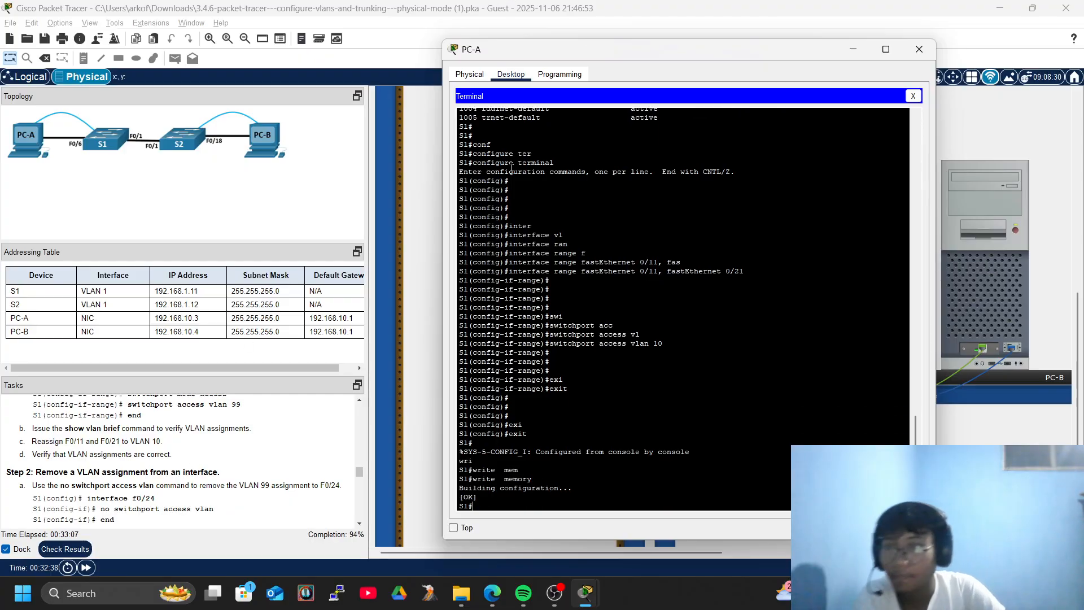
Run show vlan brief to confirm Fa0/11 and Fa0/21 are in VLAN 10 Operations.
text(sho)
key(Tab)
text(vl)
key(Tab)
text(br)
key(Tab)
key(Return)
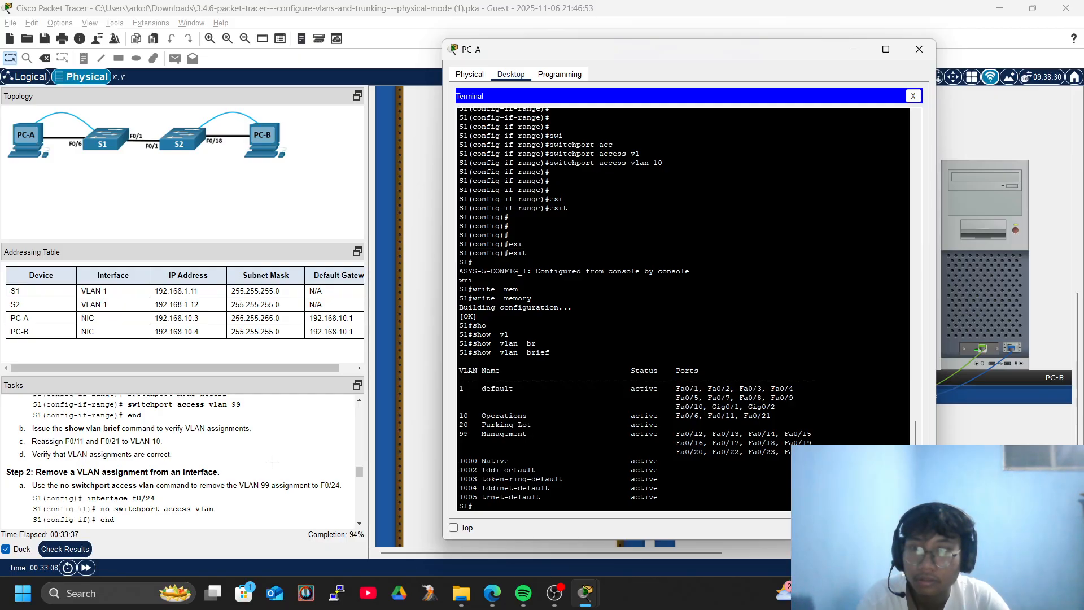
scroll(273, 462, down, 3)
scroll(273, 463, up, 3)
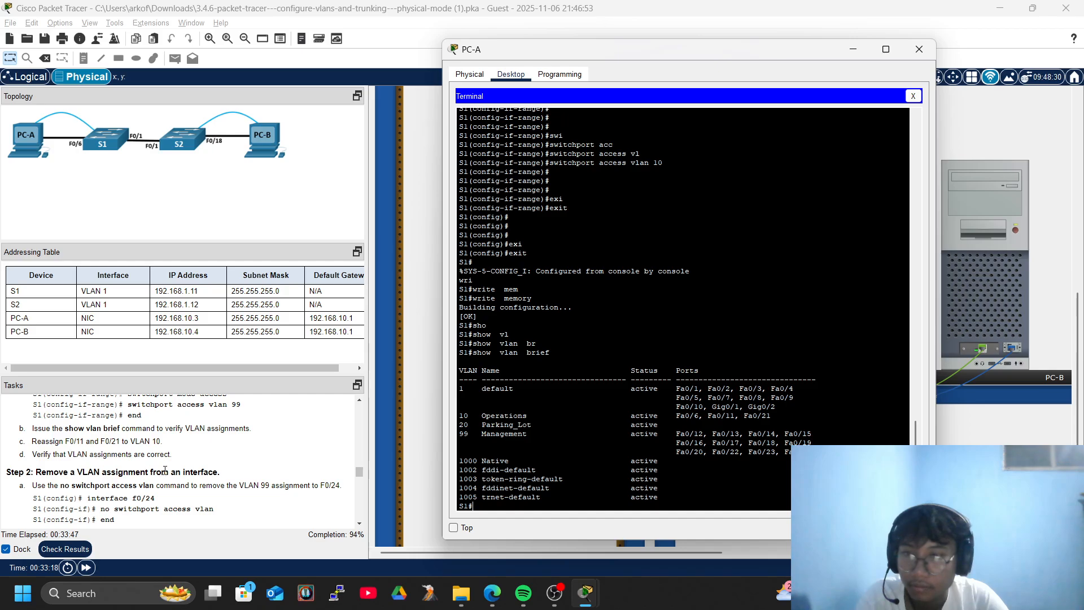
Enter global configuration mode on S1 with configure terminal.
text(c)
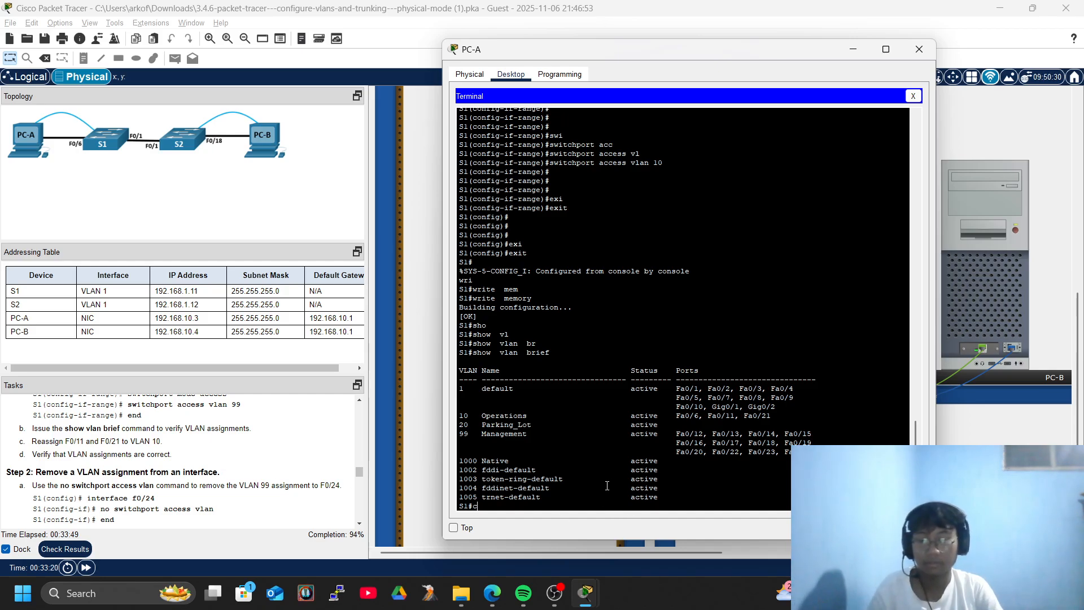
text(onf)
key(Tab)
text(ter)
key(Tab)
key(Return)
key(Return)
key(Return)
Select interface FastEthernet 0/24, correcting the misspelt interface command.
text(itner)
key(Tab)
text(gf)
key(Tab)
key(BackSpace)
key(BackSpace)
key(BackSpace)
key(BackSpace)
key(BackSpace)
key(BackSpace)
text(nter)
key(Tab)
text(f)
key(Tab)
text(0)
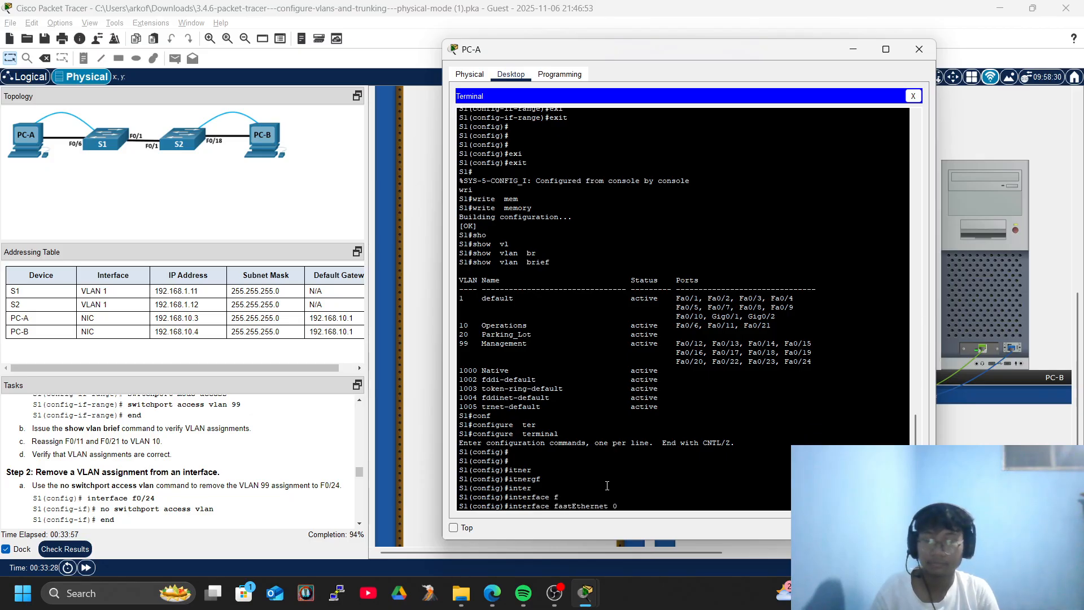
text(/24)
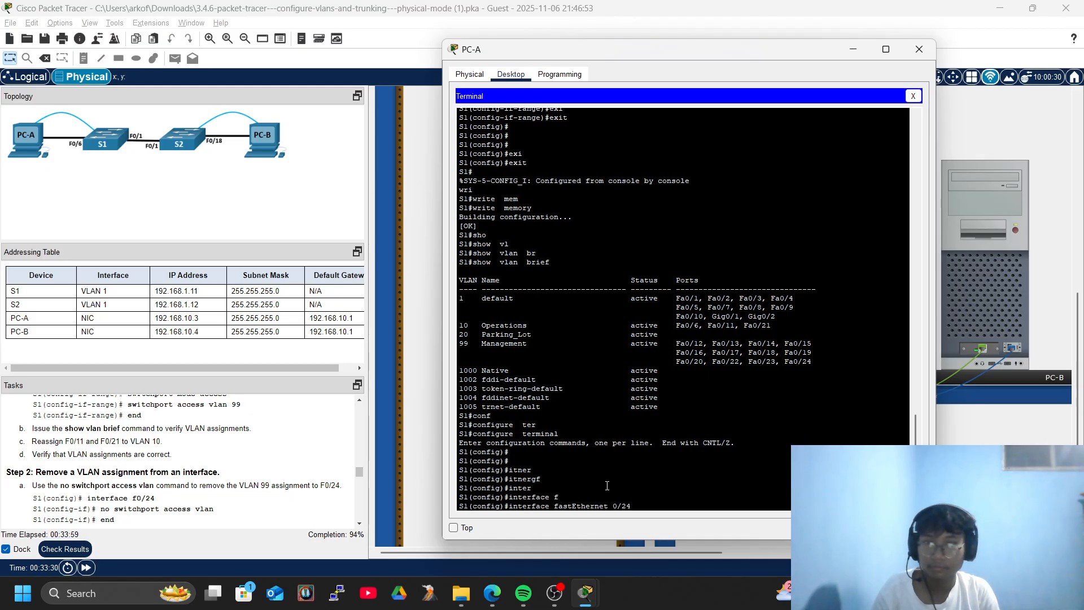
key(Return)
key(Return)
key(Return)
key(Return)
Remove the access VLAN from Fa0/24 with no switchport access vlan.
text(no swi)
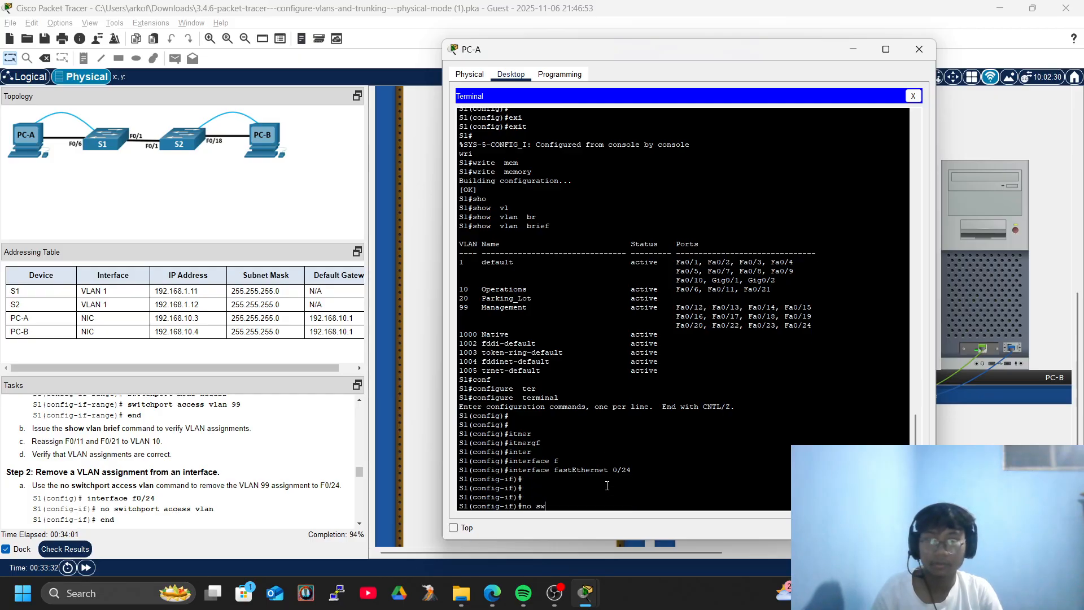
key(Tab)
text(acc)
key(Tab)
text(vl)
key(Tab)
key(Return)
key(Return)
Return to privileged mode with end.
key(Return)
key(Return)
text(en)
key(Tab)
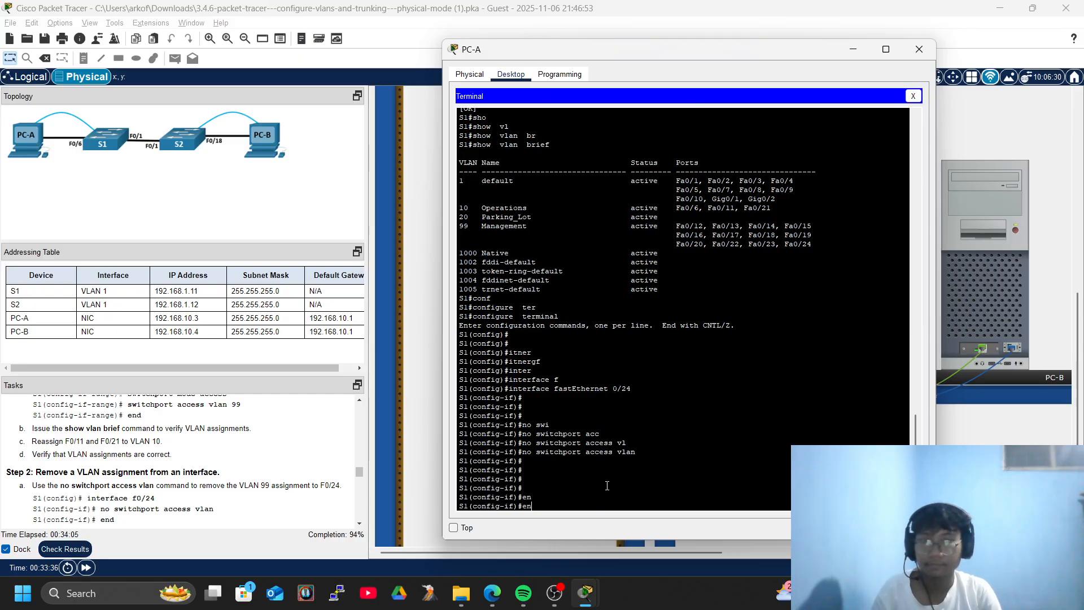
key(Return)
text(end)
key(Tab)
key(Return)
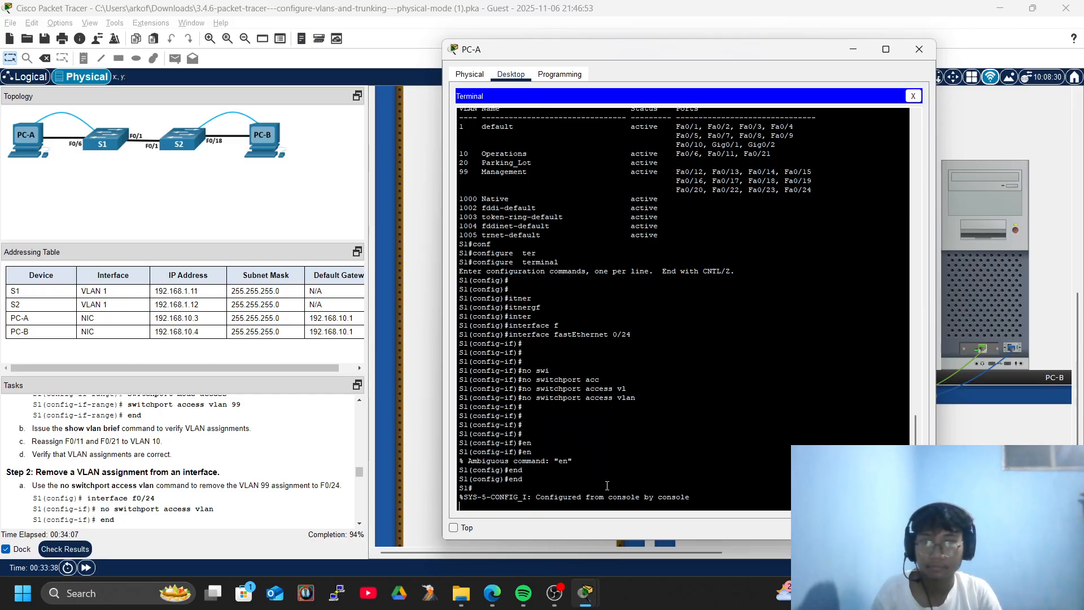
key(Return)
key(Return)
key(Return)
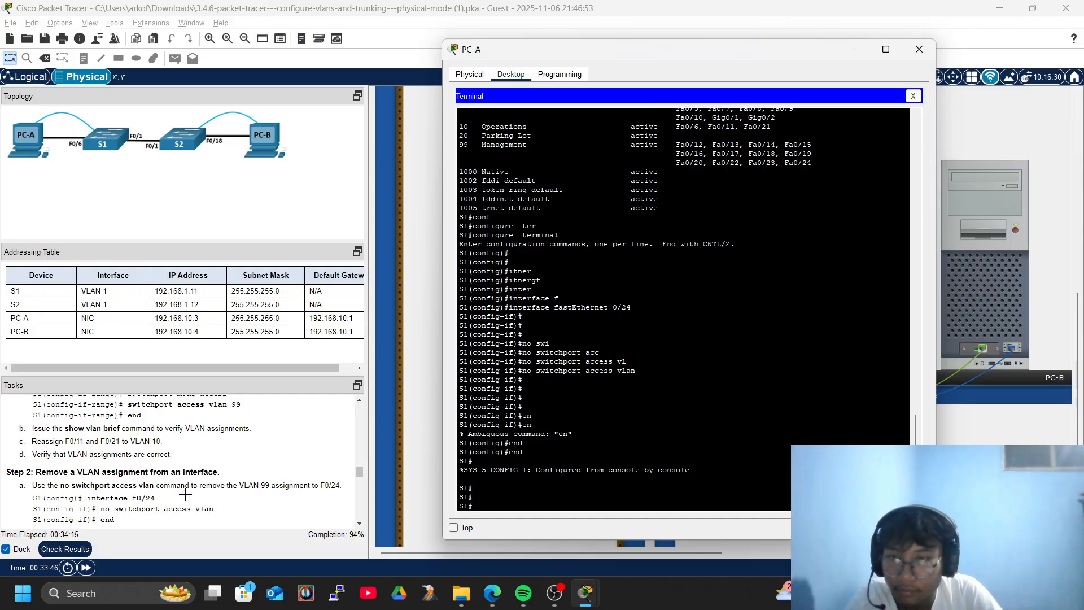
Run show vlan brief to confirm Fa0/24 is now listed under default VLAN 1.
text(sho)
key(Tab)
text(vl)
key(Tab)
text(br)
key(Tab)
key(Return)
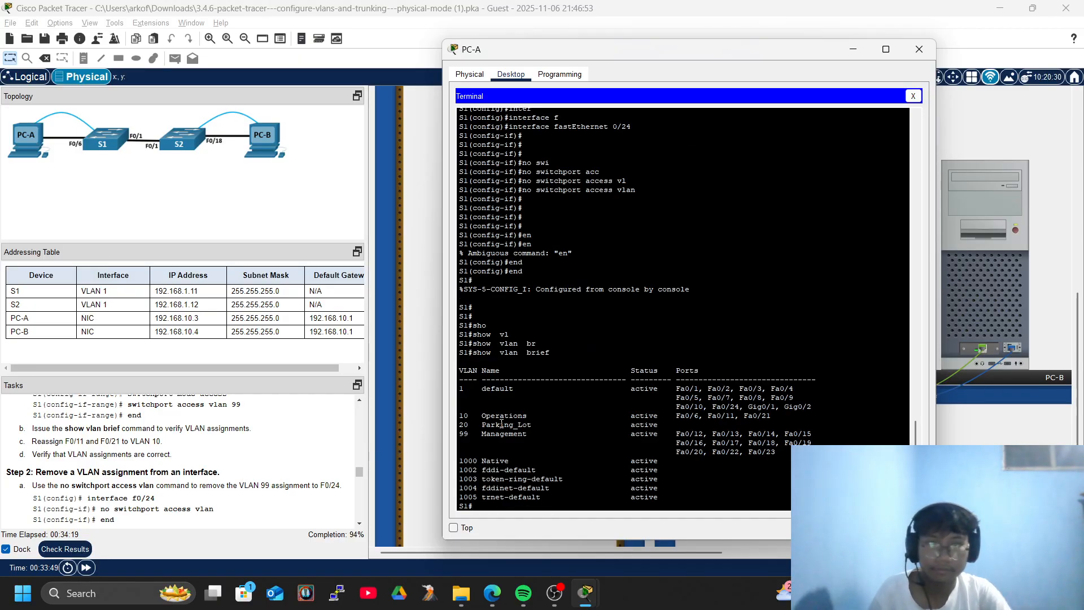
scroll(664, 169, up, 8)
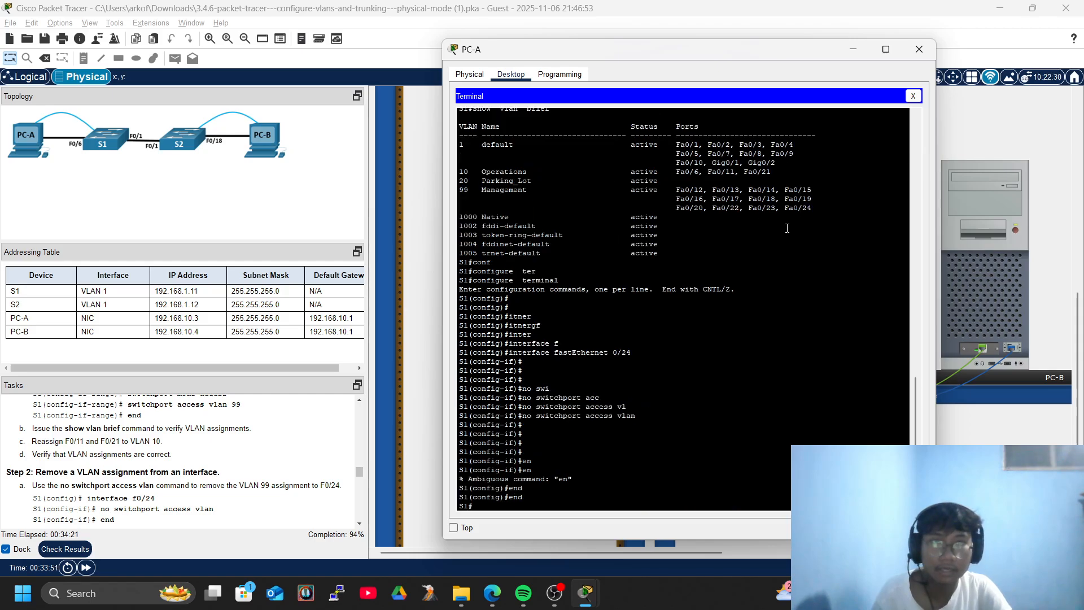
scroll(792, 228, down, 8)
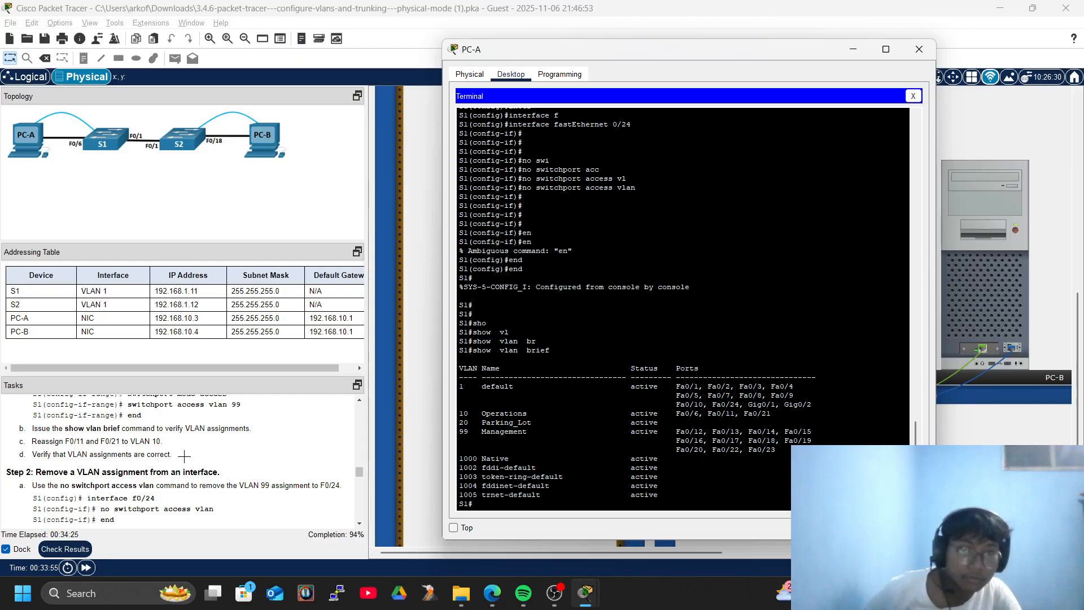
scroll(185, 456, down, 3)
scroll(191, 457, up, 3)
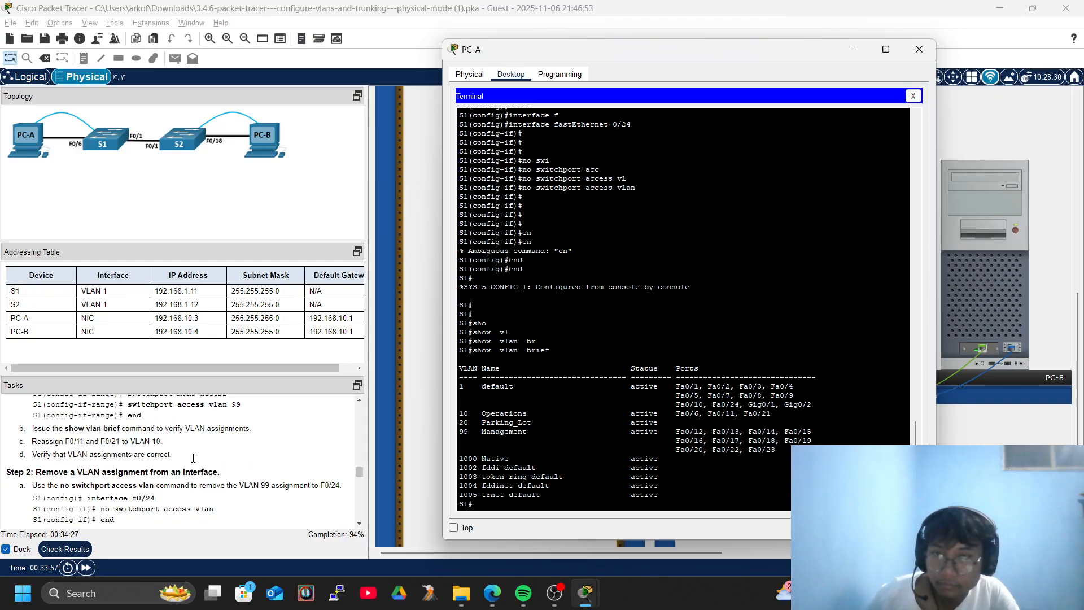
scroll(192, 458, down, 3)
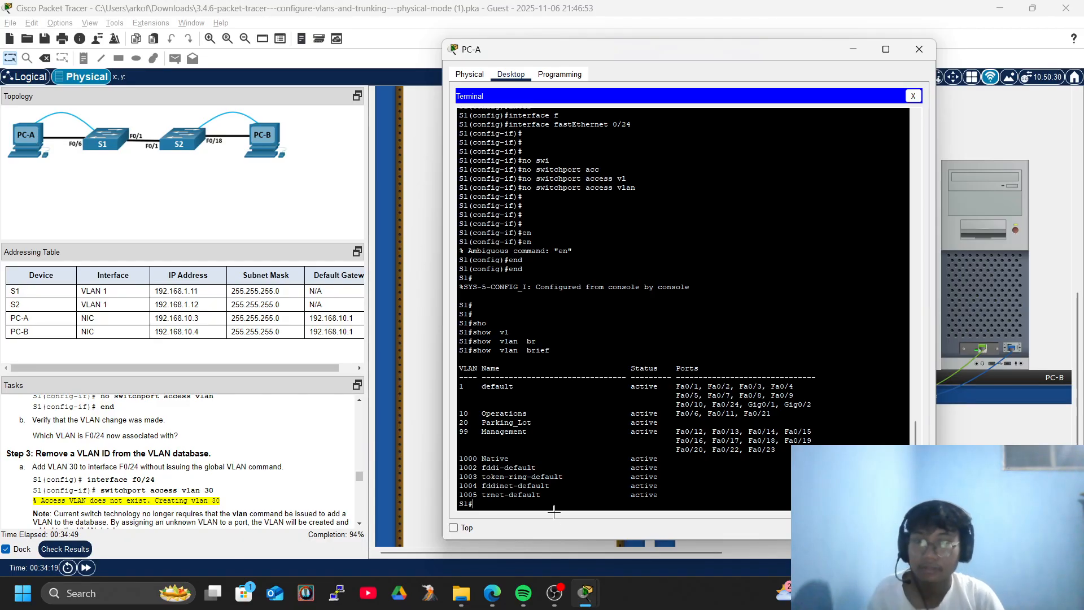
Enter global configuration mode on S1 after a mistyped configure attempt.
key(Return)
key(Return)
text(configure  i)
key(Tab)
text(itner)
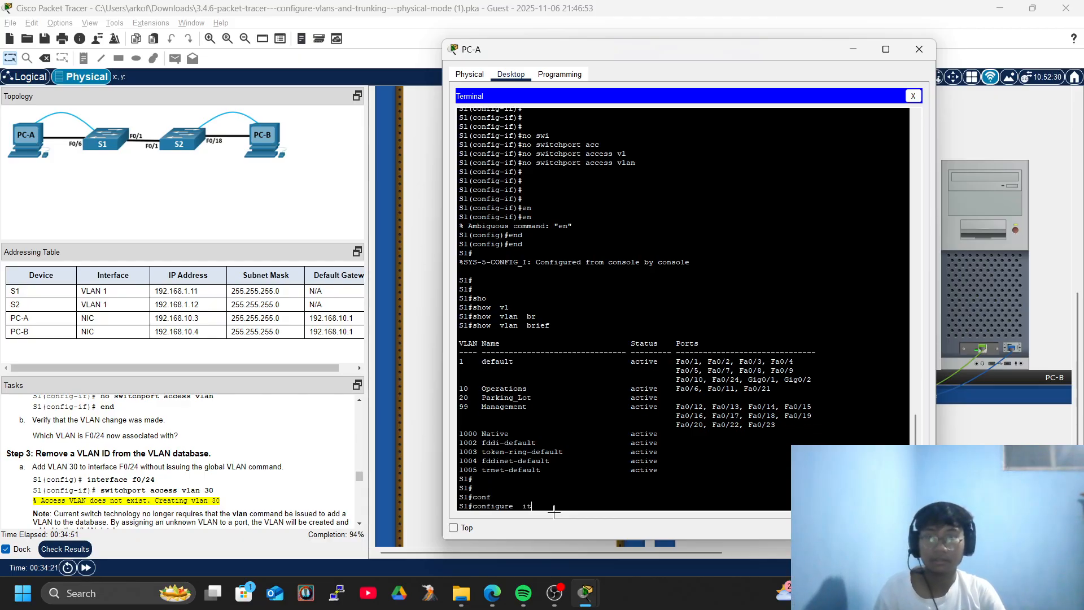
key(Tab)
key(Return)
text(conf)
key(Tab)
text(inter)
key(Tab)
key(Tab)
key(Return)
text(inter)
Select interface FastEthernet 0/24 for configuration.
key(Tab)
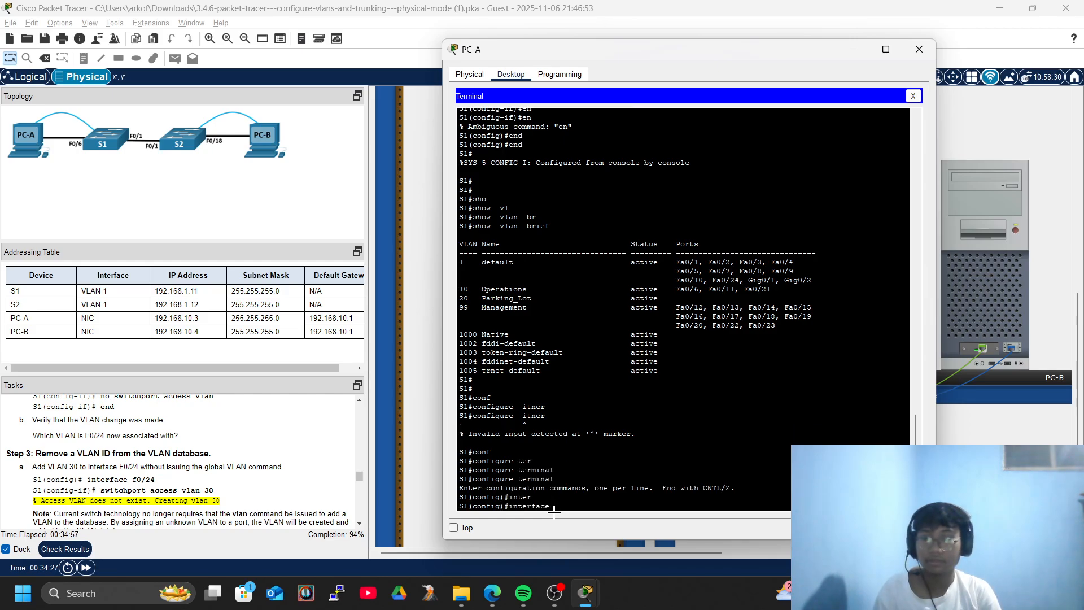
text(f)
key(Tab)
text(0/)
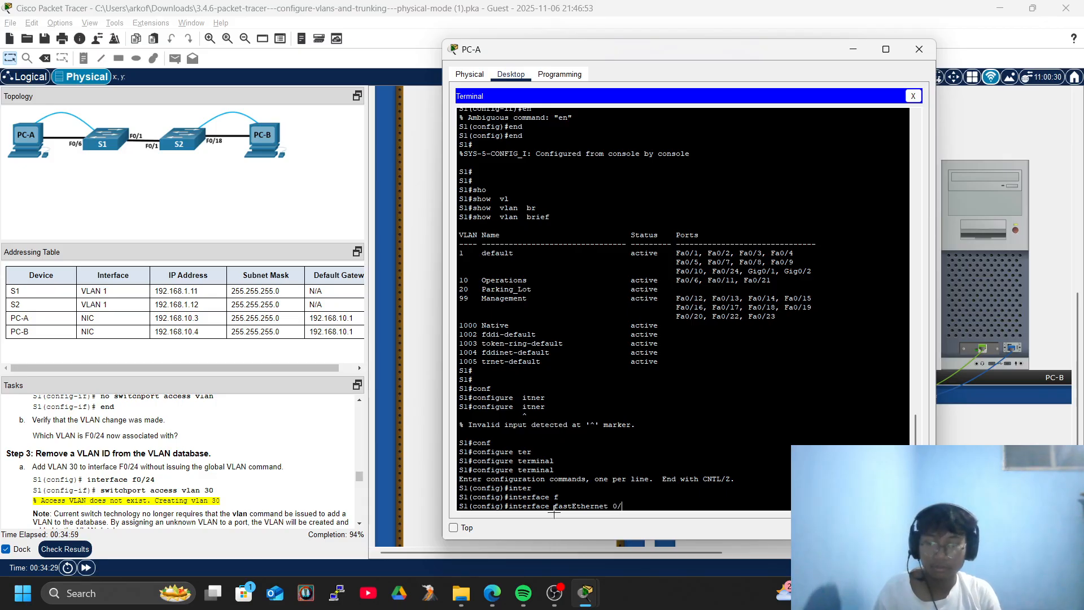
text(24)
key(Return)
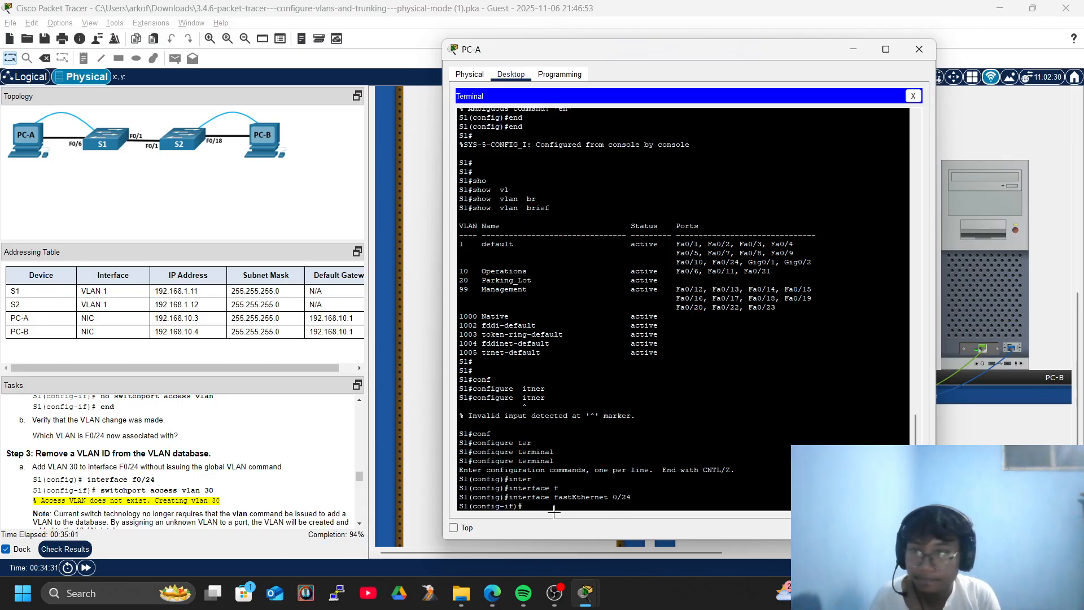
key(Return)
key(Return)
Assign Fa0/24 to access VLAN 30, letting the switch auto-create VLAN 30.
text(swi)
key(Tab)
text(acc)
key(Tab)
text(vl)
key(Tab)
text(30)
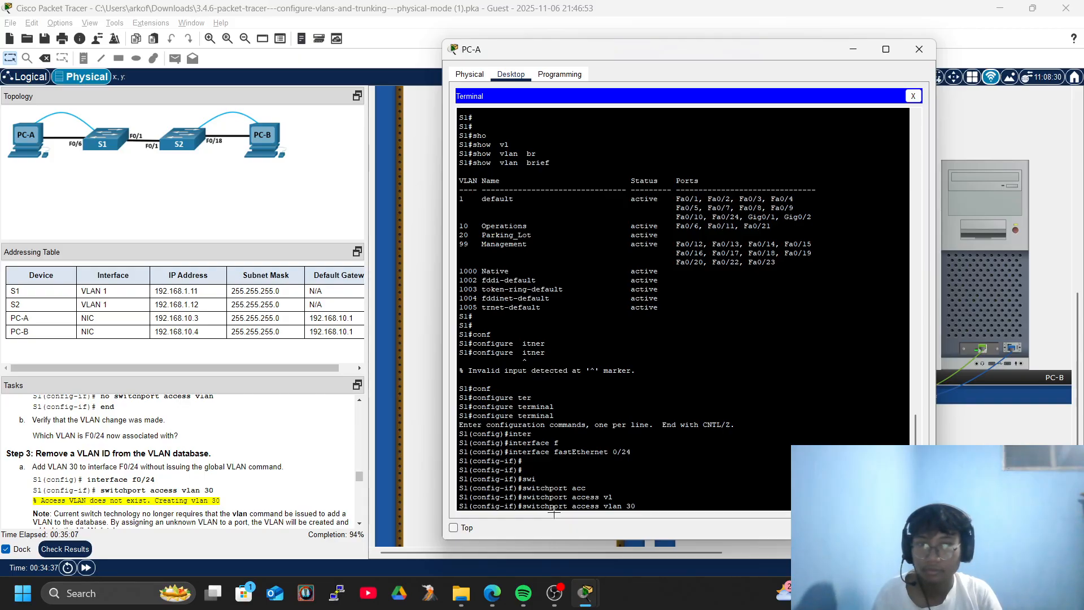
key(Return)
key(Return)
key(Return)
key(Return)
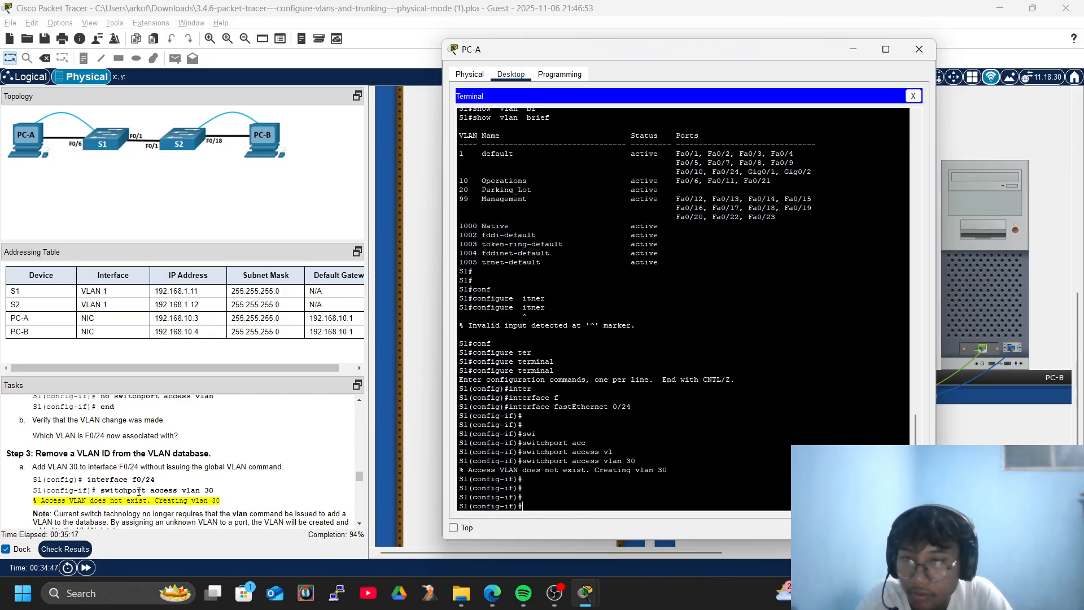
scroll(139, 492, down, 4)
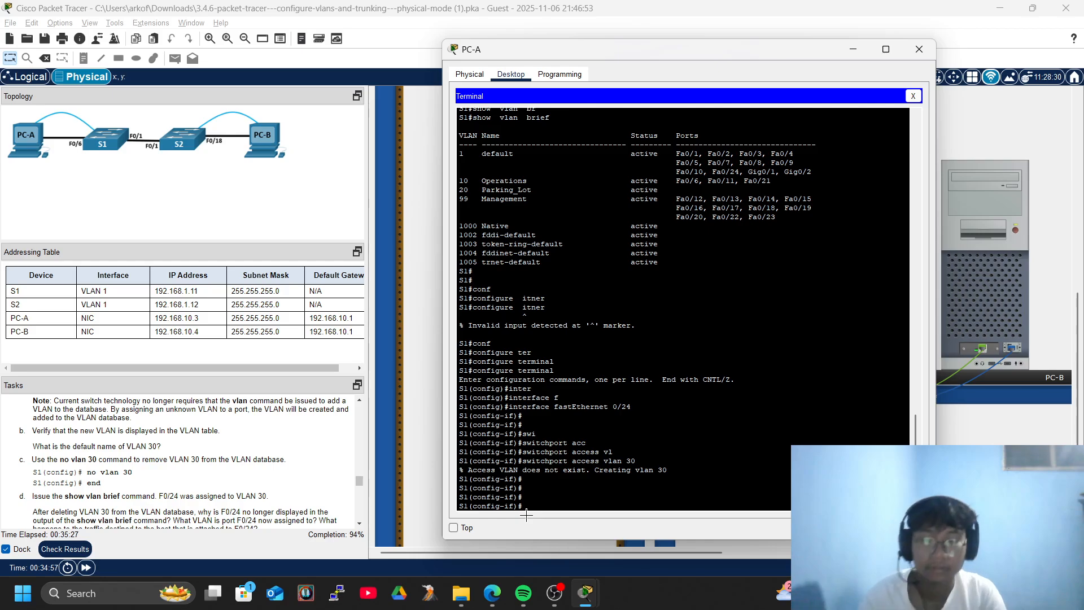
Exit interface and global configuration back to the privileged prompt.
text(exi)
key(Tab)
key(Return)
key(Return)
key(Return)
text(exi)
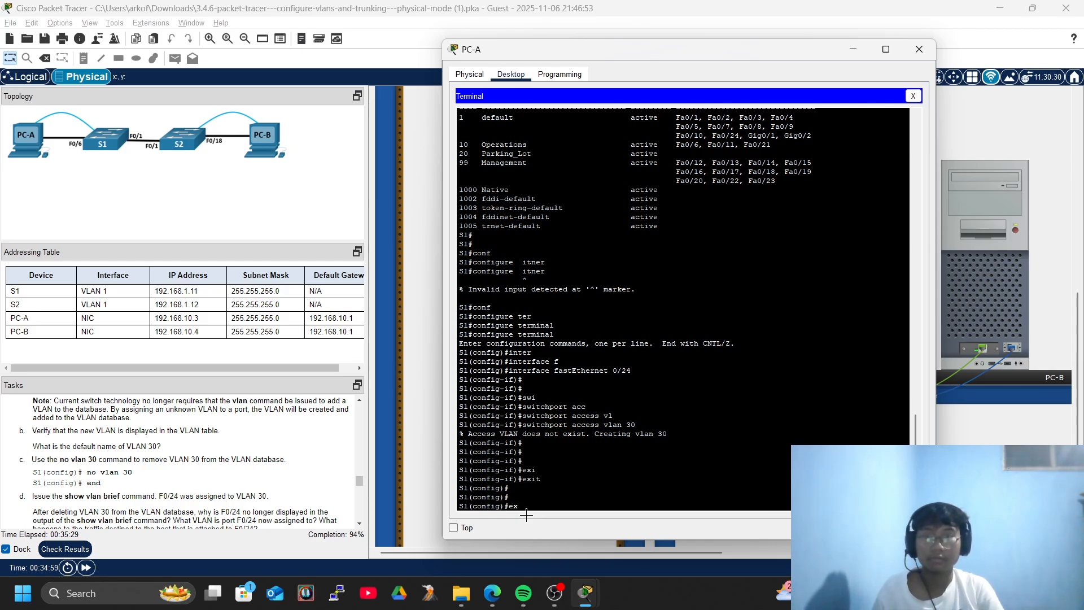
key(Tab)
key(Return)
Run show vlan brief to list VLAN0030 as active with Fa0/24.
text(show)
key(Tab)
text(vl)
key(Tab)
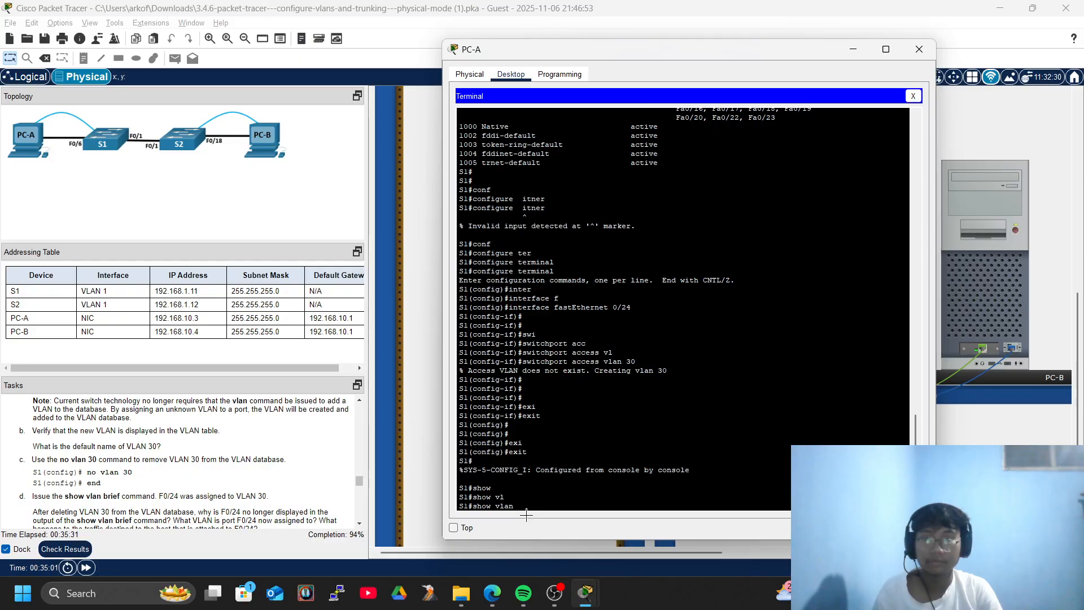
text(br)
key(Tab)
key(Return)
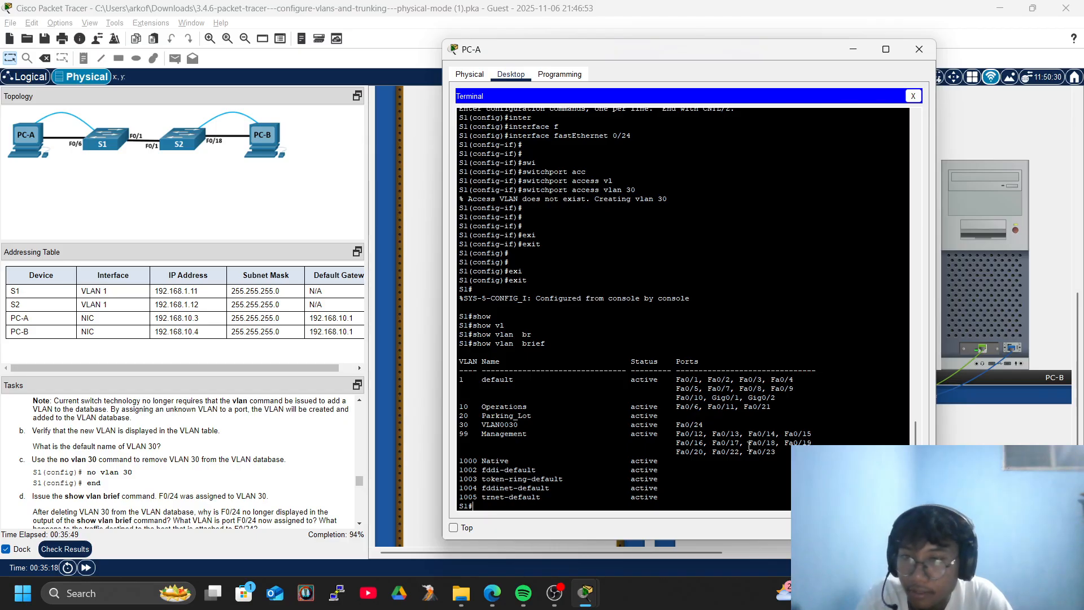
In global configuration on S1, delete VLAN 30 with no vlan 30, then return to privileged mode.
text(conf)
key(Tab)
text(ter)
key(Tab)
key(Return)
key(Return)
text(no vl)
key(Tab)
text(l)
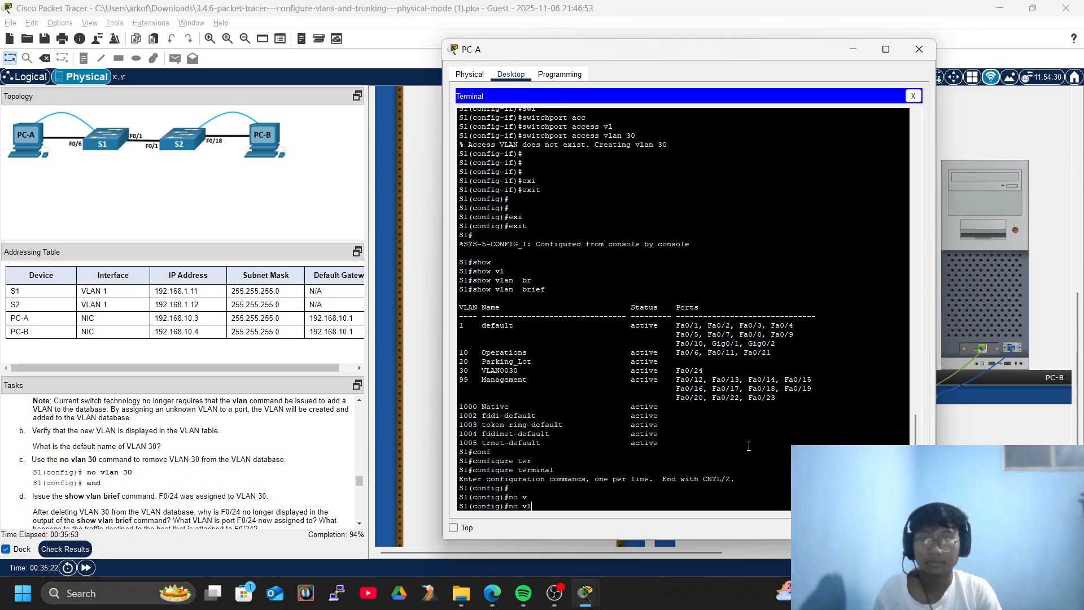
key(Tab)
text(30)
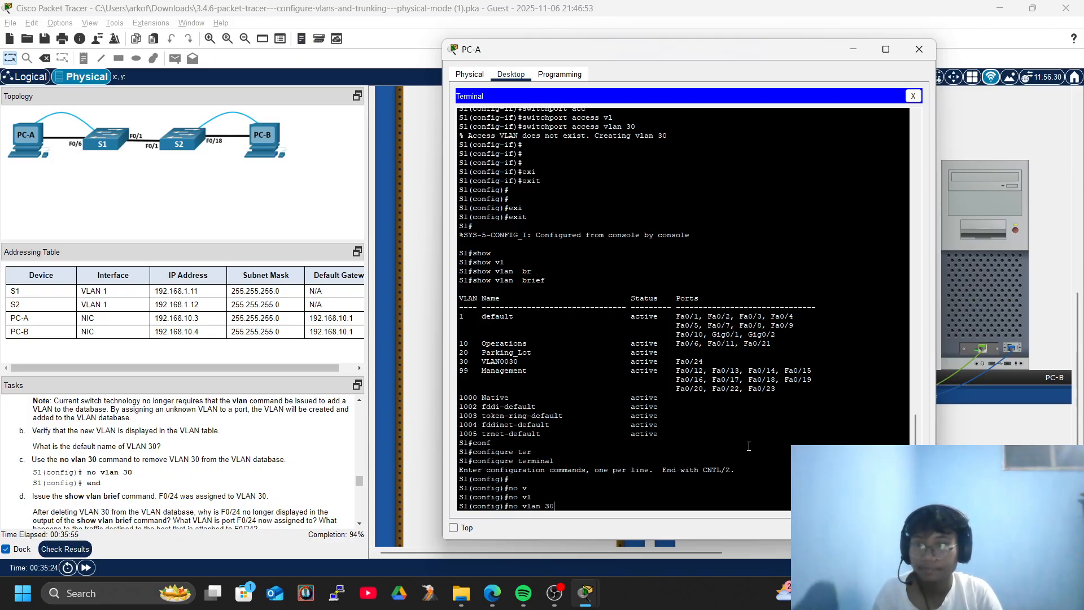
key(Return)
key(Return)
key(Return)
key(Return)
text(end)
key(Tab)
key(Return)
key(Return)
key(Return)
key(Return)
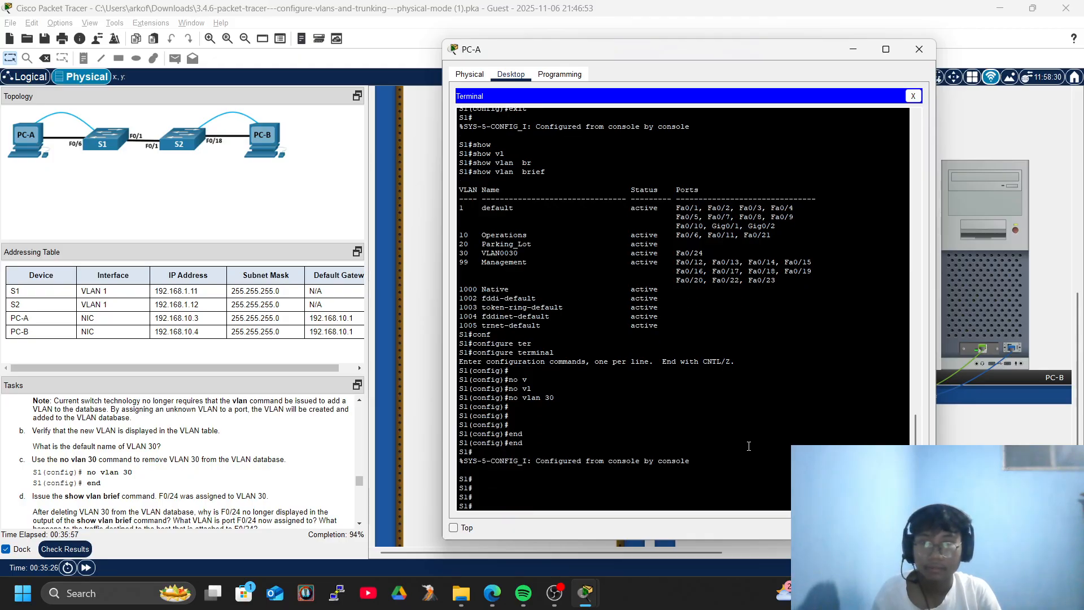
Run show vlan brief to confirm VLAN 30 and Fa0/24 are gone.
text(sho)
key(Tab)
text(vl)
key(Tab)
text(br)
key(Tab)
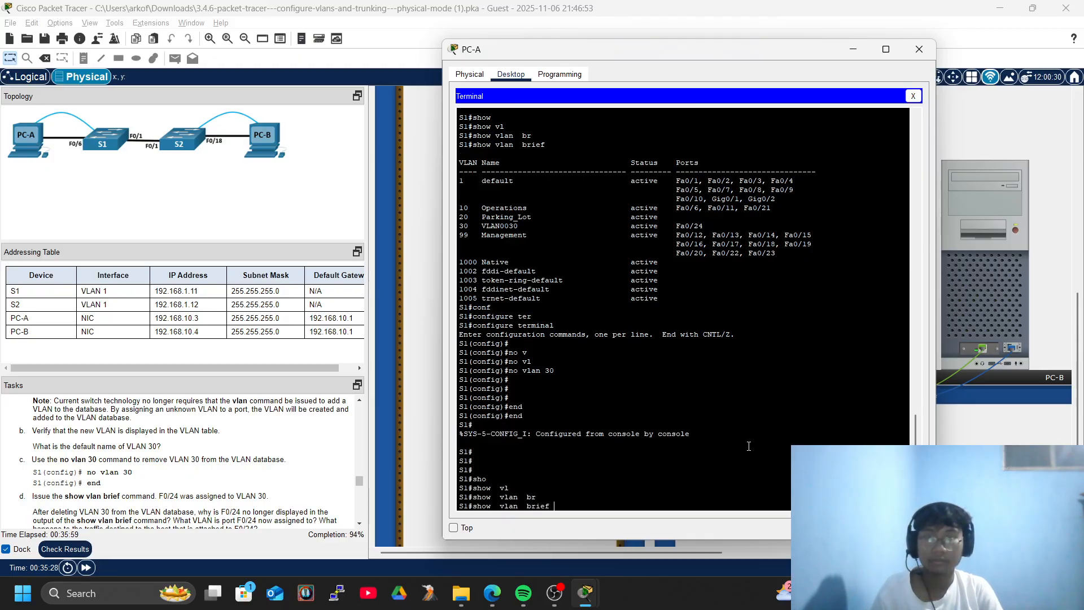
key(Return)
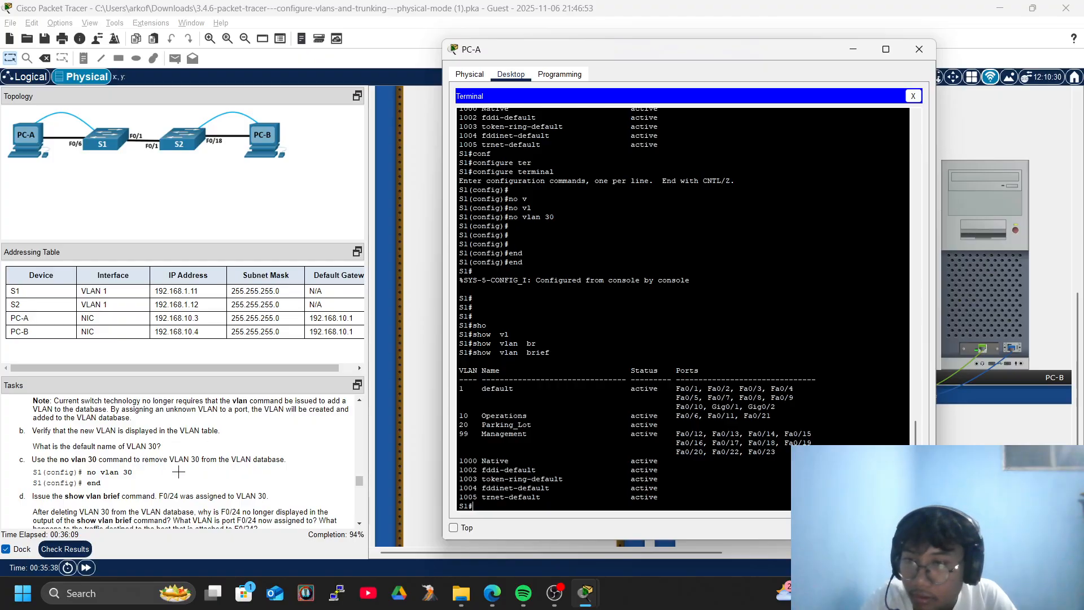
scroll(179, 471, down, 3)
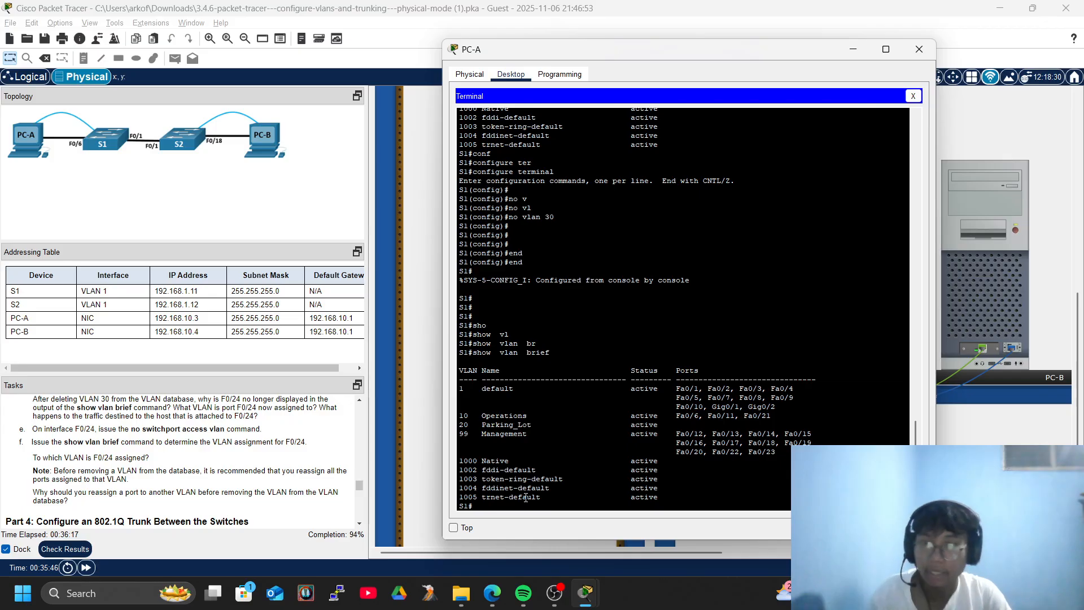
On S1's interface FastEthernet 0/24, remove the access VLAN with no switchport access vlan.
text(conf)
key(Tab)
text(ter)
key(Tab)
key(Return)
key(Return)
key(Return)
key(Return)
key(Return)
text(inter)
key(Tab)
text(f)
key(Tab)
text(0/24)
key(Return)
key(Return)
key(Return)
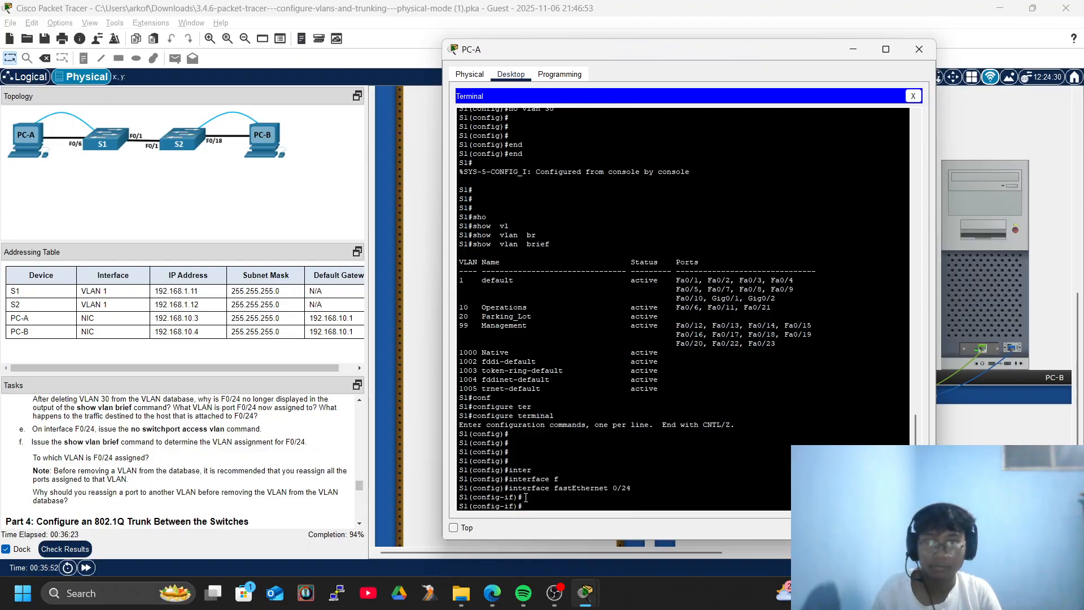
text(no swi)
key(Tab)
text(acc)
key(Tab)
text(vl)
key(Tab)
Exit to privileged mode and run show vlan brief to see Fa0/24 back in VLAN 1.
key(Return)
key(Return)
key(Return)
text(exi)
key(Tab)
key(Return)
text(exi)
key(Tab)
key(Return)
text(sho)
key(Tab)
text(vl)
key(Tab)
text(br)
key(Tab)
key(Return)
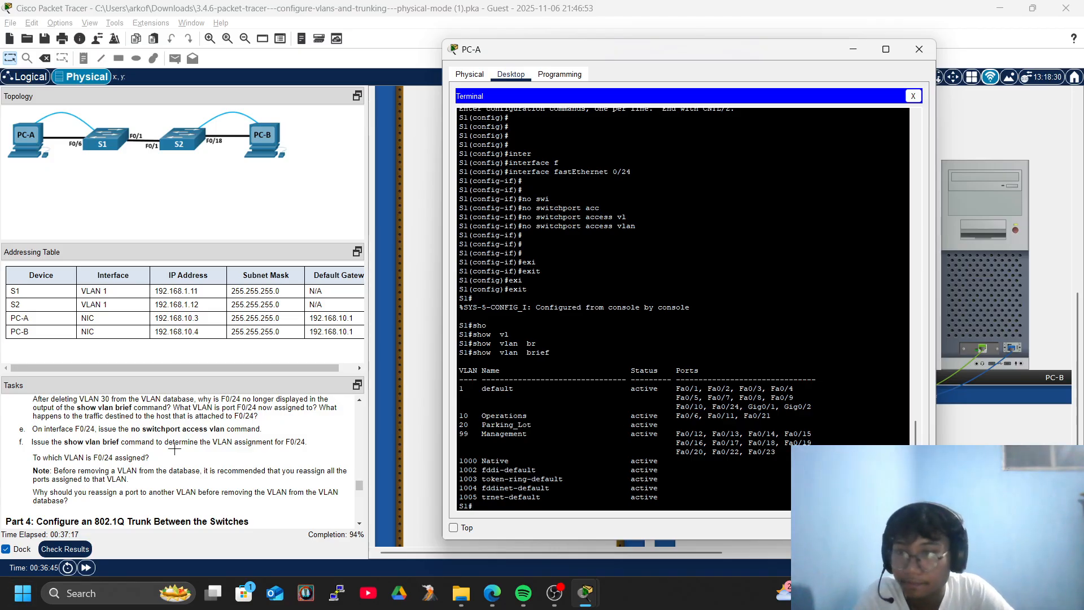
scroll(181, 443, down, 3)
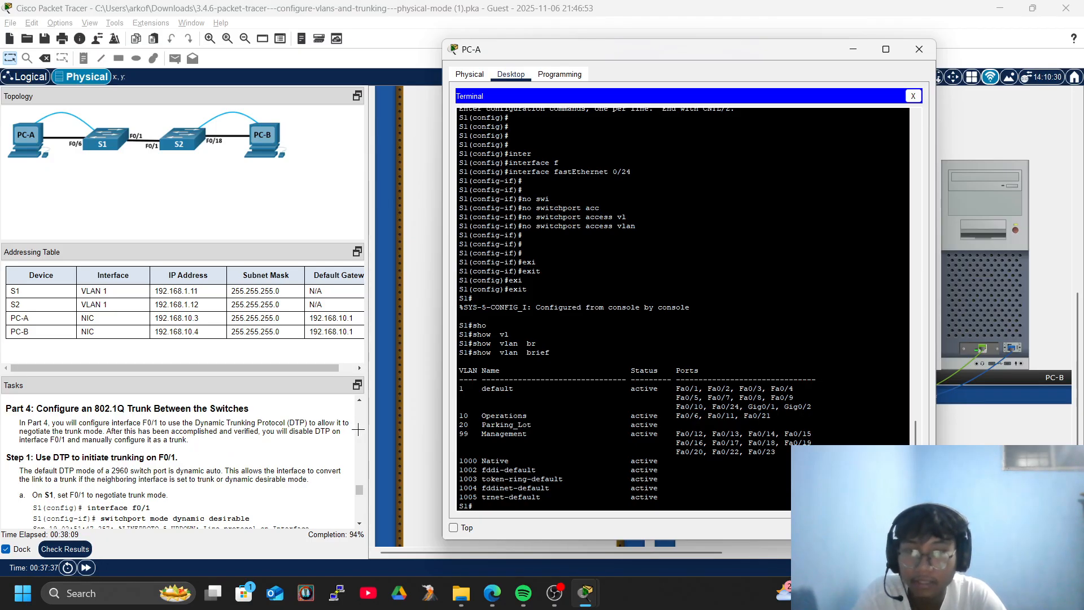
Enter global configuration on S1 and select interface FastEthernet 0/1.
scroll(149, 511, down, 3)
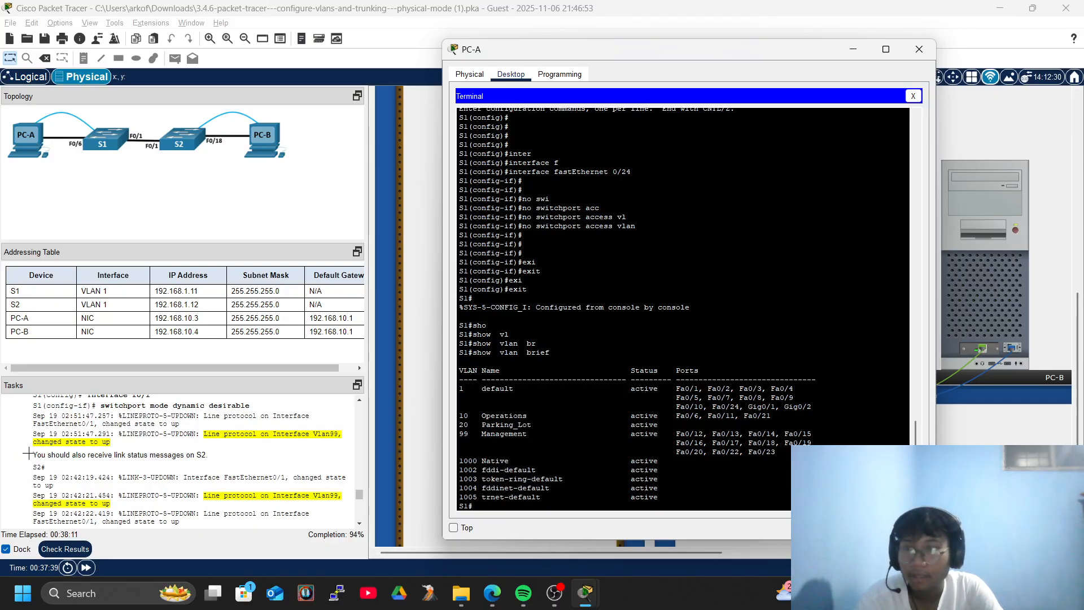
scroll(113, 475, up, 3)
scroll(97, 456, down, 3)
scroll(97, 456, up, 3)
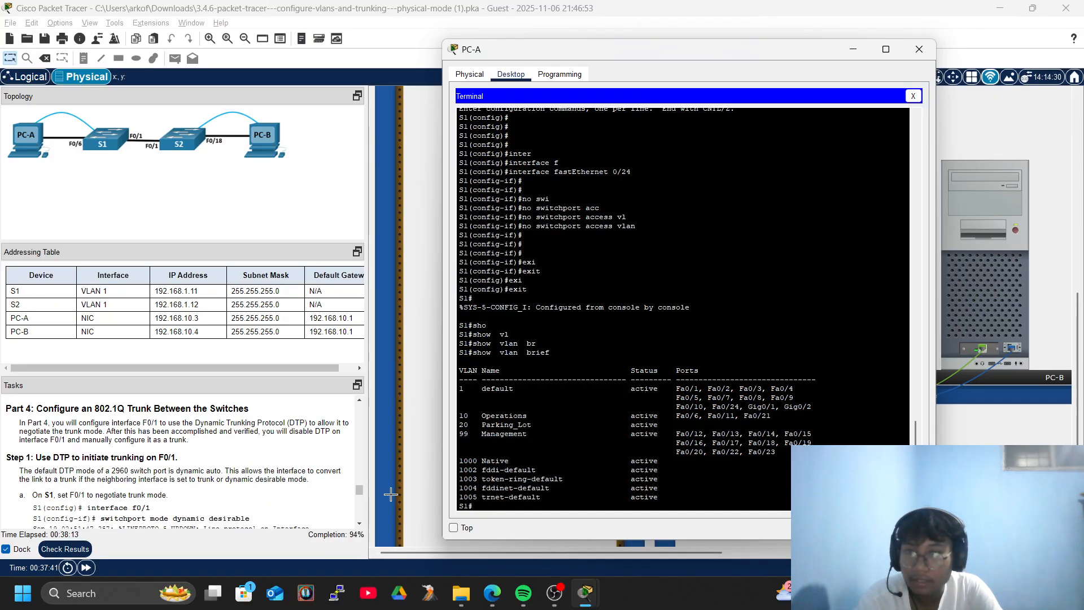
key(Return)
key(Return)
key(Return)
key(Return)
key(Return)
key(Return)
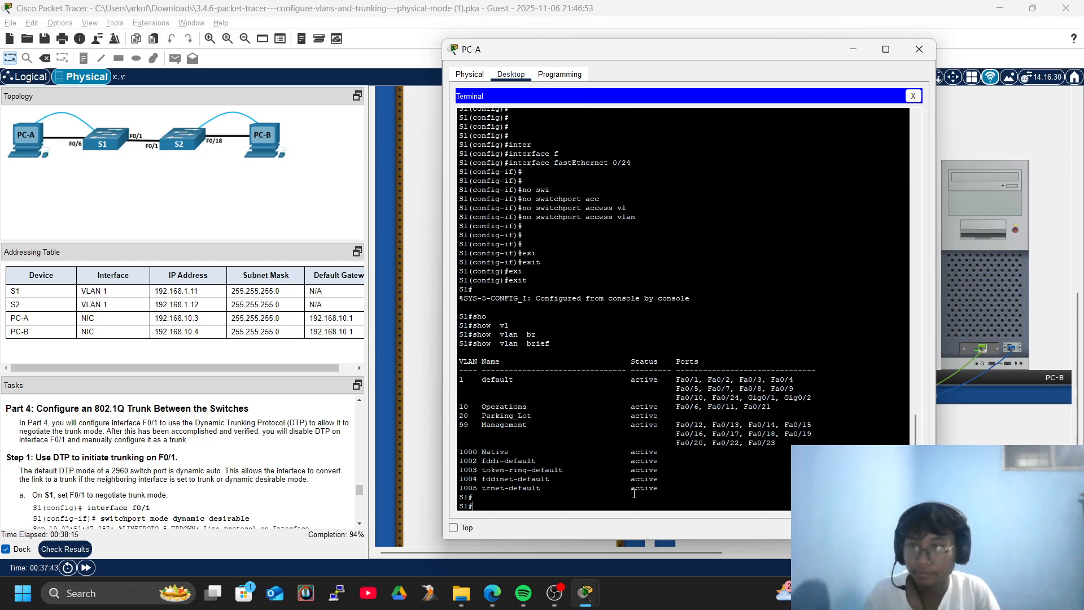
text(conf)
key(Tab)
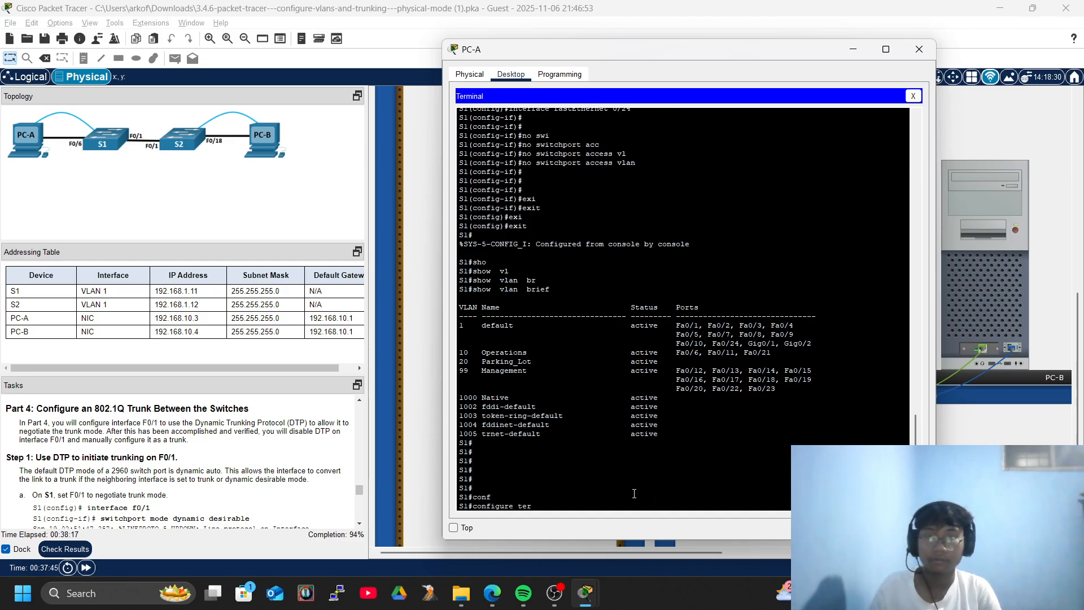
text(ter)
key(Tab)
key(Return)
key(Return)
text(inter)
key(Tab)
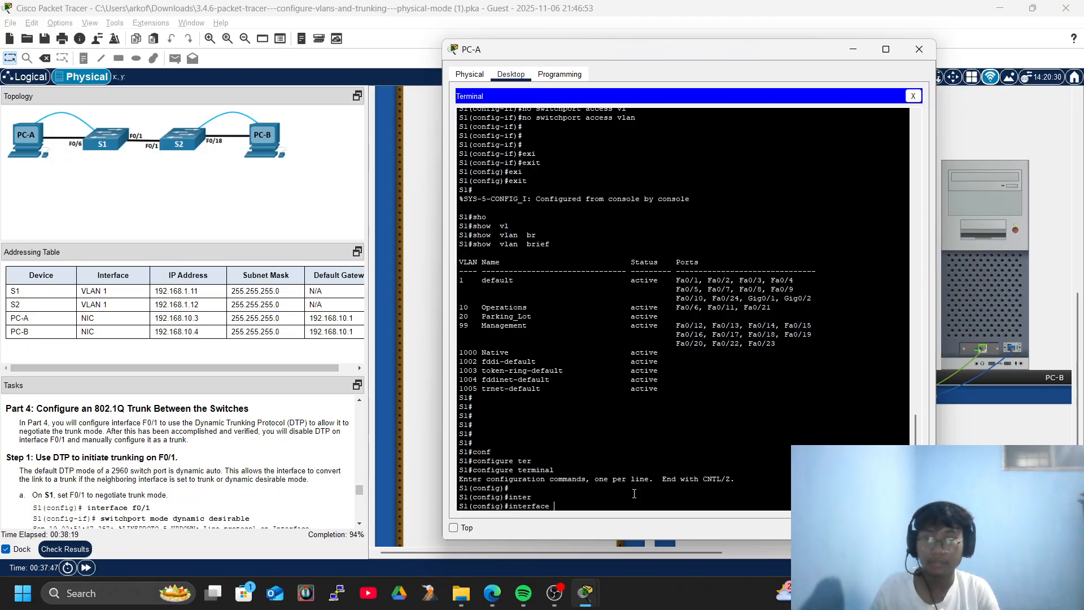
text(f)
key(Tab)
text(0/1)
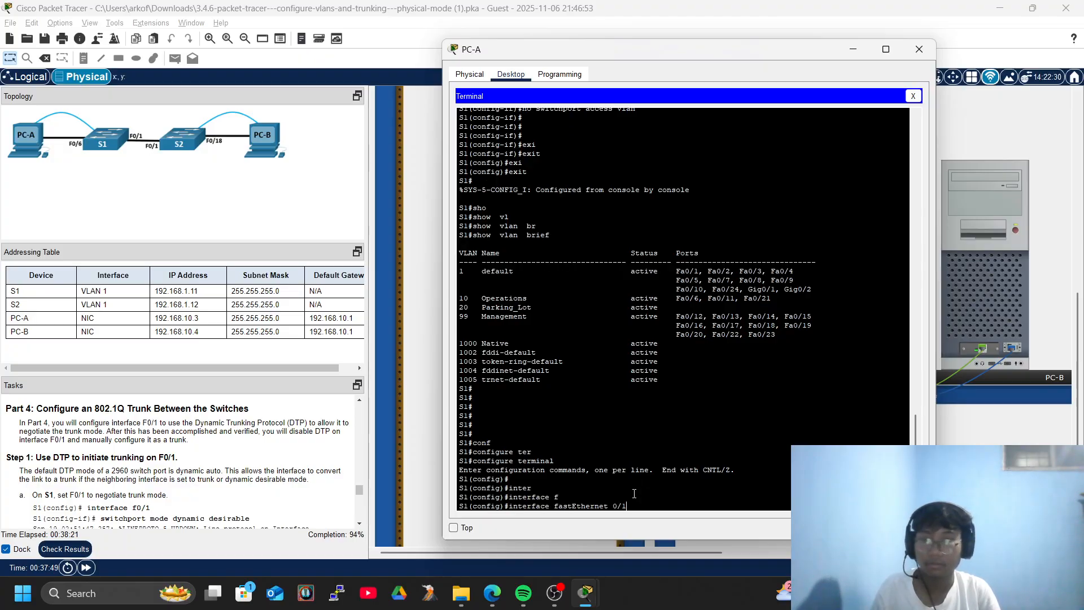
key(Return)
key(Return)
key(Return)
key(Return)
key(Return)
Set Fa0/1 to switchport mode dynamic desirable and leave interface configuration.
text(swi)
key(Tab)
text(mod)
key(Tab)
text(dy)
key(Tab)
text(de)
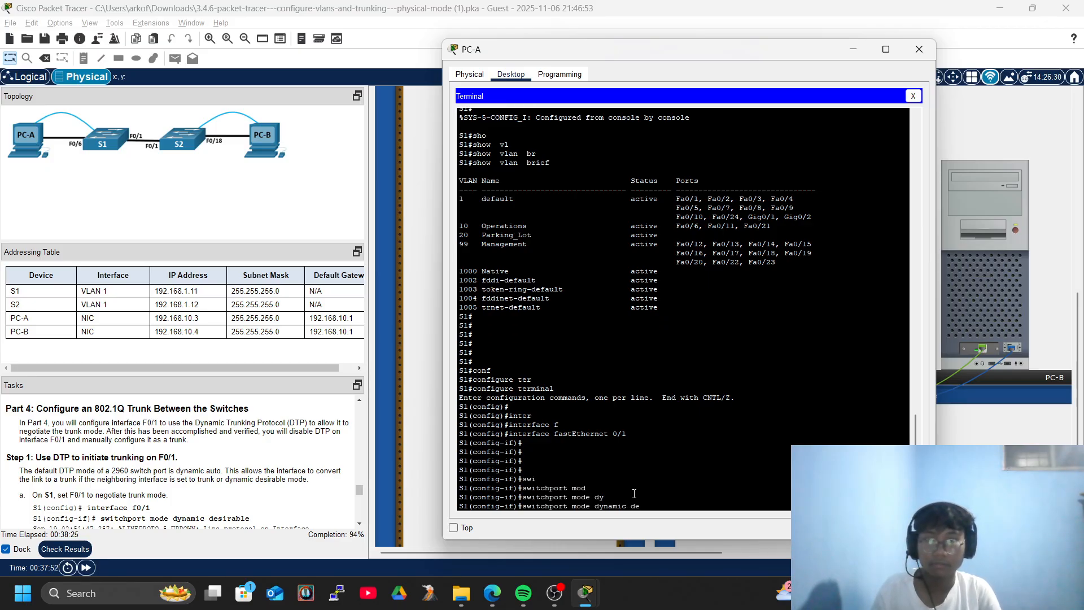
text(s)
key(Tab)
key(Return)
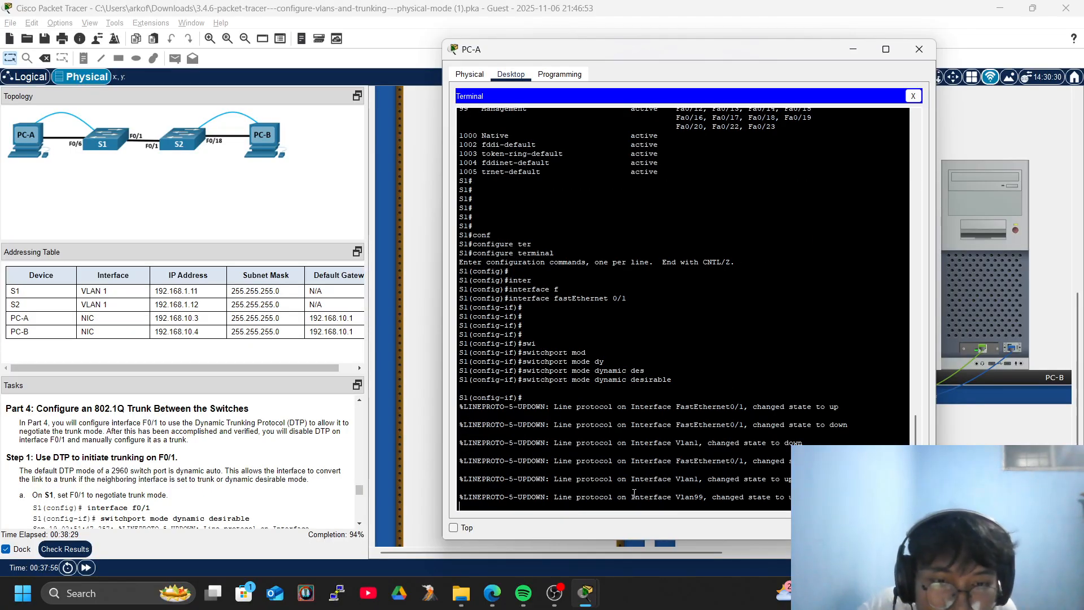
key(Return)
key(Return)
key(Return)
key(Return)
key(Return)
key(Return)
key(Return)
key(Return)
key(Return)
key(Return)
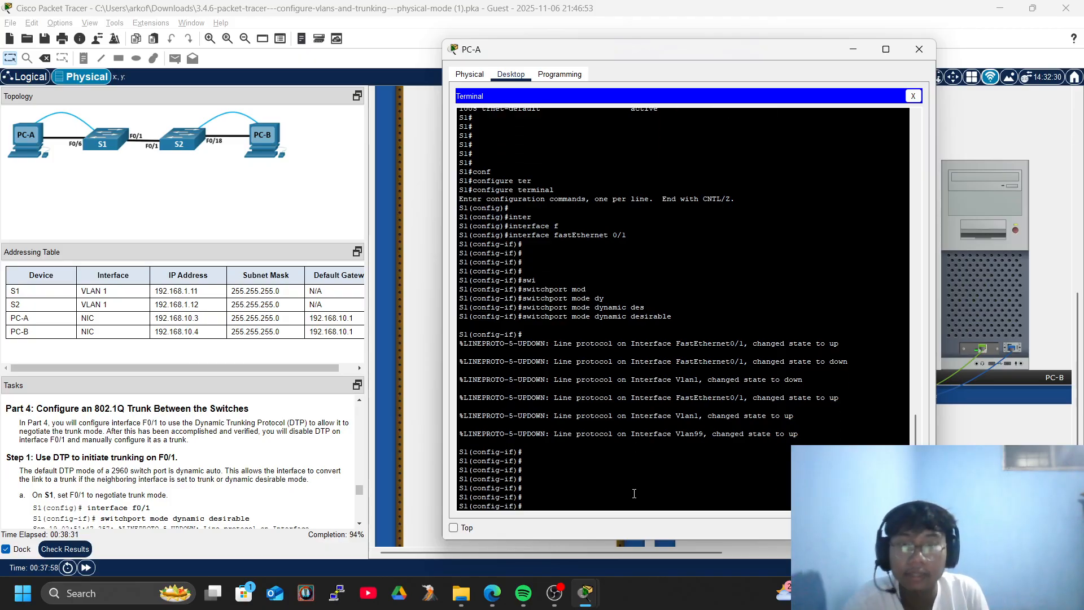
key(Return)
text(exi)
key(Tab)
key(Return)
key(Return)
key(Return)
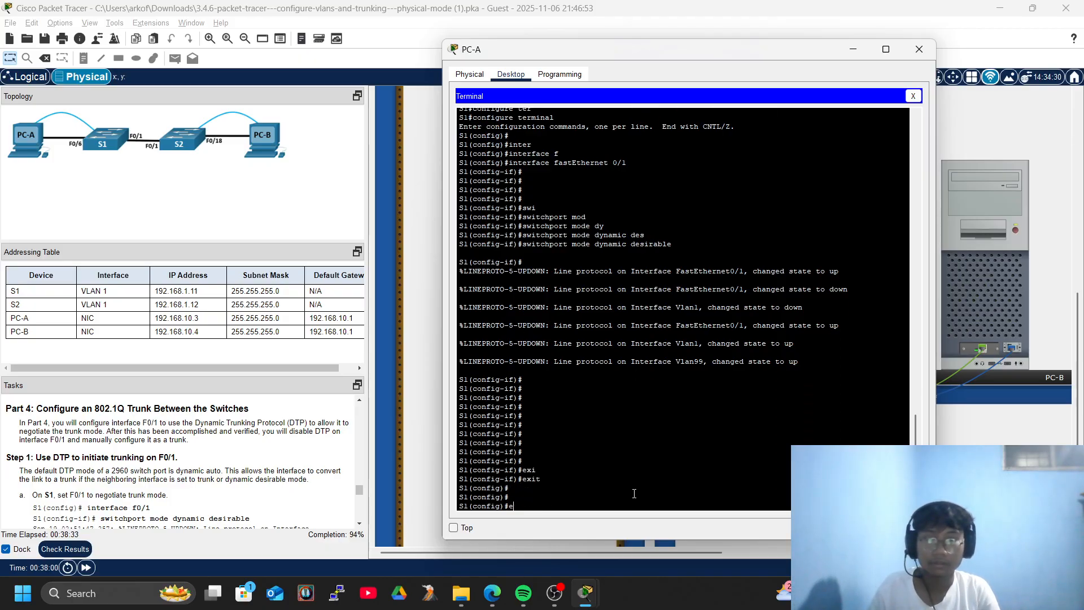
Return to privileged mode and run show ip interface brief, confirming Fa0/1 and Vlan99 up.
text(exi)
key(Tab)
key(Return)
text(sho)
key(Tab)
text(ip itne)
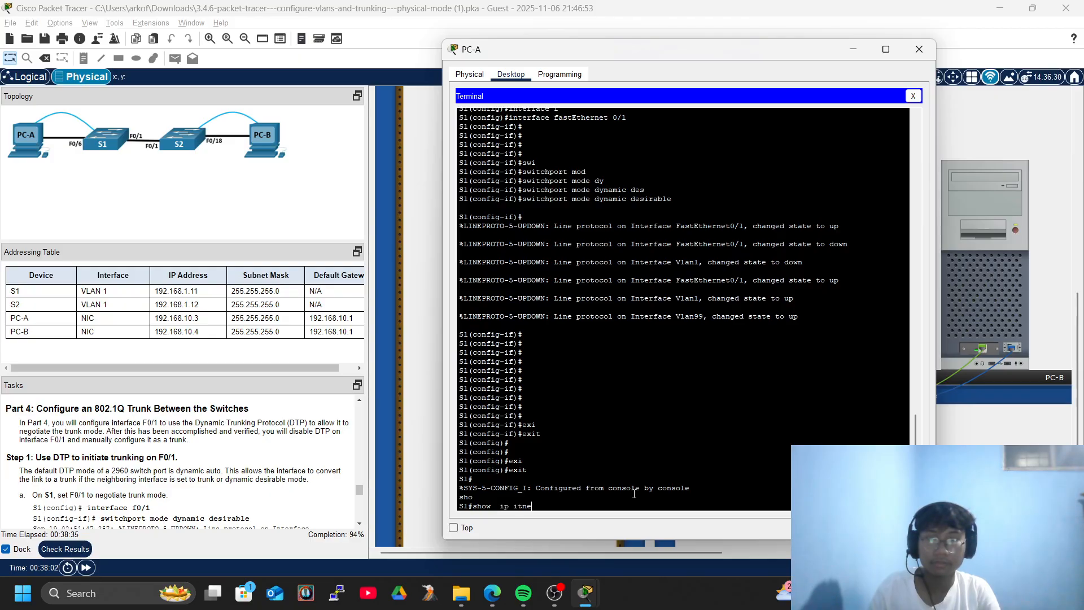
text(r)
key(Tab)
key(BackSpace)
text(nter)
key(Tab)
text(br)
key(Tab)
key(Return)
key(Return)
key(Return)
key(Return)
key(Return)
key(Return)
key(Return)
key(Return)
key(Return)
key(Return)
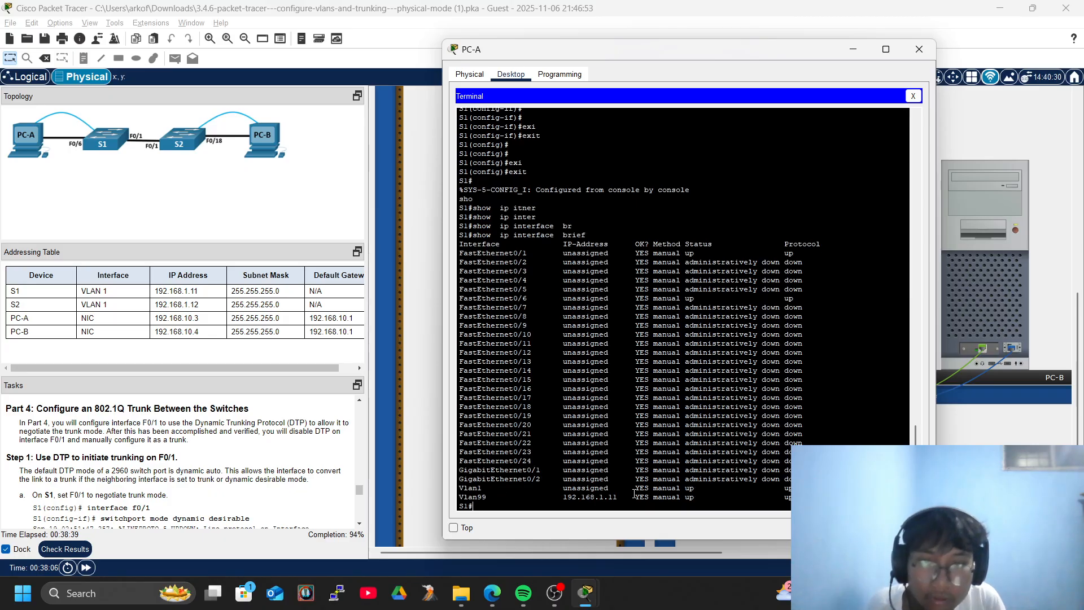
key(Return)
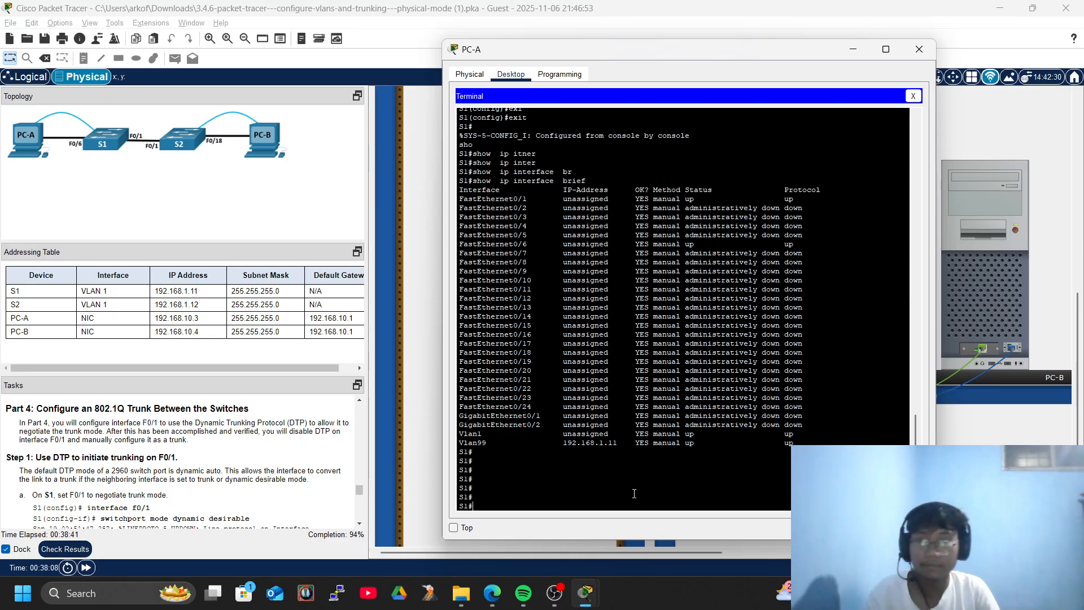
Bring the main lab window to the front over PC-A's terminal.
scroll(230, 476, down, 3)
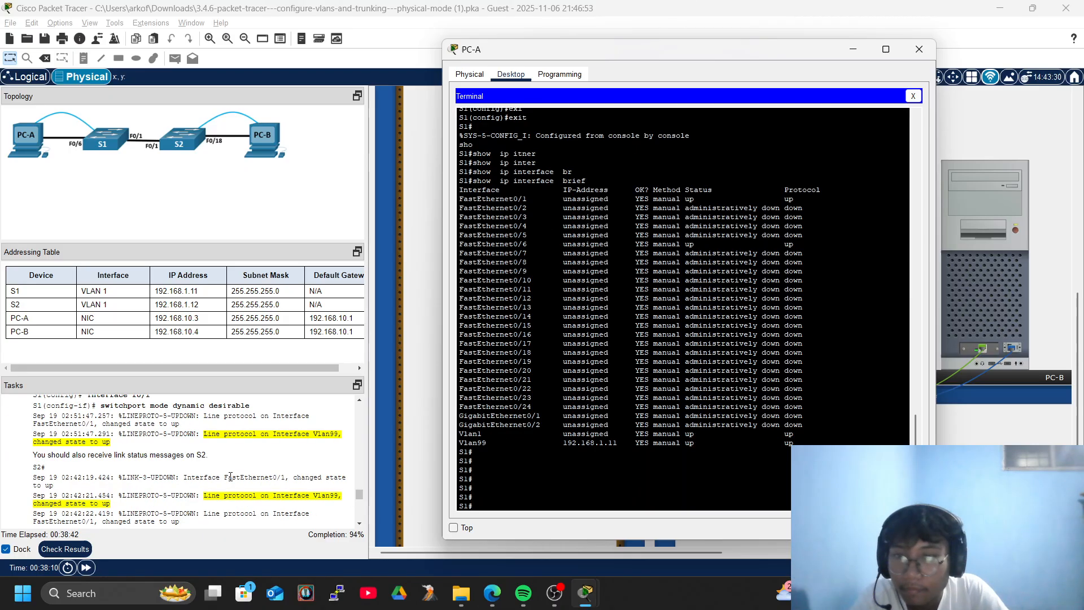
click(359, 494)
scroll(359, 492, up, 3)
scroll(357, 492, down, 2)
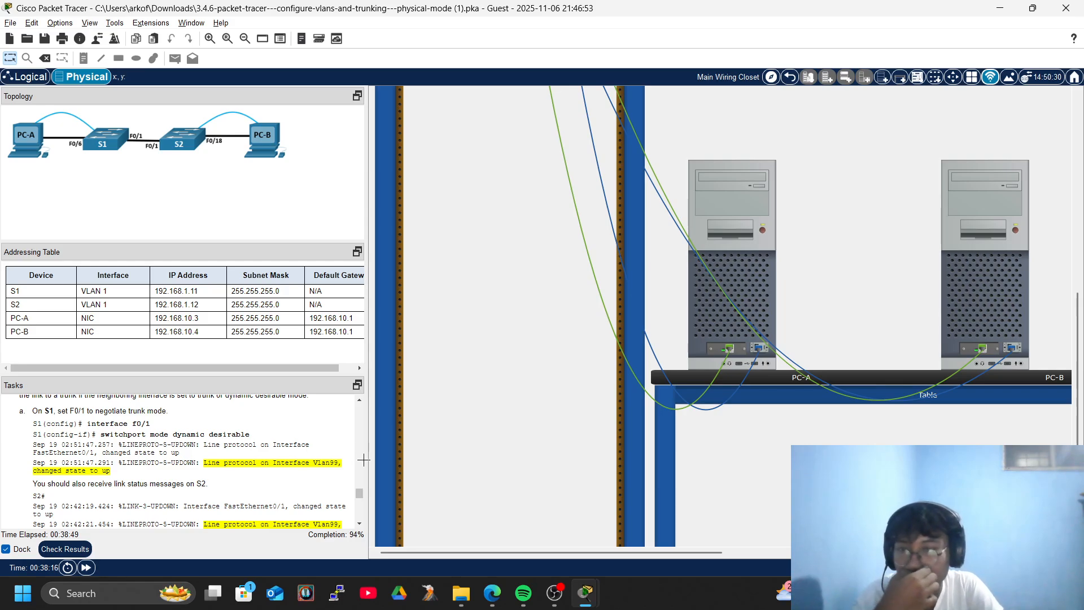
Open PC-B's Terminal to S2's console with default settings and log in with the console password.
click(989, 238)
click(621, 164)
click(824, 246)
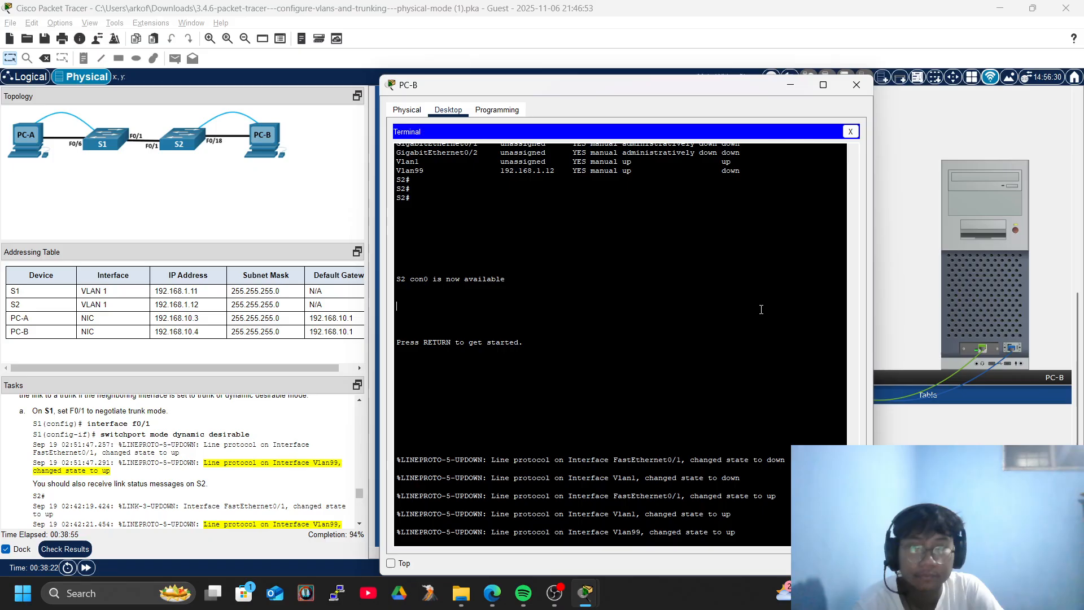
key(Return)
key(Return)
key(Return)
key(Return)
key(Return)
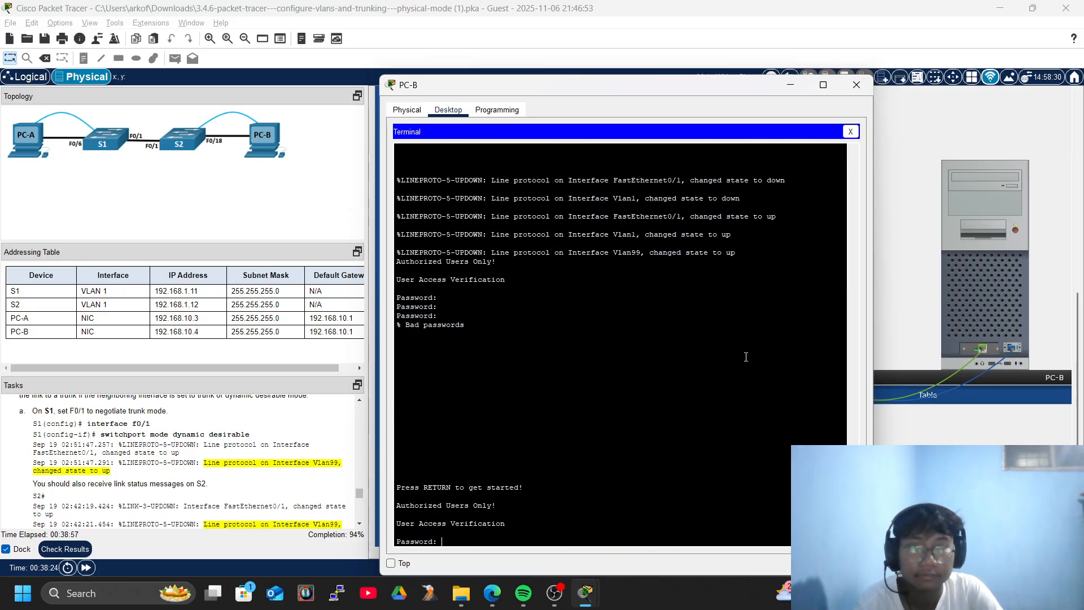
text(cisco)
key(Return)
Enter privileged mode on S2 with enable and the enable password.
text(ena)
key(Tab)
key(Return)
text(class)
key(Return)
Enter global configuration mode on S2, then switch back to PC-A's S1 terminal.
key(Return)
key(Return)
text(conf)
key(Tab)
text(ter)
key(Tab)
key(Return)
key(Return)
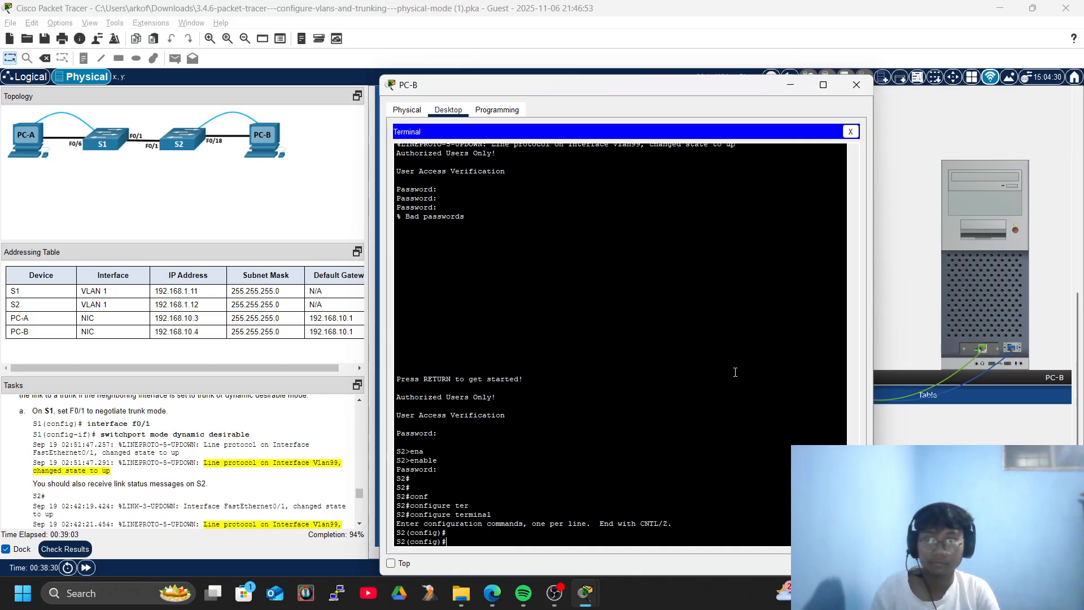
key(Return)
key(Return)
drag(783, 86, 781, 88)
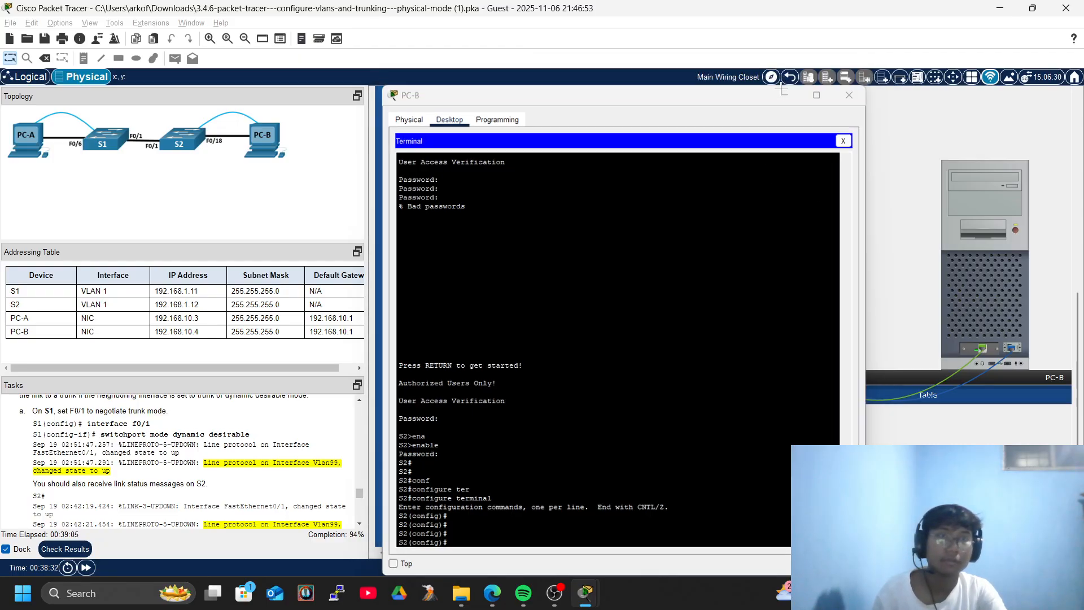
key(alt+Tab)
key(alt+Tab)
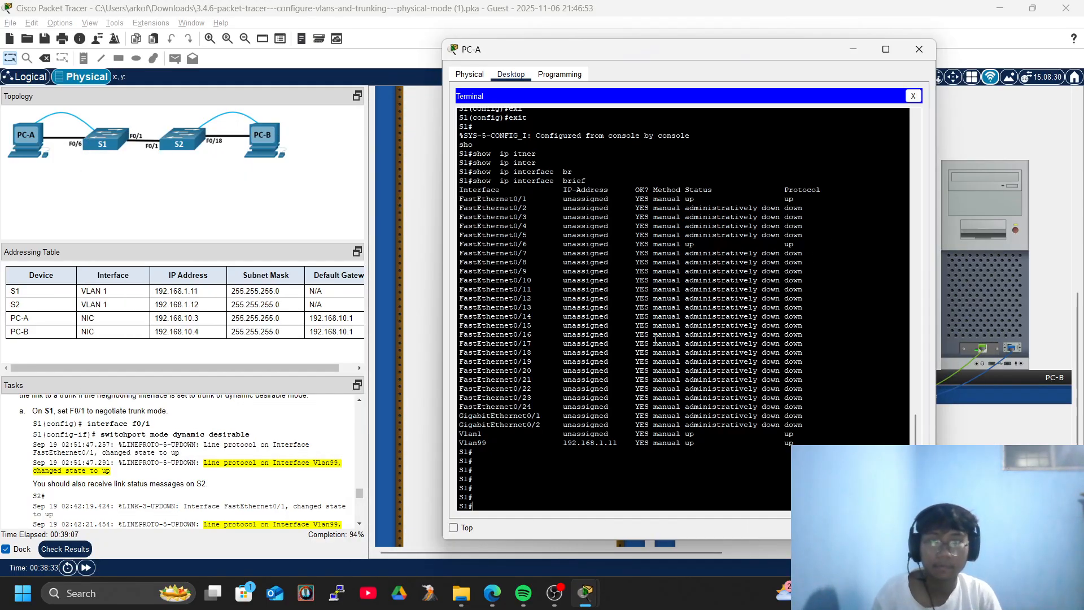
List S1's VLANs with show vlan brief.
scroll(150, 473, down, 4)
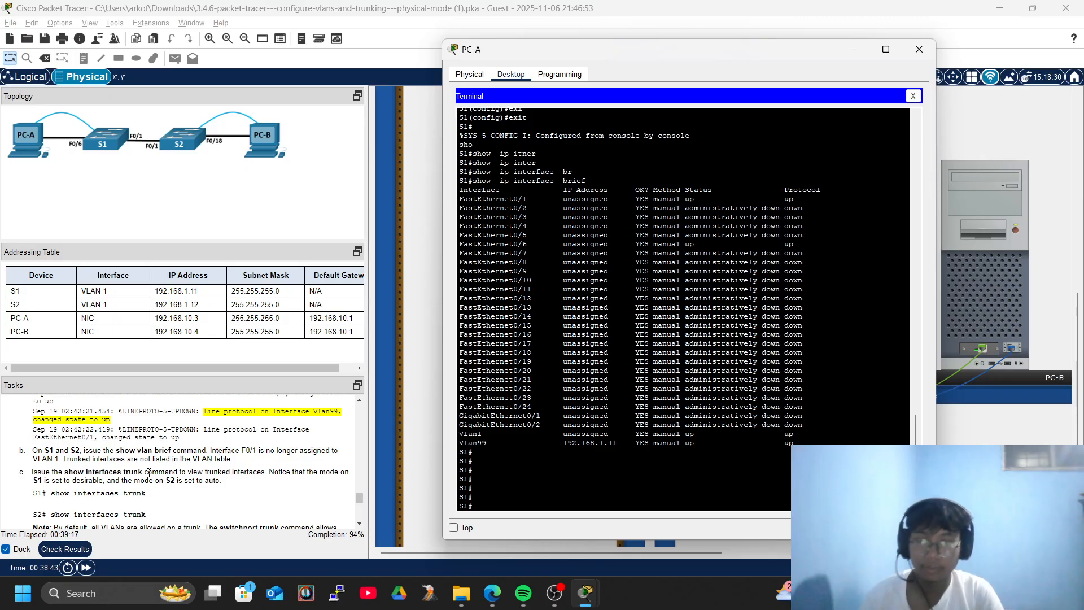
key(Return)
key(Return)
text(sho)
key(Tab)
text(vl)
key(Tab)
text(br)
key(Tab)
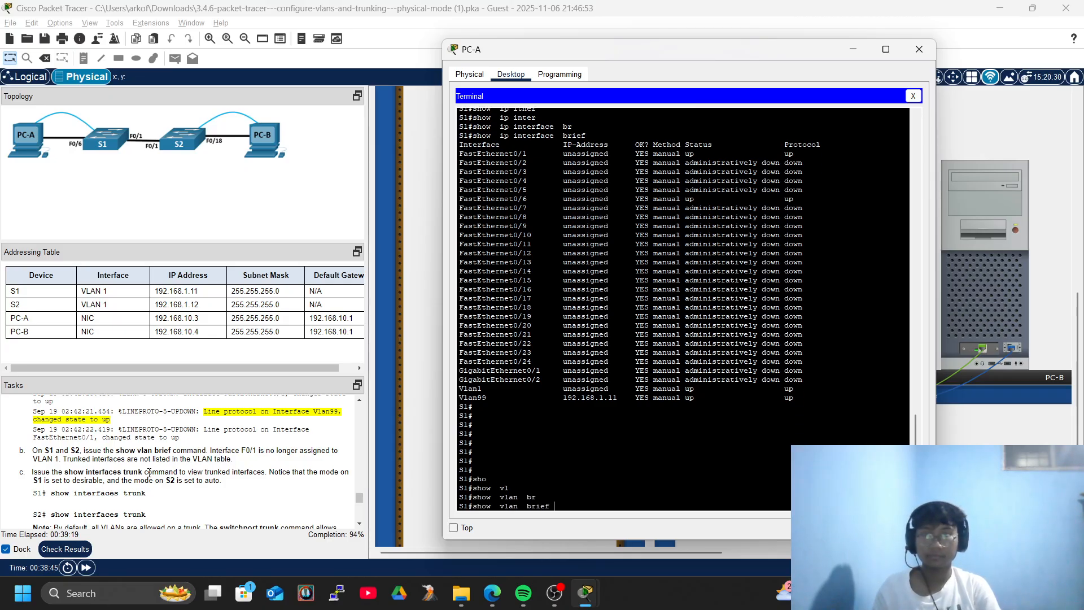
key(Return)
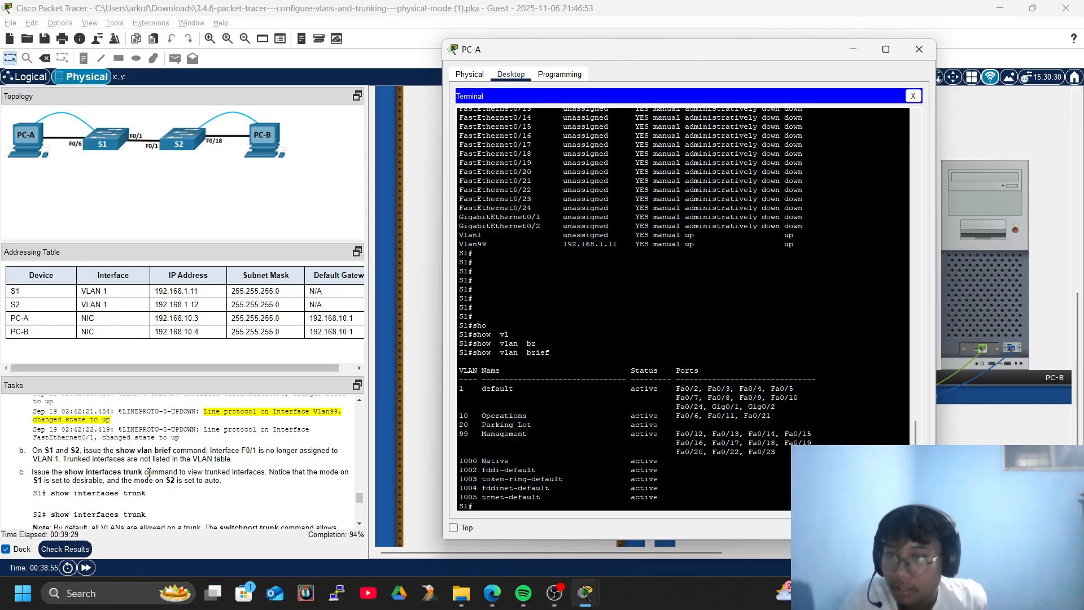
Run show interfaces trunk, showing Fa0/1 trunking desirable, 802.1q, native VLAN 1.
text(sho)
key(Tab)
text(inter)
key(Tab)
text(tr)
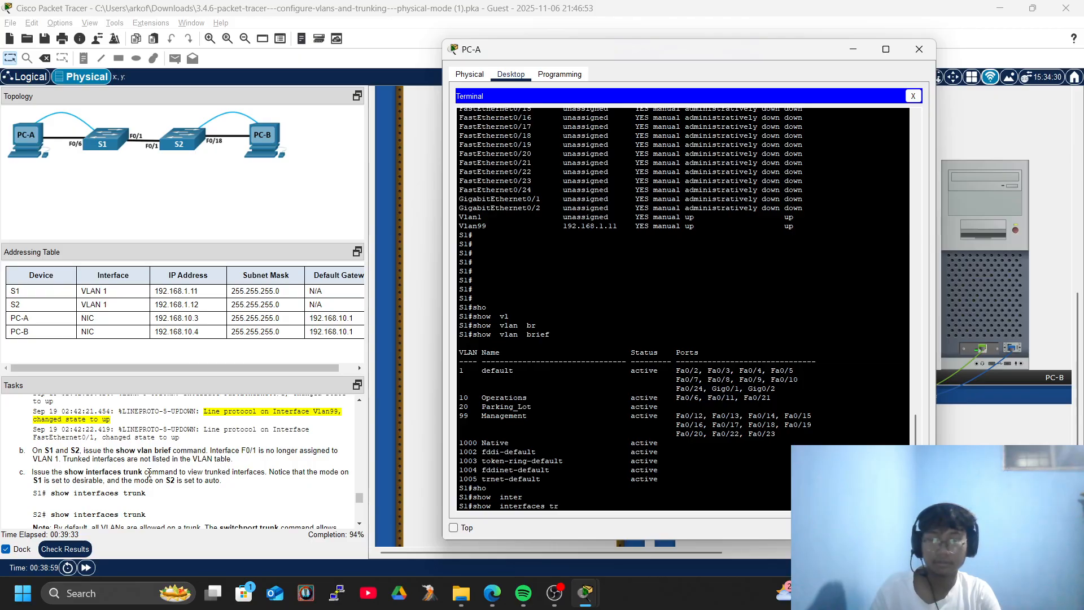
key(Tab)
key(Return)
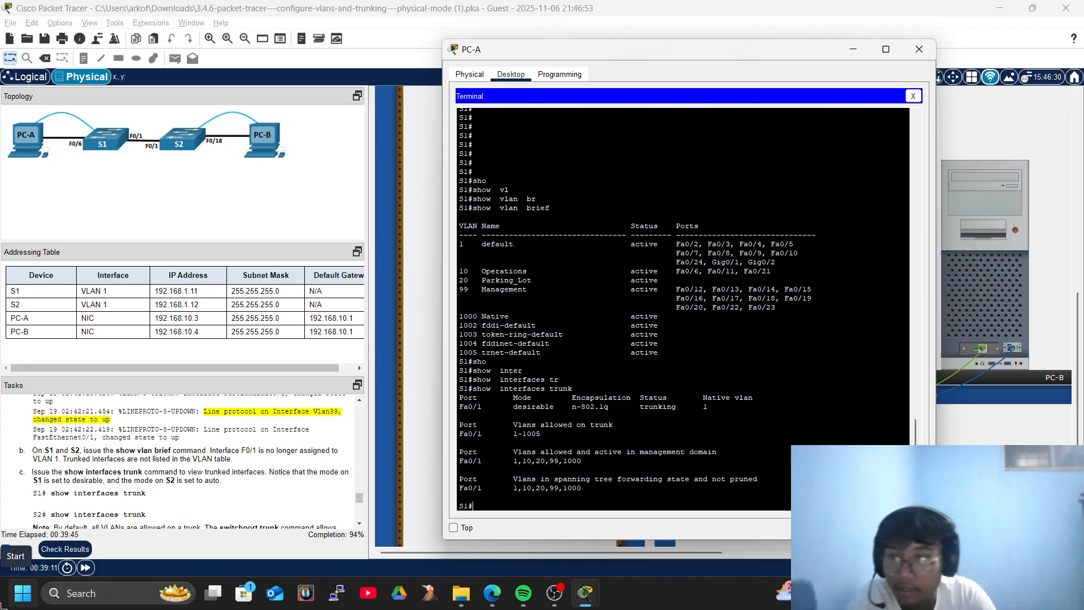
On PC-B's S2 terminal, discard the partial show command and exit configuration mode.
mouse_move(586, 593)
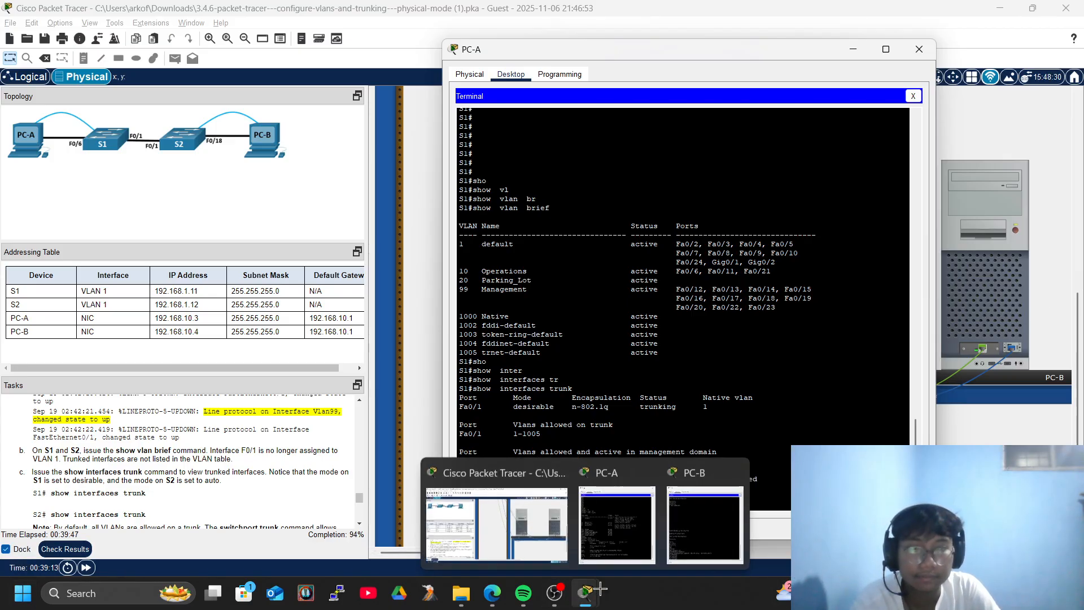
click(650, 475)
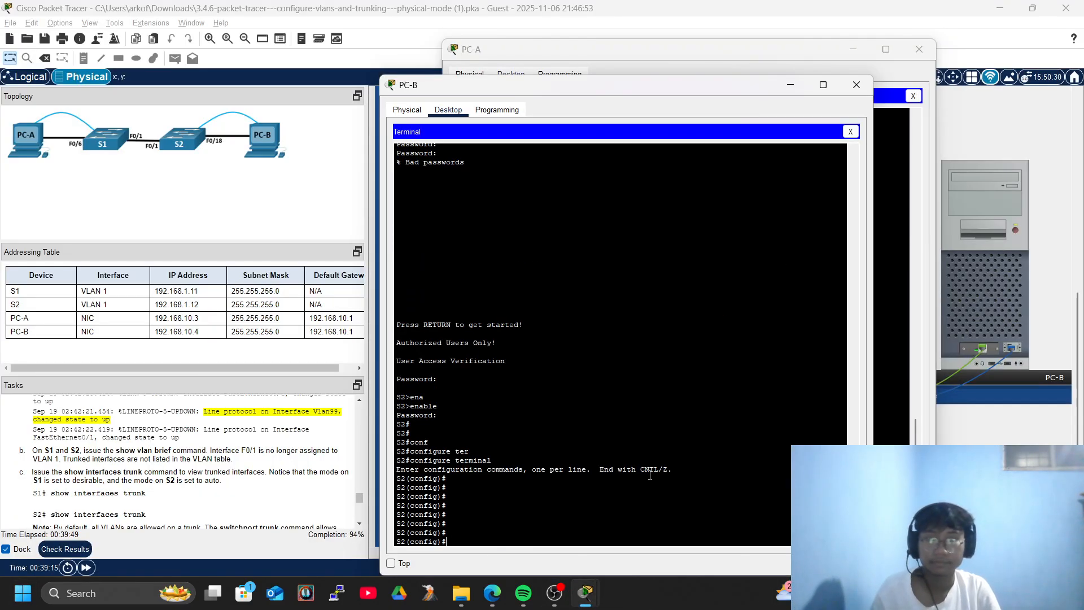
text(sho inter)
key(Tab)
key(BackSpace)
key(BackSpace)
key(BackSpace)
key(BackSpace)
key(BackSpace)
key(BackSpace)
key(BackSpace)
key(BackSpace)
text(exi)
key(Tab)
key(Return)
Show S2's trunk status (Fa0/1 auto, 802.1q, native VLAN 1), then return to PC-A's S1 terminal.
text(sho)
key(Tab)
text(int)
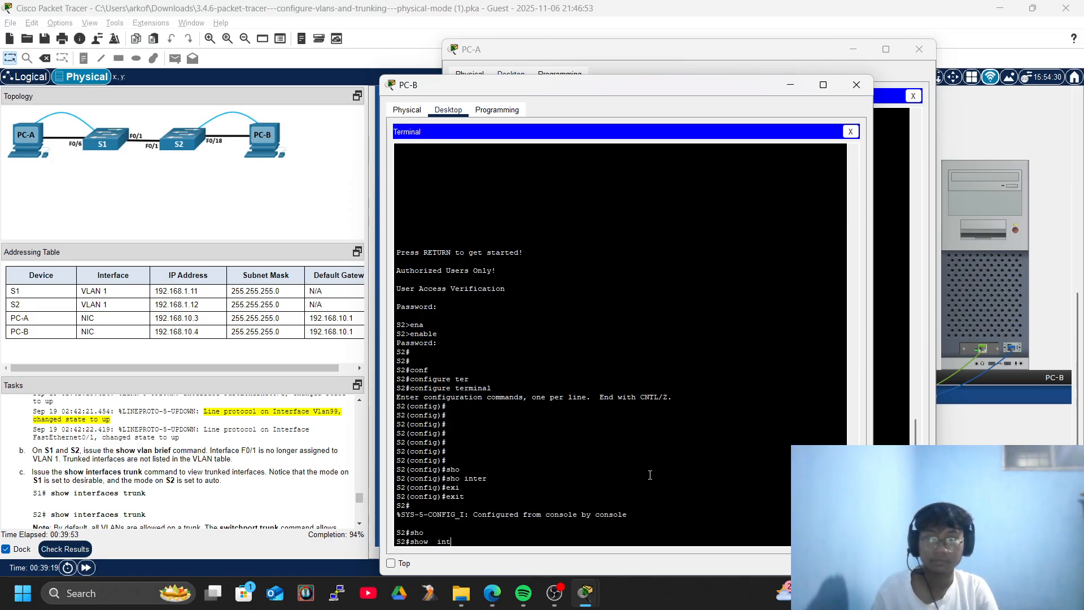
text(erf)
key(Tab)
text(tr)
key(Tab)
key(Return)
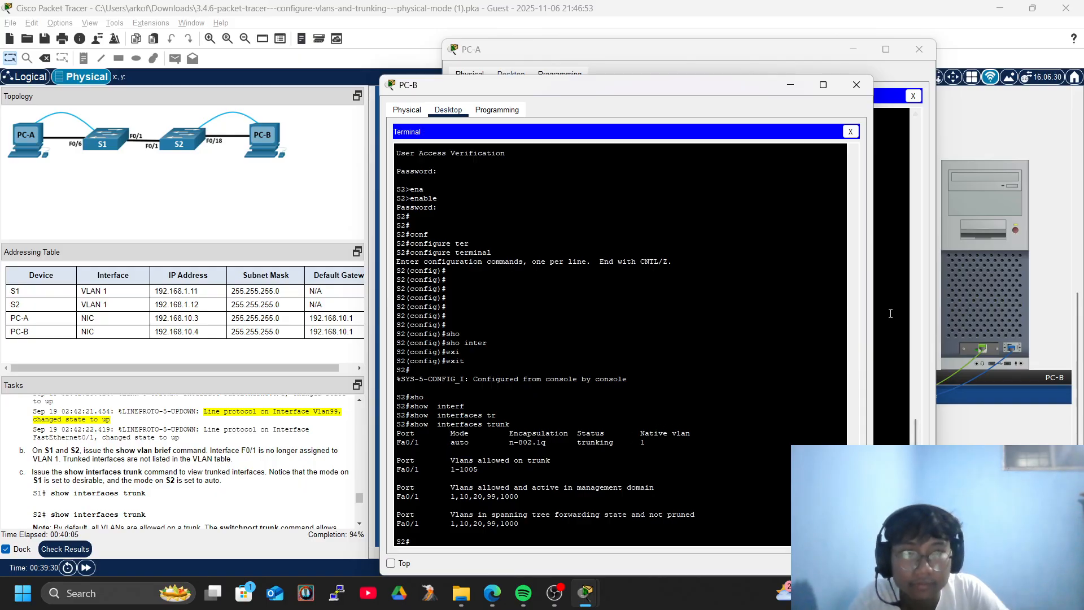
click(931, 351)
scroll(175, 478, down, 3)
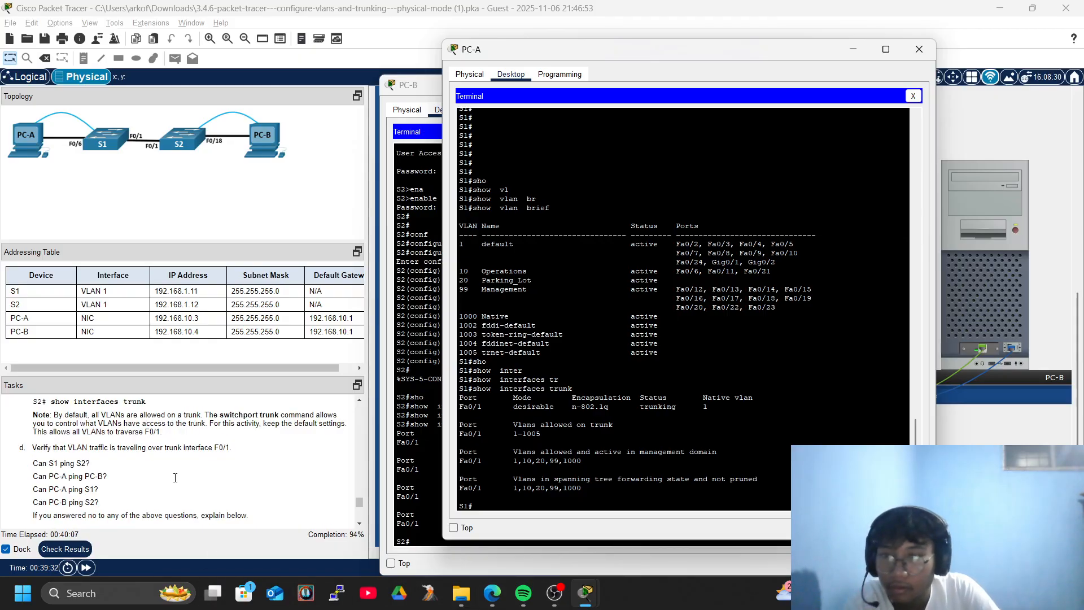
From S1, ping S2 at 192.168.1.12.
scroll(175, 478, up, 3)
scroll(175, 478, down, 3)
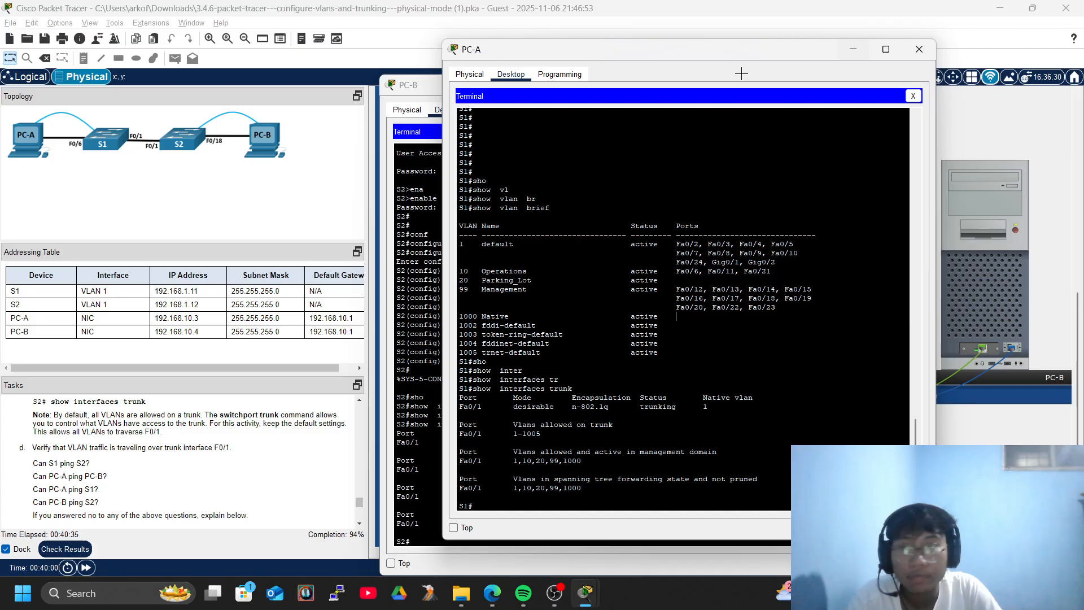
drag(549, 59, 647, 65)
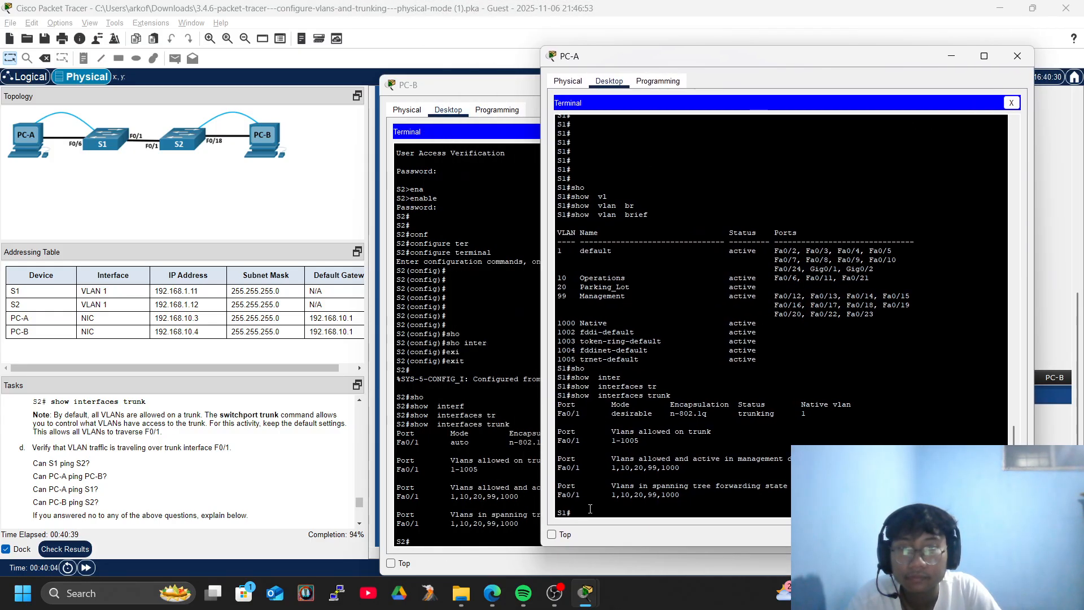
key(Return)
key(Return)
key(Return)
key(Return)
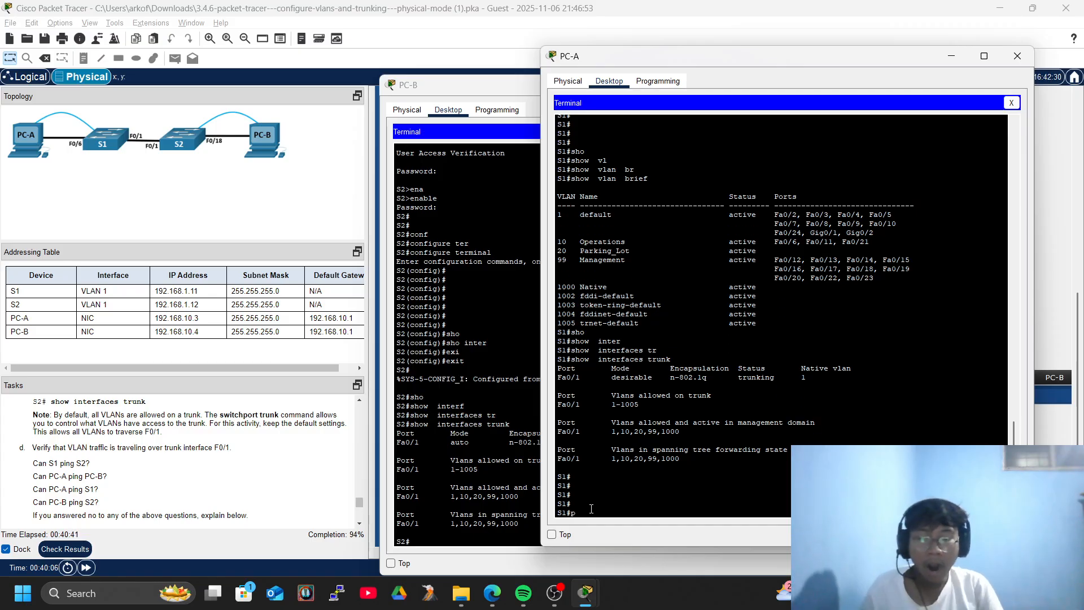
text(pin)
key(Tab)
text(192.168.1.12)
key(Return)
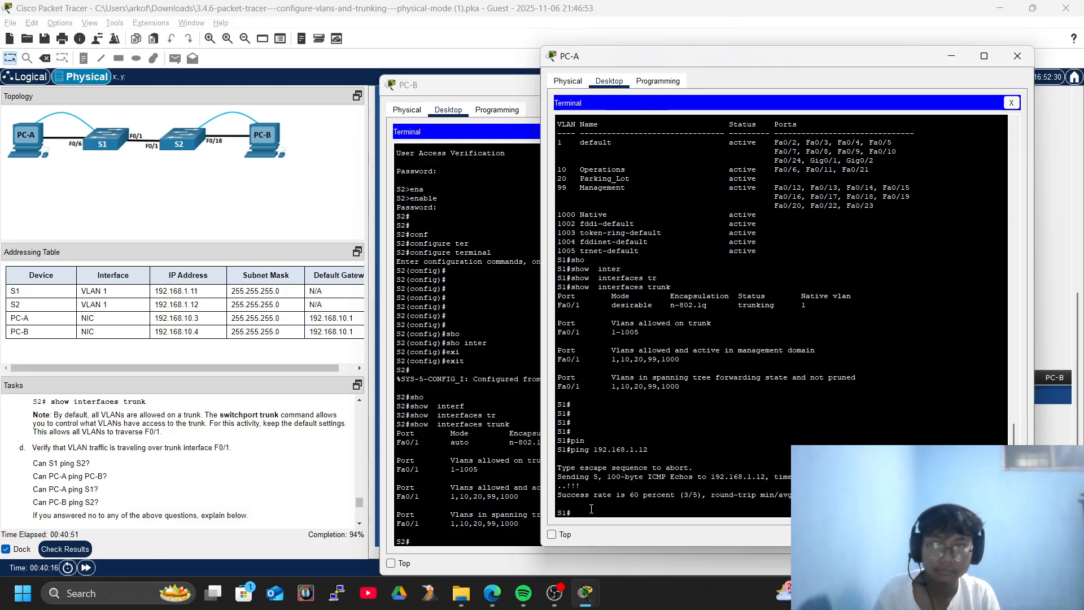
Repeat the ping to 192.168.1.12, then swap S1's terminal for PC-A's Command Prompt.
key(Up)
key(Return)
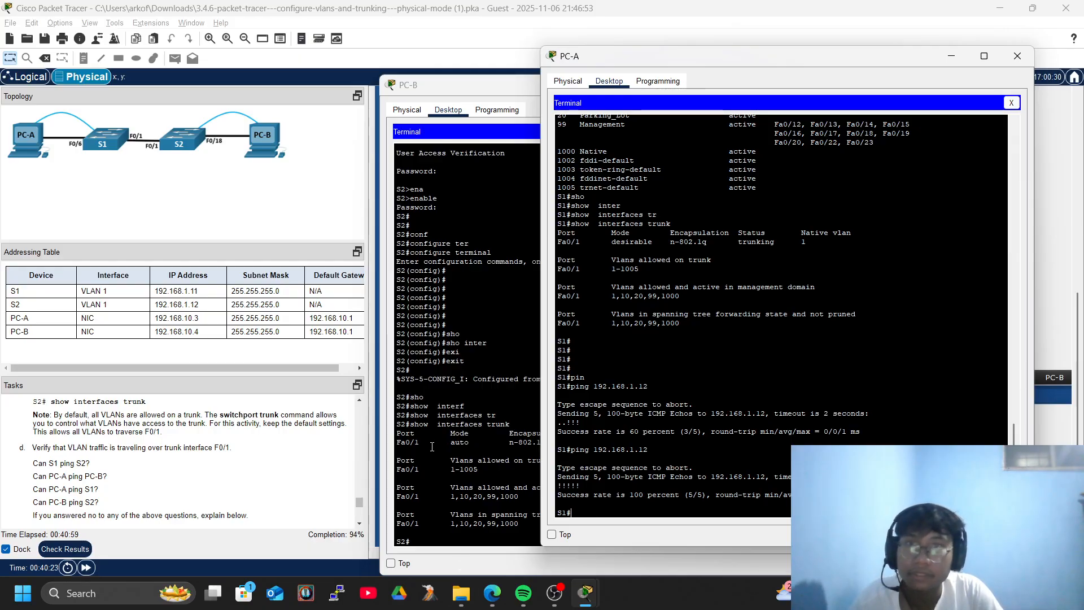
click(1012, 102)
click(865, 136)
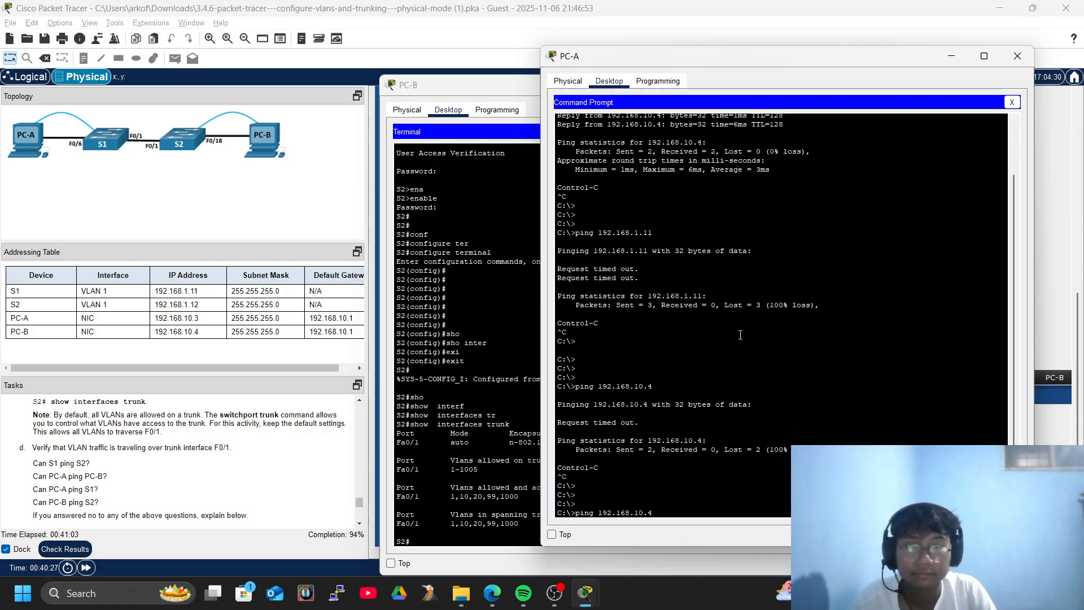
From PC-A, ping PC-B at 192.168.10.4 (0% loss), then ping S1 at 192.168.1.11 until it times out.
key(Return)
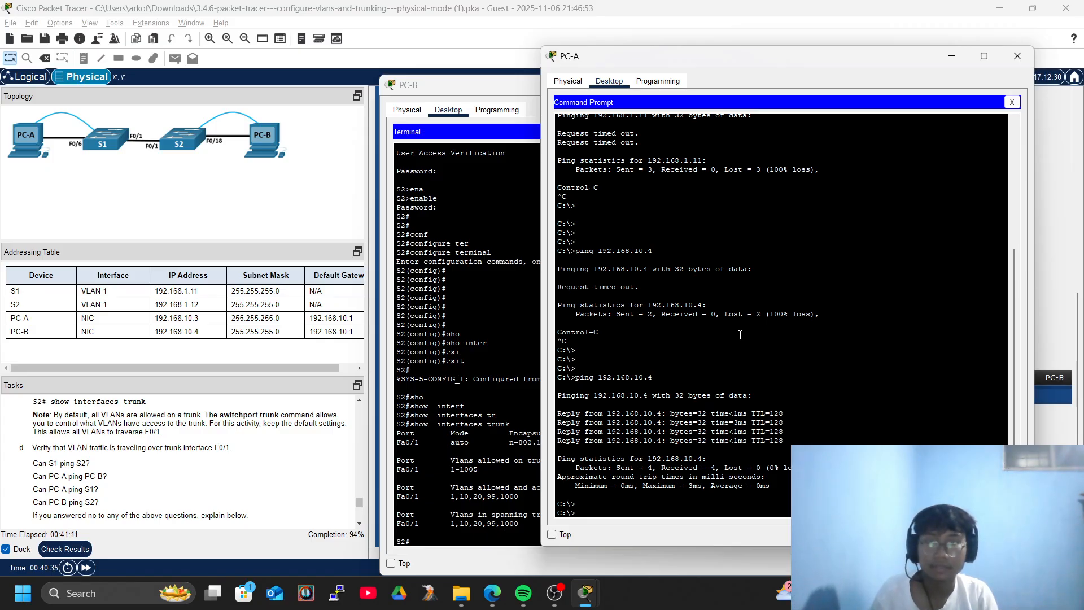
key(BackSpace)
key(BackSpace)
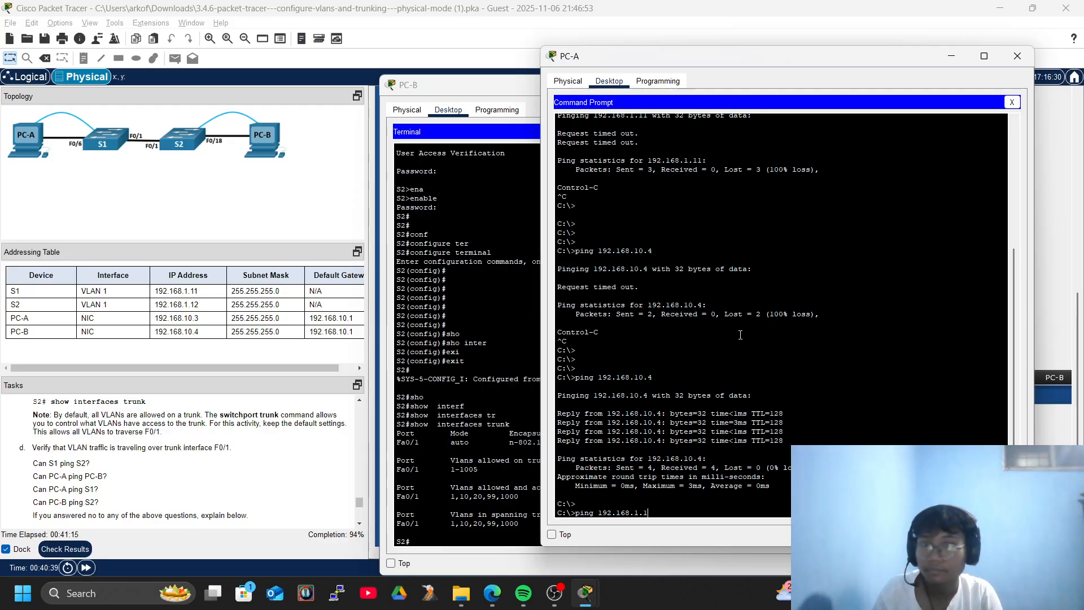
text(.11)
key(Return)
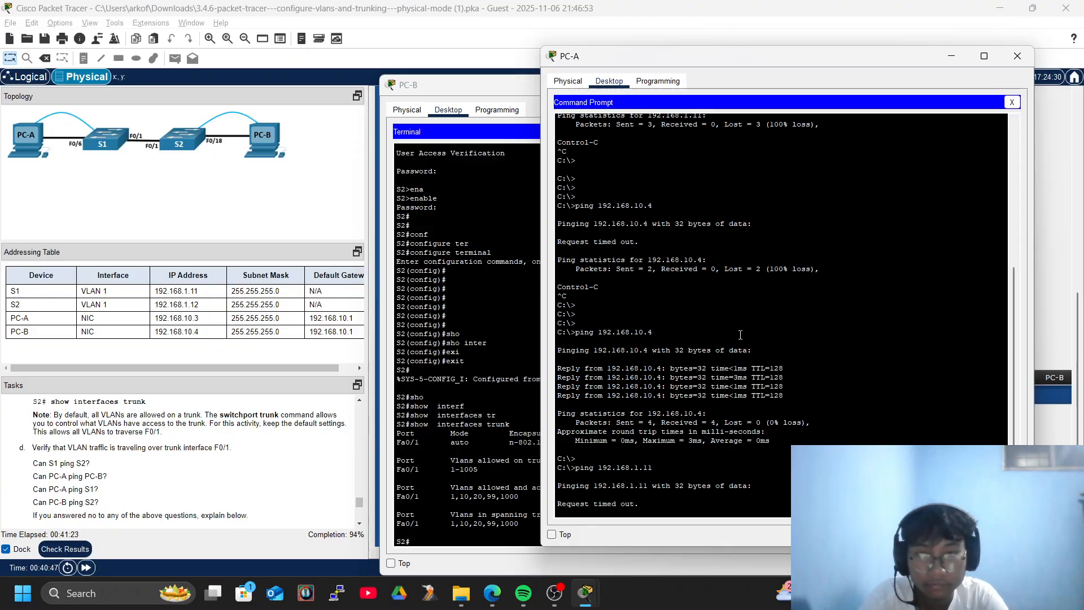
key(ctrl+c)
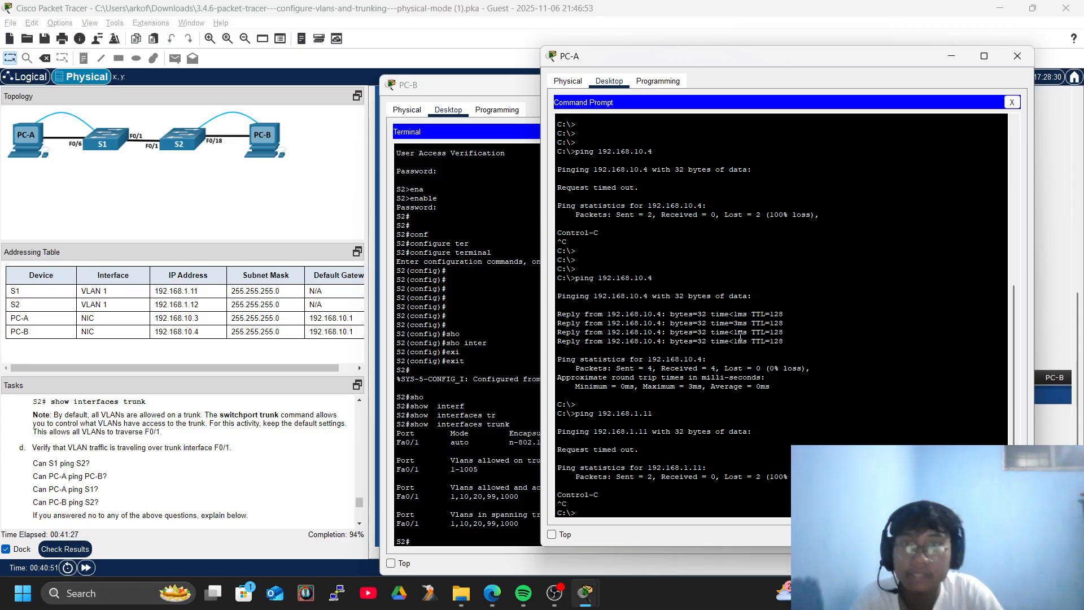
On PC-B, replace the console terminal with Command Prompt and ping S2 at 192.168.1.12.
click(461, 441)
scroll(461, 441, down, 1)
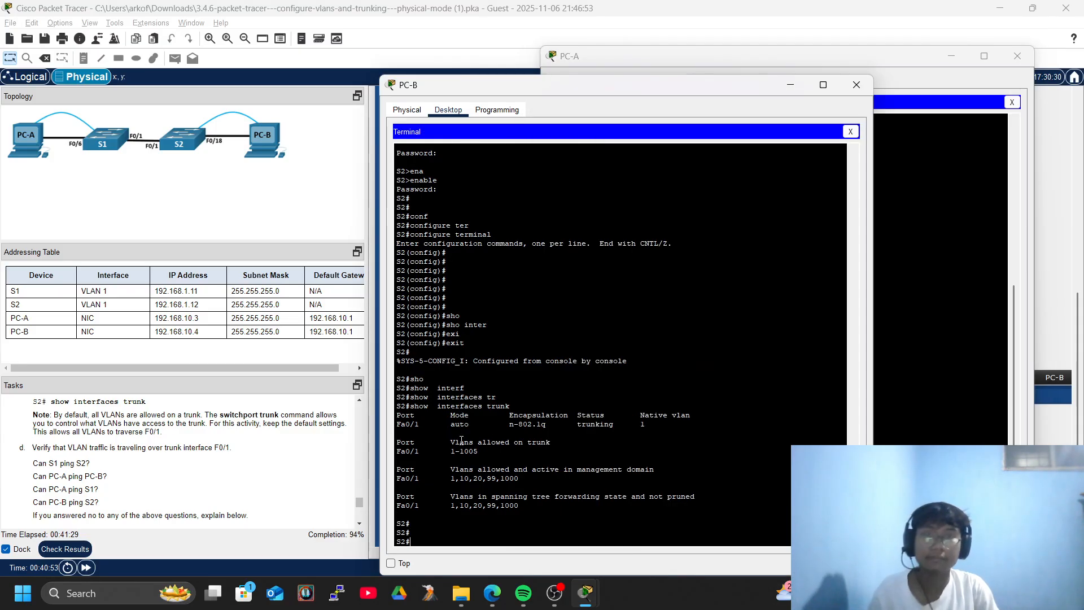
click(850, 131)
click(716, 172)
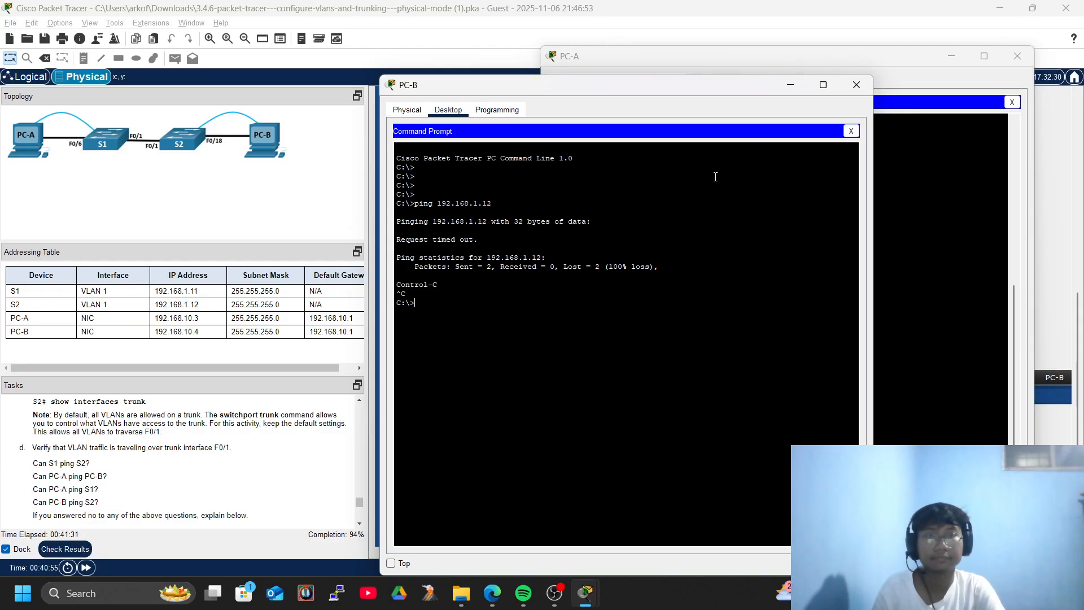
key(Return)
key(Return)
key(Return)
key(Return)
key(Return)
text(p)
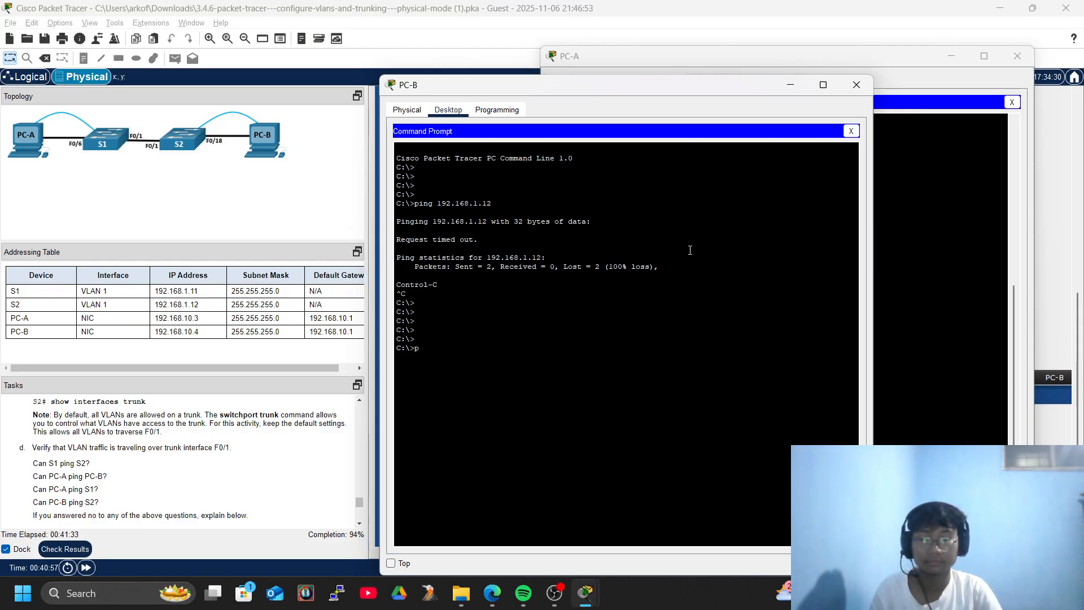
key(BackSpace)
key(BackSpace)
key(BackSpace)
key(BackSpace)
key(BackSpace)
key(BackSpace)
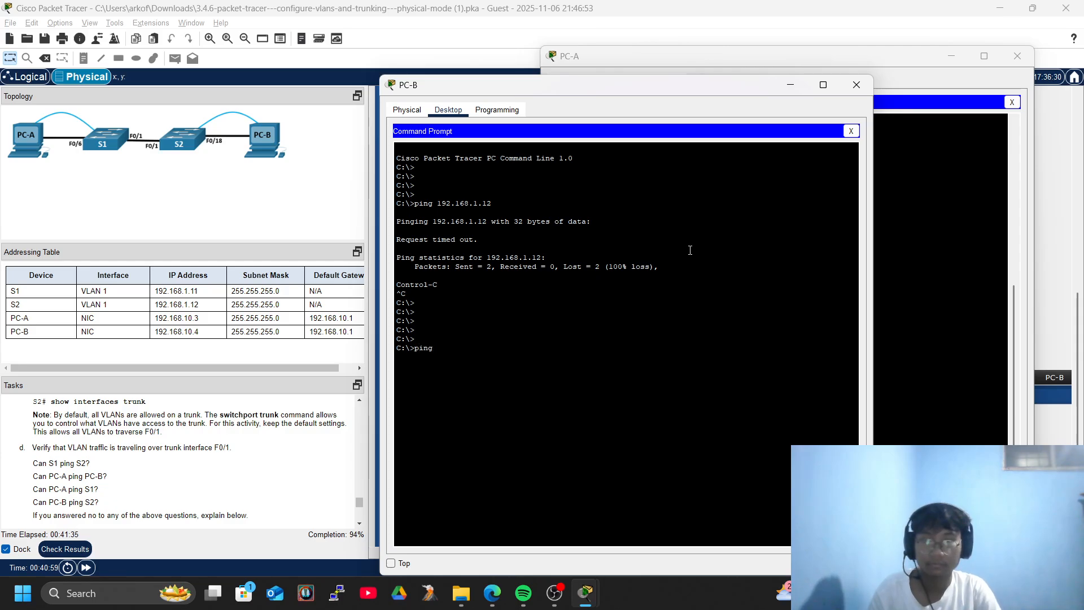
text(ping 192.168.)
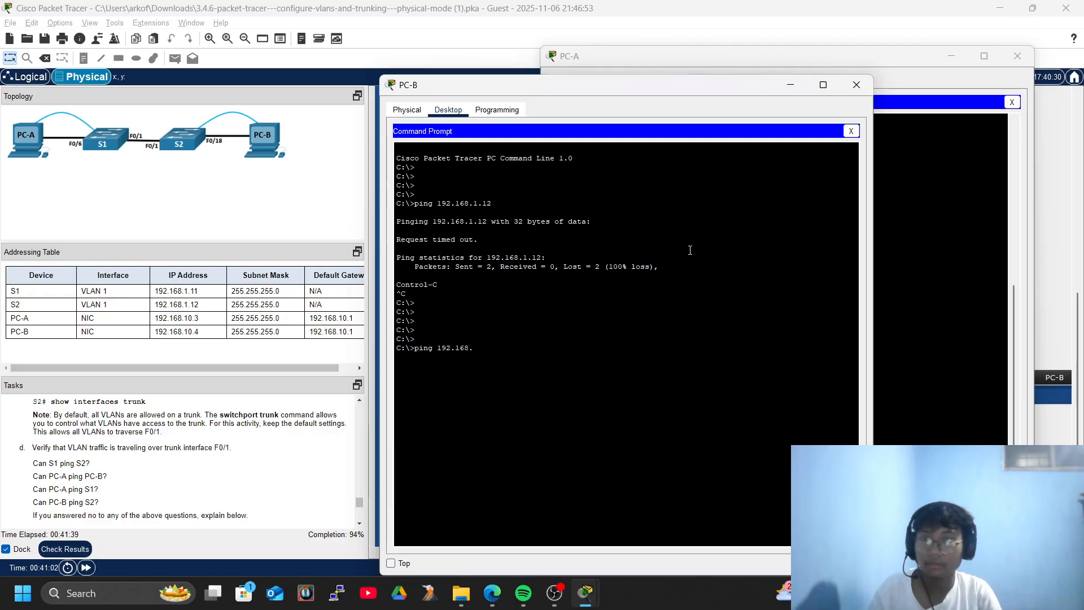
key(Return)
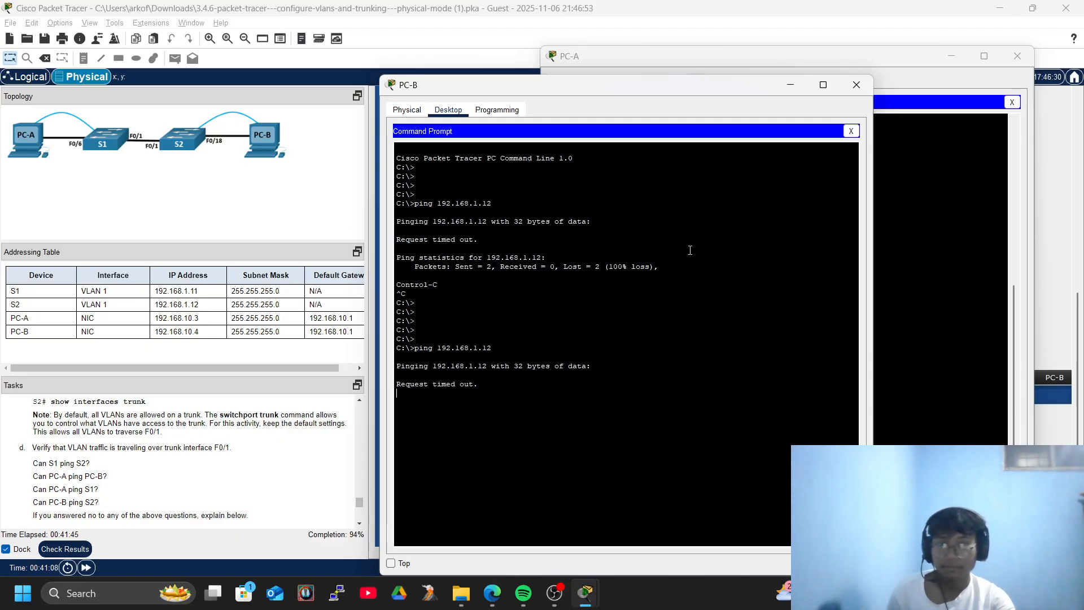
Stop PC-B's timed-out ping with Ctrl+C and close its Command Prompt.
click(555, 593)
click(858, 89)
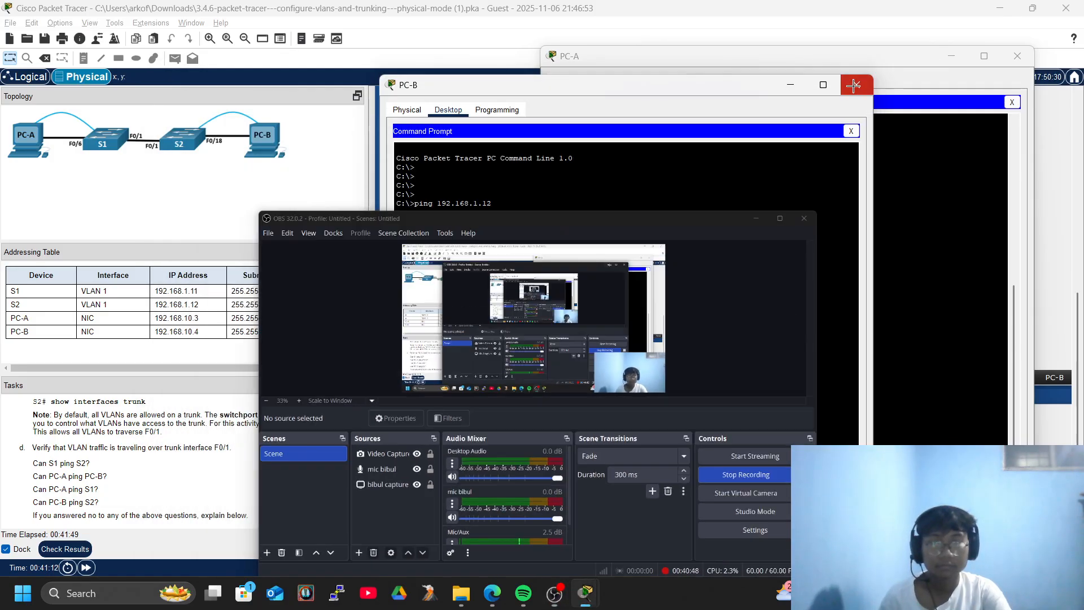
key(ctrl+c)
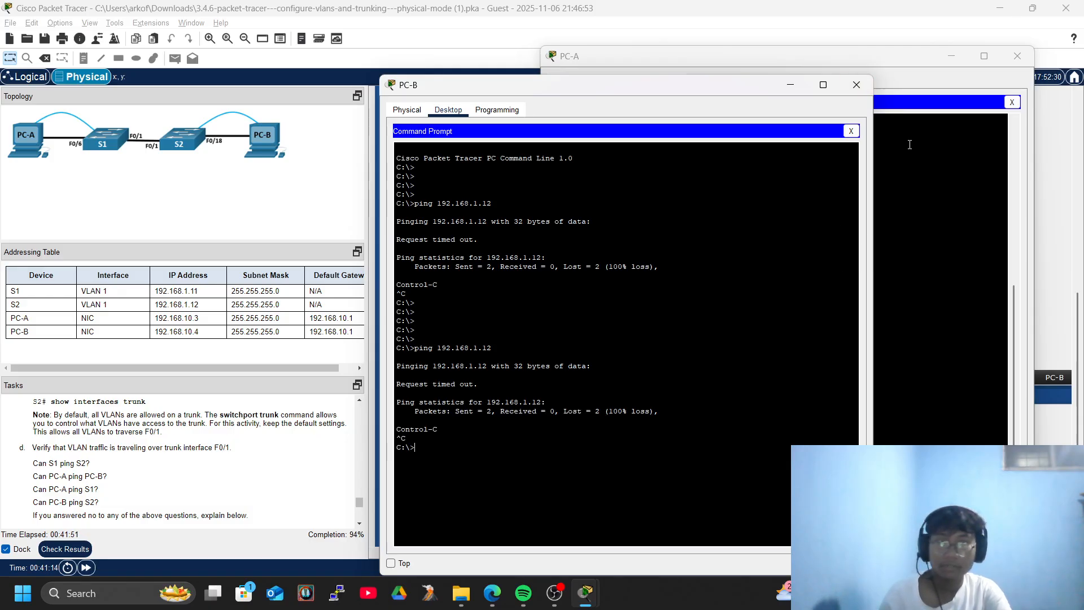
click(851, 131)
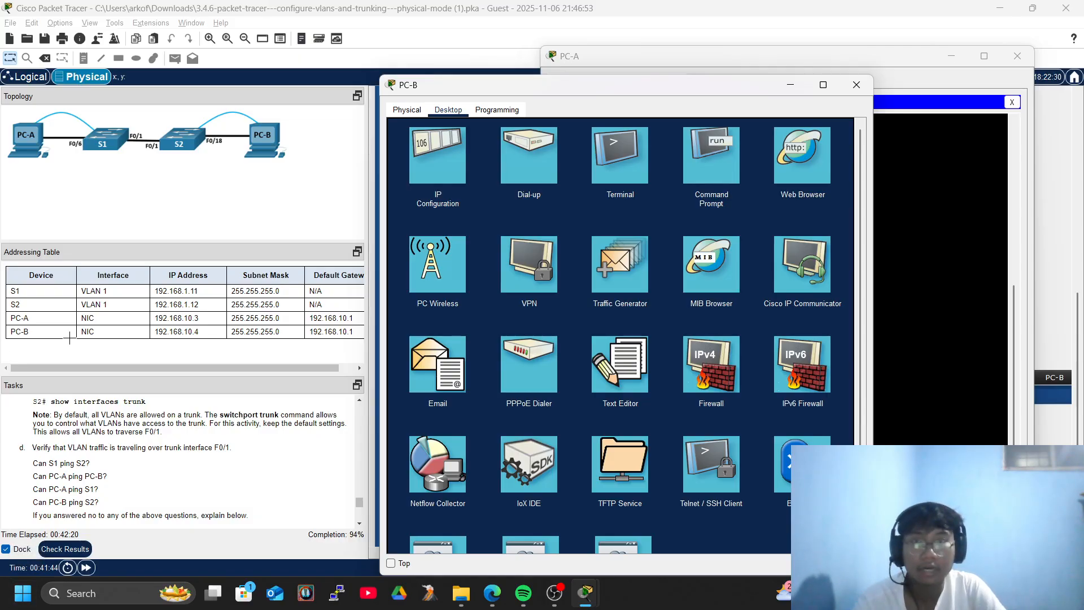
Connect PC-B's Terminal to S2 with default settings and run show vlan brief.
click(622, 155)
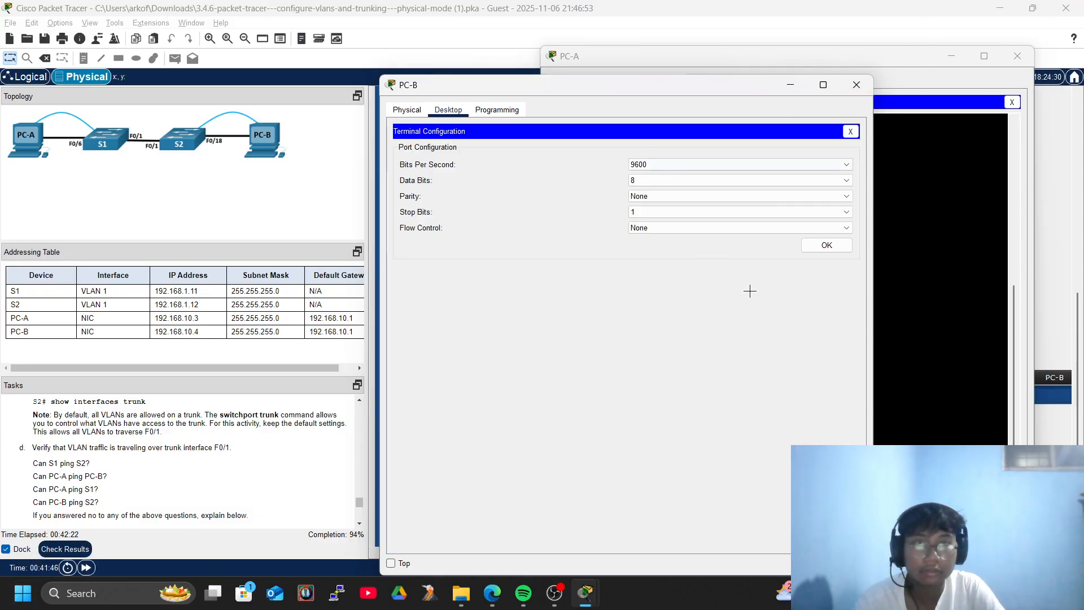
click(827, 244)
key(Return)
key(Return)
text(sho)
key(Tab)
text(vl)
key(Tab)
text(br)
key(Tab)
key(Return)
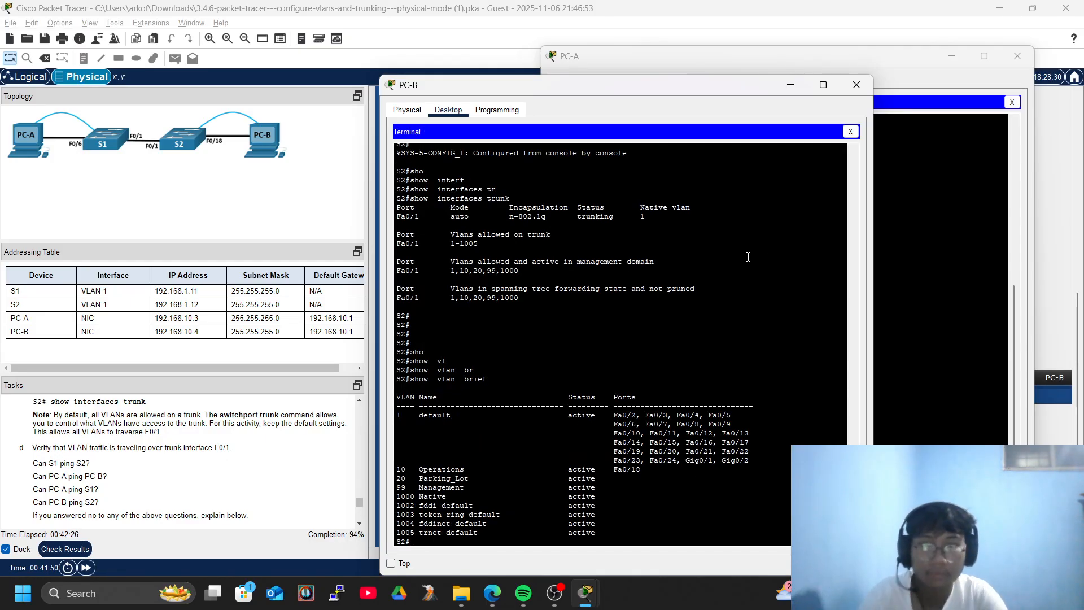
List S2's interface summary with show ip interface brief.
text(sho)
key(Tab)
text(ip inter)
key(Tab)
text(br)
key(Tab)
key(Return)
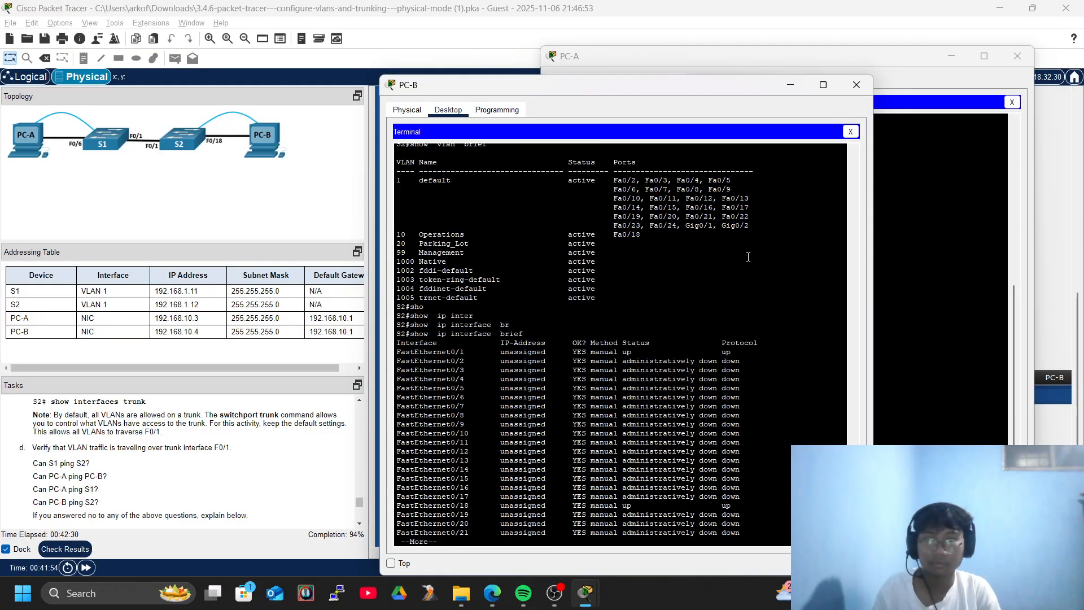
key(Return)
key(Return)
key(Return)
key(Return)
key(Return)
key(Return)
key(Return)
key(Return)
key(Return)
key(Return)
key(Return)
key(Return)
key(Return)
key(Return)
key(Return)
key(Return)
key(Return)
key(Return)
key(Return)
key(Return)
Run show vlan brief on S2 again: Fa0/18 in VLAN 10, VLANs 20, 99, 1000 active.
text(sh)
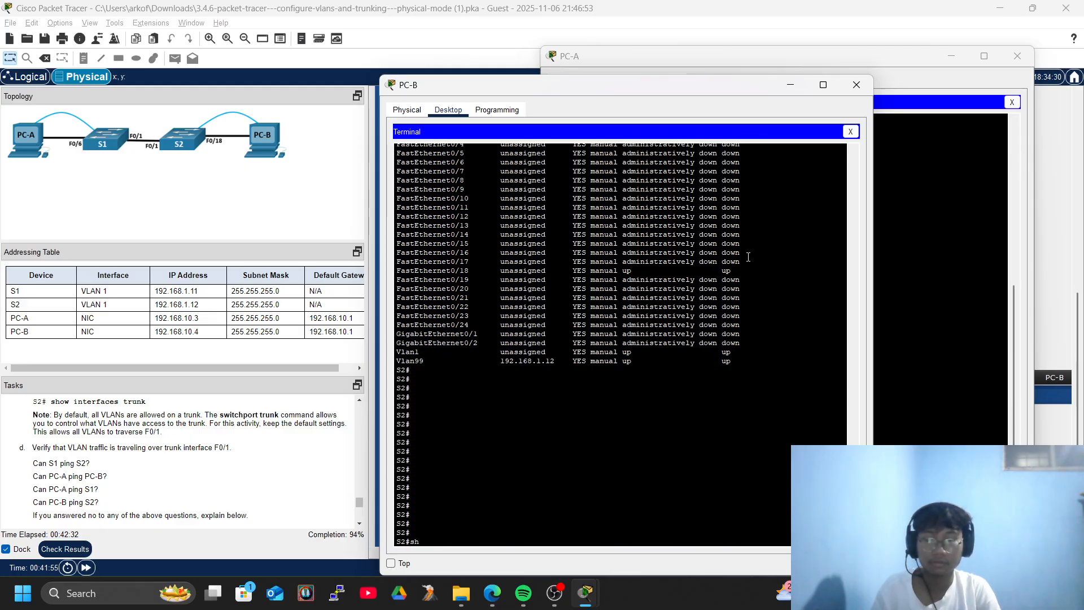
text(o)
key(Tab)
text(vl)
key(Tab)
text(br)
key(Tab)
key(Return)
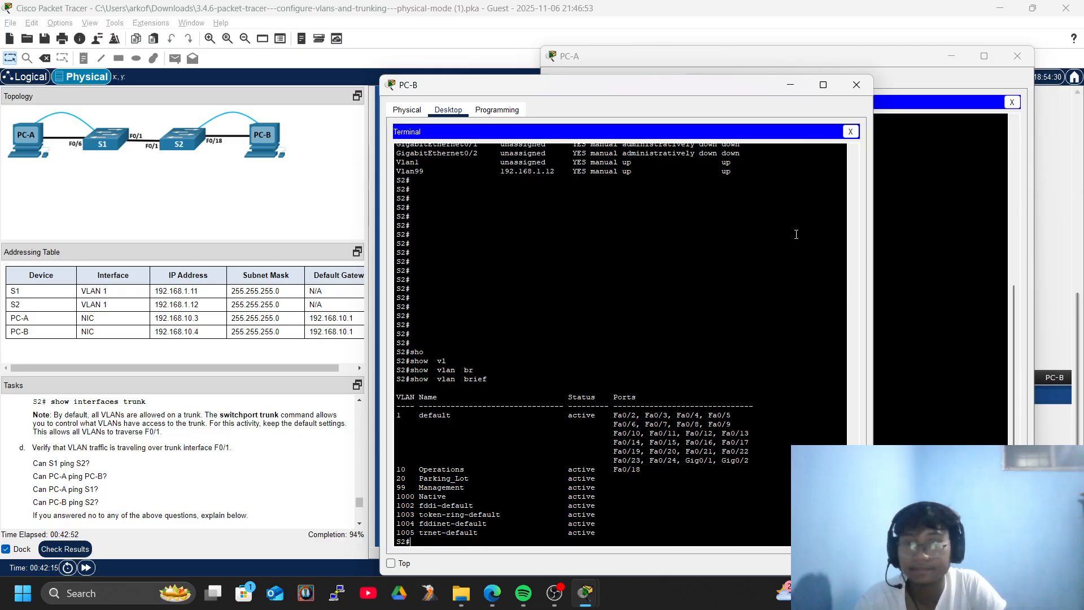
scroll(161, 457, down, 3)
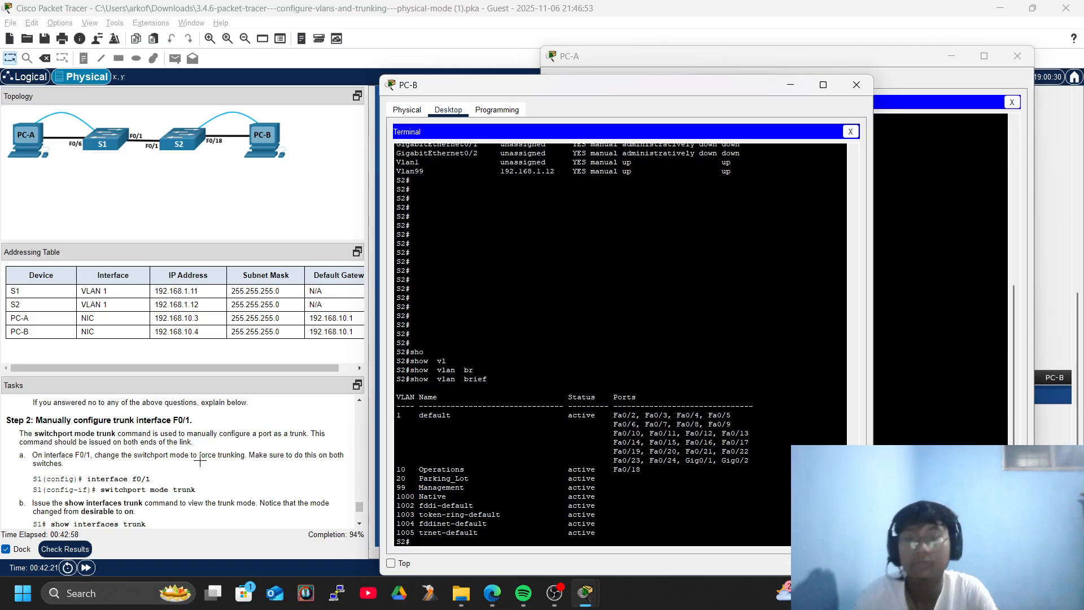
Close PC-B's window and PC-A's Command Prompt, and connect PC-A's Terminal to S1.
click(857, 85)
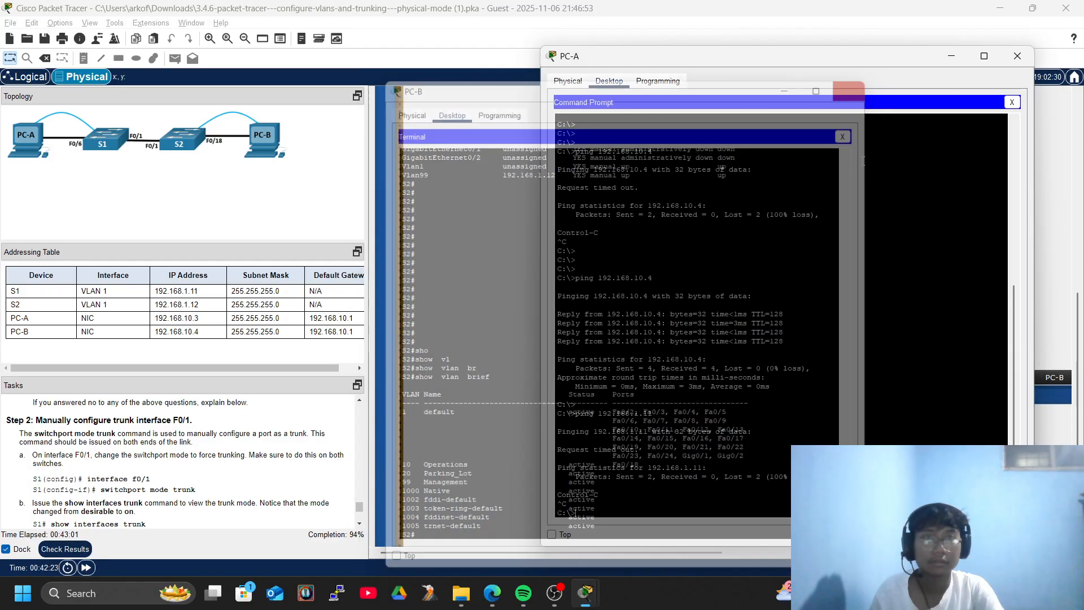
key(Return)
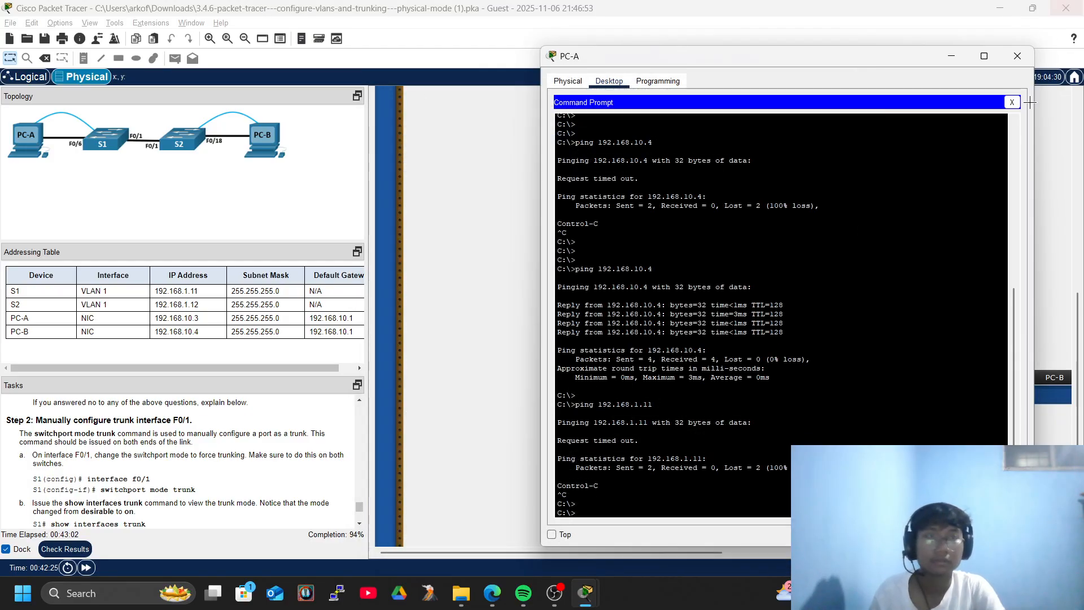
click(1012, 101)
click(805, 117)
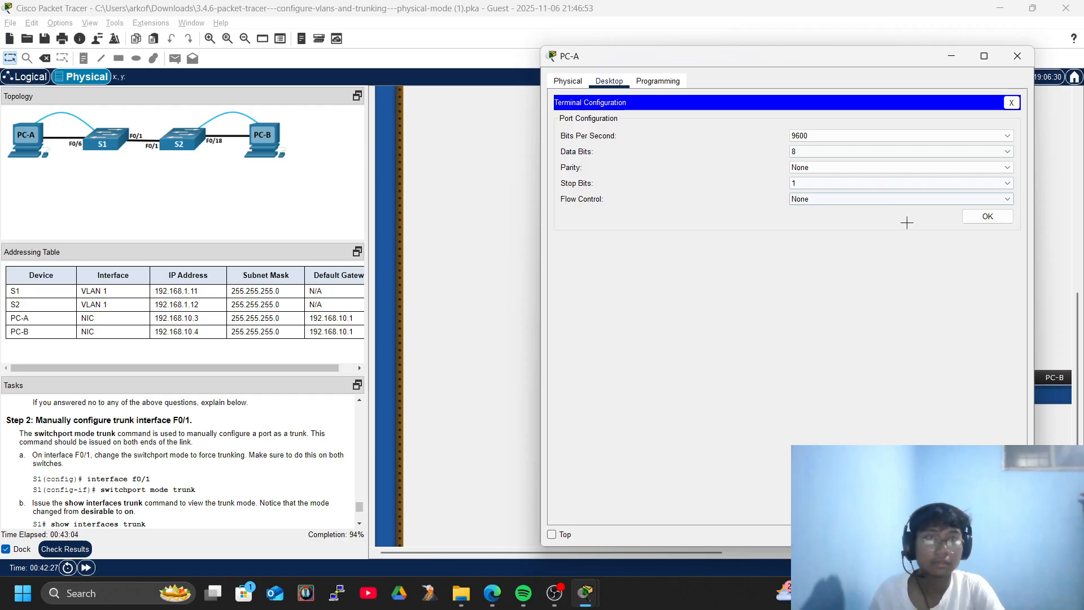
click(979, 215)
List S1's VLAN summary with show vlan brief.
text(sho)
key(Tab)
text(vl)
key(Tab)
text(br)
key(Tab)
key(Return)
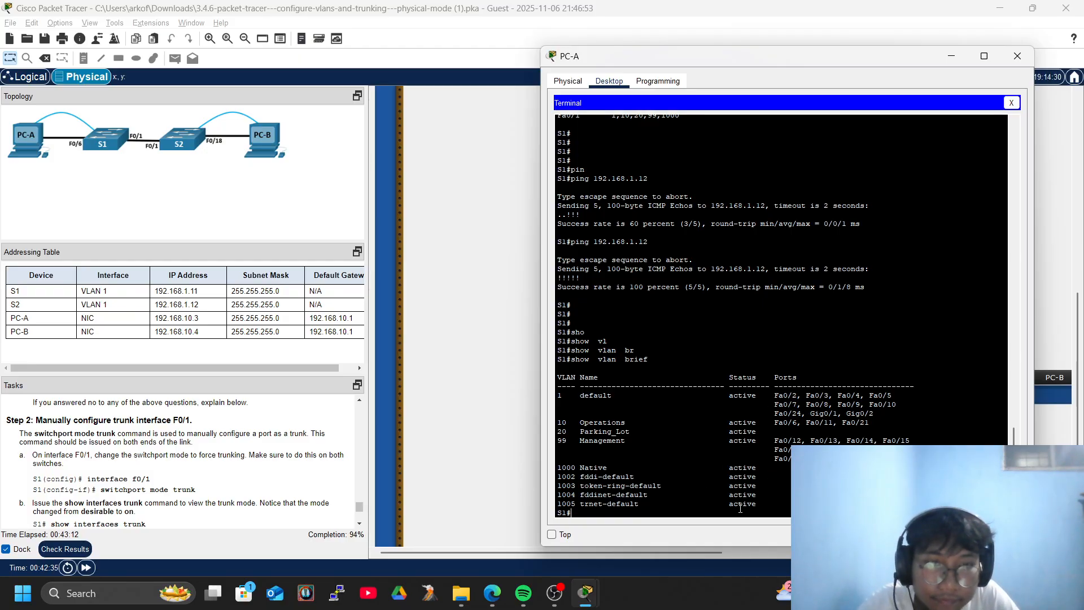
Enter S1's global configuration mode and select interface FastEthernet0/1.
key(Return)
key(Return)
text(conf)
key(Tab)
text(ter)
key(Tab)
key(Return)
key(Return)
key(Return)
text(f)
key(BackSpace)
text(inter)
key(Tab)
text(fas)
key(Tab)
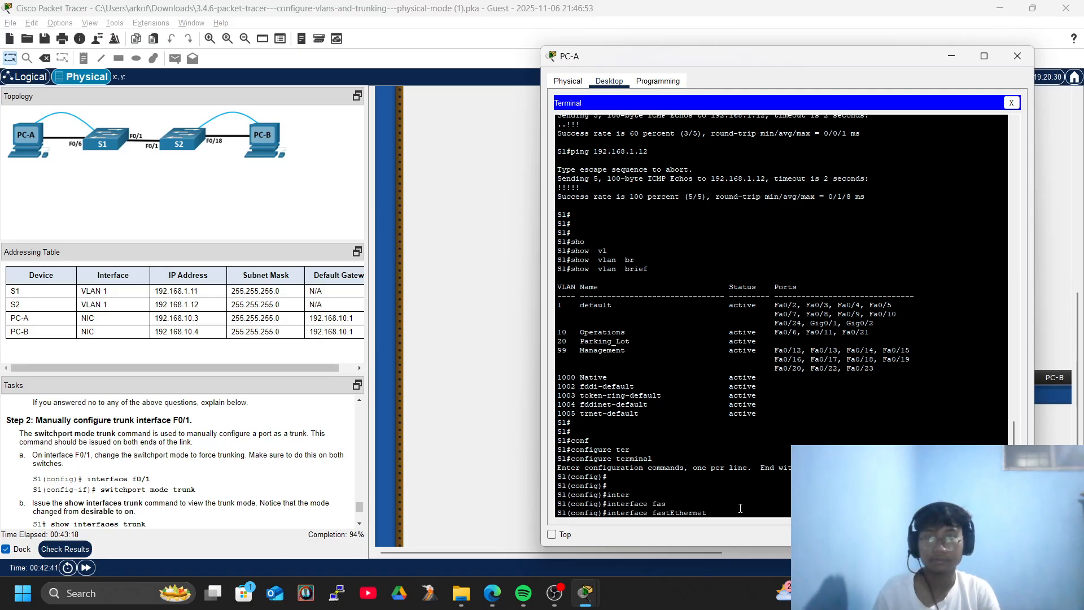
text(0/1)
key(Return)
Force F0/1 into trunk mode with switchport mode trunk.
text(s)
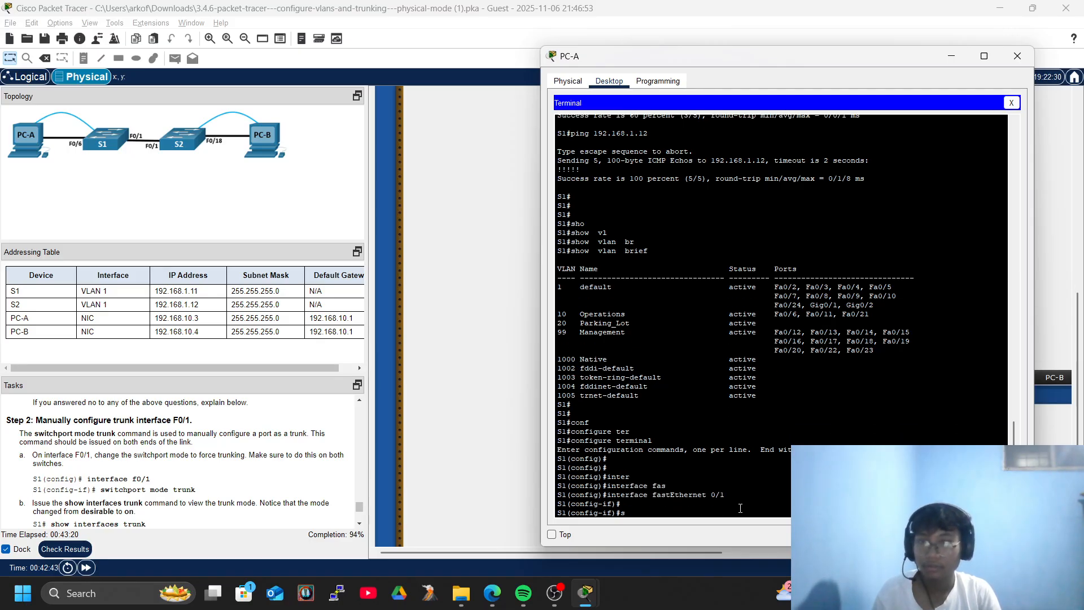
text(wei)
key(Tab)
key(BackSpace)
key(BackSpace)
key(BackSpace)
text(swi)
key(Tab)
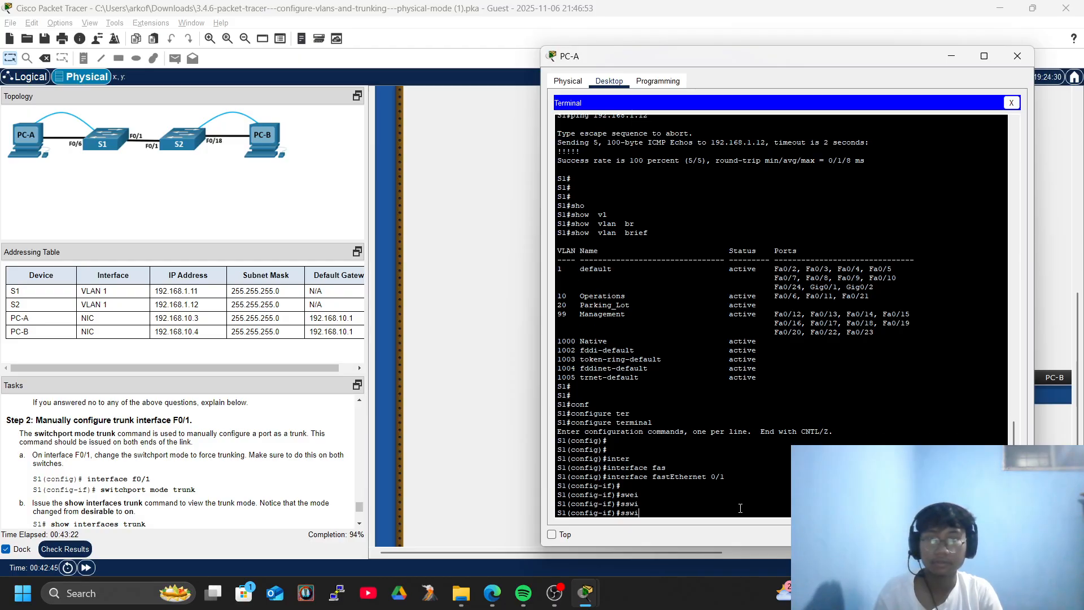
text(wi)
key(Tab)
text(mod)
key(Tab)
text(tru)
key(Tab)
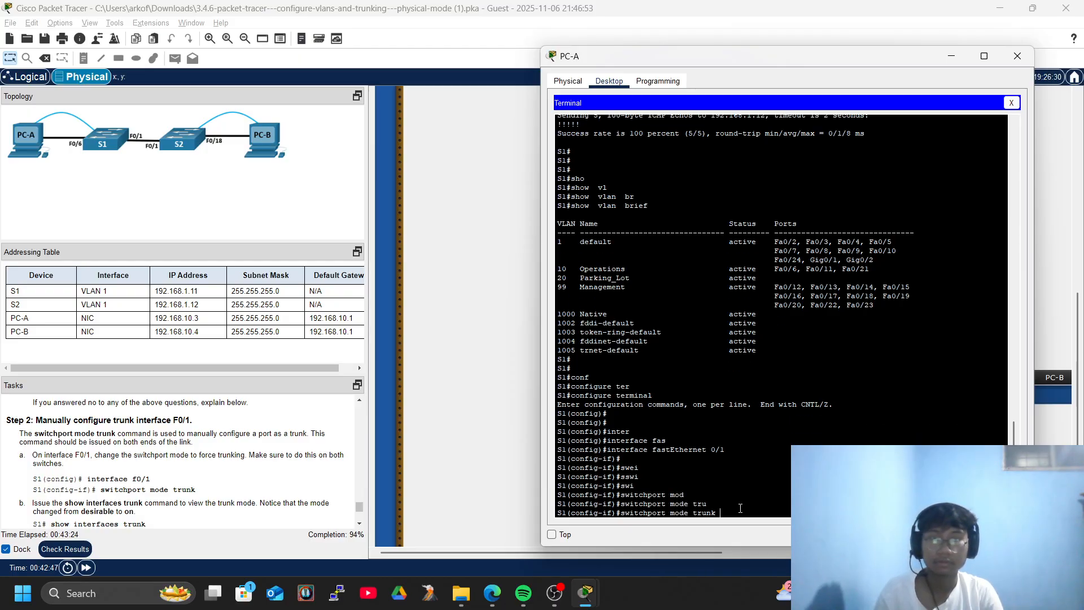
key(Return)
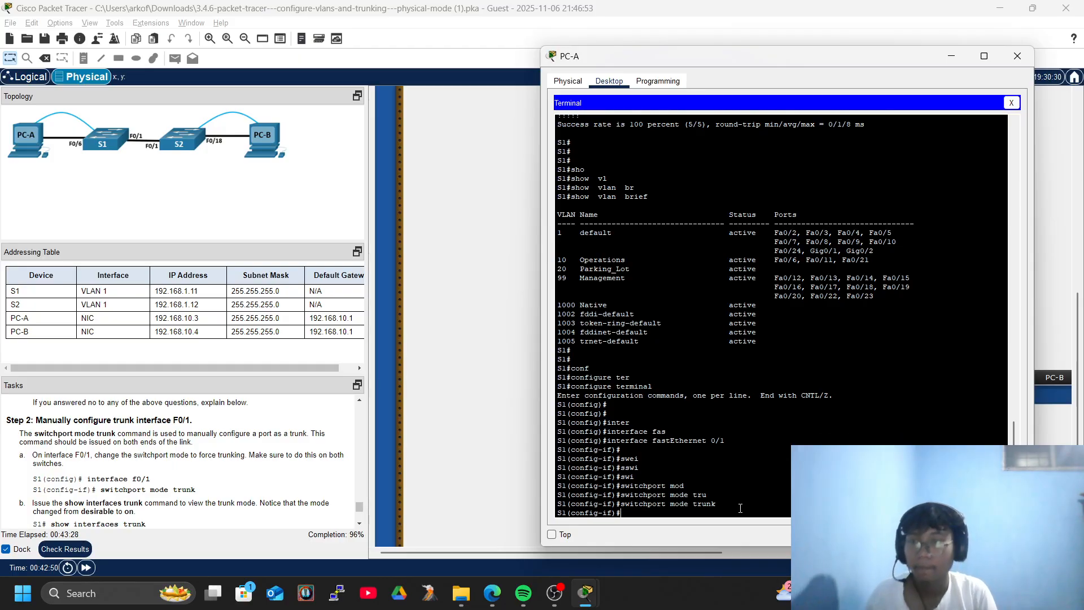
Exit interface and global configuration back to privileged EXEC mode.
key(Return)
key(Return)
key(Return)
key(Return)
key(Return)
key(Return)
text(exi)
key(Tab)
key(Return)
key(Return)
text(exi)
key(Tab)
key(Return)
Show S1's trunk status: Fa0/1 mode on, 802.1q trunking, native VLAN 1.
text(sho)
key(Tab)
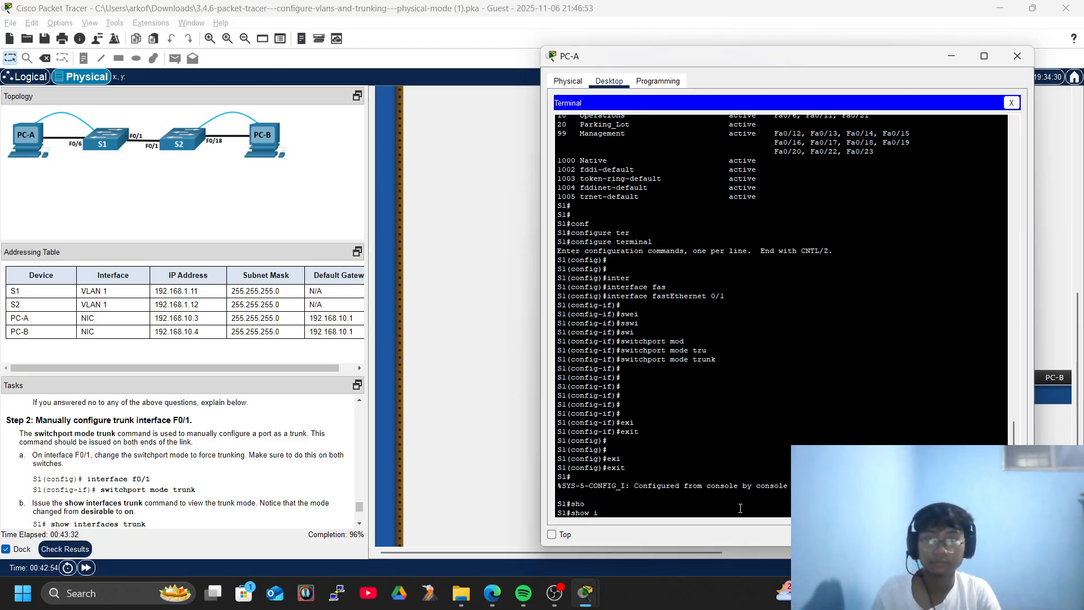
text(inter)
key(Tab)
key(Tab)
text(tr)
key(Tab)
key(Return)
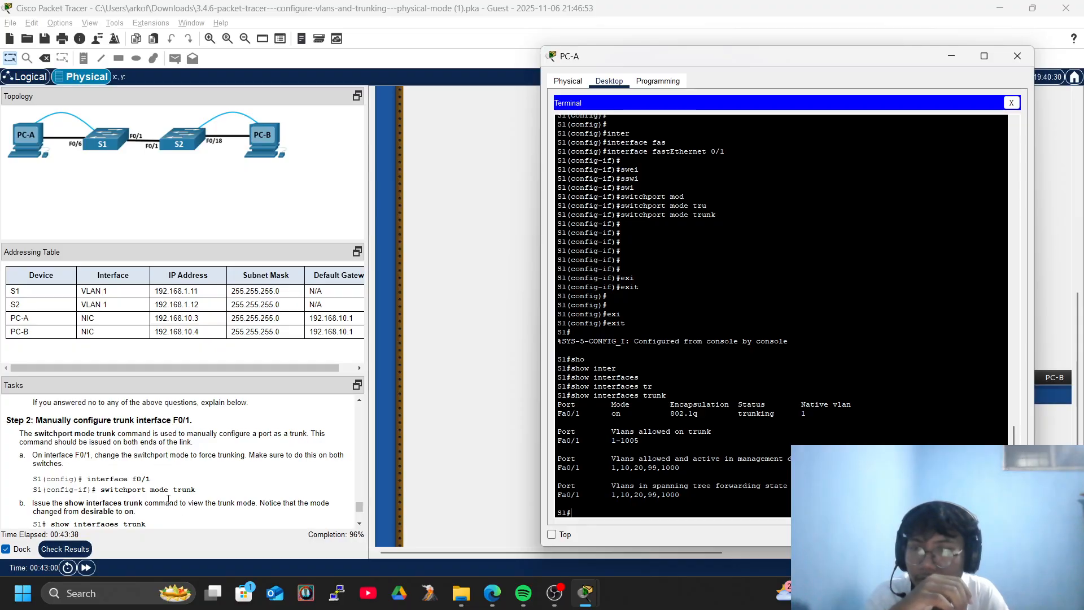
scroll(164, 490, down, 3)
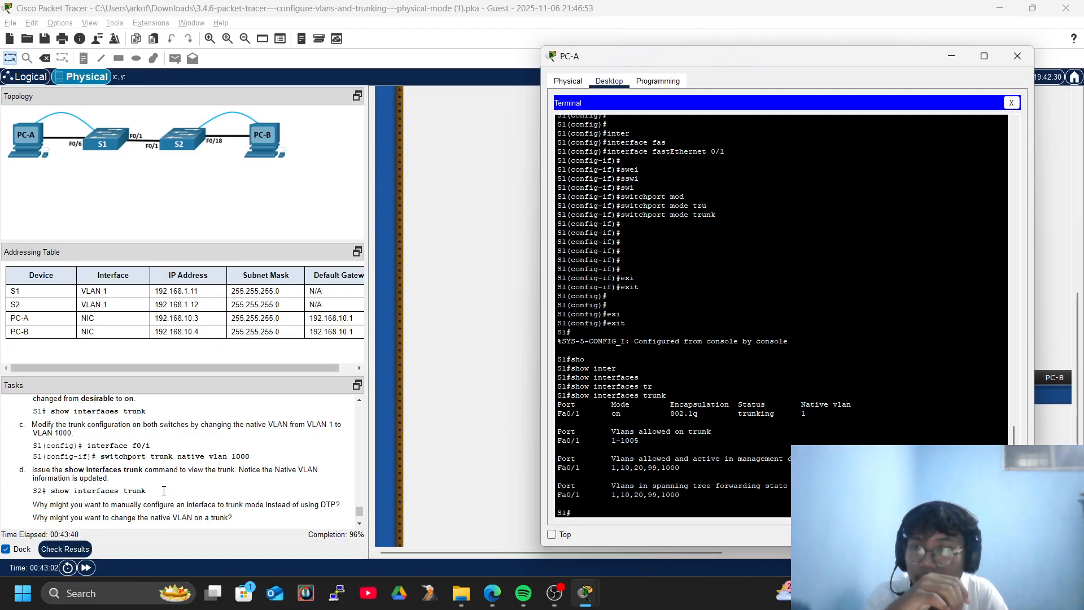
scroll(164, 491, up, 3)
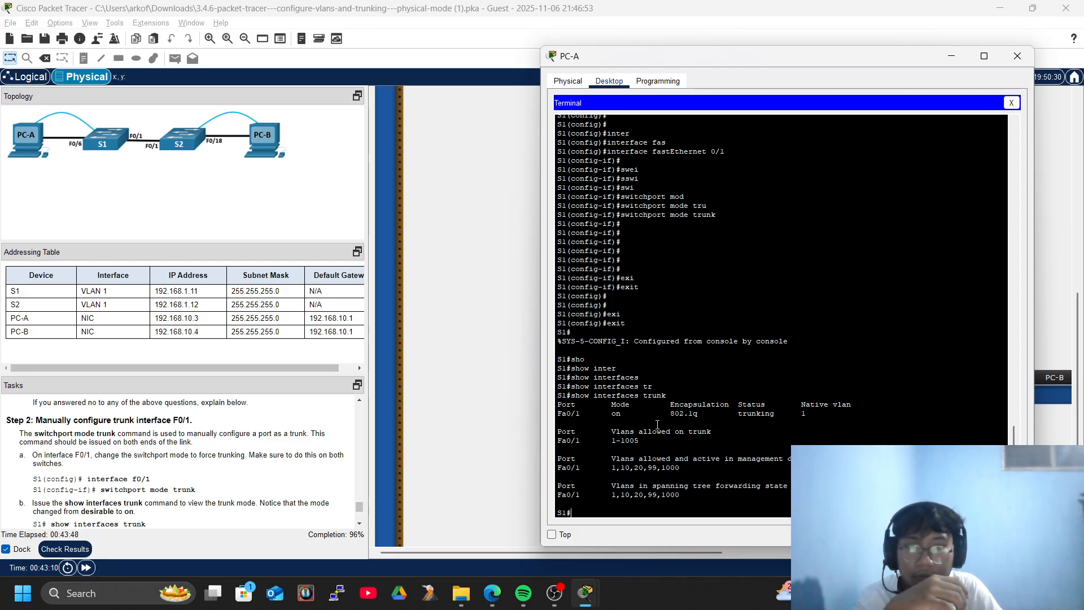
Review the lab task instructions for the native VLAN change.
click(358, 504)
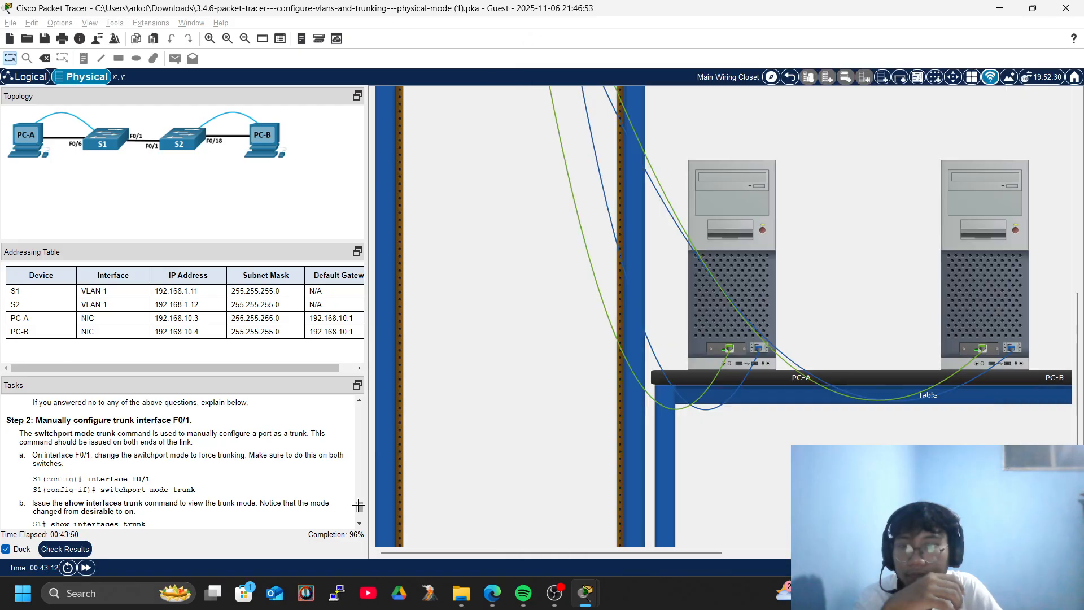
scroll(358, 505, down, 1)
drag(358, 504, 358, 503)
scroll(277, 455, down, 6)
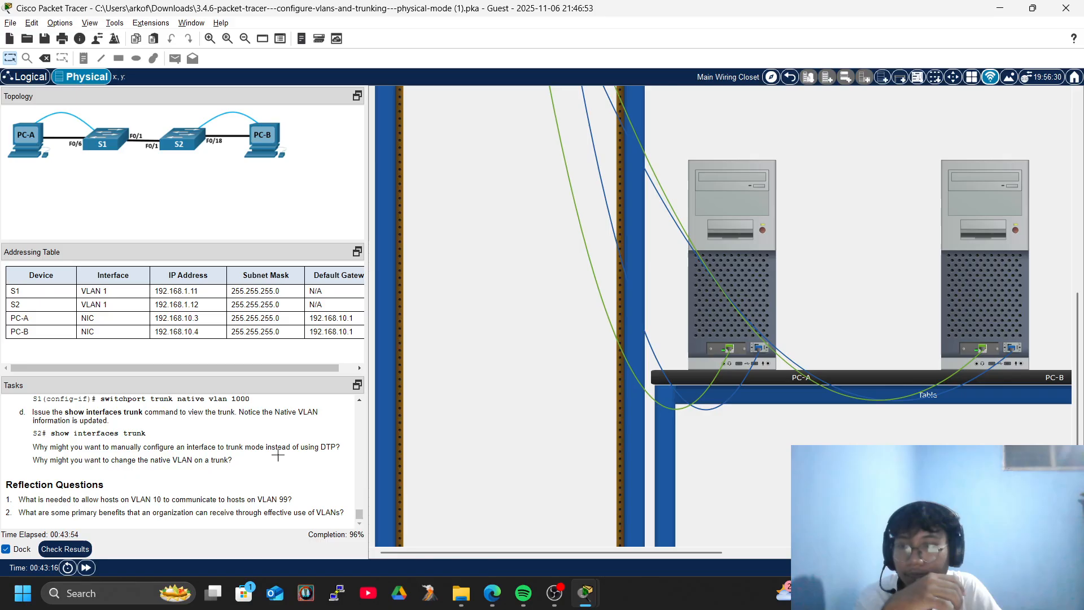
scroll(278, 455, up, 4)
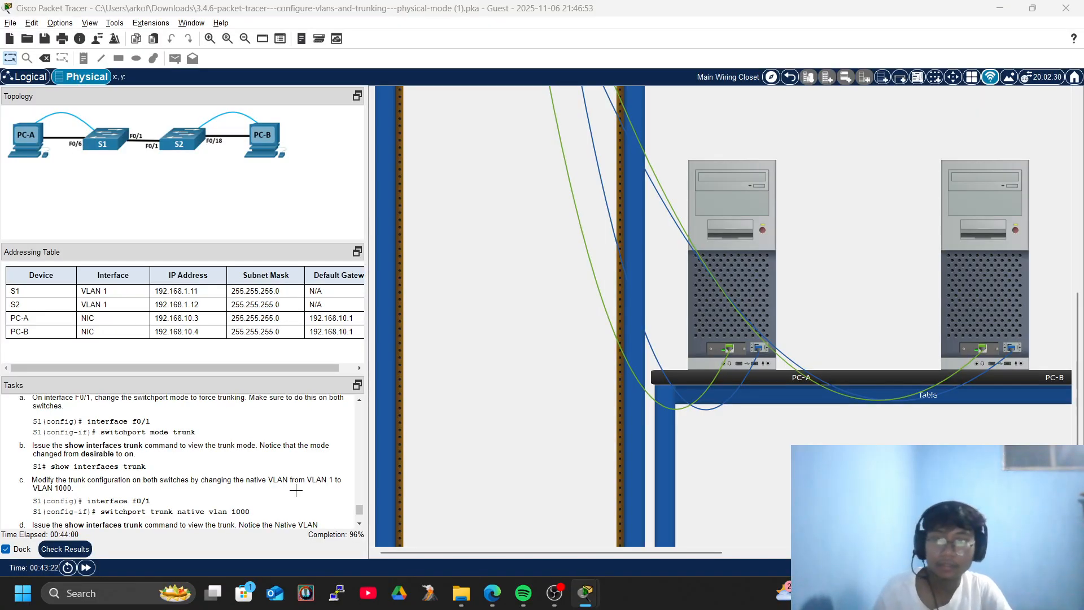
On S1's console, enter global configuration mode with configure terminal.
key(alt+Tab)
key(Return)
key(Return)
key(Return)
text(conf)
key(Tab)
text(ter)
key(Tab)
key(Return)
Enter interface configuration for FastEthernet 0/1.
key(Return)
key(Return)
key(Return)
key(Return)
text(inter)
key(Tab)
text(fg)
key(Tab)
key(BackSpace)
text(f)
key(Tab)
key(BackSpace)
key(Tab)
text(a)
Set F0/1's trunk native VLAN to 1000 with switchport trunk native vlan 1000.
key(Tab)
text(0/1)
key(Return)
text(swi)
key(Tab)
text(tr)
key(Tab)
text(n)
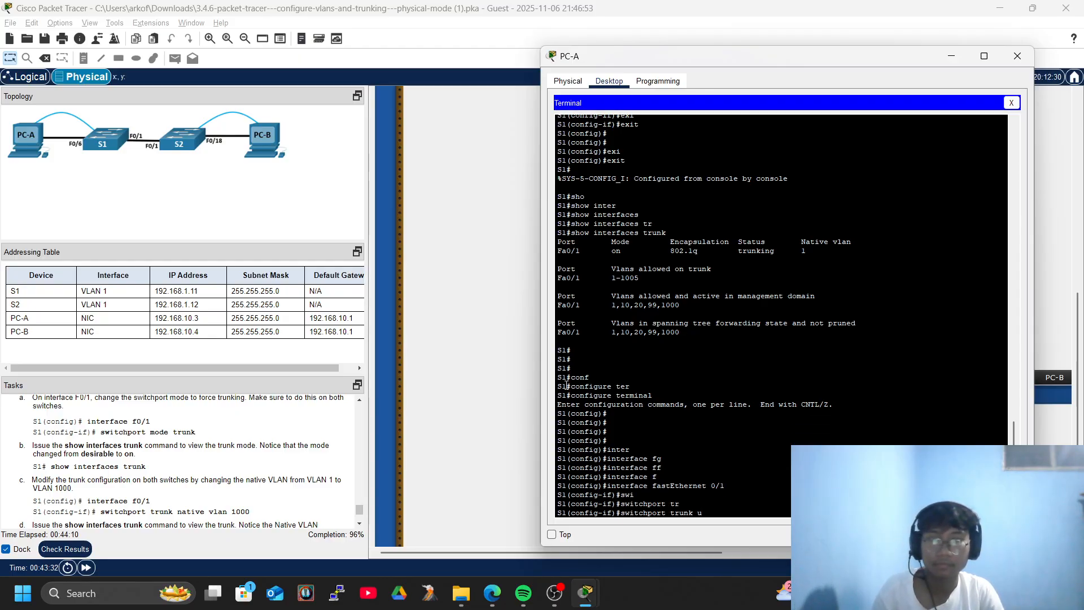
key(Tab)
text(vl)
key(Tab)
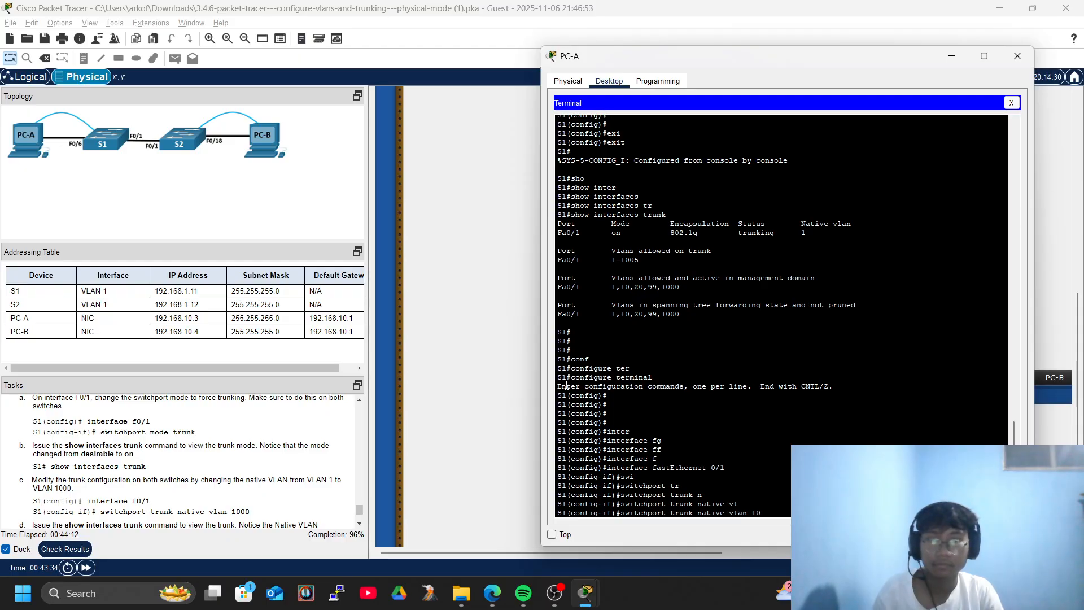
text(1000)
key(Return)
key(Return)
key(Return)
key(Return)
key(Return)
key(Return)
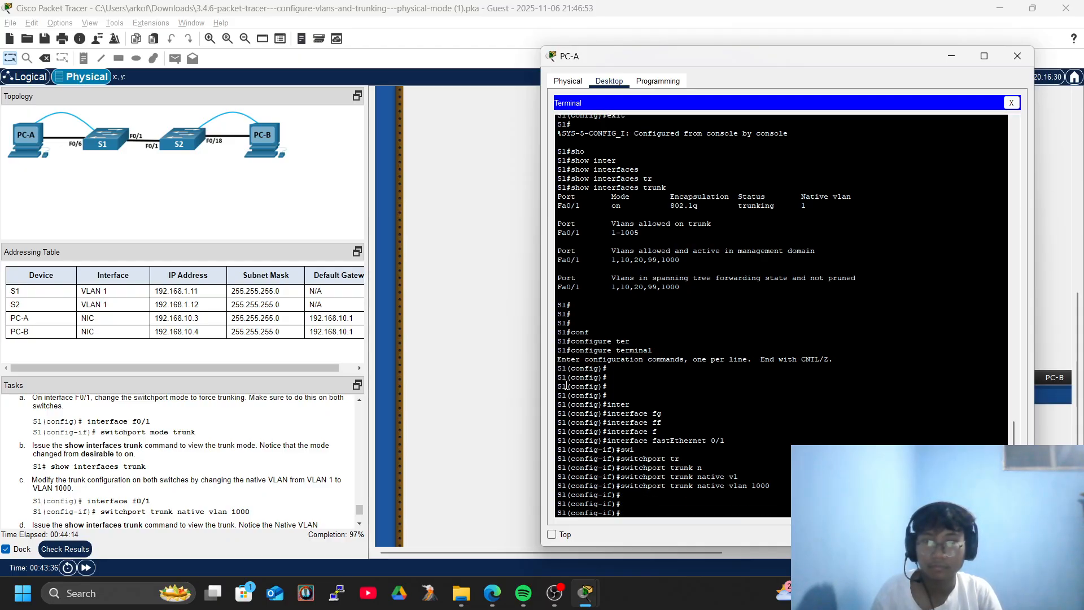
Exit interface configuration and return to privileged EXEC mode with end.
text(ex)
text(i)
key(Tab)
key(Return)
key(Return)
key(Return)
text(soi)
key(Tab)
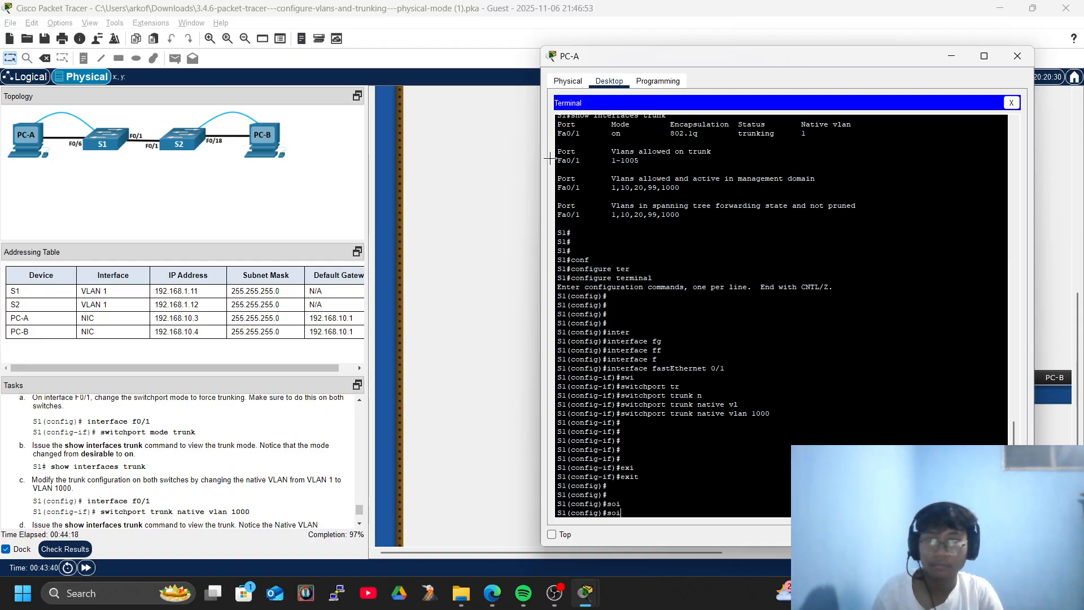
text(ho)
key(Tab)
key(Tab)
text(w)
key(Tab)
text(in)
key(BackSpace)
key(BackSpace)
key(BackSpace)
key(BackSpace)
key(BackSpace)
key(BackSpace)
key(BackSpace)
text(end)
key(Tab)
key(Return)
Run show interfaces trunk and check the native VLAN mismatch warning.
key(Return)
text(sho)
key(Tab)
text(inter)
key(Tab)
text(tr)
key(Tab)
key(Return)
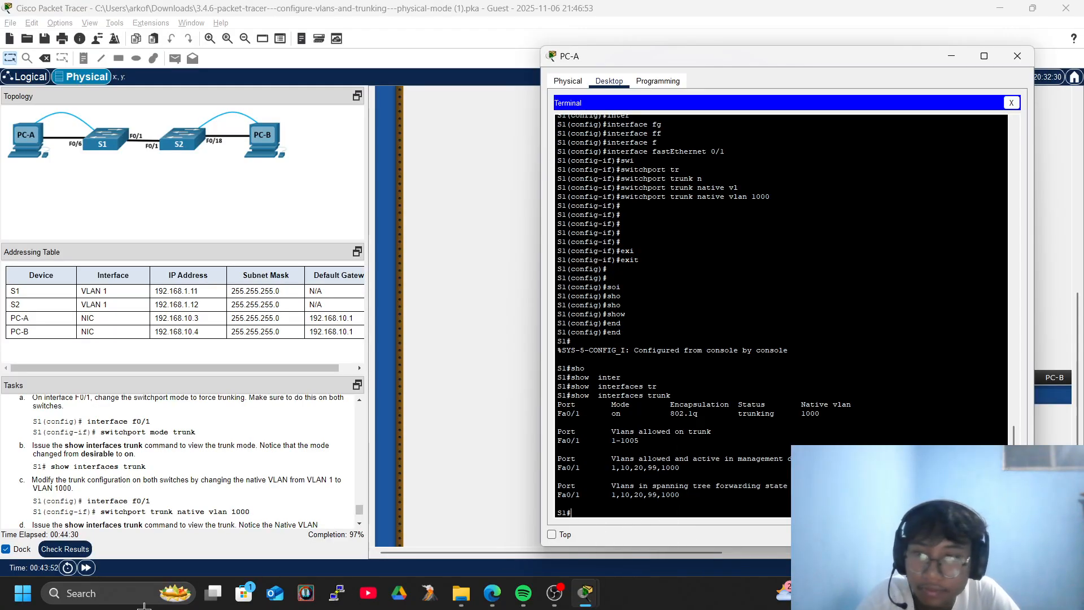
scroll(249, 470, down, 3)
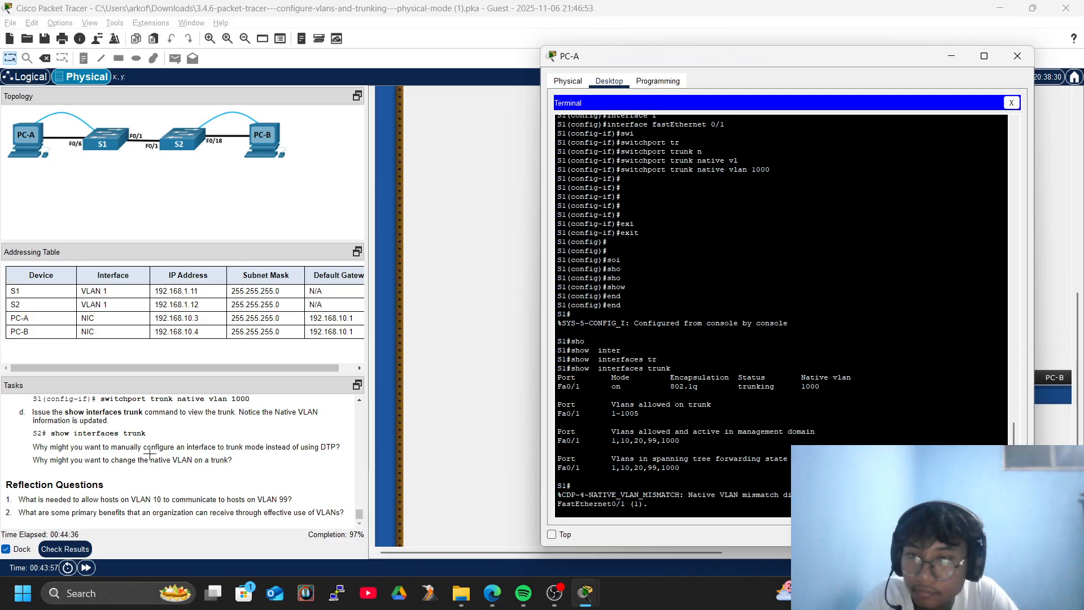
key(Return)
key(Return)
key(Return)
key(Return)
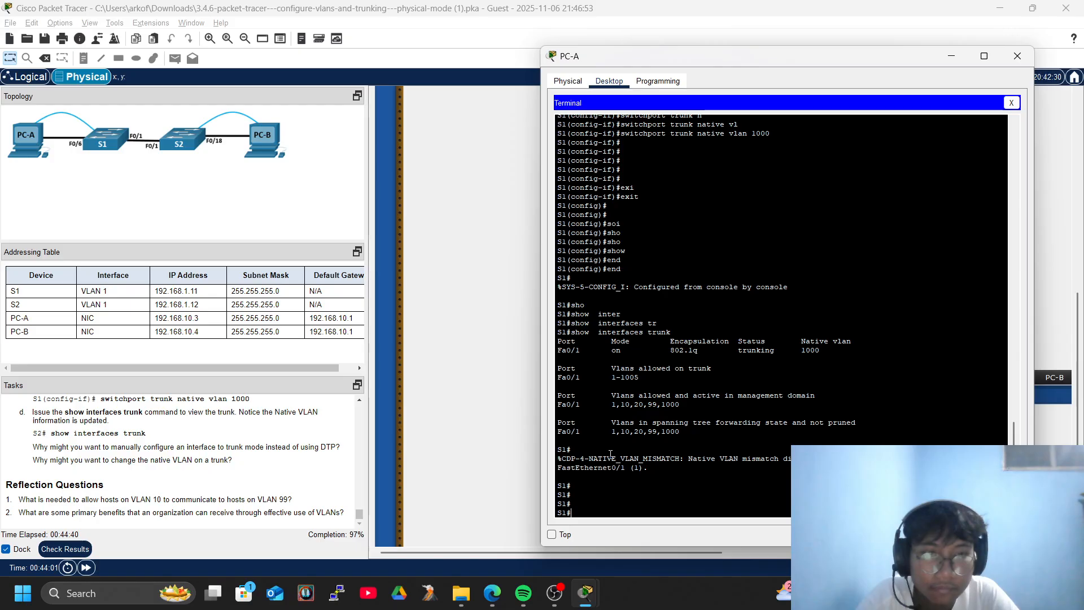
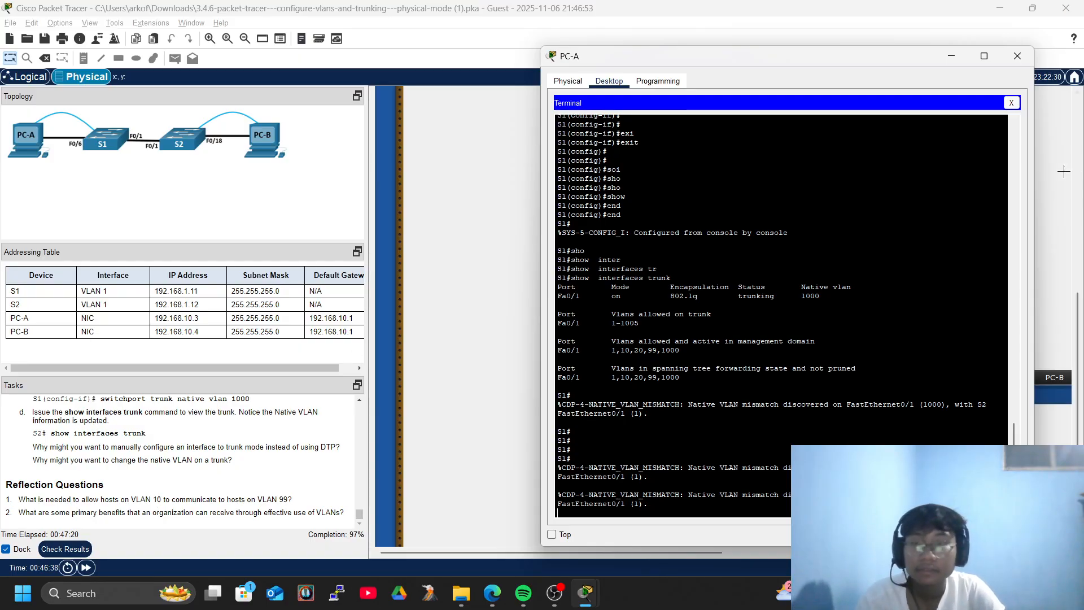
Close PC-A's console and check results: S2 F0/1 trunk mode and native VLAN still incorrect.
click(1011, 103)
click(1018, 56)
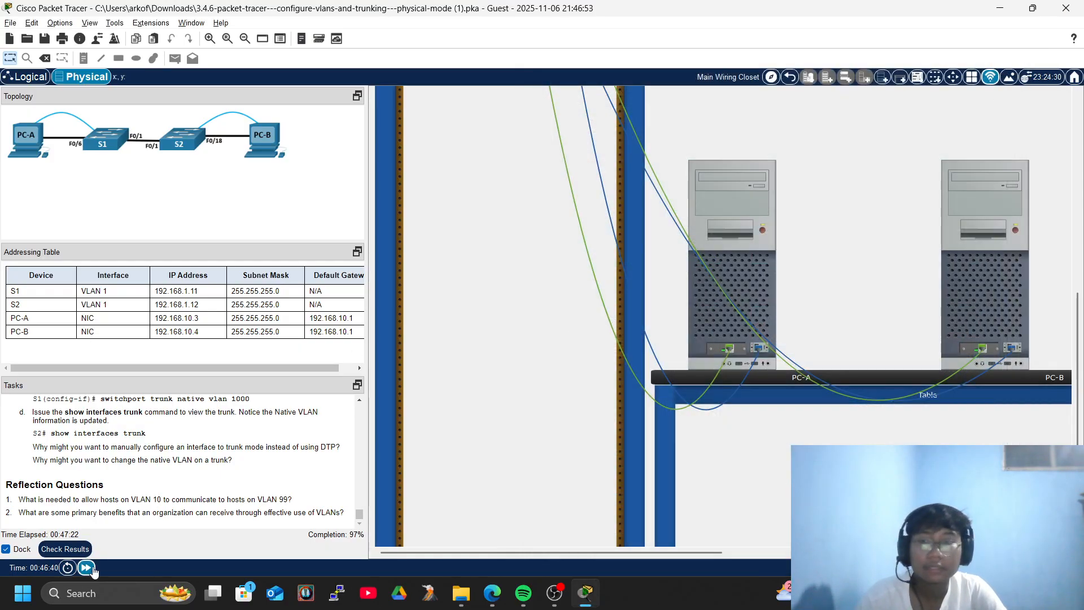
click(65, 549)
click(114, 87)
scroll(168, 255, down, 15)
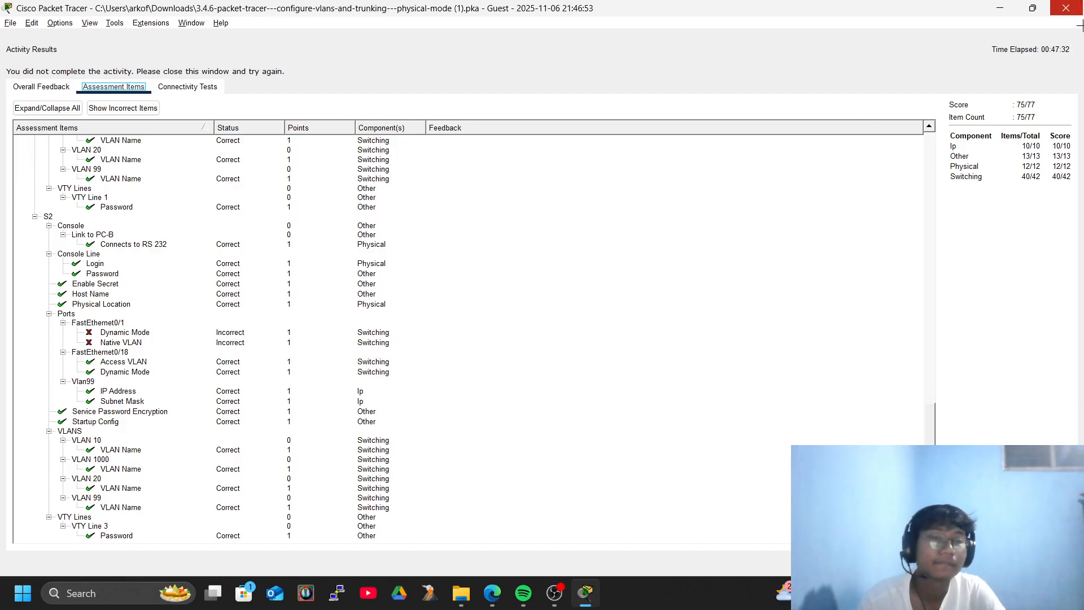
click(1080, 5)
scroll(168, 461, down, 10)
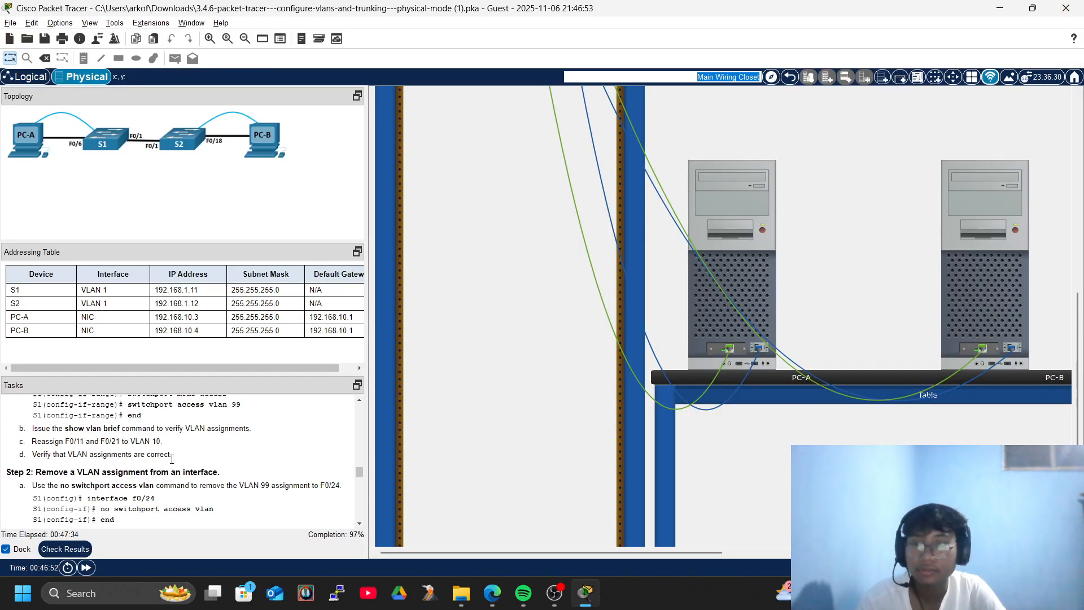
Connect to S2's console through PC-B's Terminal with the default settings.
click(1024, 181)
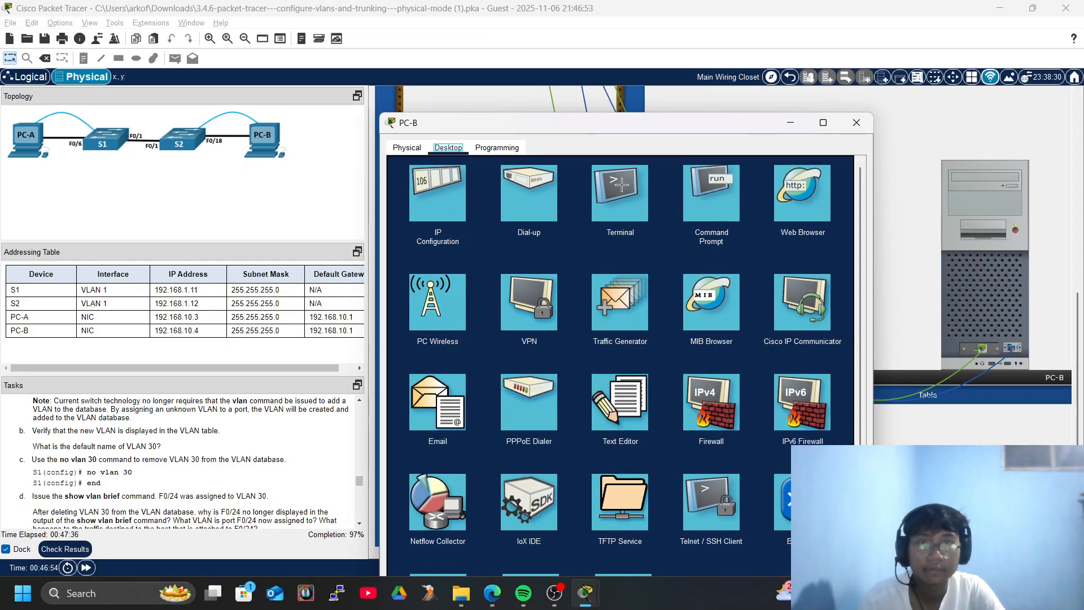
click(620, 192)
click(825, 281)
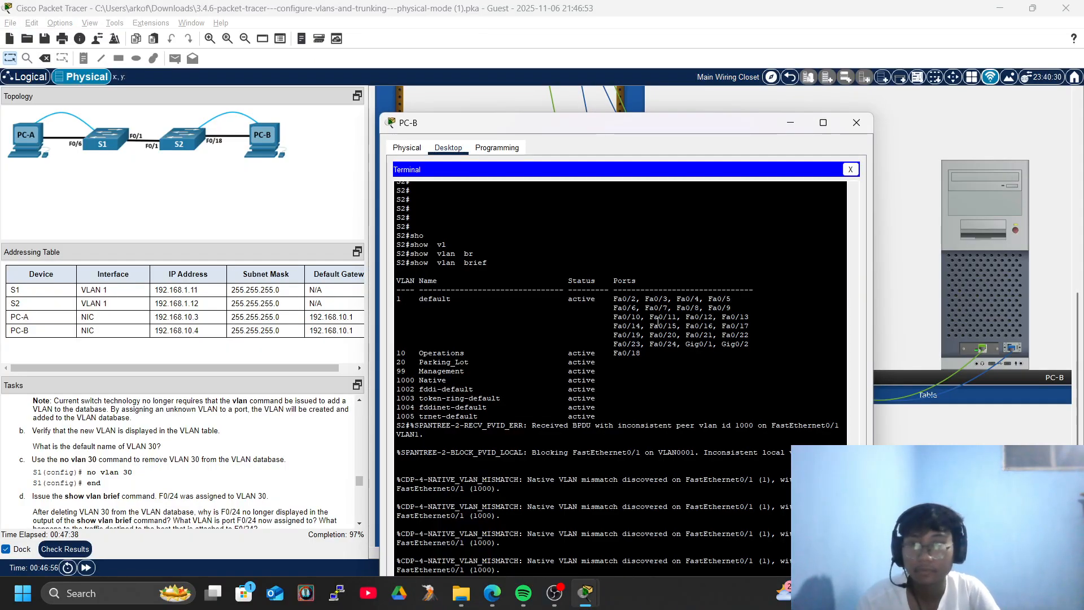
key(Return)
scroll(180, 516, down, 5)
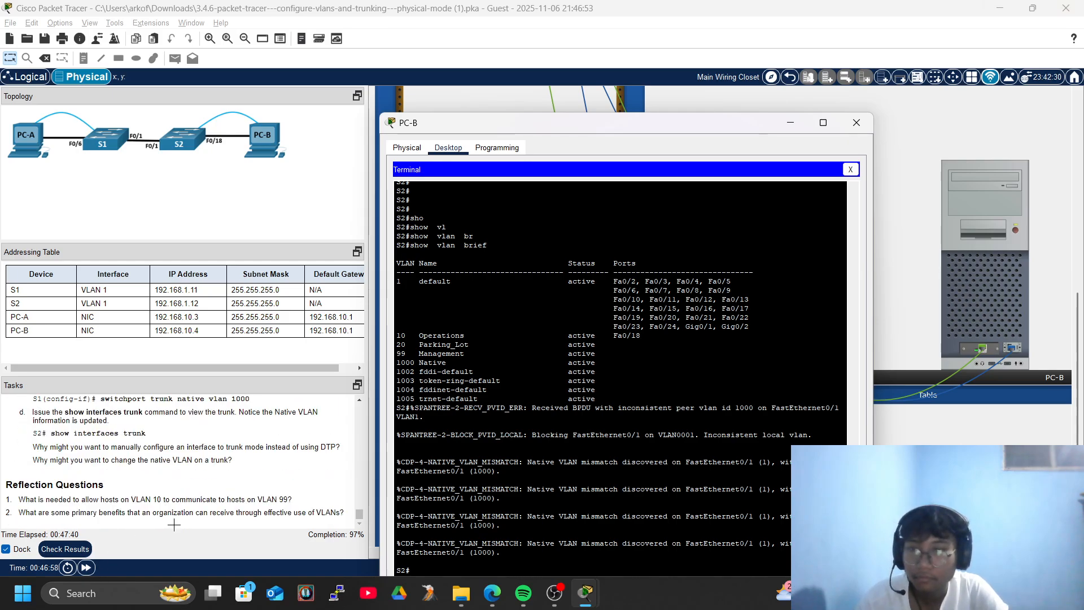
scroll(198, 516, down, 3)
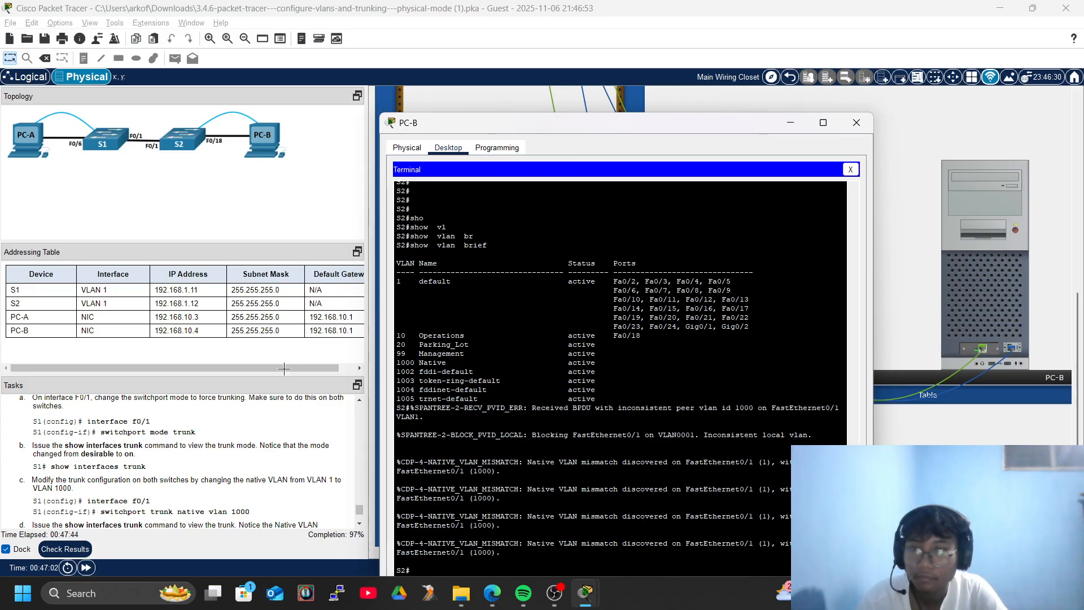
scroll(199, 435, up, 3)
scroll(213, 434, down, 6)
scroll(213, 434, up, 3)
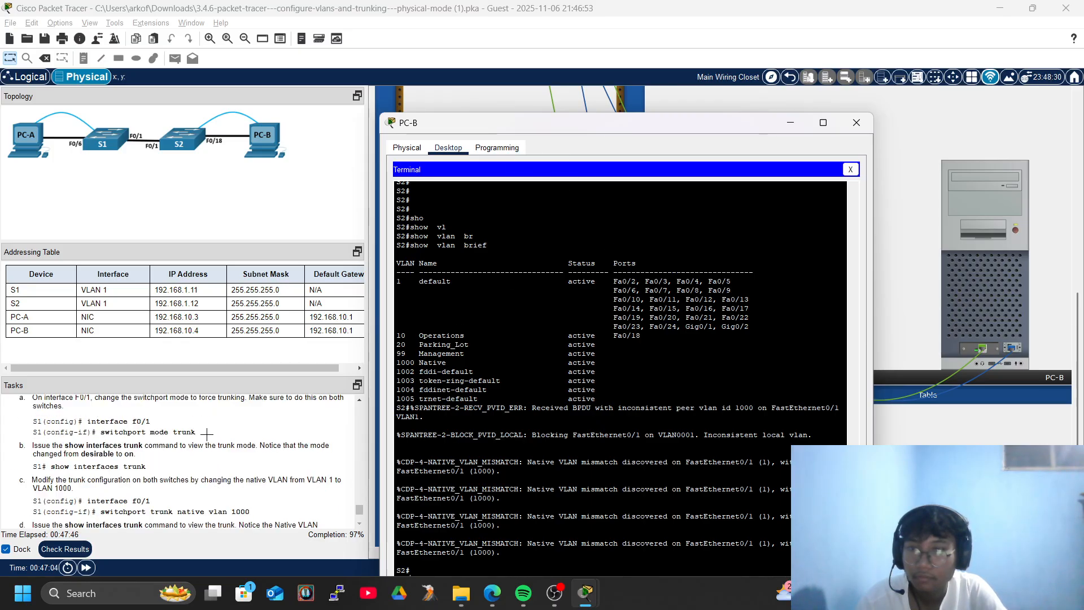
drag(627, 123, 693, 48)
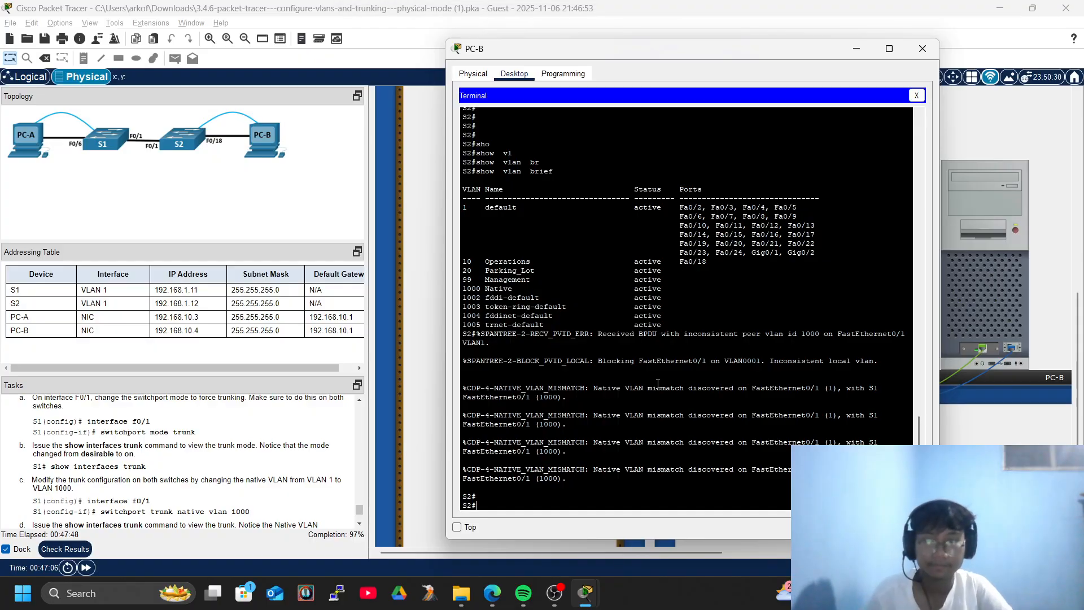
Enter global configuration on S2 and select interface FastEthernet 0/1.
text(conf)
key(Tab)
text(ter)
key(Tab)
key(Return)
key(Return)
key(Return)
text(inter)
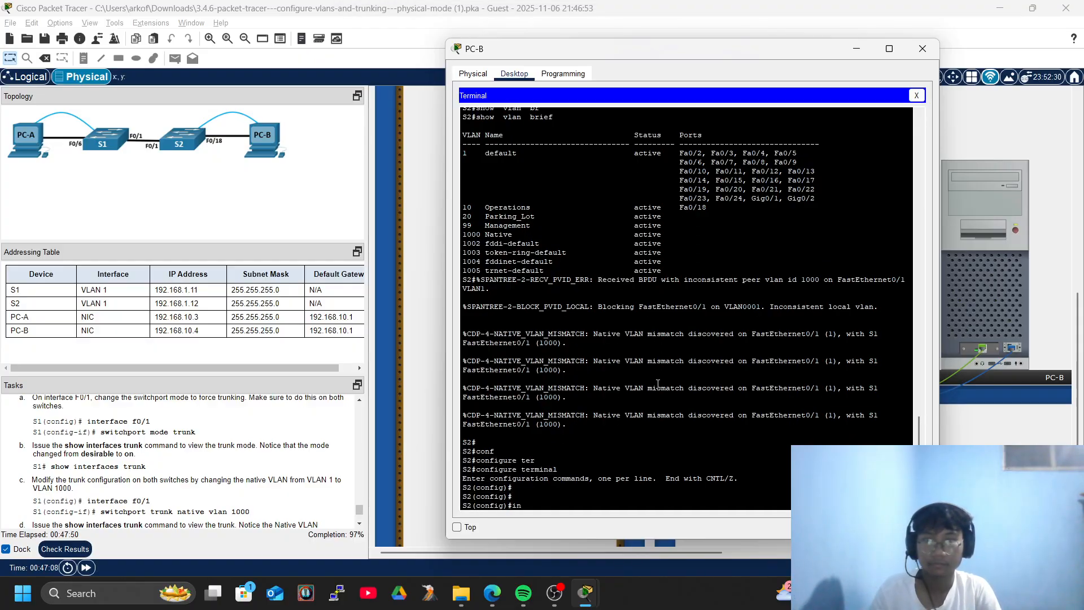
key(Tab)
text(f)
key(Tab)
text(/1)
key(Return)
key(Return)
key(Return)
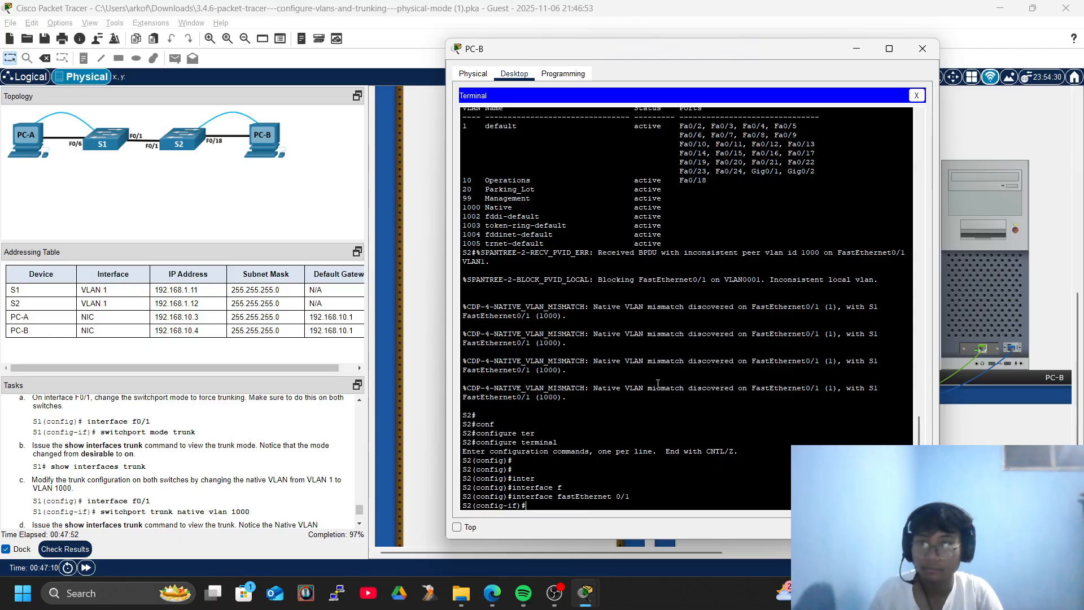
Set S2's F0/1 to trunk mode with switchport mode trunk.
text(swi)
key(Tab)
text(mod)
key(Tab)
text(tr)
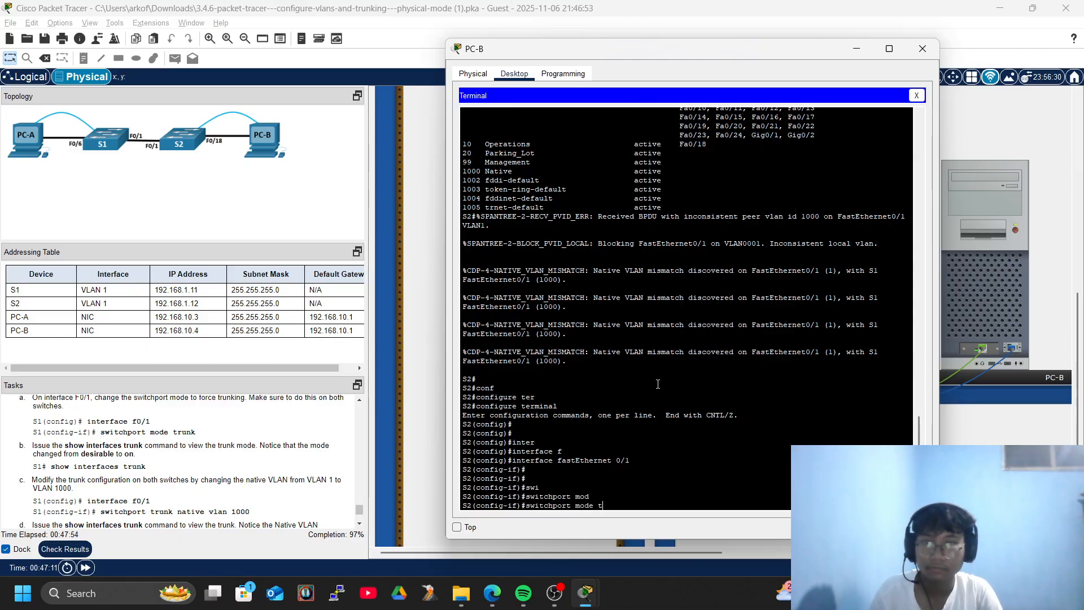
key(Tab)
key(Return)
key(Return)
key(Return)
key(Return)
key(Return)
key(Return)
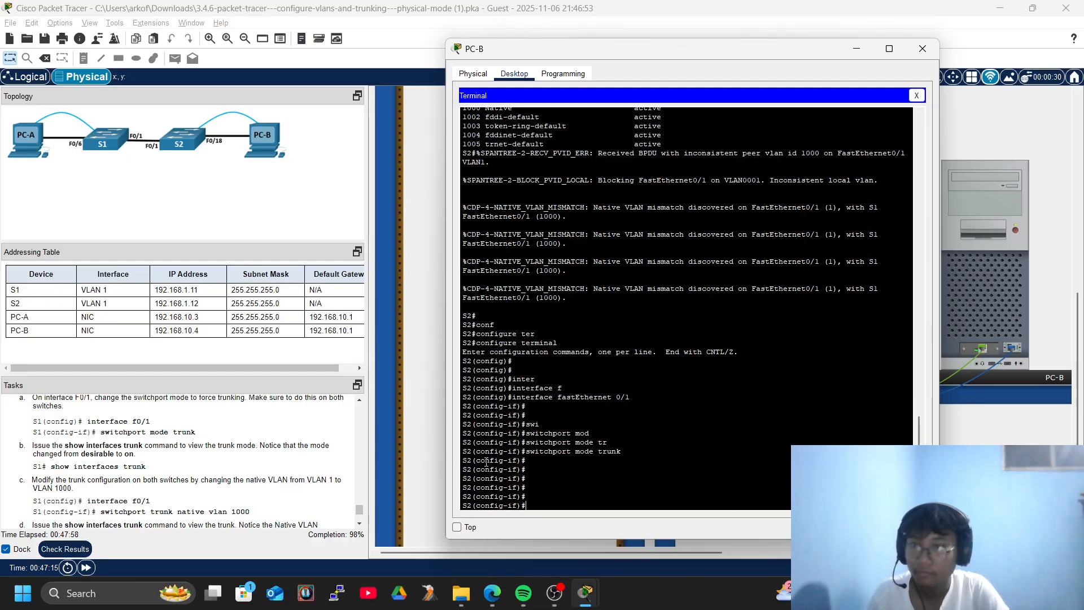
Set the F0/1 trunk's native VLAN to 1000 with switchport trunk native vlan.
text(swi)
key(Tab)
text(tr)
key(Tab)
text(nat)
key(Tab)
text(vl)
key(Tab)
key(Tab)
text(10)
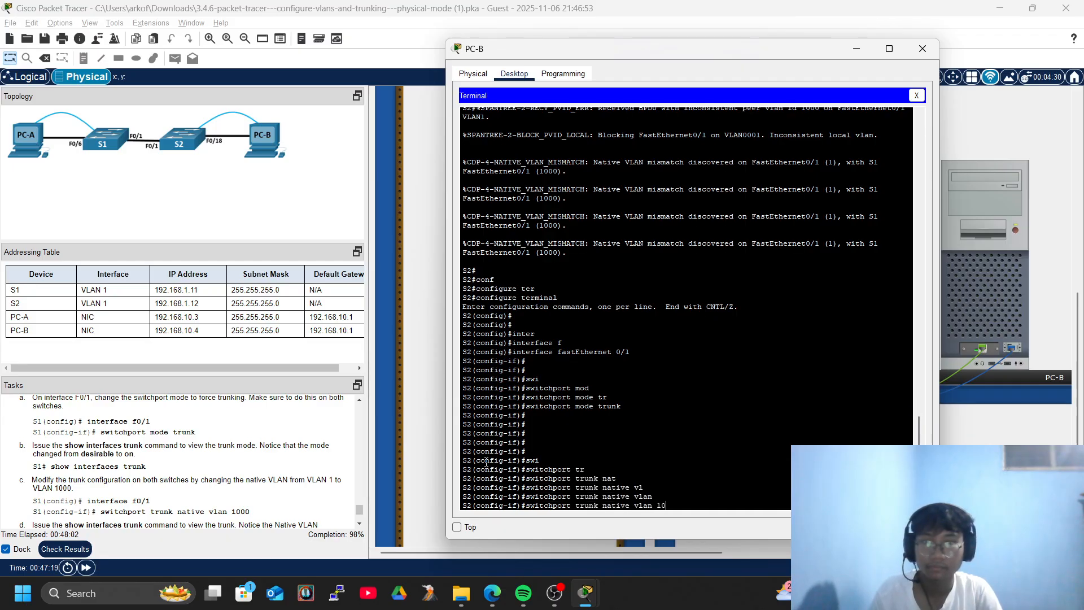
key(Return)
key(Return)
key(Return)
key(Return)
key(Return)
key(Return)
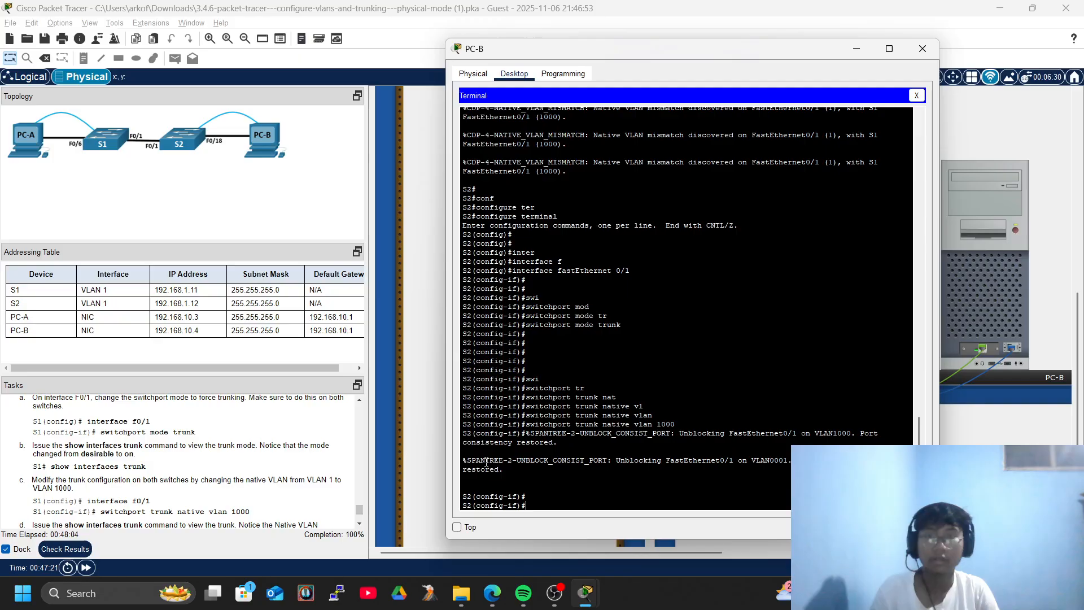
key(Return)
key(Return)
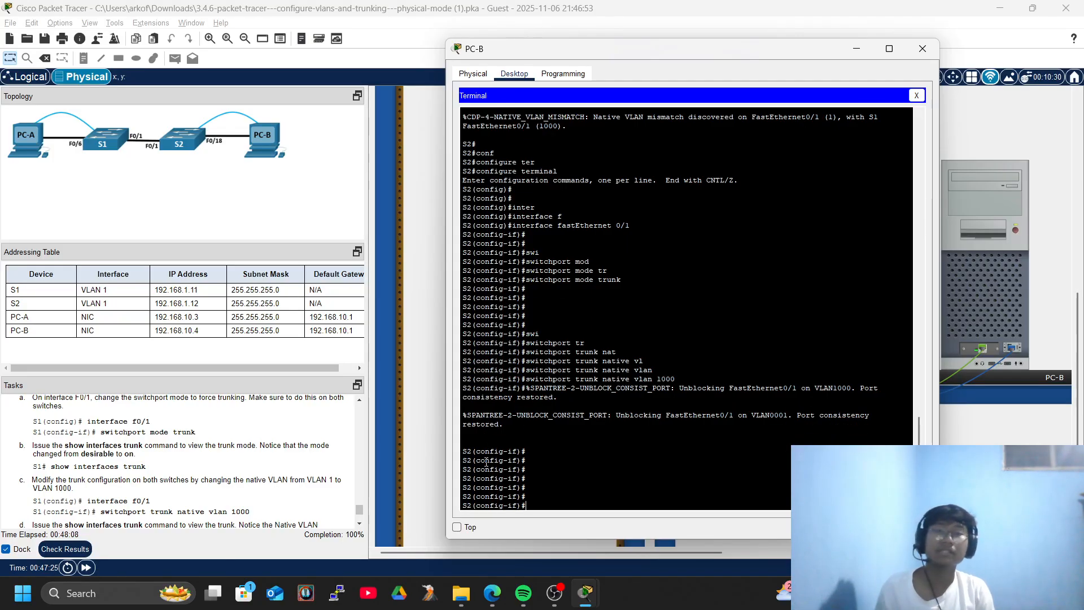
Exit twice to return S2 to the privileged EXEC prompt.
text(exi)
key(Tab)
key(Return)
key(Return)
text(ex)
key(Tab)
key(Return)
key(Return)
key(Return)
key(Return)
key(Return)
Run show vlan brief to confirm VLAN 1000 Native is active.
text(sho)
key(Tab)
text(l)
key(Tab)
key(Tab)
text(br)
key(Tab)
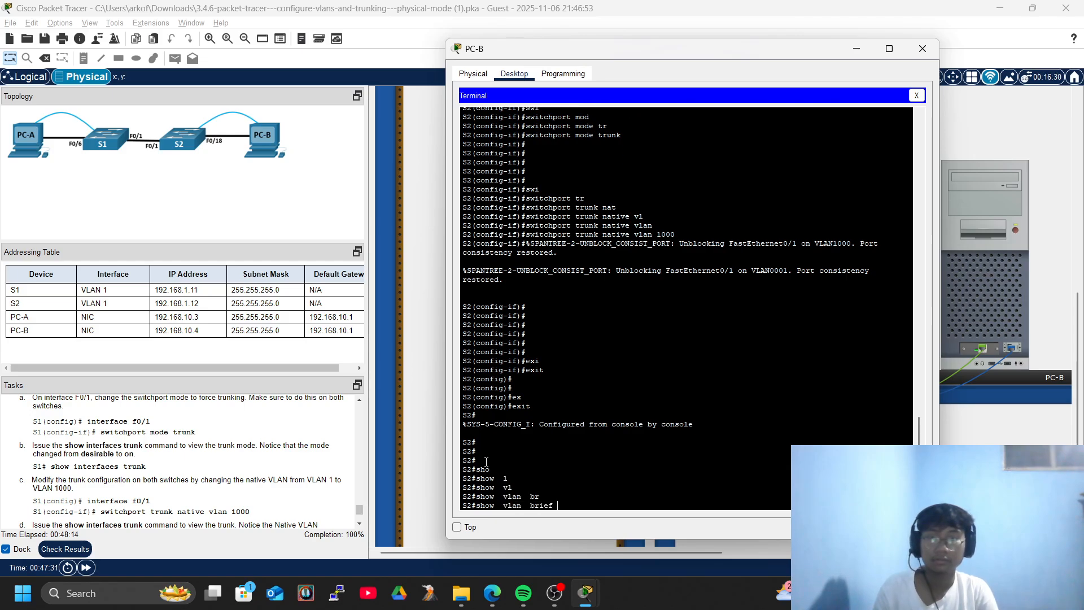
key(Return)
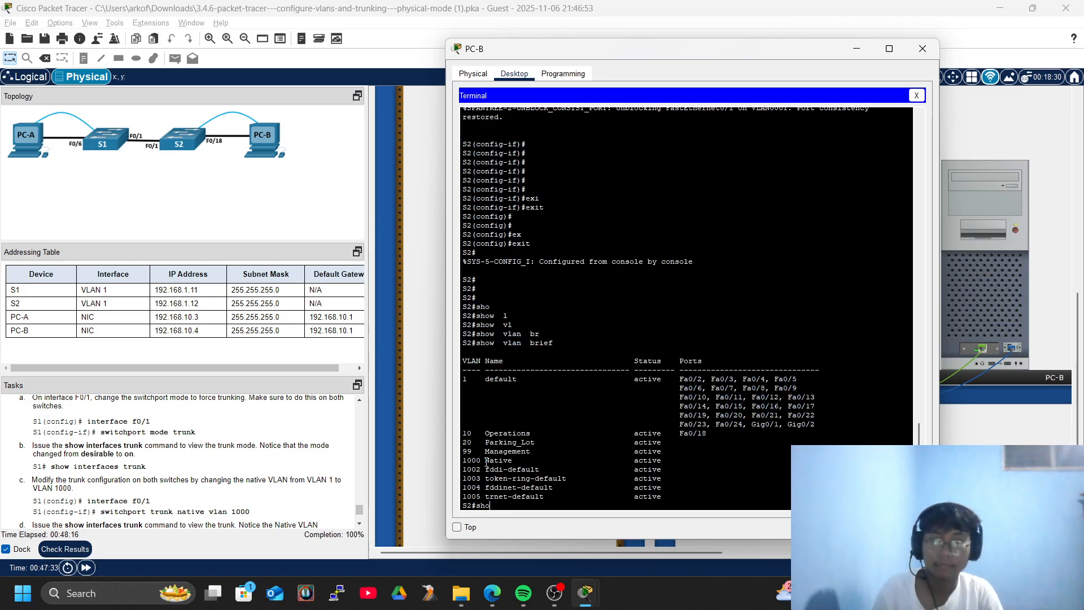
Abandon a partly typed show command and close S2's terminal and the PC-B window.
text(sho)
key(Tab)
text(i)
key(BackSpace)
key(BackSpace)
key(BackSpace)
key(BackSpace)
key(BackSpace)
key(BackSpace)
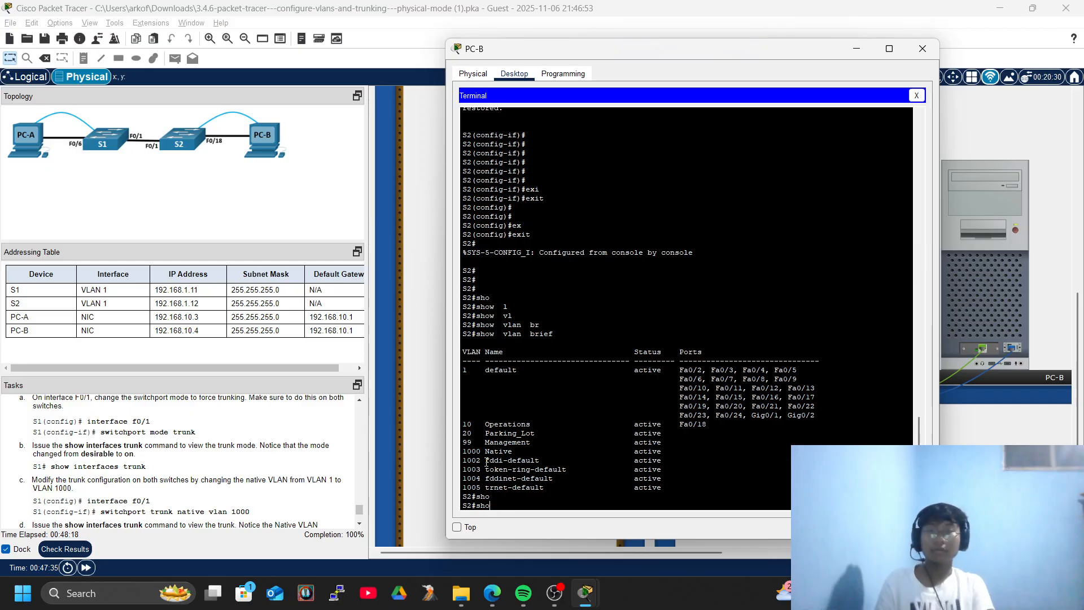
click(917, 96)
click(923, 49)
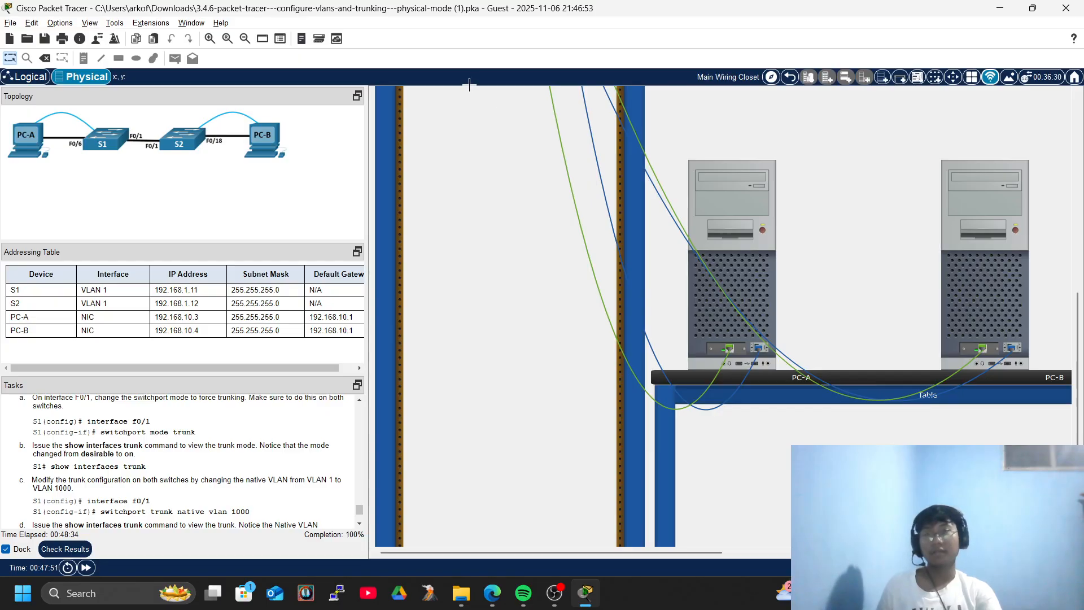
click(555, 593)
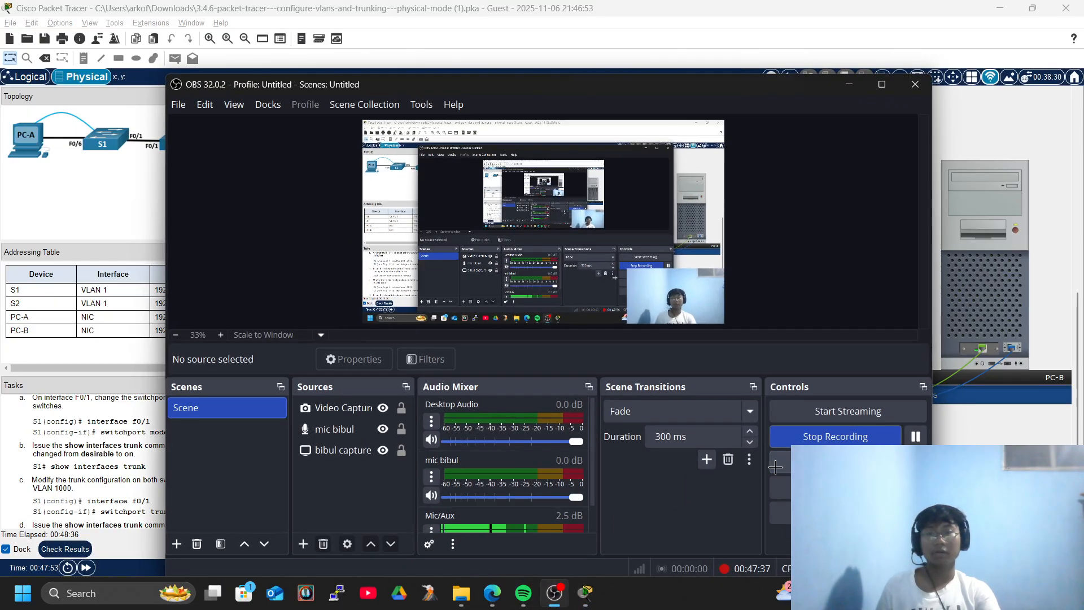